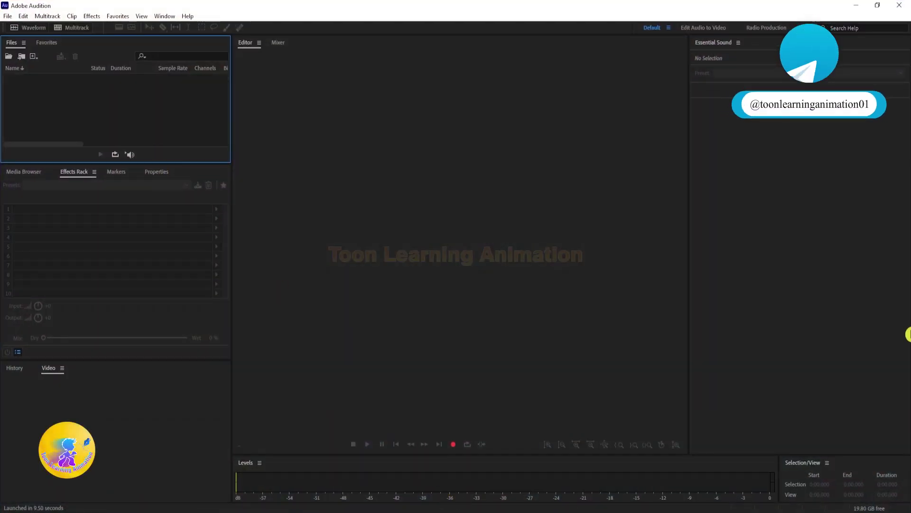
Step: Import the Many Dialoges audio file from its folder into the project files, open its waveform and play the opening seconds
key(alt+Tab)
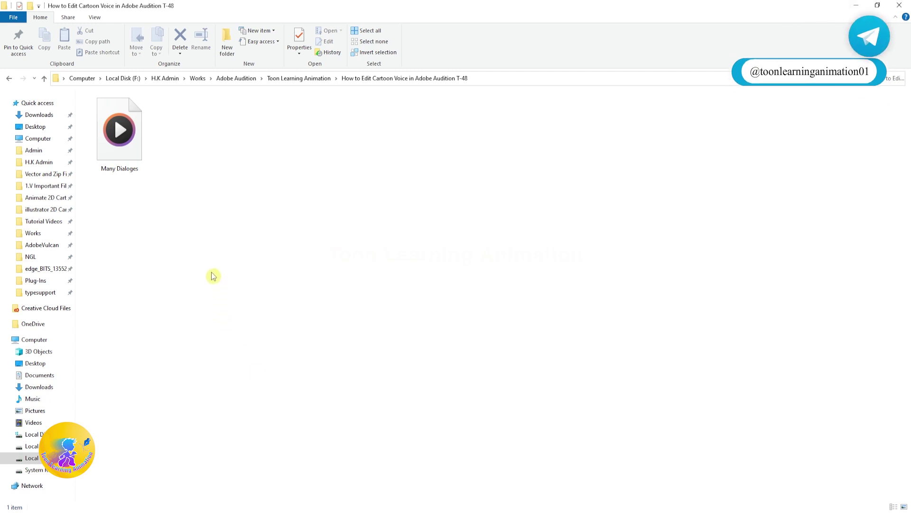
drag(118, 133, 97, 115)
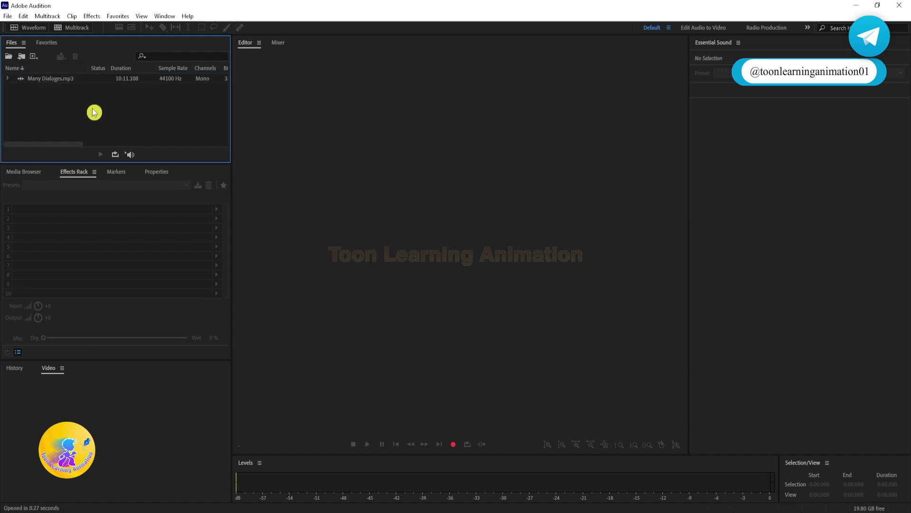
double_click(49, 81)
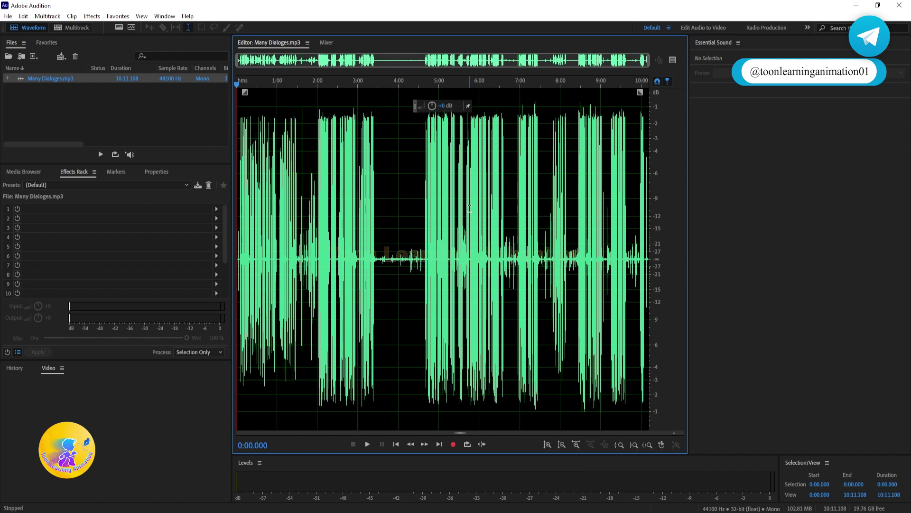
key(space)
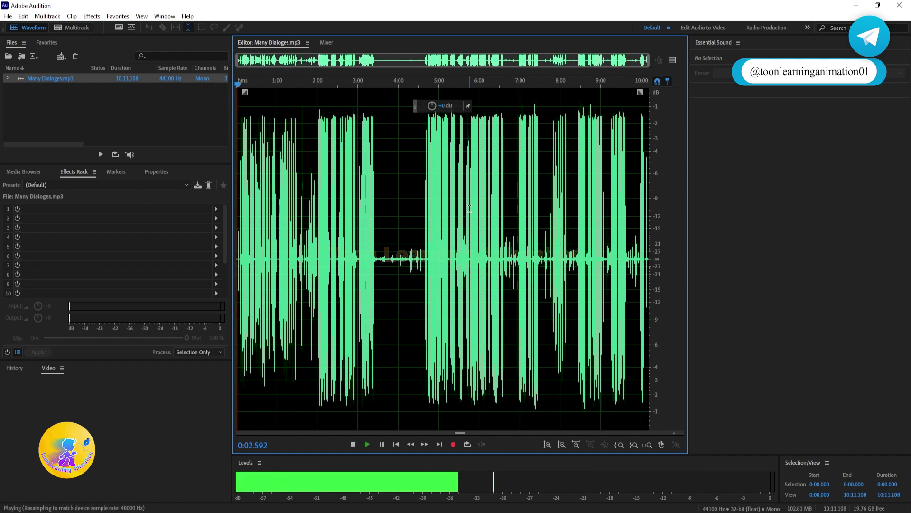
key(space)
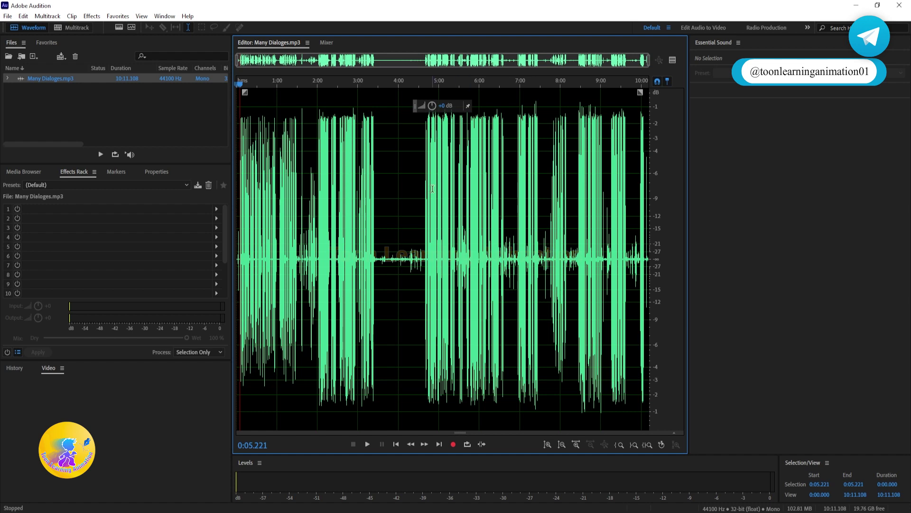
Step: Remove Many Dialoges.mp3 from the project files
click(130, 133)
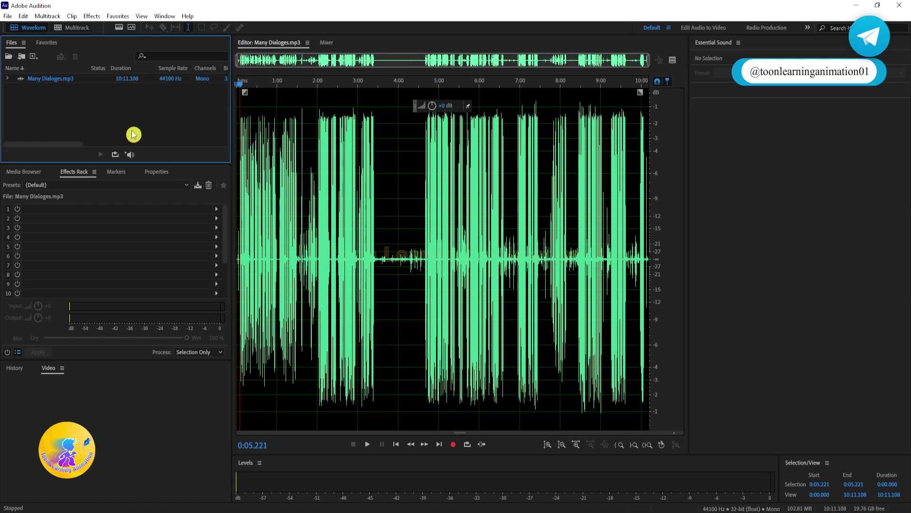
click(69, 79)
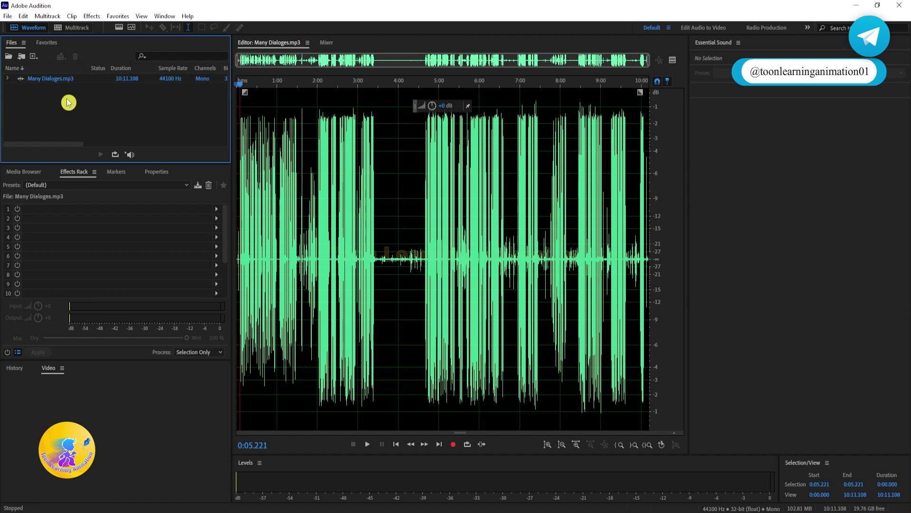
key(Delete)
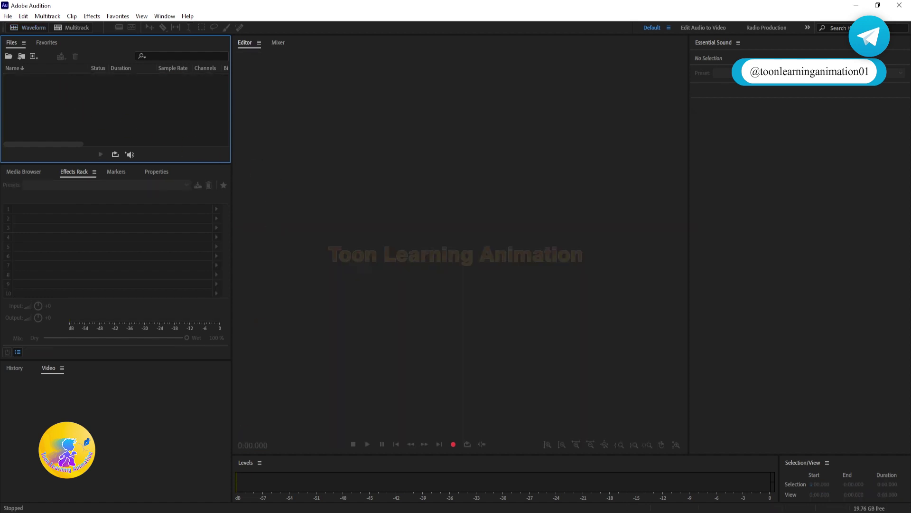
Step: Import the Many Dialoges audio file from its folder straight into the waveform editor and play its beginning
click(220, 505)
drag(131, 157, 423, 203)
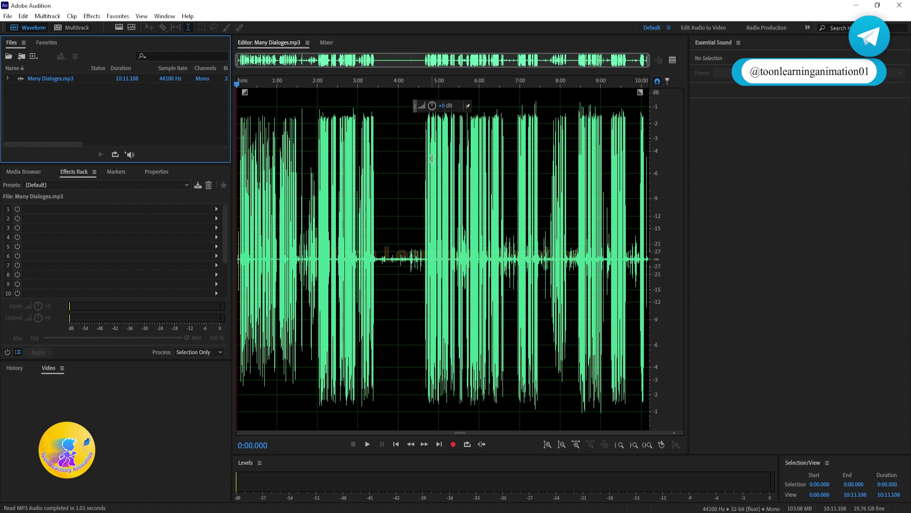
key(space)
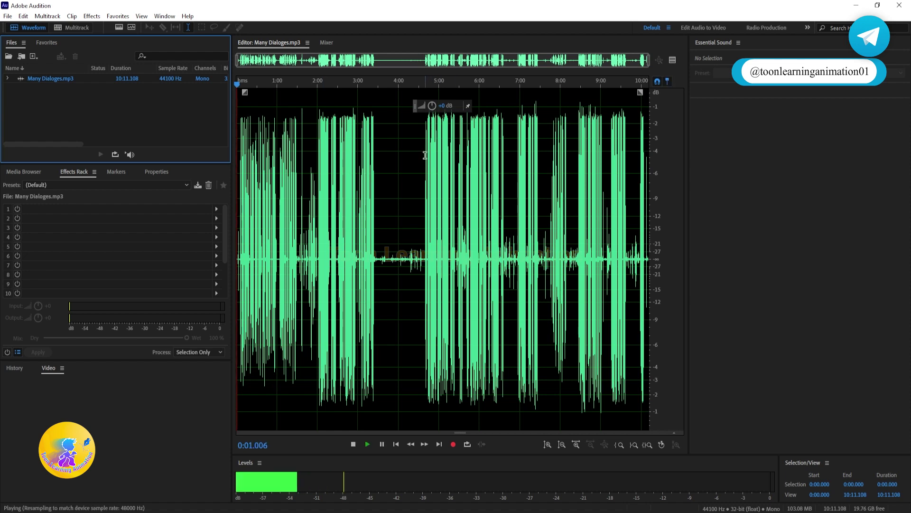
key(space)
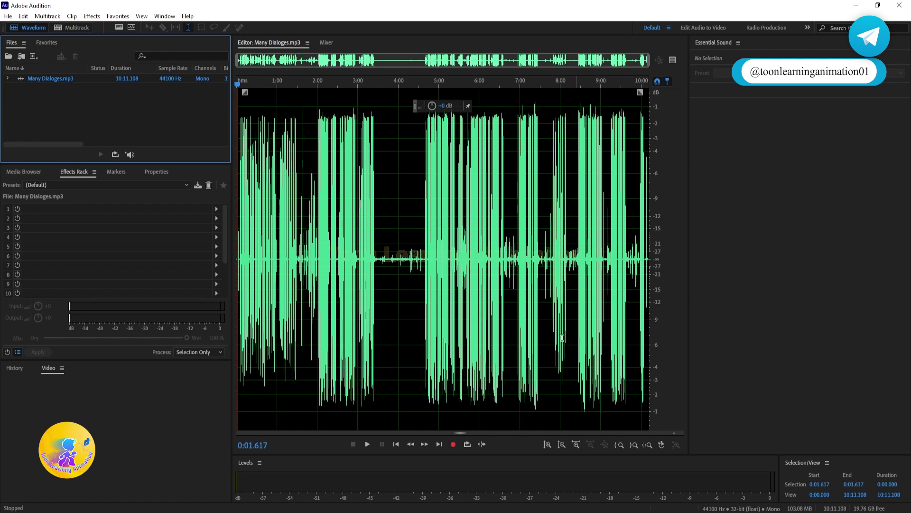
Step: Listen to the quiet passage of the recording, starting at about 3:40
click(385, 85)
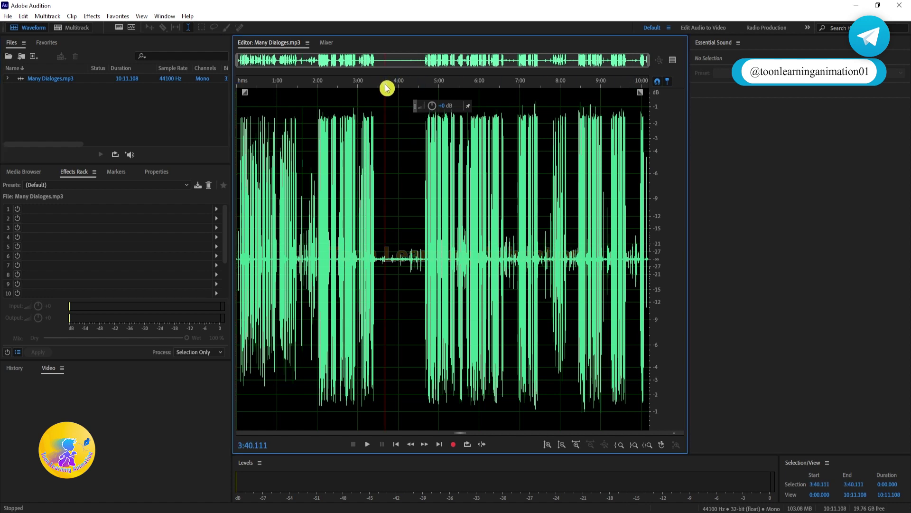
key(space)
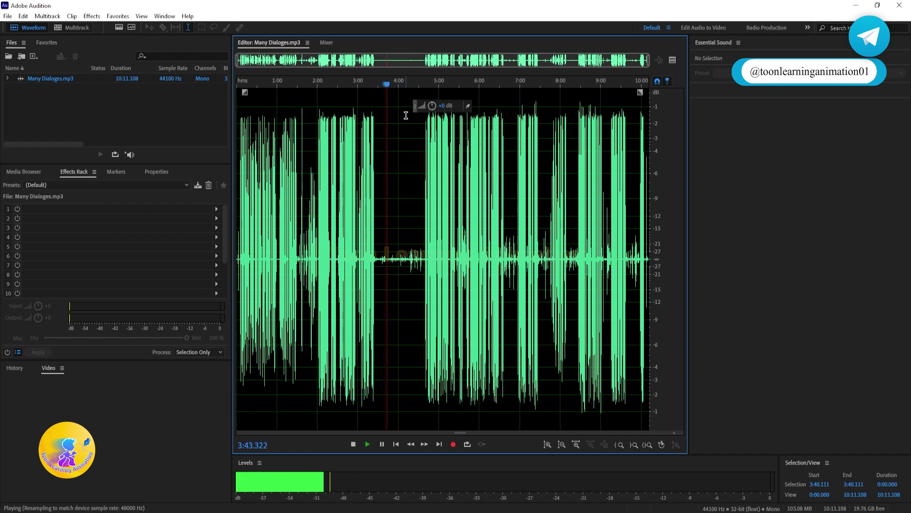
key(space)
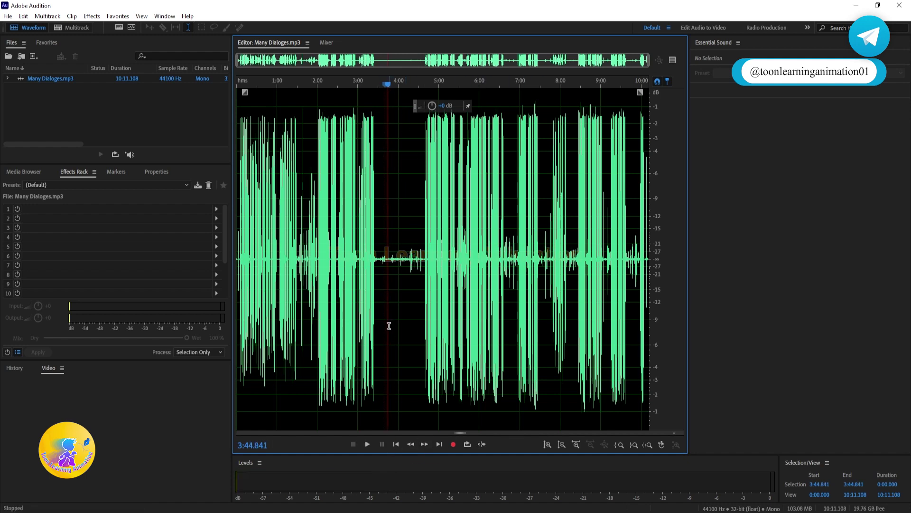
Step: Examine the background noise in the quiet passage's waveform closely, then the whole gap between the neighbouring dialogue
scroll(389, 285, up, 6)
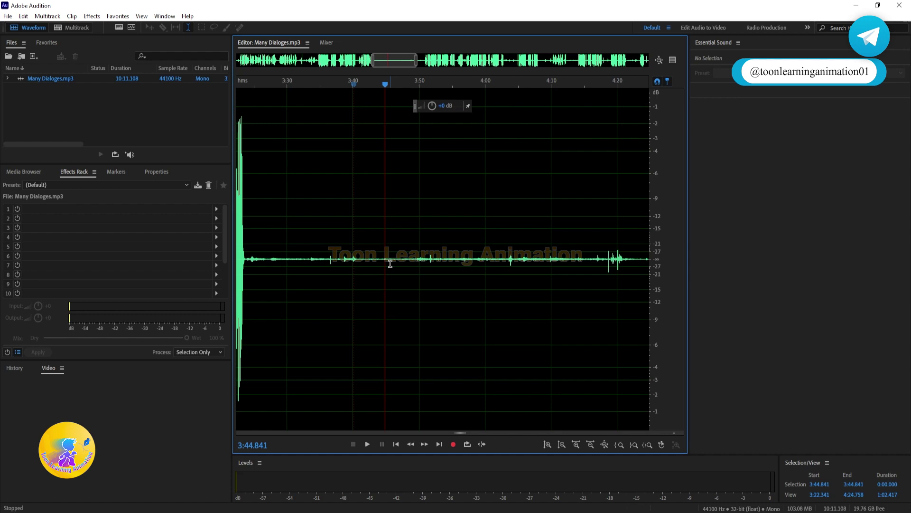
scroll(390, 264, up, 5)
scroll(391, 263, down, 8)
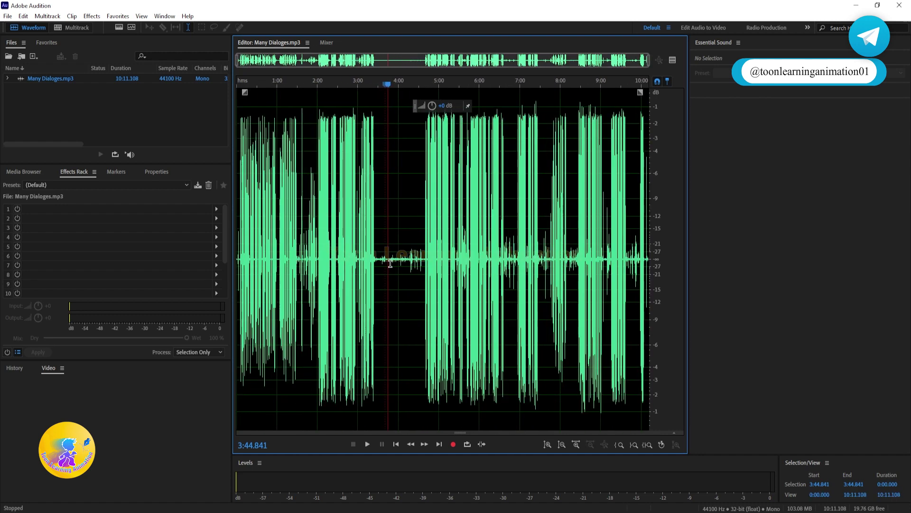
scroll(390, 263, up, 6)
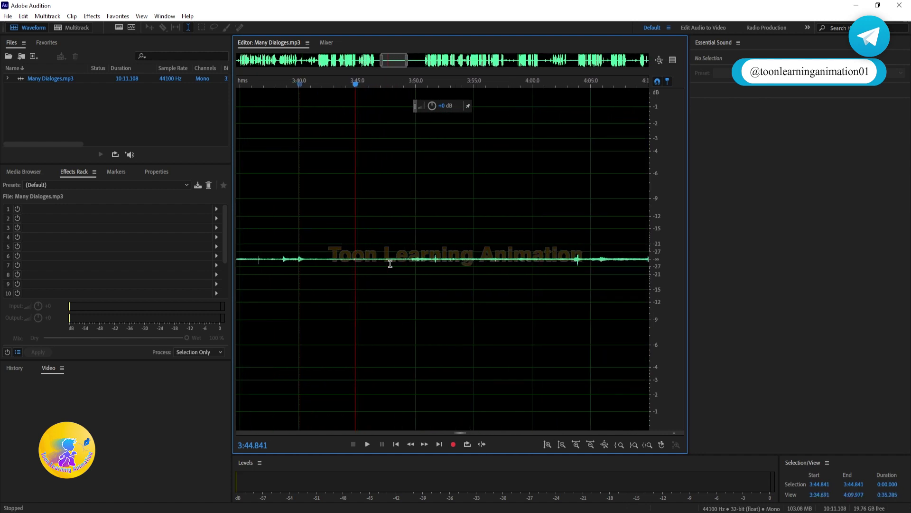
scroll(373, 270, up, 10)
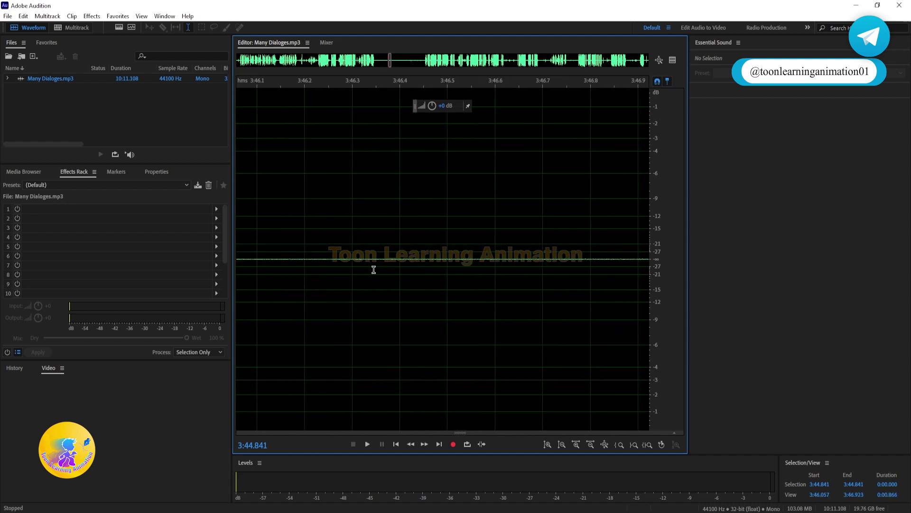
scroll(374, 270, up, 10)
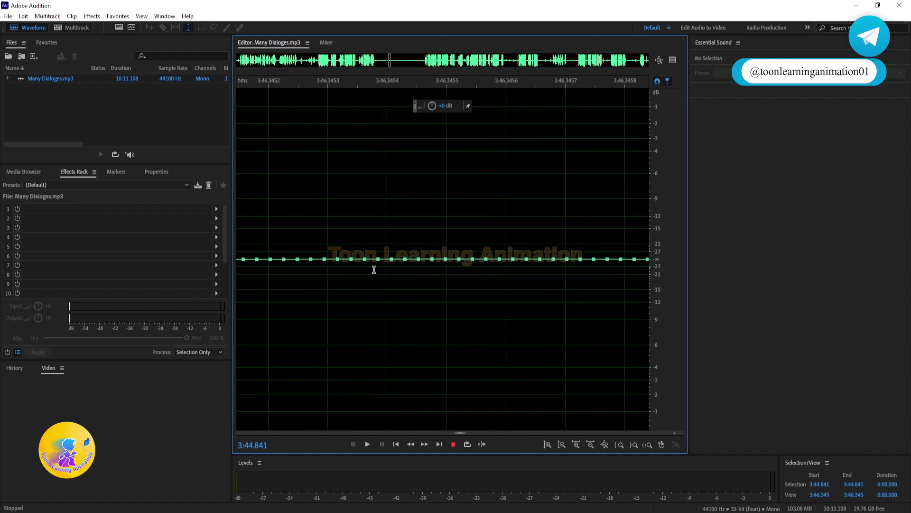
scroll(374, 270, up, 2)
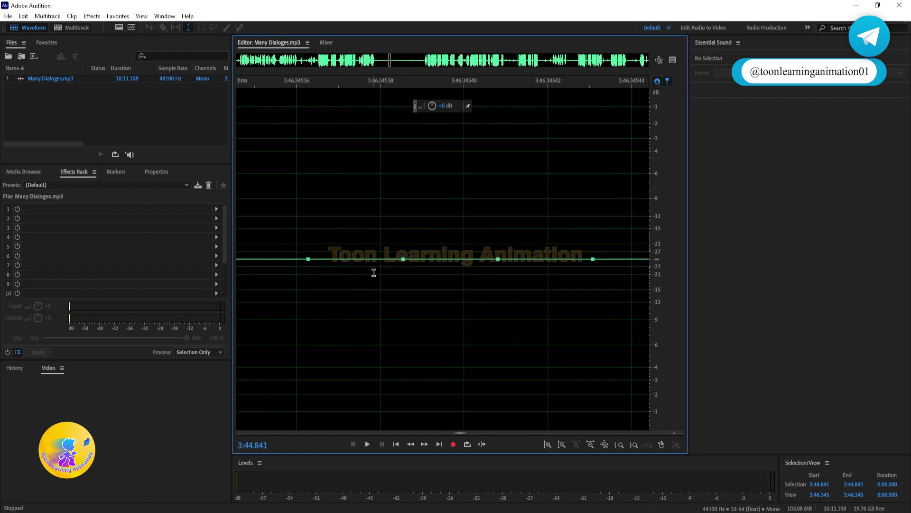
scroll(373, 273, down, 15)
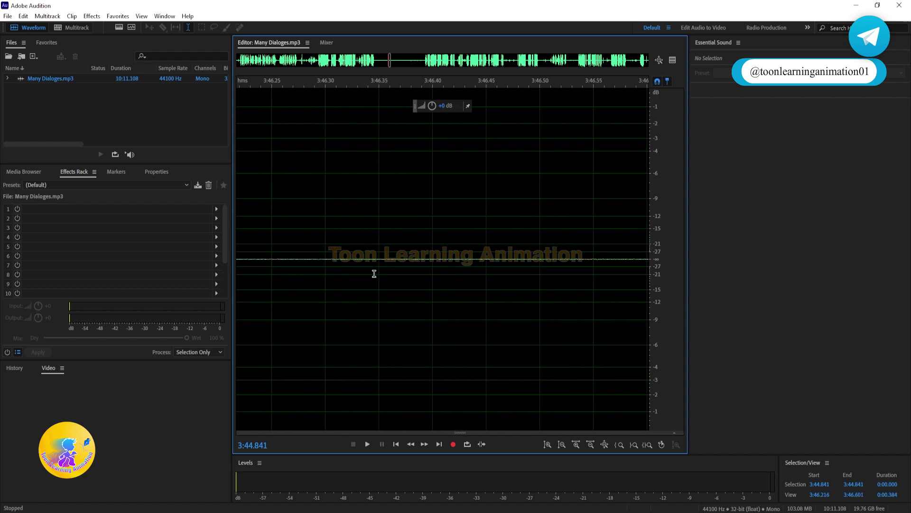
scroll(374, 274, down, 10)
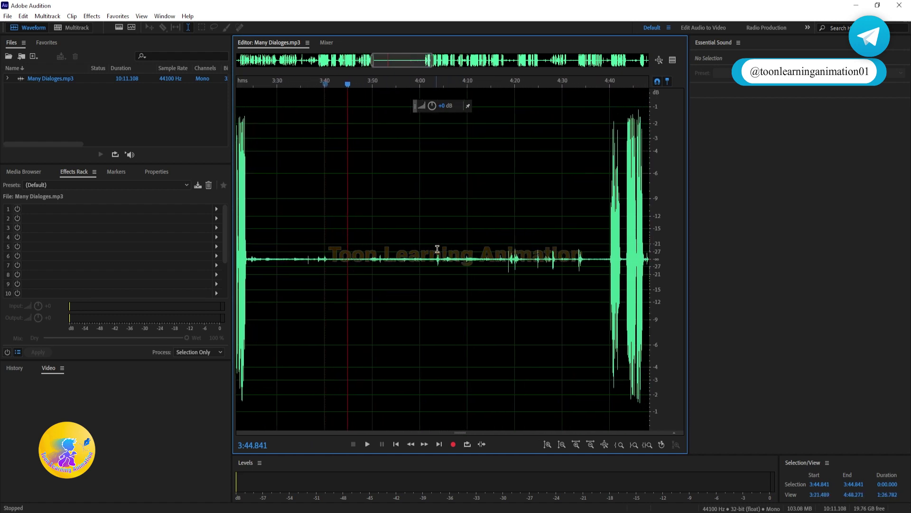
Step: Capture a noise print from the quiet passage between about 3:46 and 4:17
drag(487, 259, 316, 271)
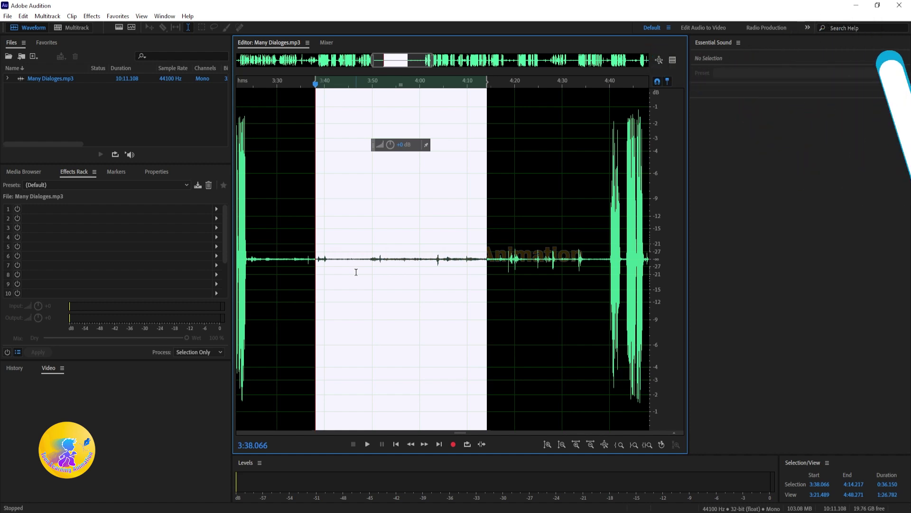
click(384, 279)
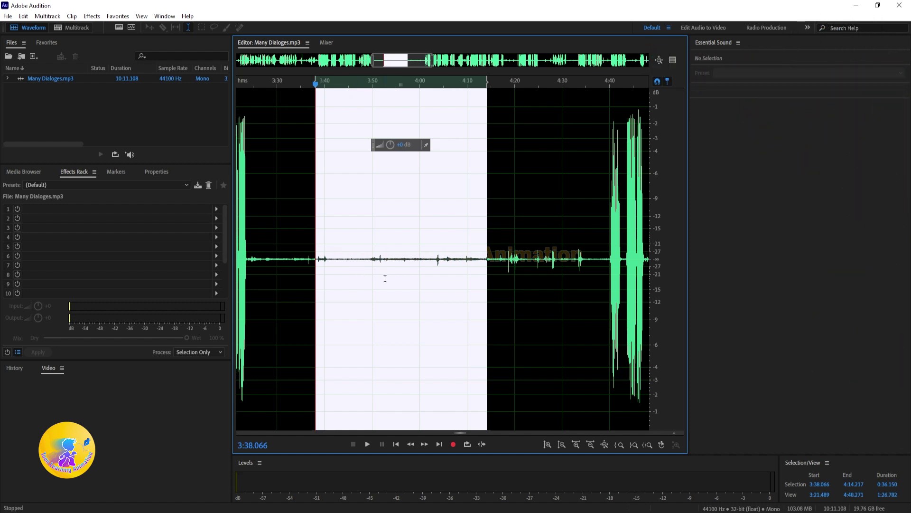
drag(501, 259, 355, 257)
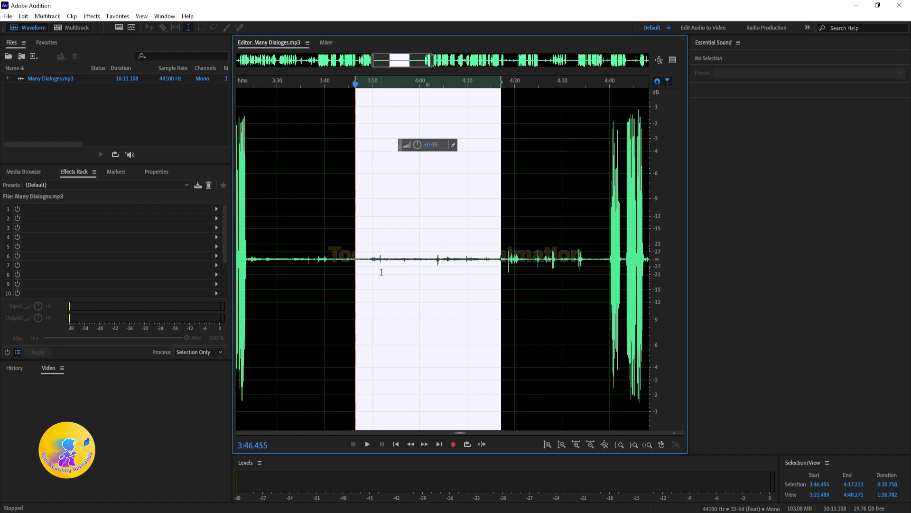
click(94, 17)
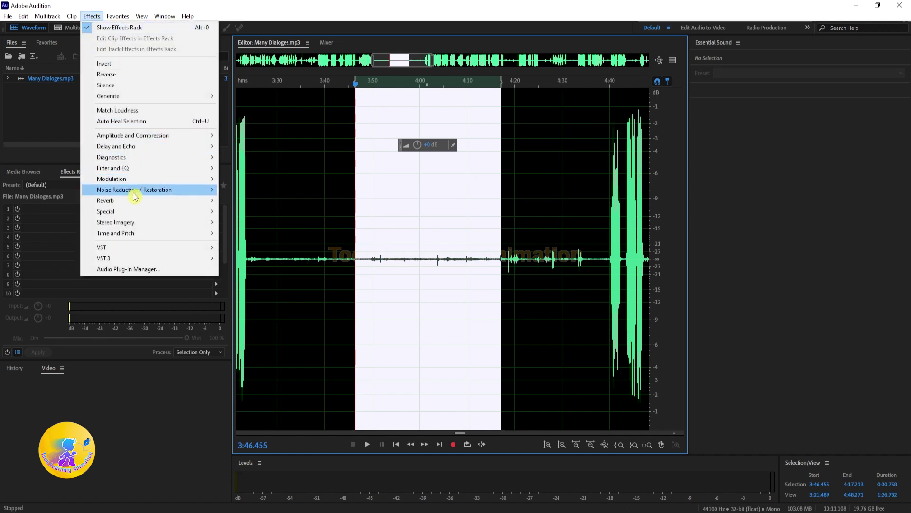
mouse_move(136, 196)
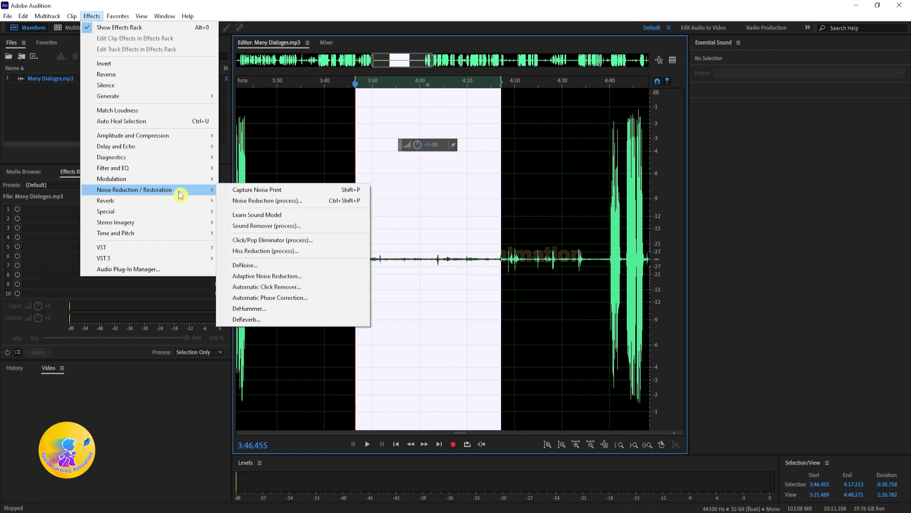
click(254, 191)
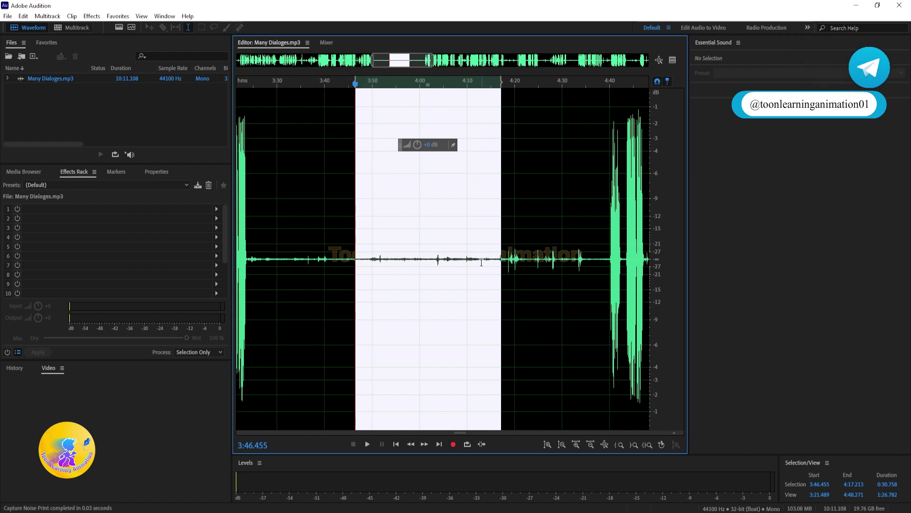
click(479, 270)
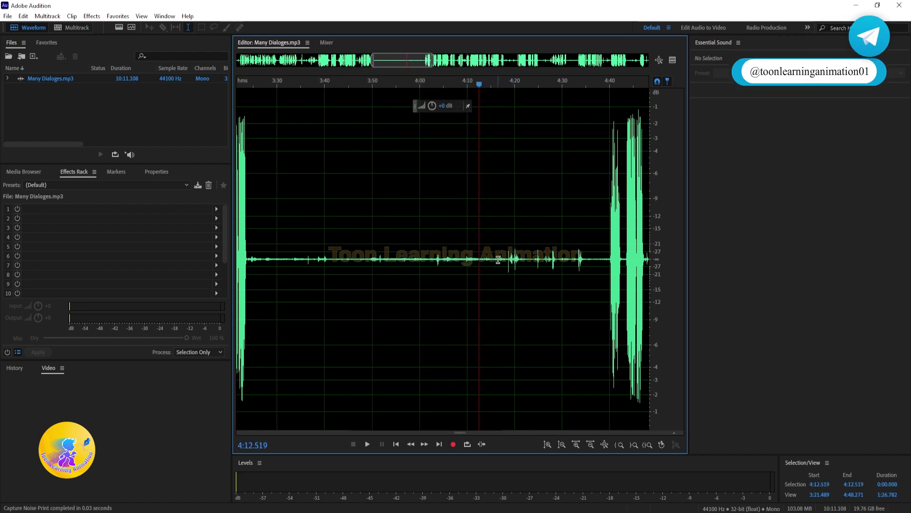
drag(498, 259, 322, 259)
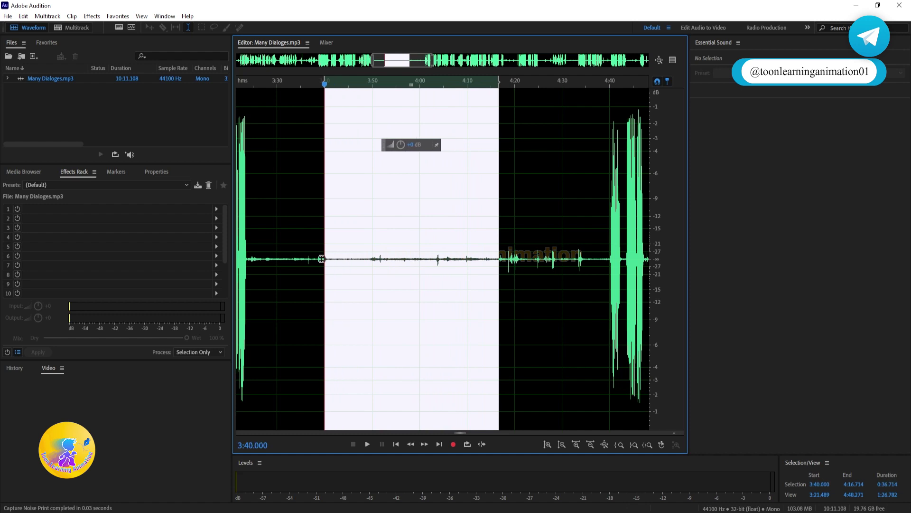
click(377, 272)
drag(498, 259, 361, 263)
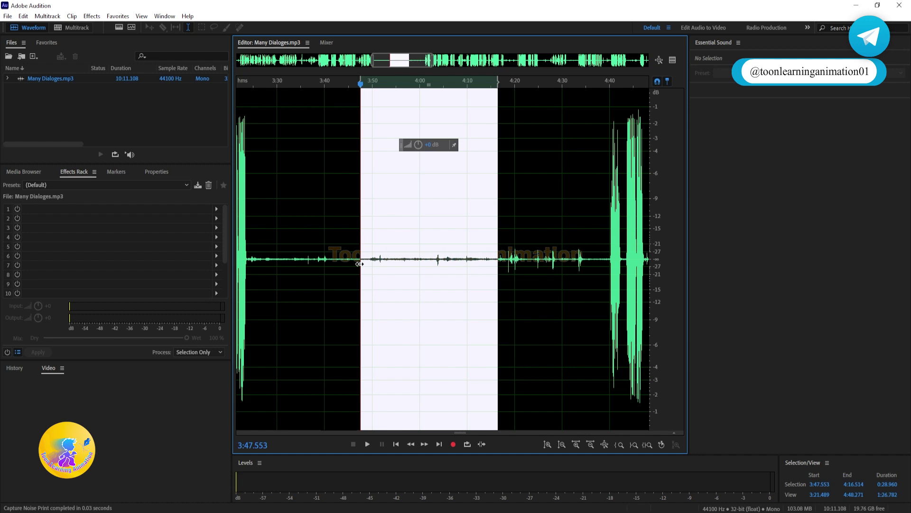
click(402, 264)
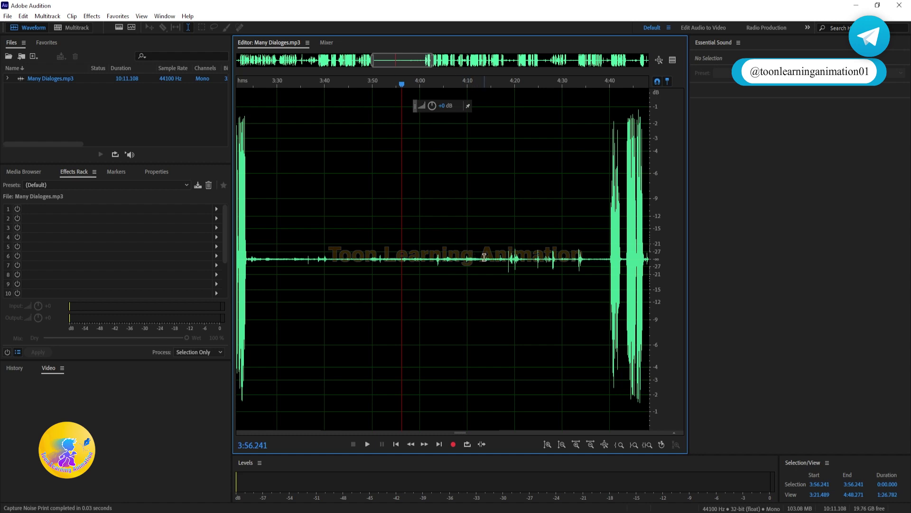
Step: Apply Noise Reduction at 100% and 16 dB to the quiet gap between about 3:28 and 4:37
key(backslash)
scroll(460, 274, up, 4)
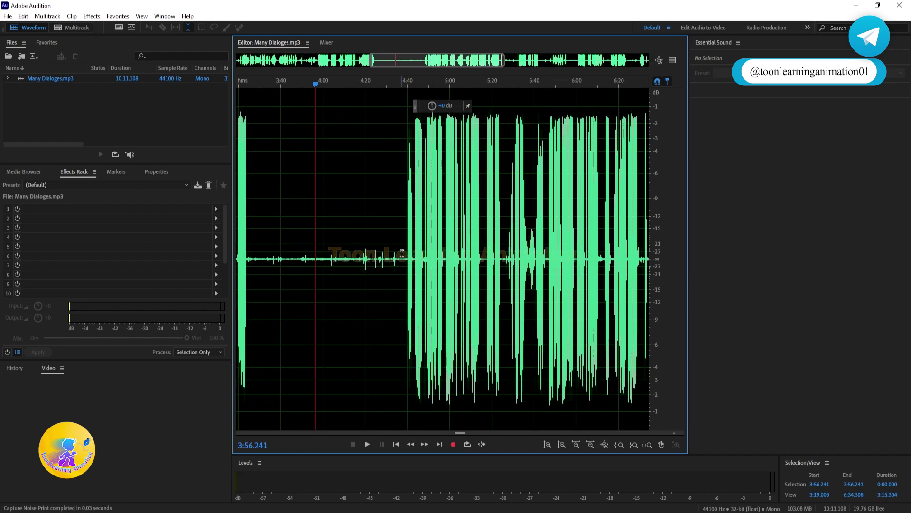
drag(470, 259, 326, 261)
click(91, 16)
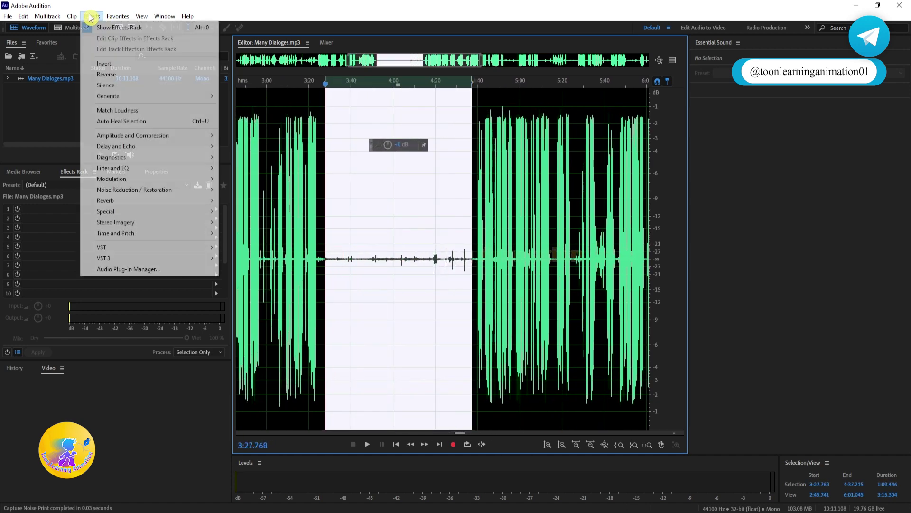
mouse_move(141, 194)
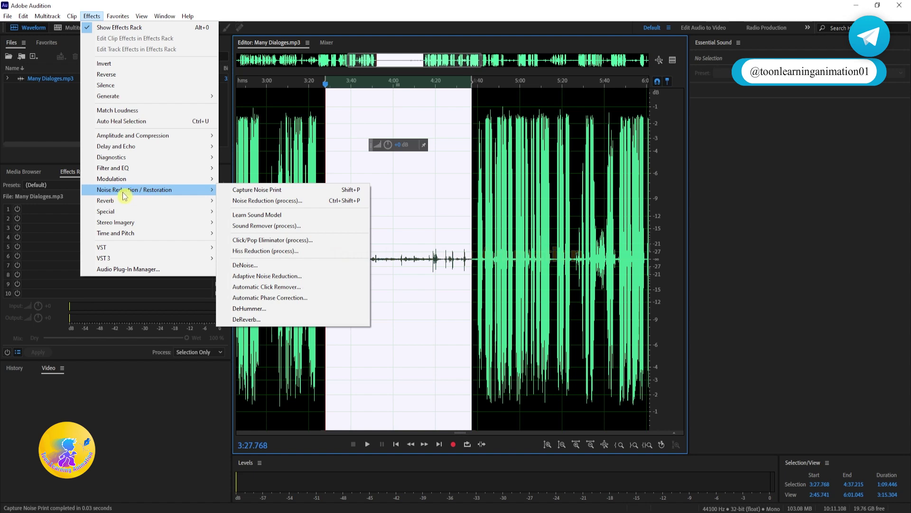
click(256, 203)
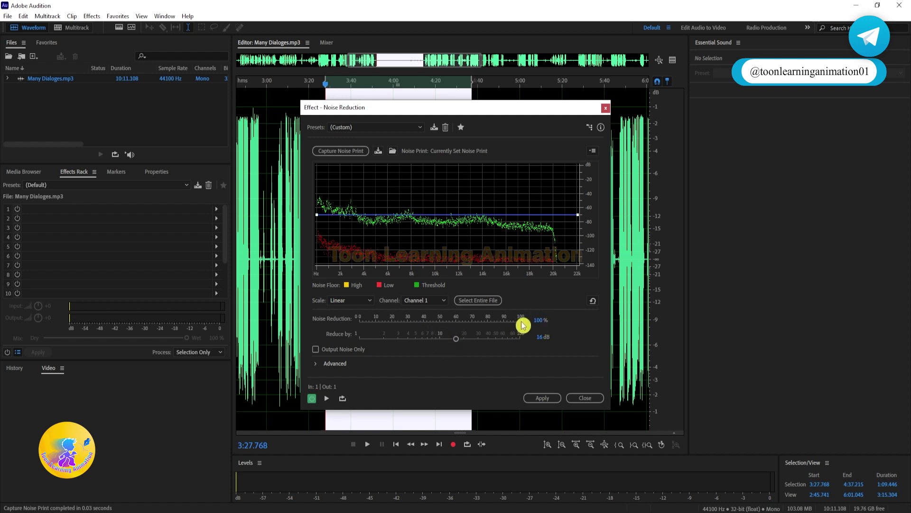
drag(522, 325, 559, 326)
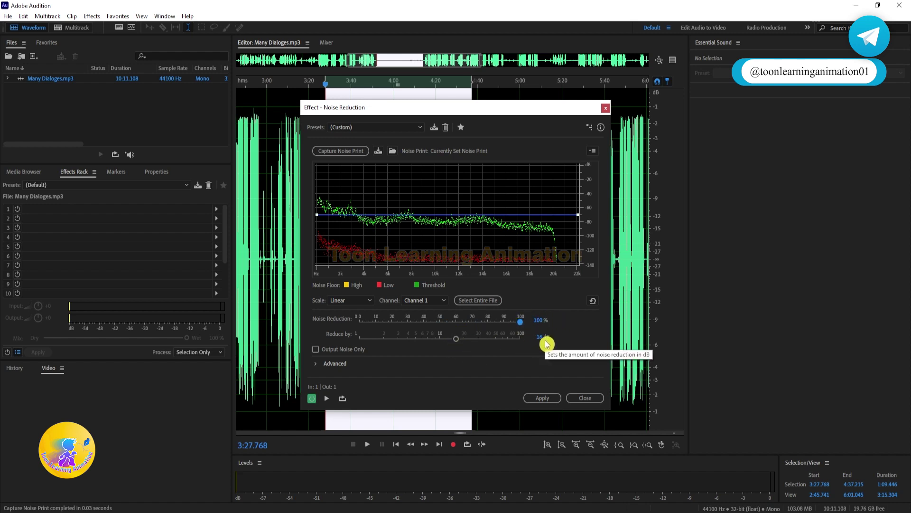
click(542, 400)
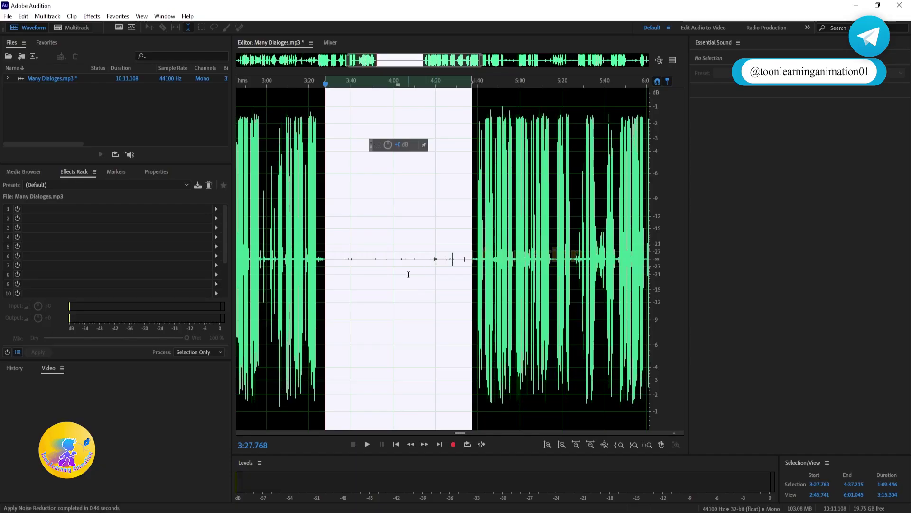
Step: Listen to the start of the processed quiet gap and undo its noise reduction
key(space)
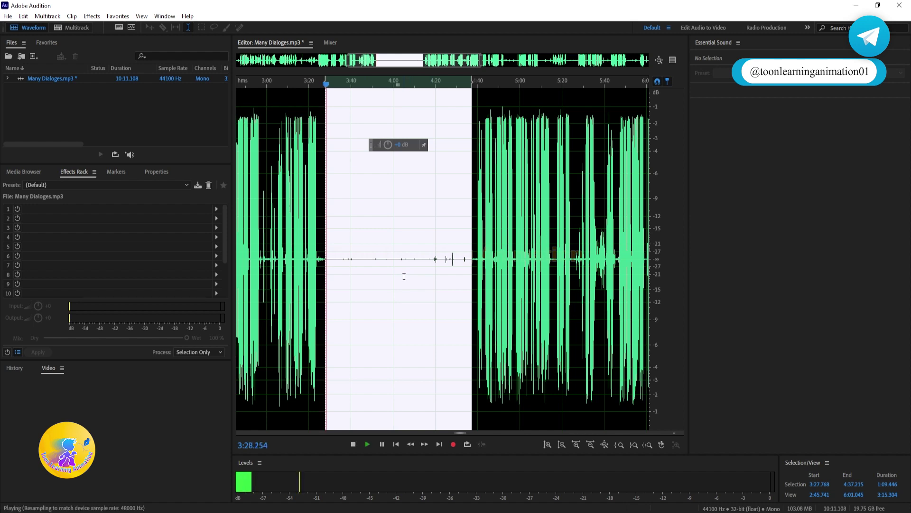
key(space)
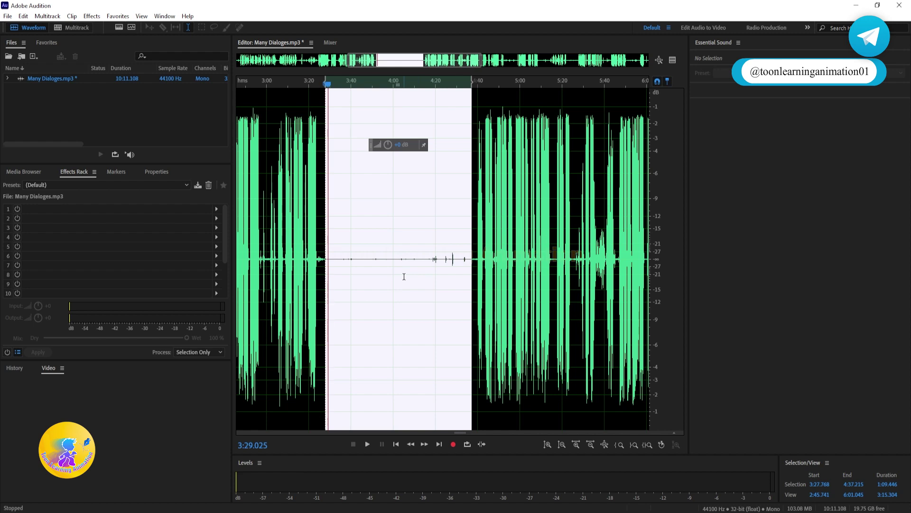
key(space)
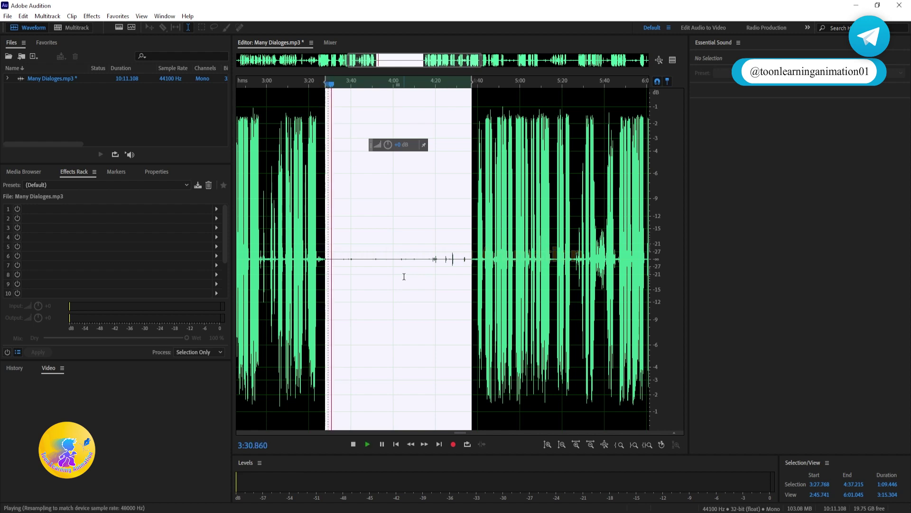
key(space)
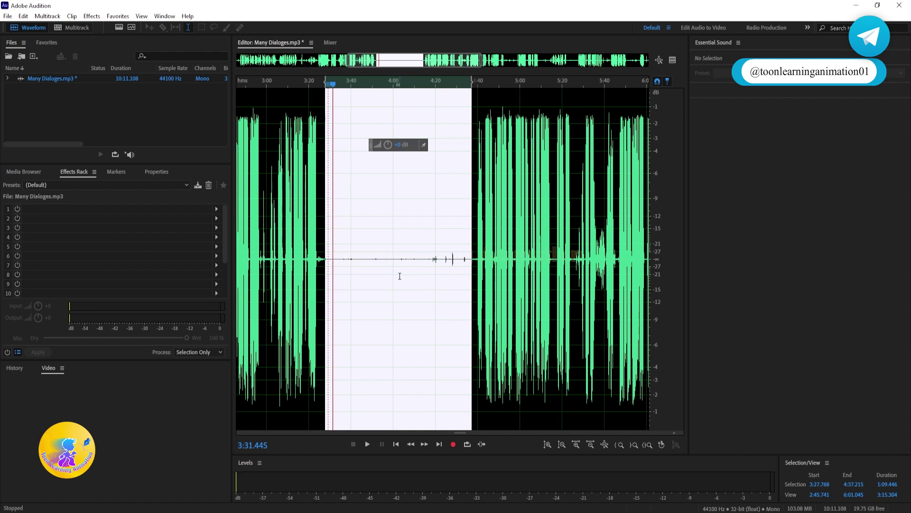
key(ctrl+z)
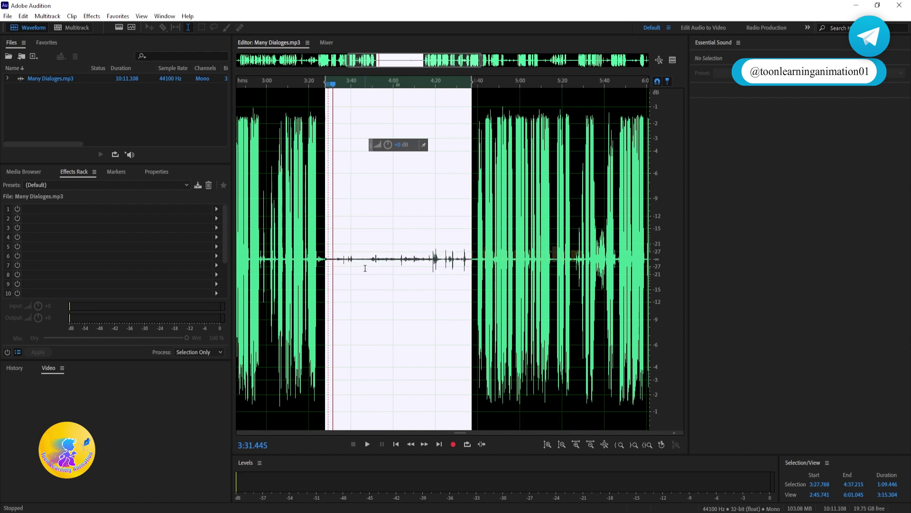
Step: Capture a new noise print from the quiet passage between about 3:44 and 4:17 and clear the selection
click(357, 295)
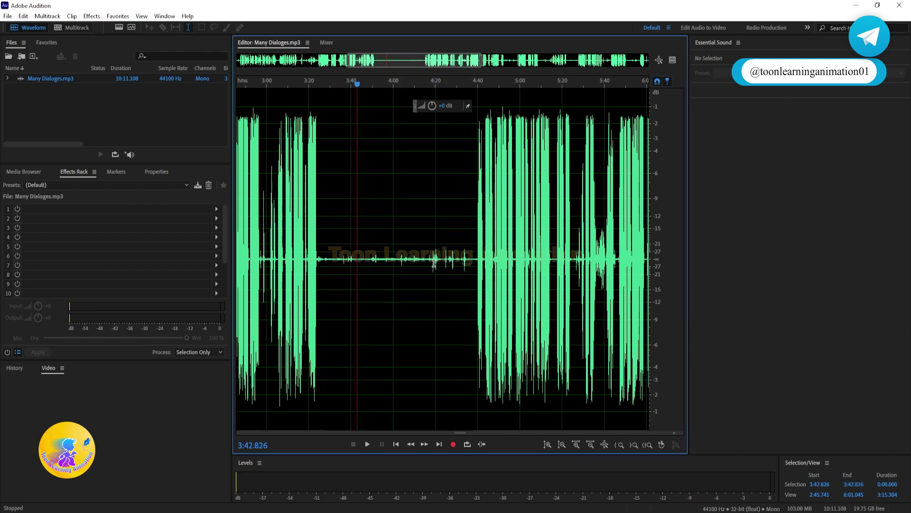
drag(430, 262, 360, 259)
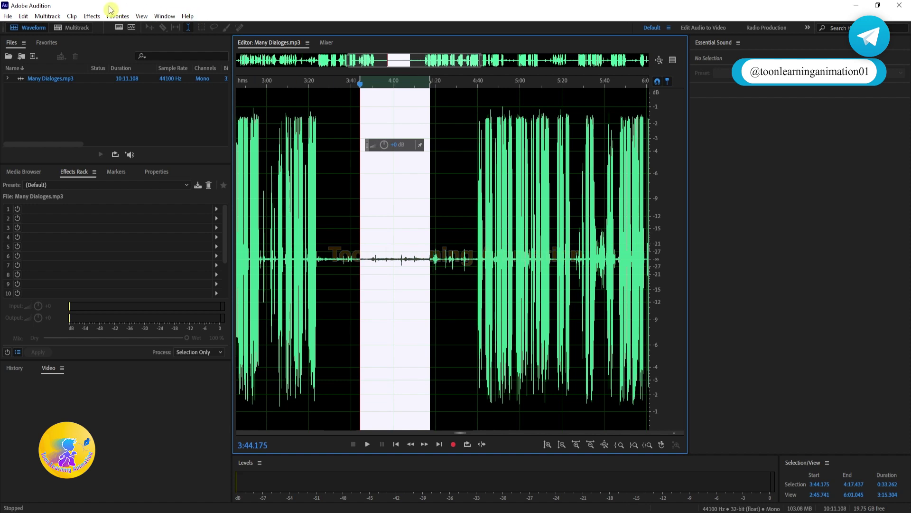
click(93, 17)
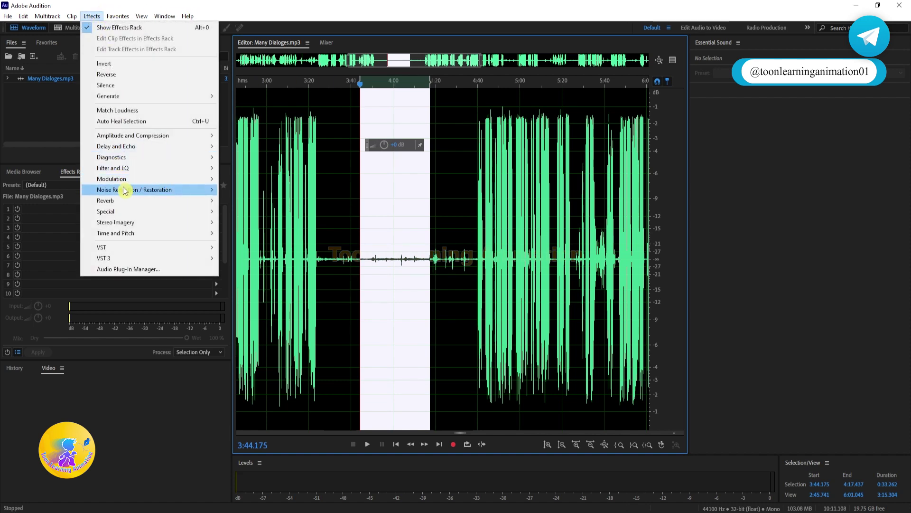
mouse_move(124, 189)
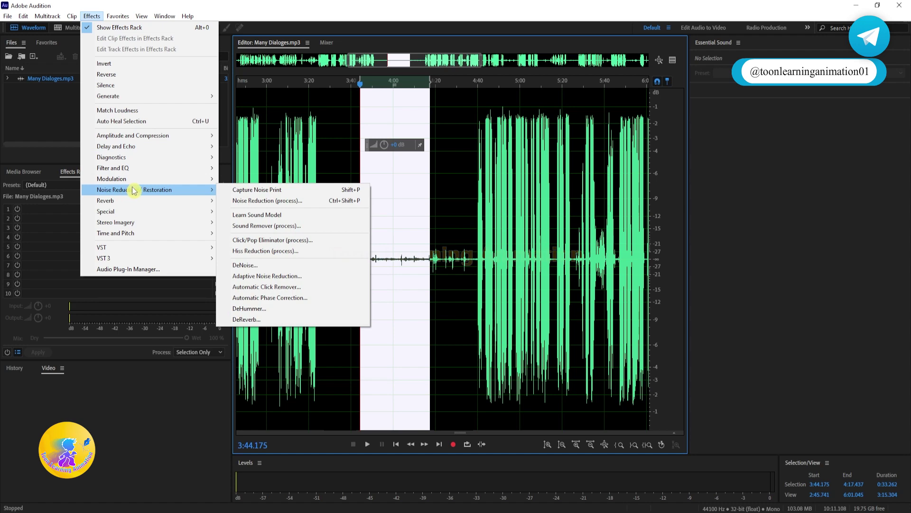
click(252, 191)
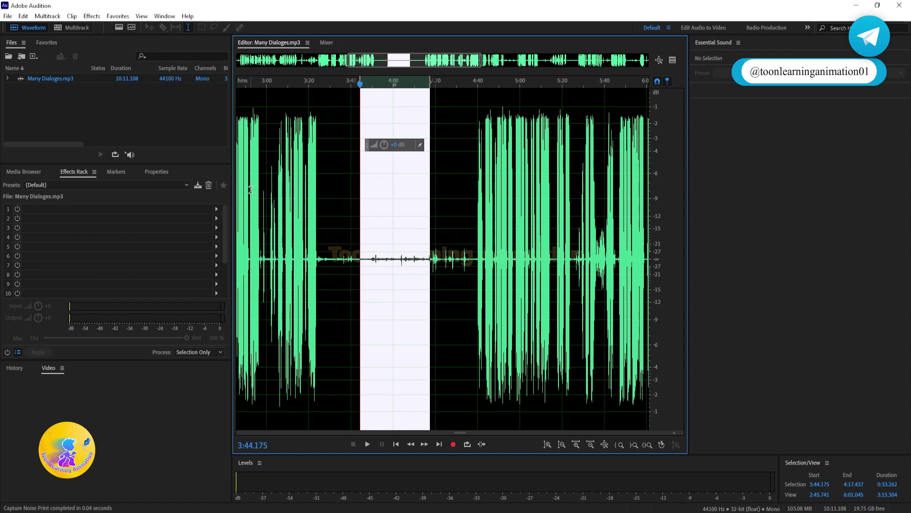
click(391, 266)
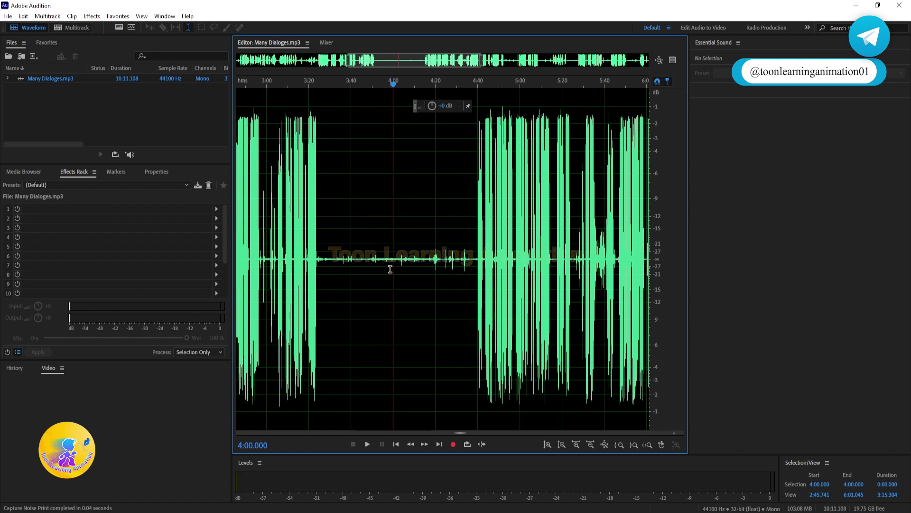
click(383, 267)
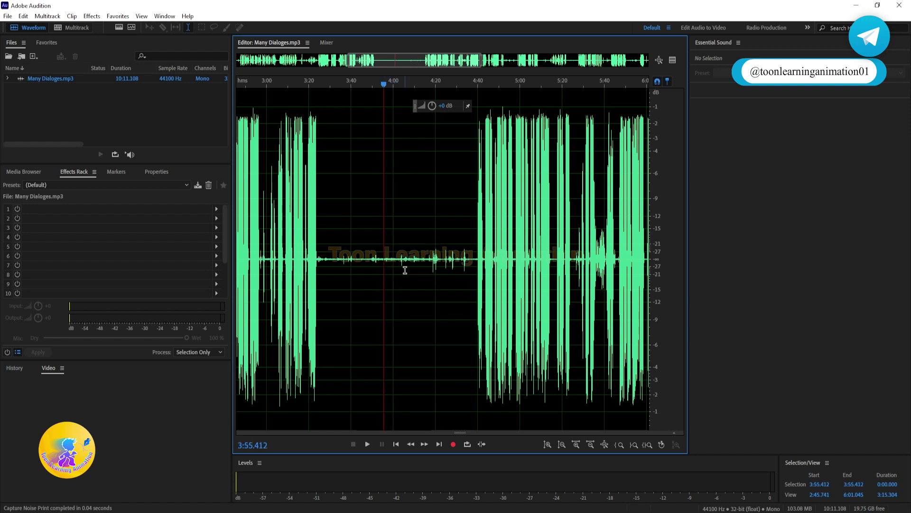
Step: Apply Noise Reduction to the entire recording with the captured noise print at 100% and 16 dB
key(backslash)
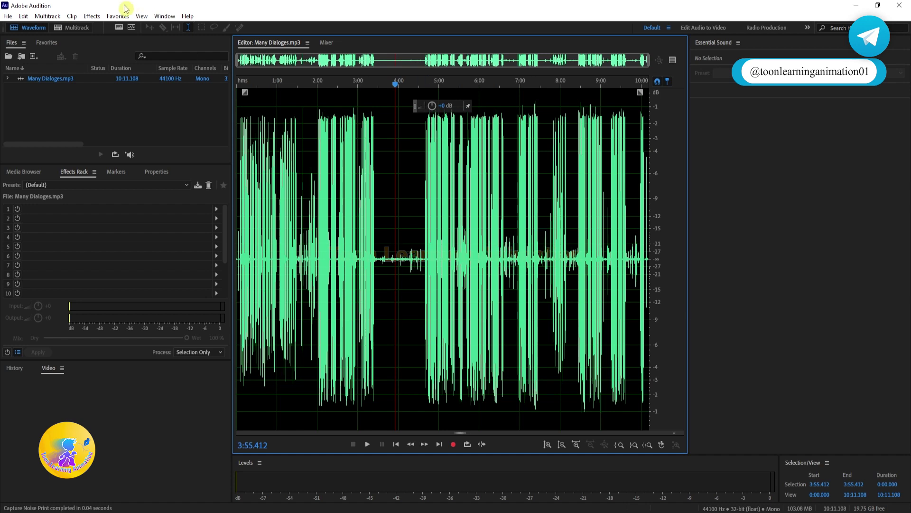
click(93, 17)
mouse_move(142, 190)
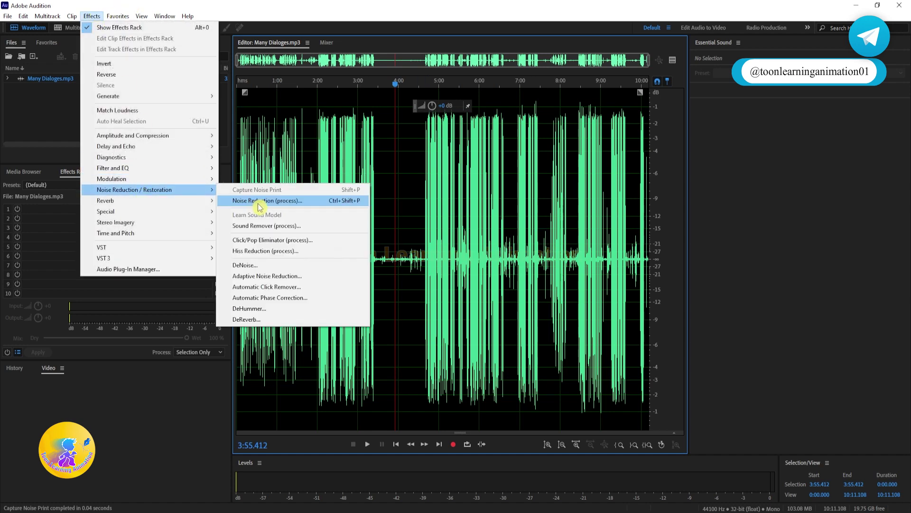
click(260, 201)
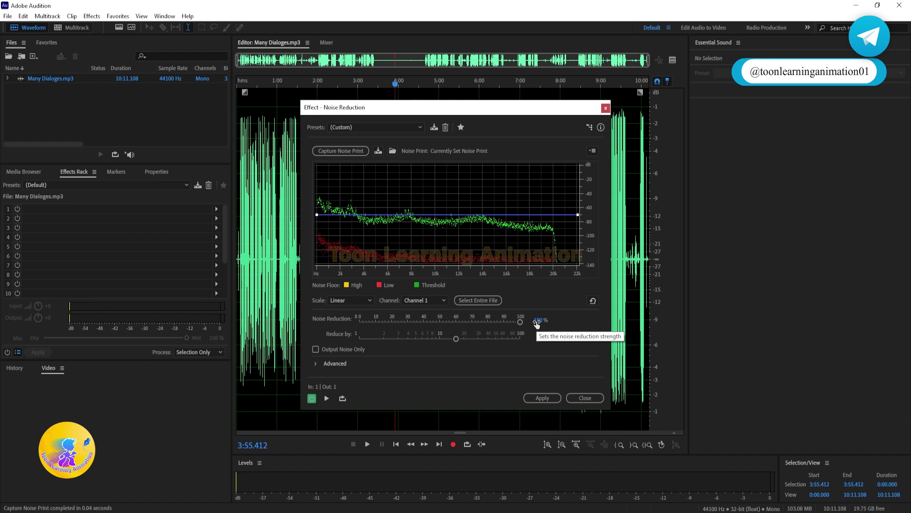
drag(541, 111, 278, 119)
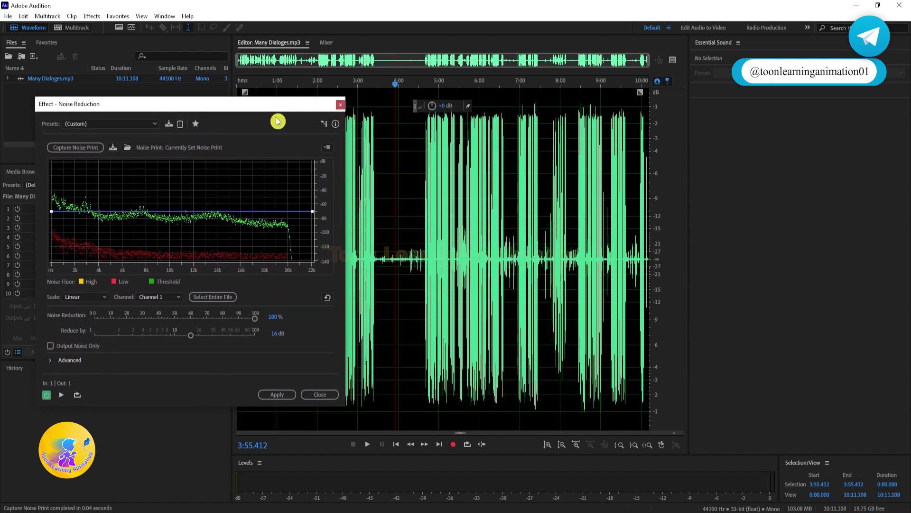
click(278, 396)
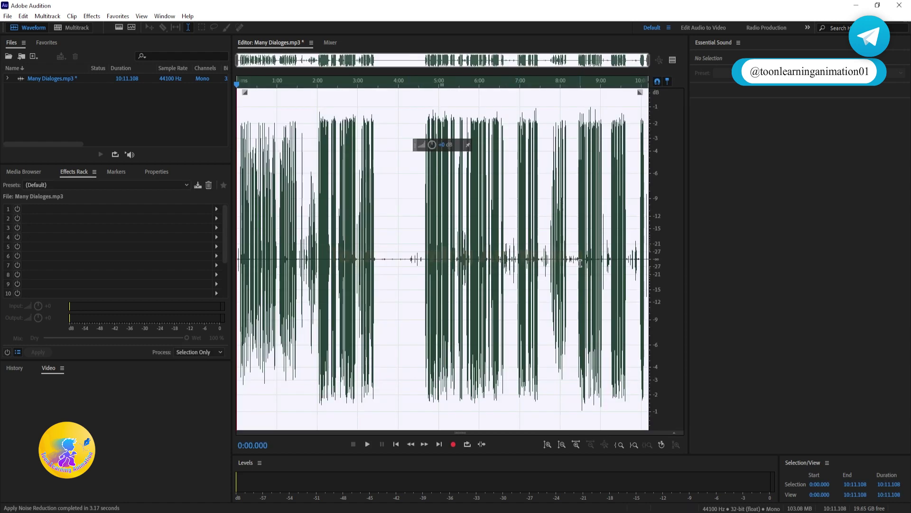
Step: Listen to the opening of the cleaned recording, from about 0:01 into the first dialogue lines
click(394, 271)
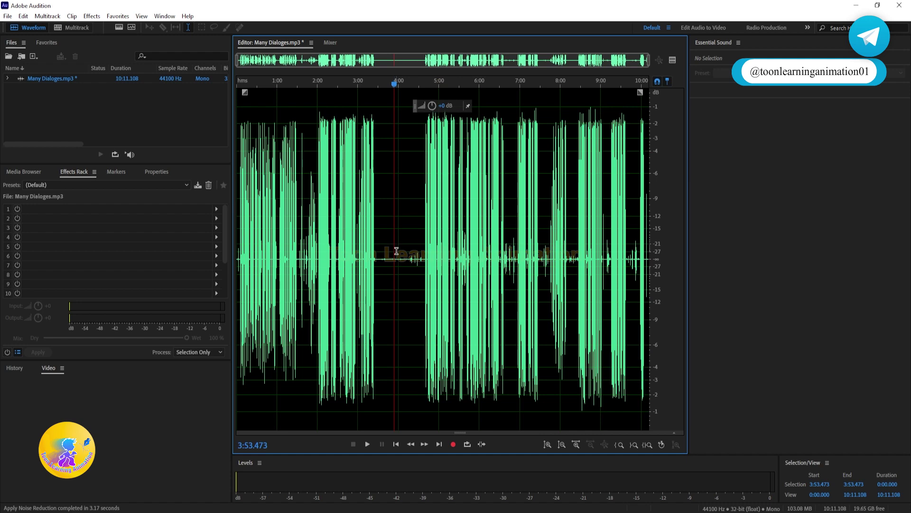
scroll(400, 269, up, 2)
scroll(401, 269, down, 2)
scroll(370, 270, up, 1)
scroll(334, 272, down, 2)
scroll(237, 262, up, 5)
scroll(240, 266, up, 6)
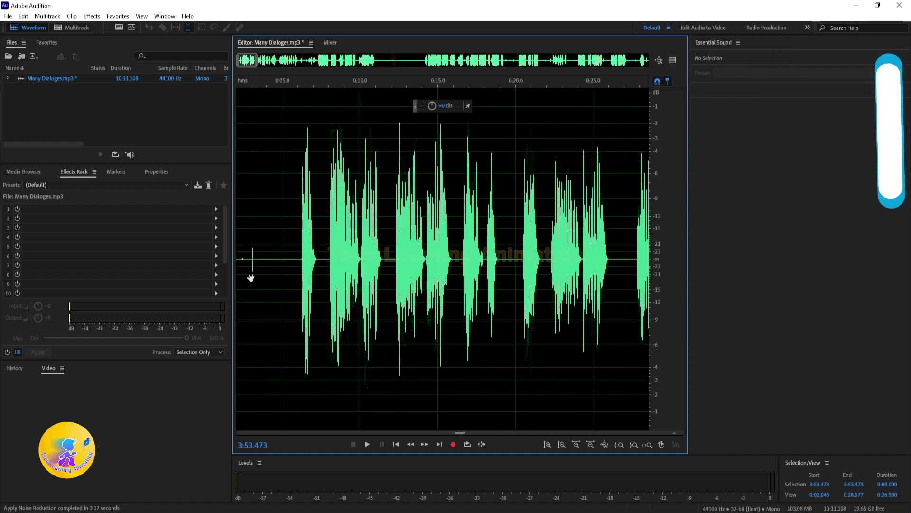
click(258, 93)
key(space)
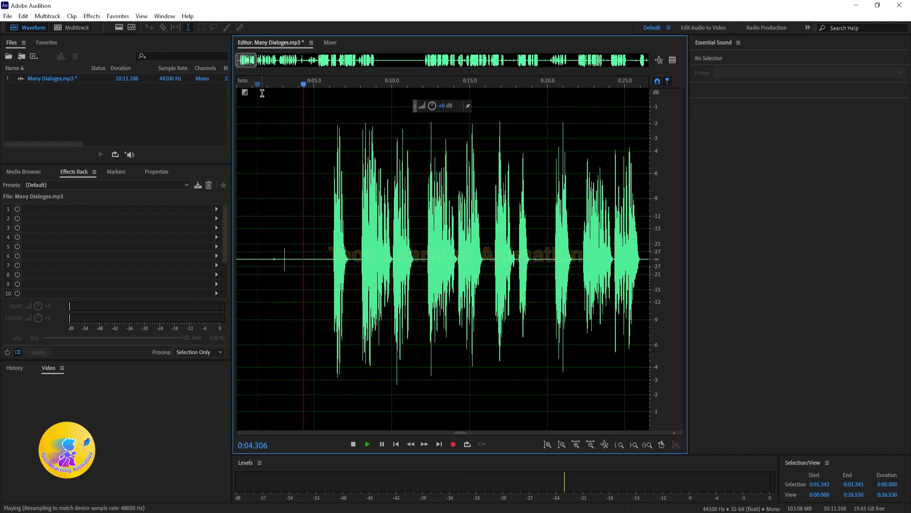
key(space)
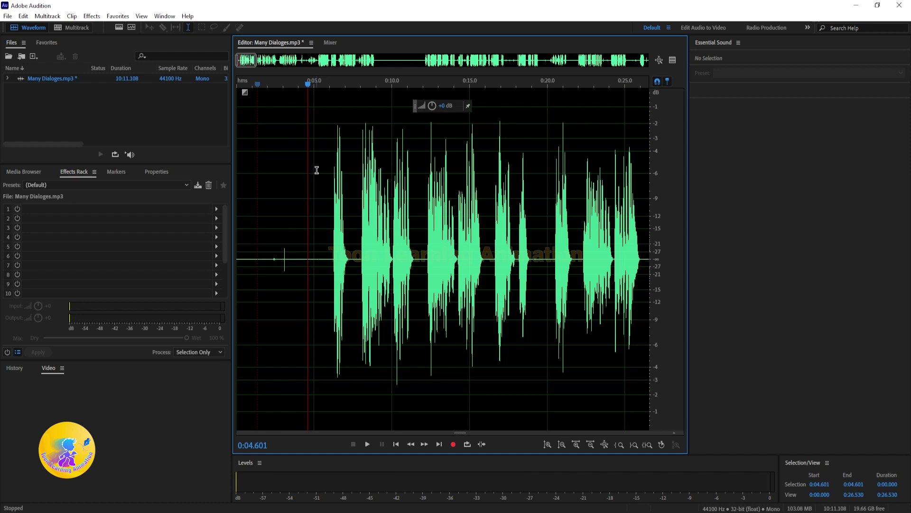
key(space)
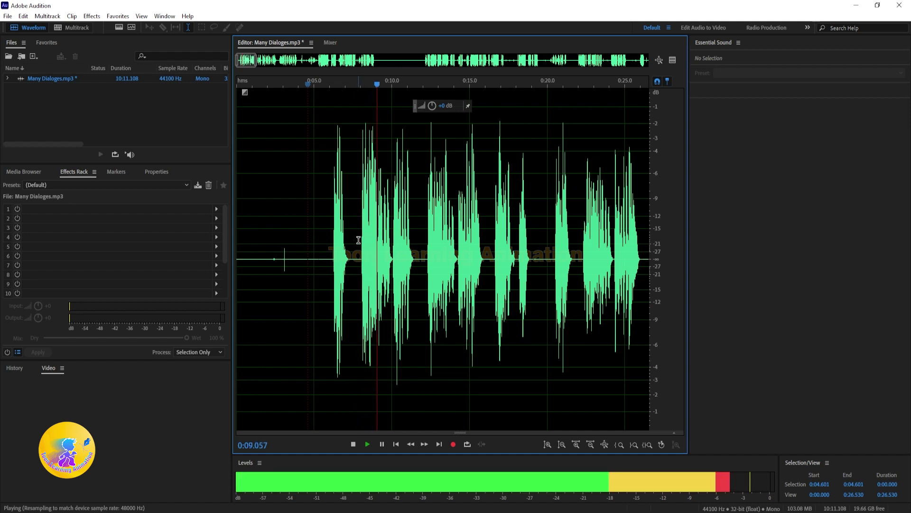
key(space)
Step: Replay the first dialogue lines from about 0:05, and repeatedly from just before the second line at about 0:08
click(352, 88)
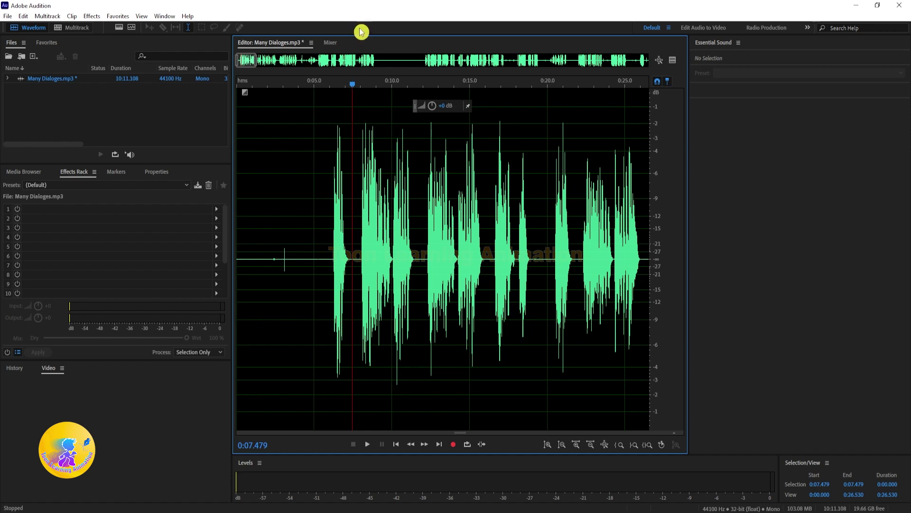
click(321, 85)
key(space)
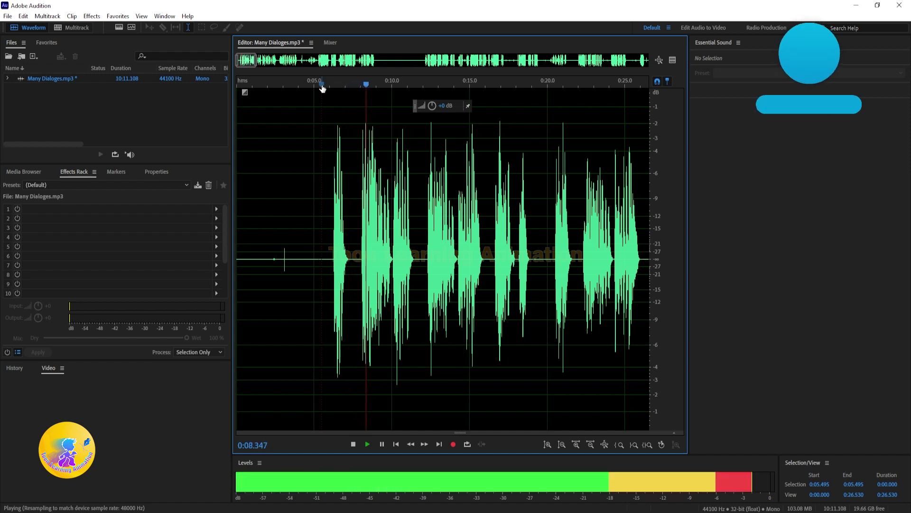
click(327, 89)
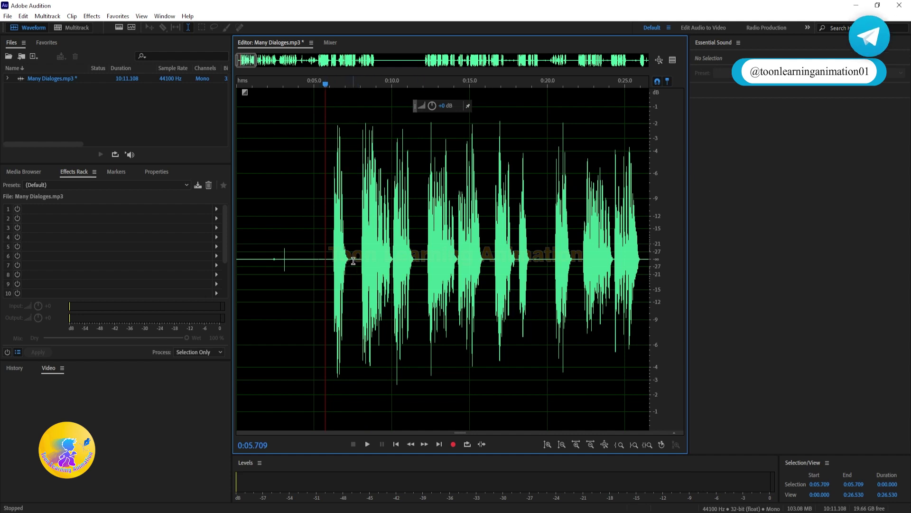
click(357, 84)
key(space)
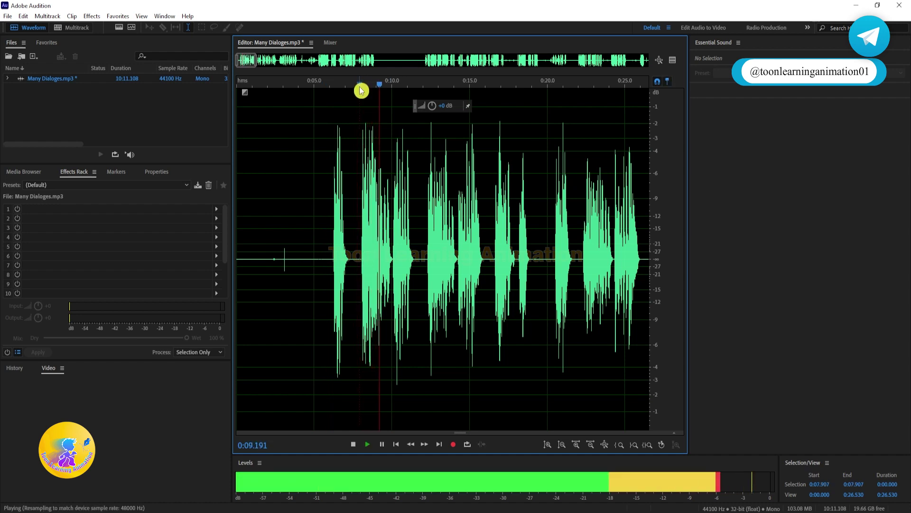
click(358, 85)
key(space)
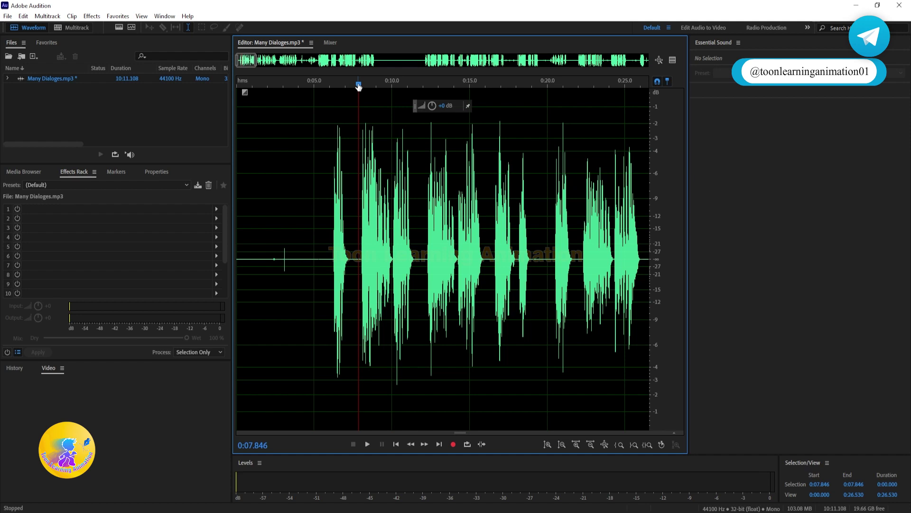
drag(358, 84, 360, 86)
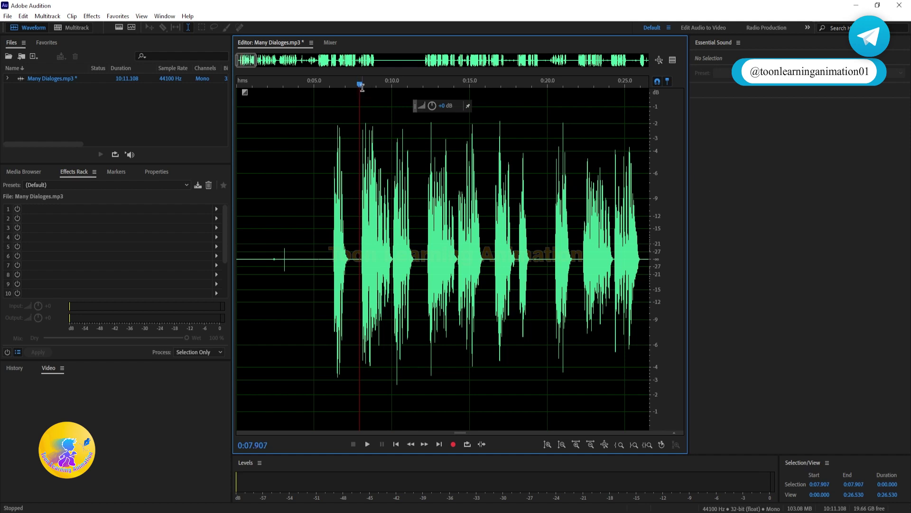
key(space)
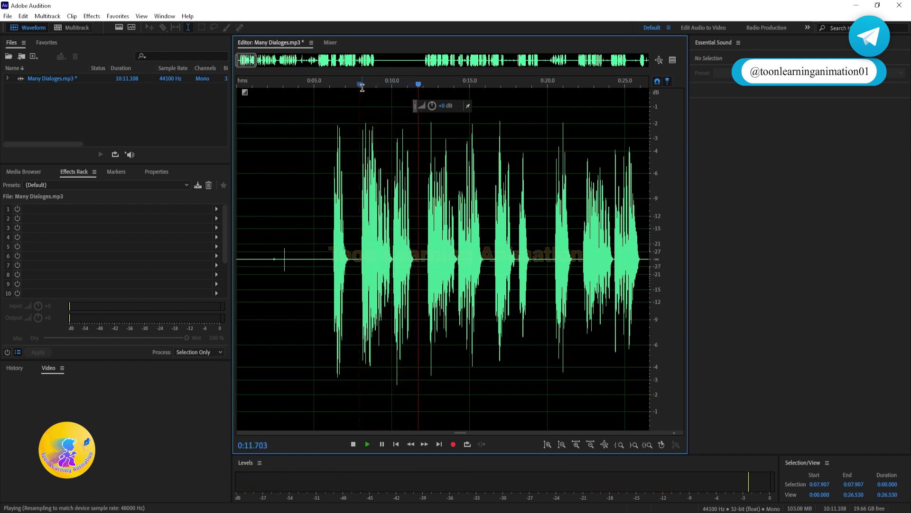
Step: Listen to the dialogue lines between about 0:12 and 0:17, pausing and resuming to compare the takes
key(space)
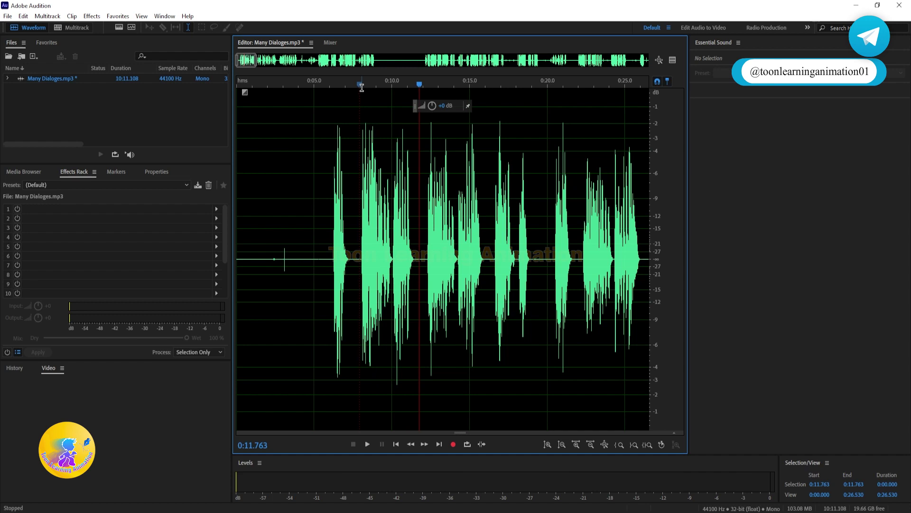
key(space)
key(space)
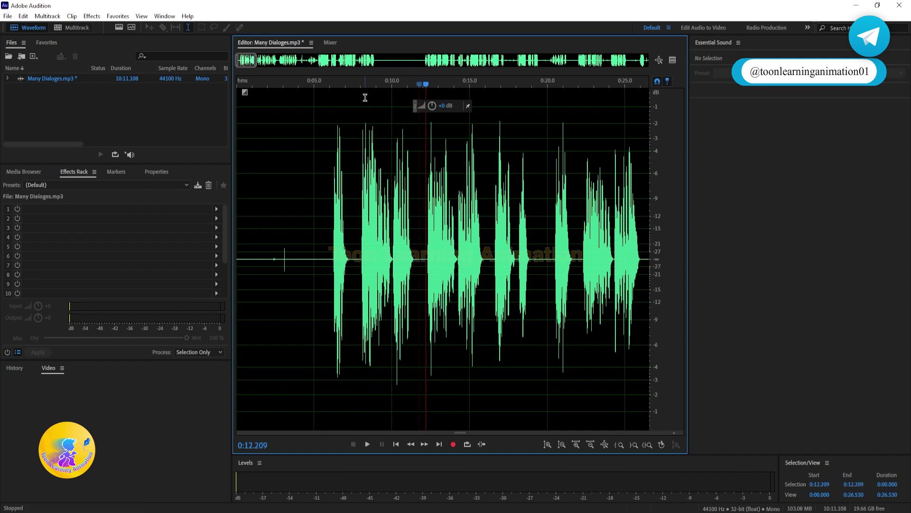
click(368, 444)
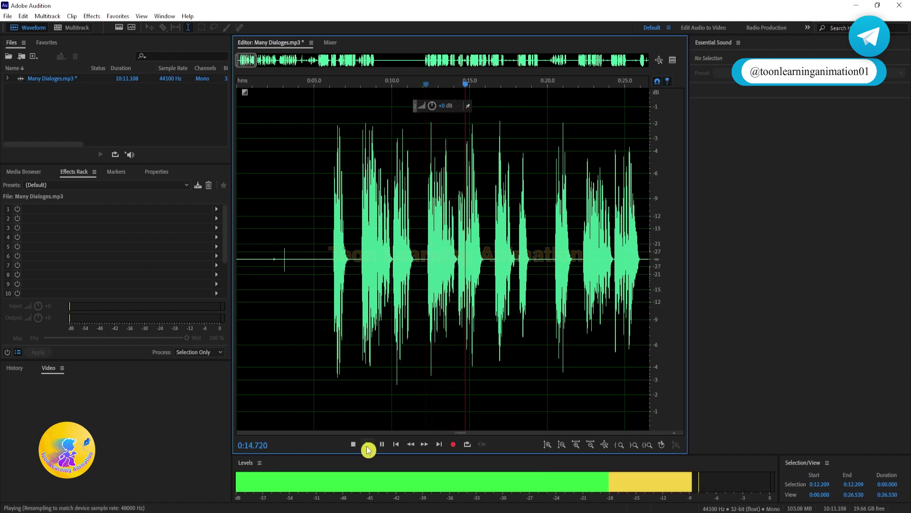
click(368, 446)
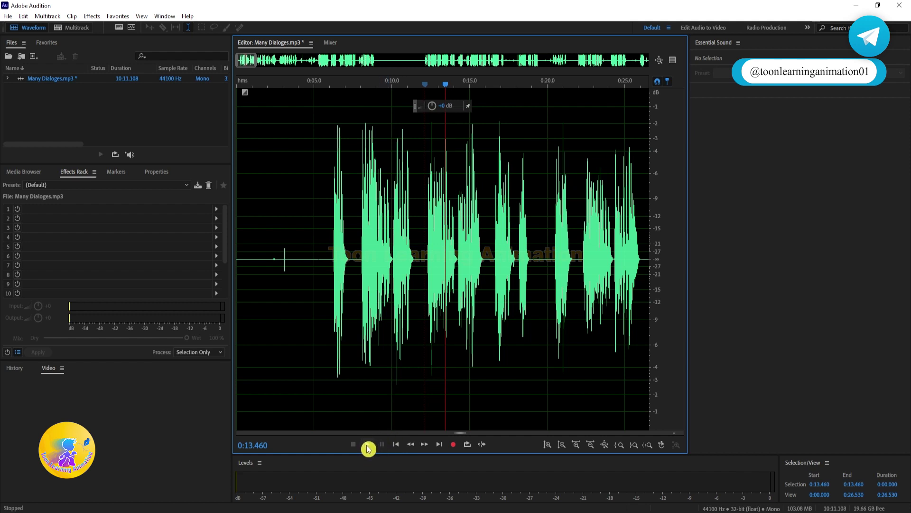
click(368, 446)
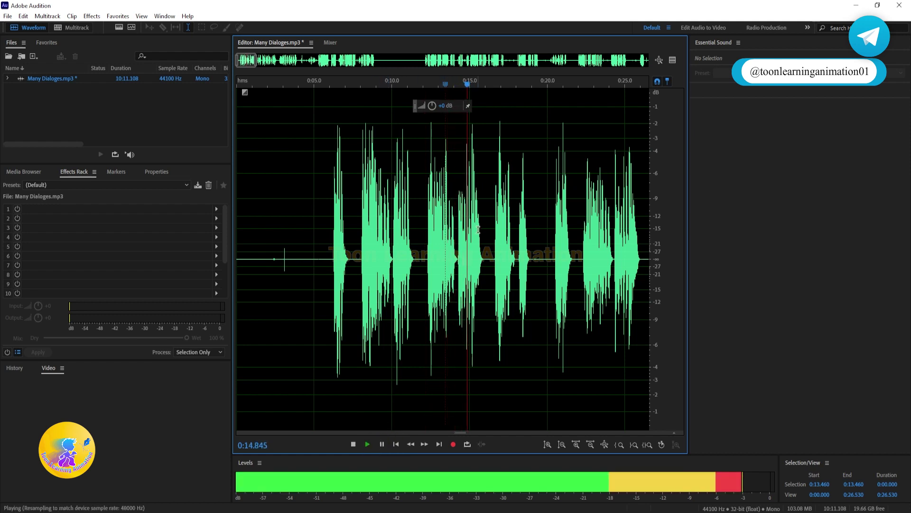
key(space)
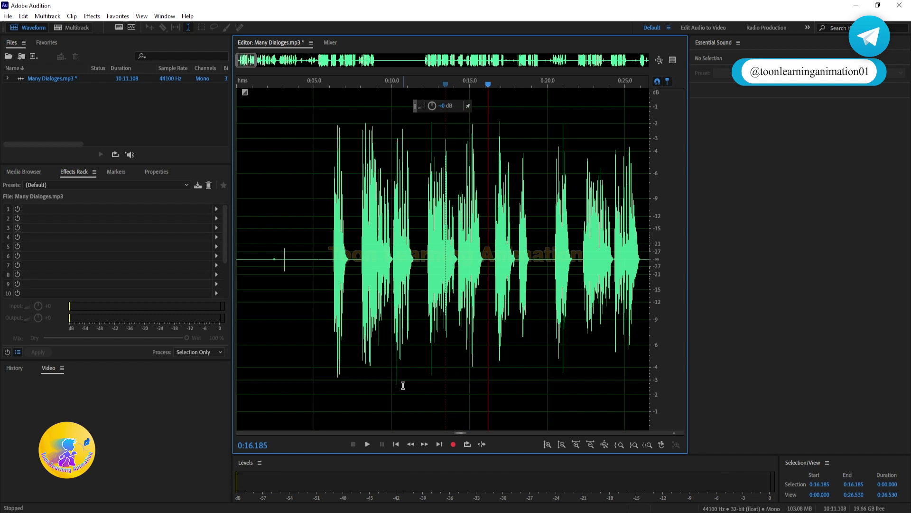
click(383, 449)
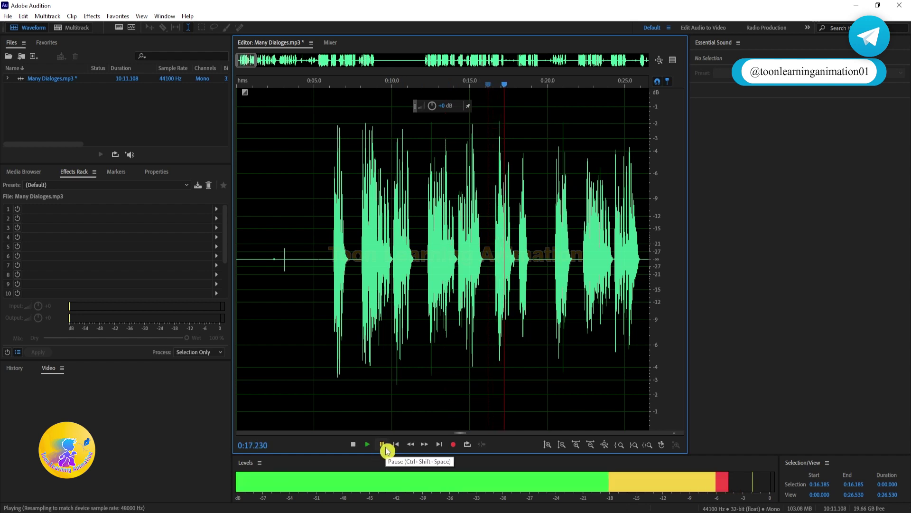
Step: Delete the unwanted section from about 0:02.1 to 0:07.6 and the remaining silence in the opening 2 seconds
click(330, 84)
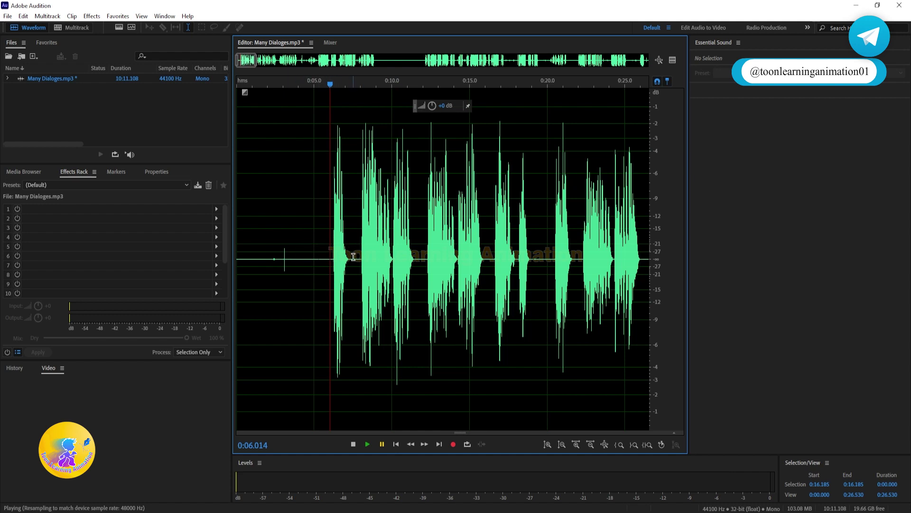
drag(356, 258, 270, 258)
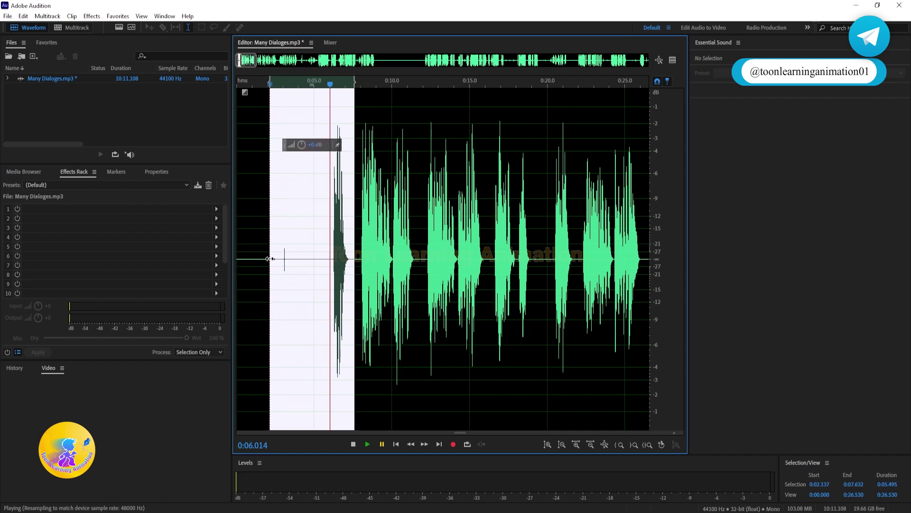
key(Delete)
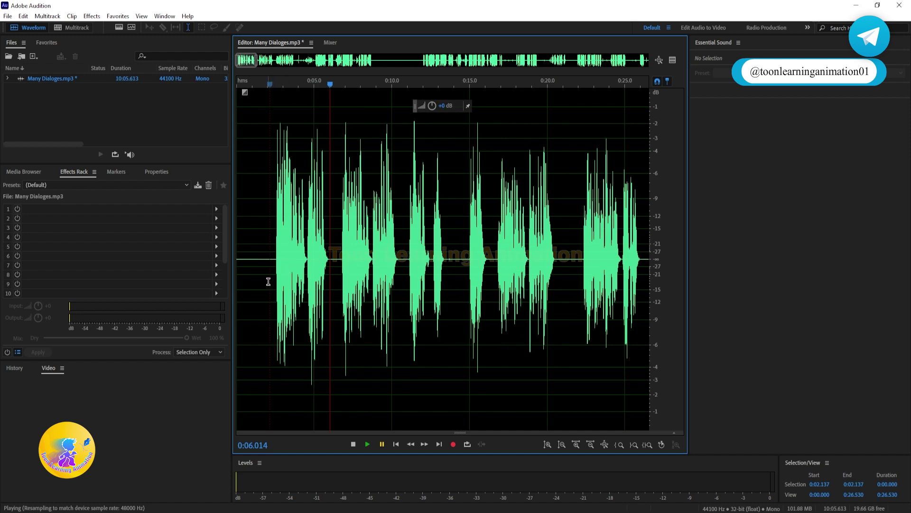
drag(268, 260, 202, 267)
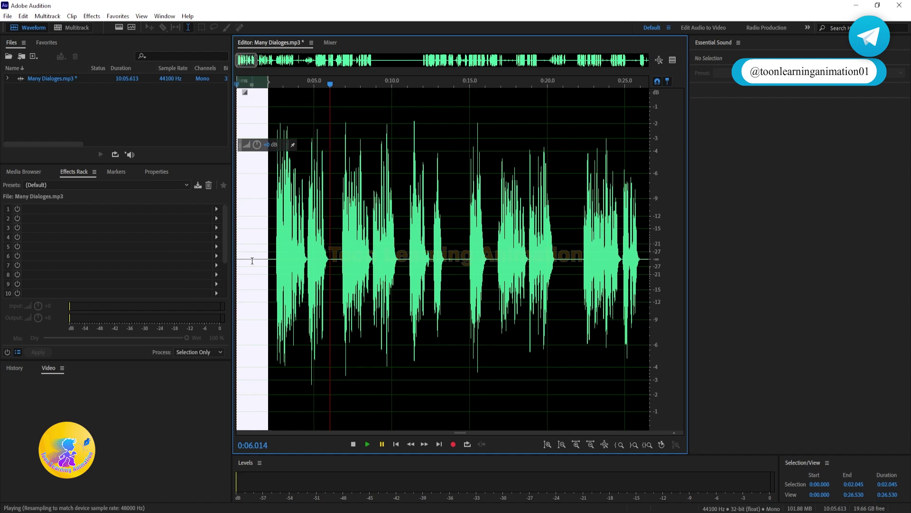
key(Delete)
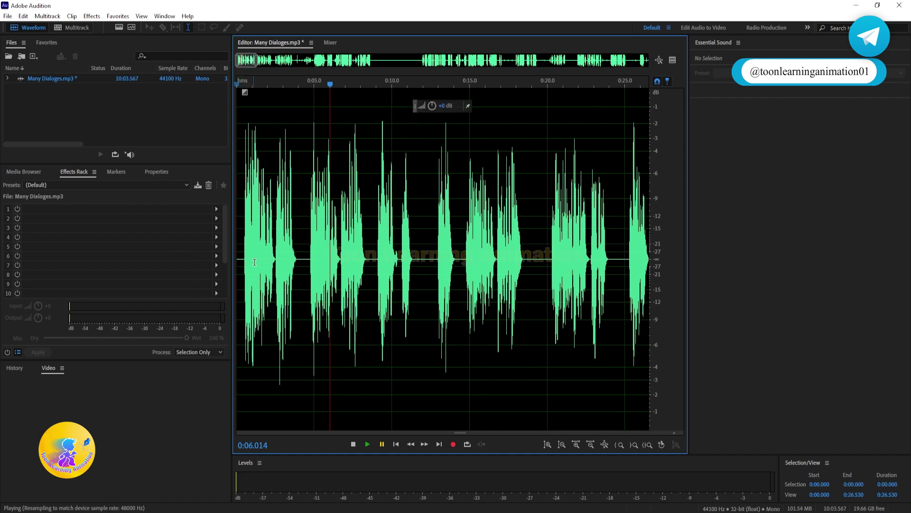
Step: Listen to the new opening lines and delete the section from about 0:00.3 to 0:04.5
click(250, 87)
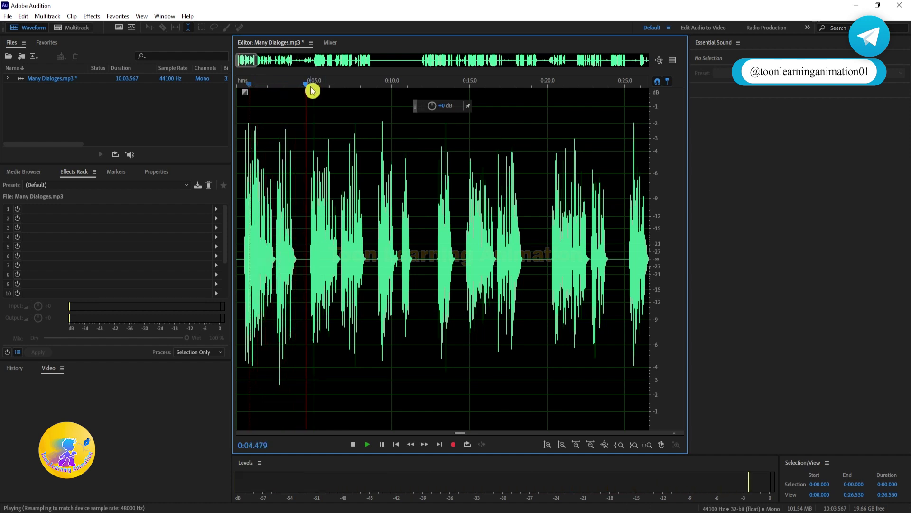
key(space)
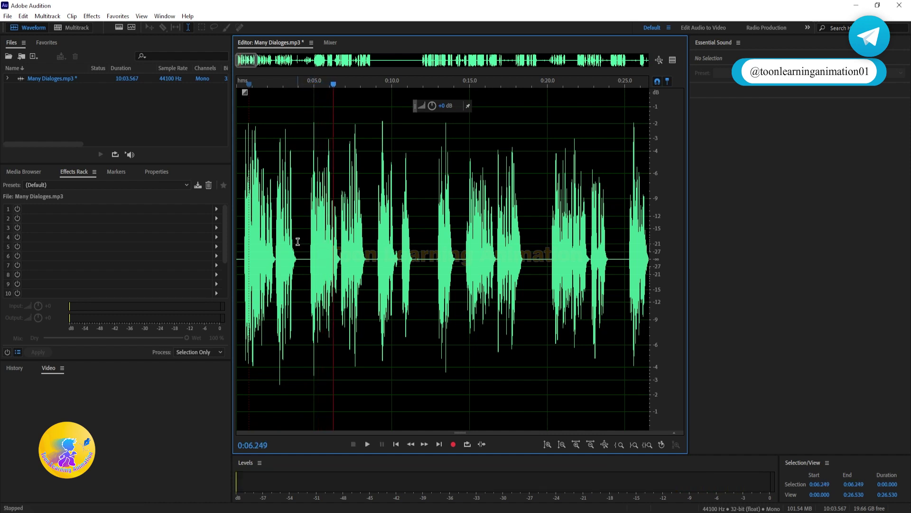
drag(306, 257, 240, 260)
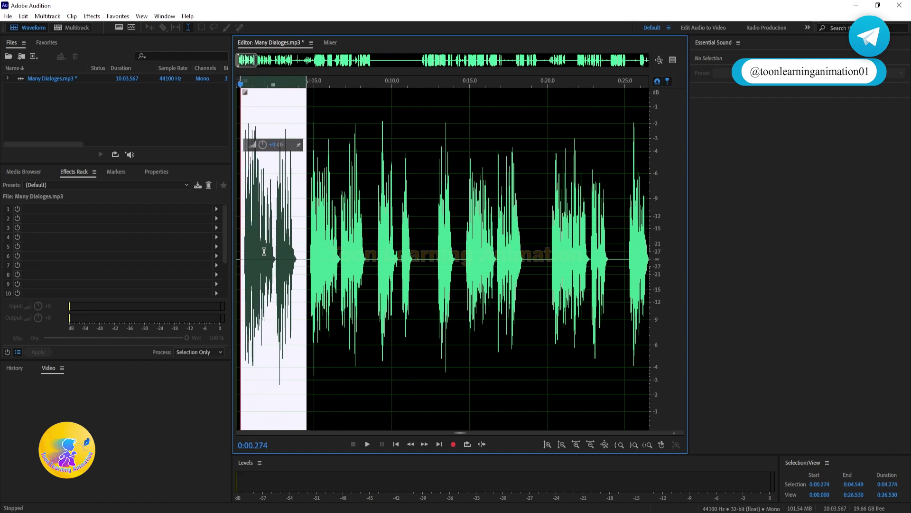
key(Delete)
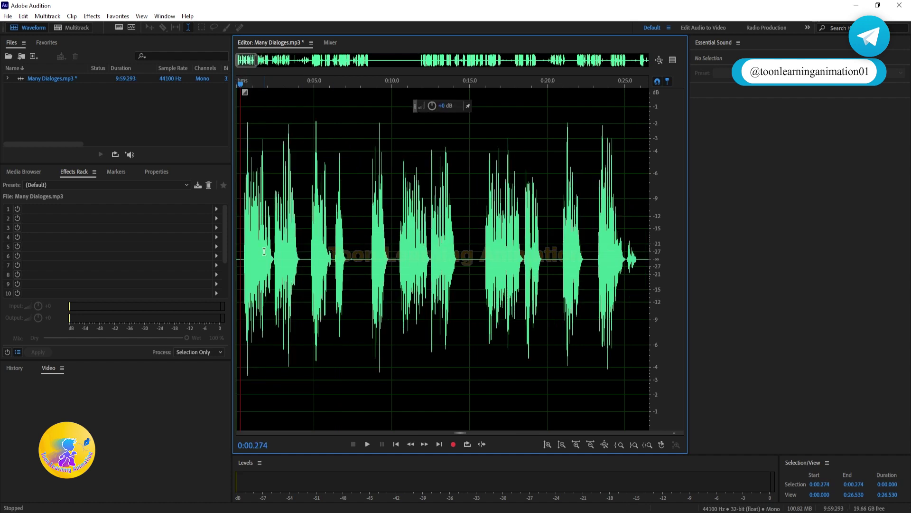
Step: Listen to the shortened recording from its start and from about 0:10.5, checking which further lines need trimming
key(space)
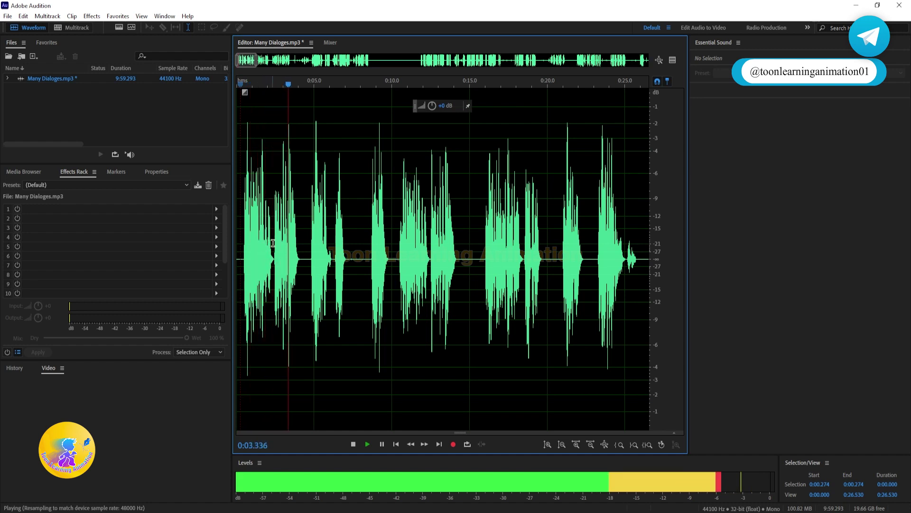
click(411, 213)
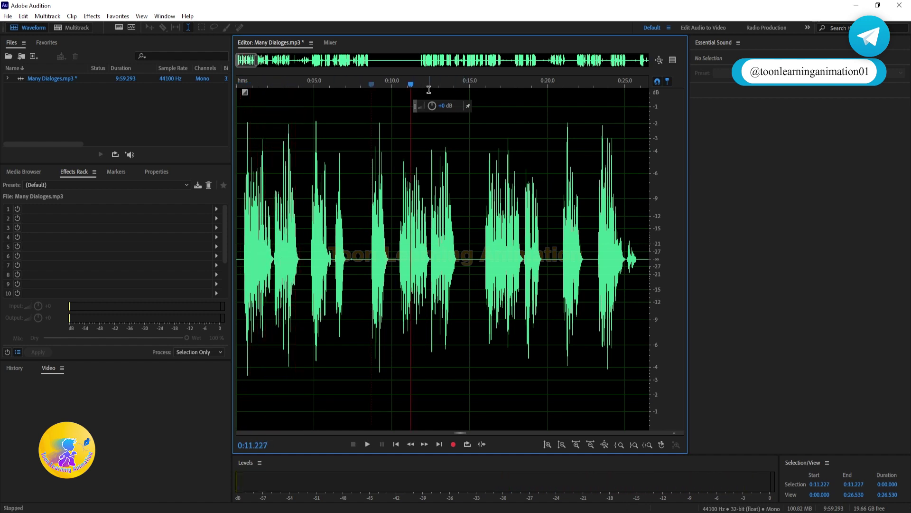
drag(410, 85, 351, 86)
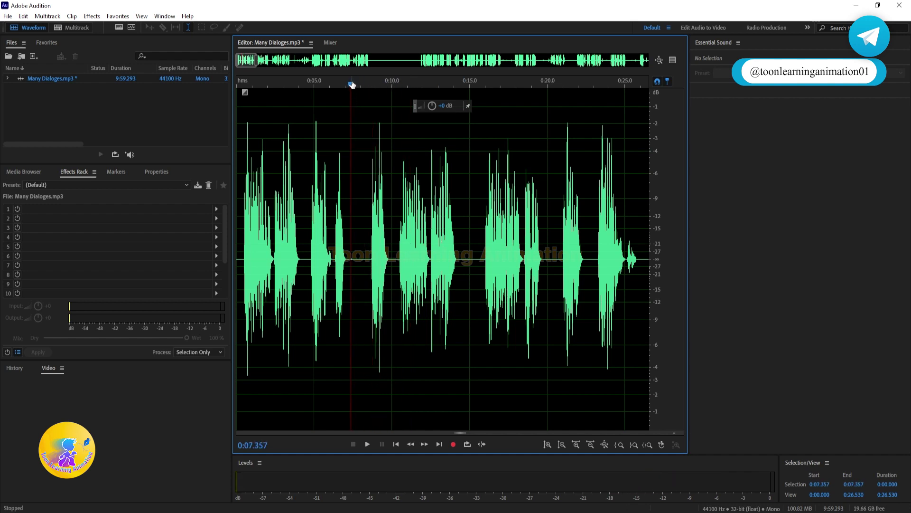
click(547, 85)
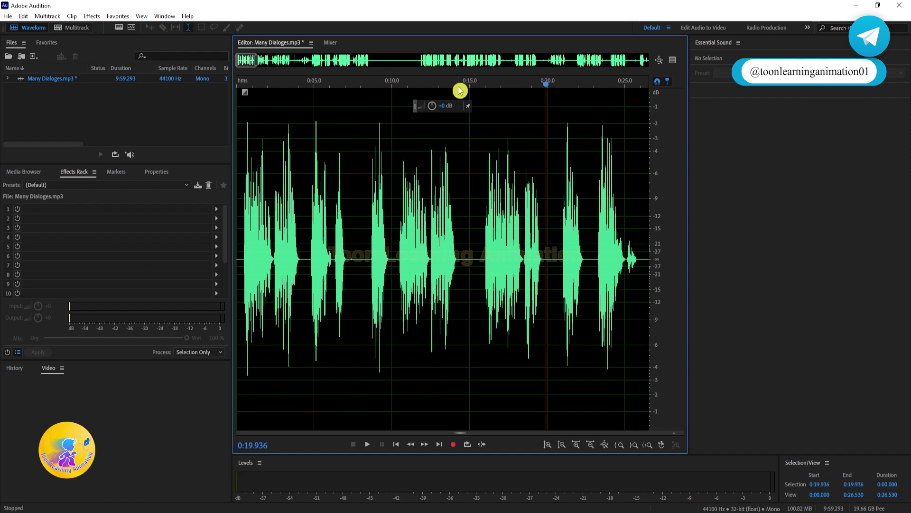
click(378, 86)
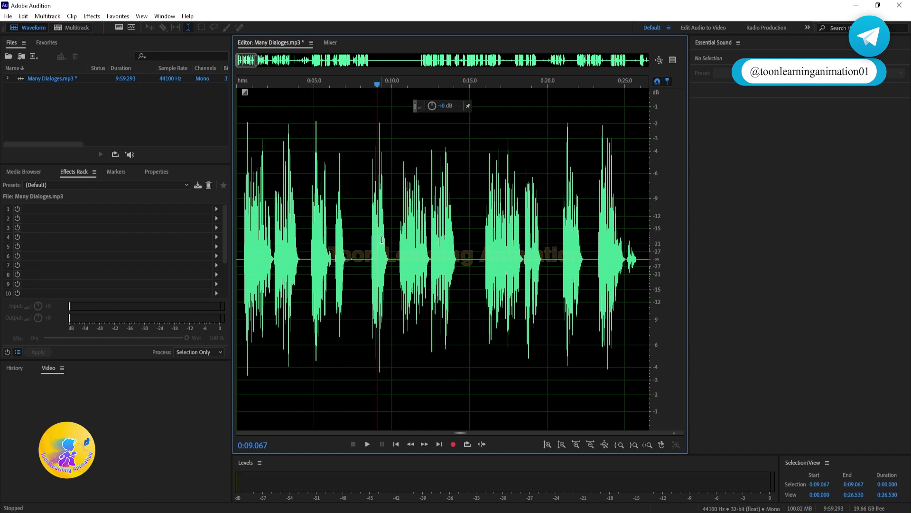
click(245, 90)
key(space)
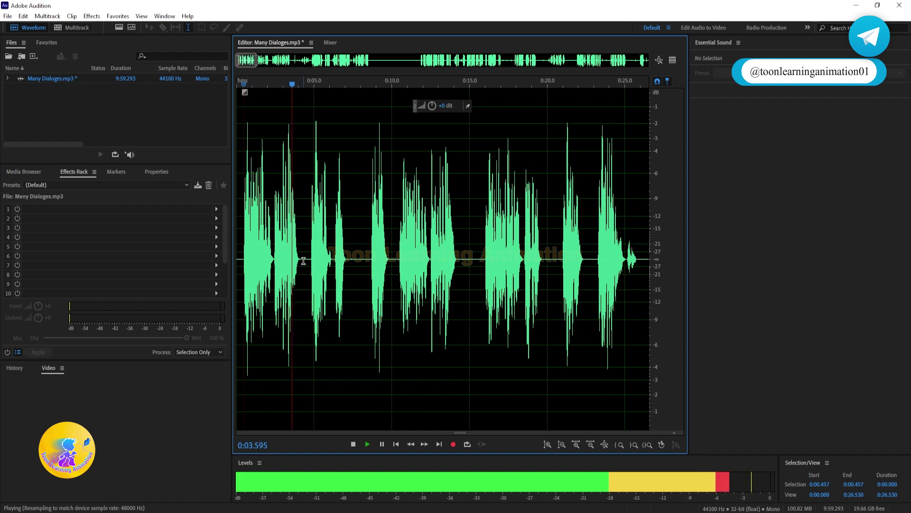
click(399, 83)
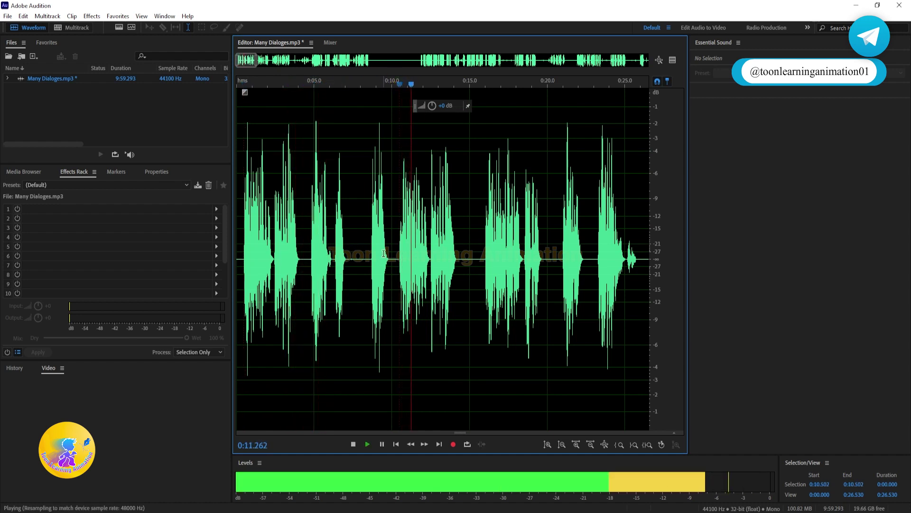
click(484, 85)
key(ctrl+z)
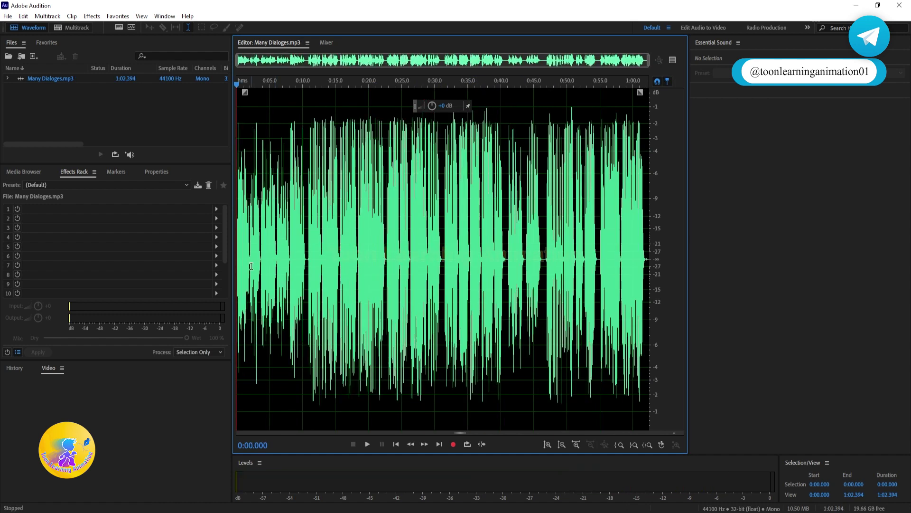
Step: Examine the fully trimmed recording's waveform and listen to it from about 0:34.7 and from about 0:50.5
scroll(251, 266, up, 3)
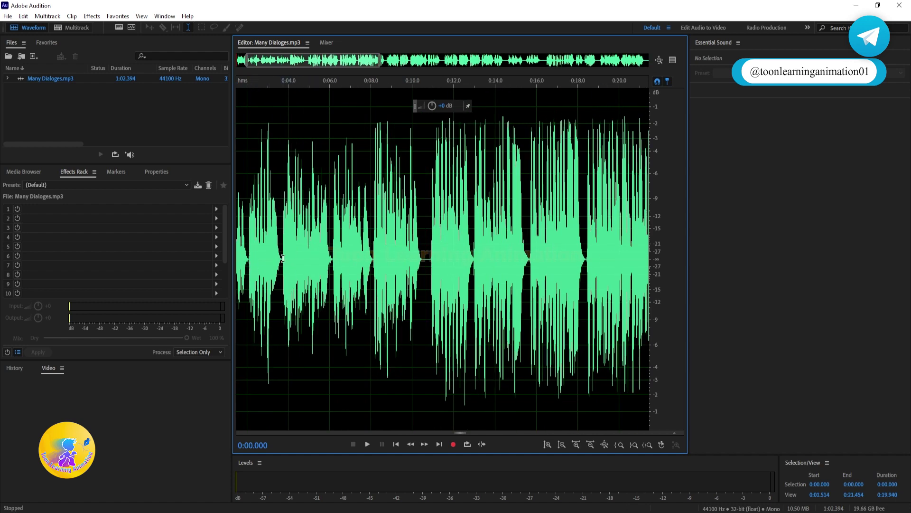
mouse_move(283, 258)
mouse_down()
mouse_move(422, 259)
mouse_move(270, 260)
mouse_up()
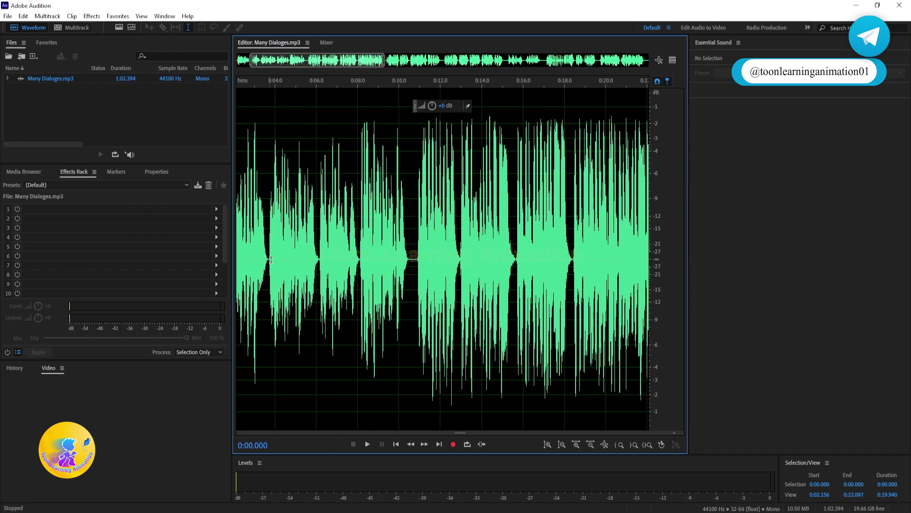
scroll(515, 257, up, 2)
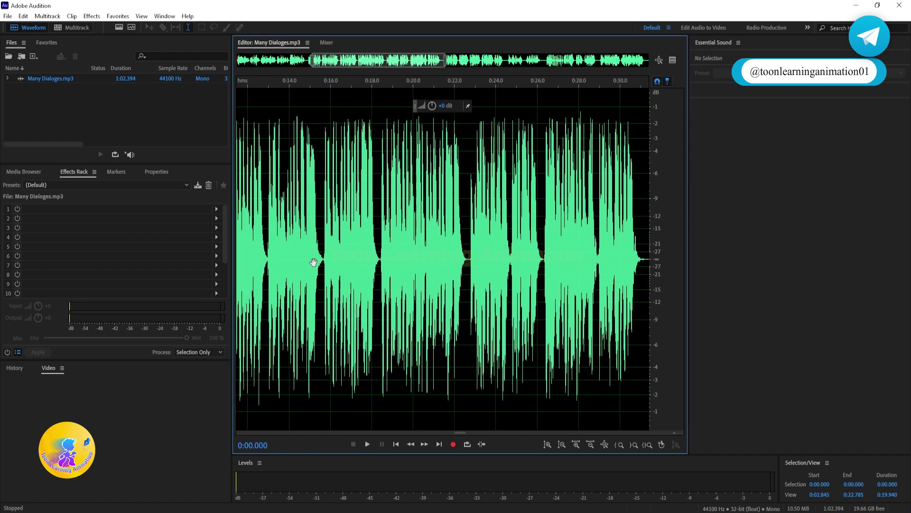
drag(490, 257, 388, 168)
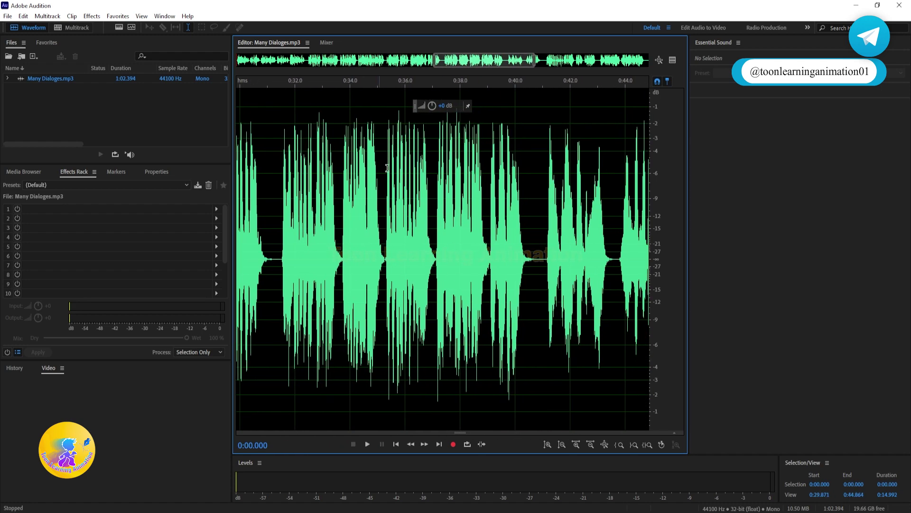
click(371, 87)
key(space)
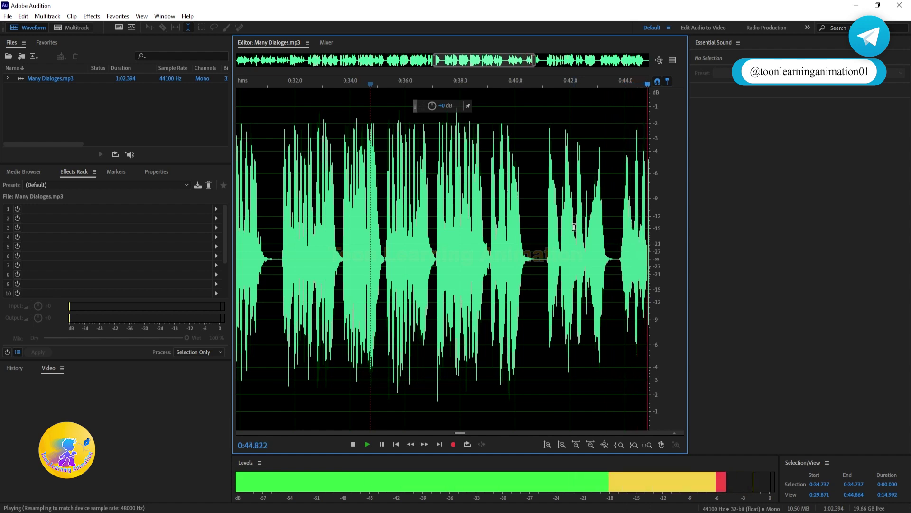
key(space)
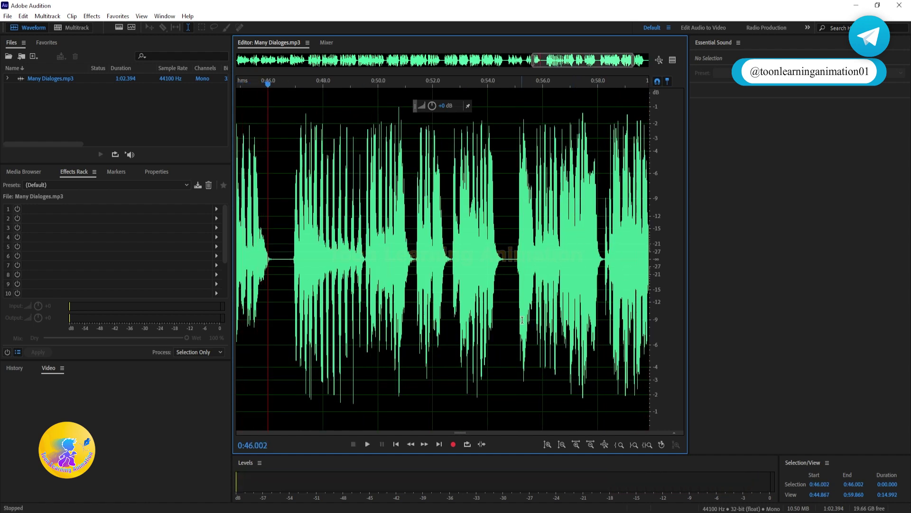
click(392, 84)
key(space)
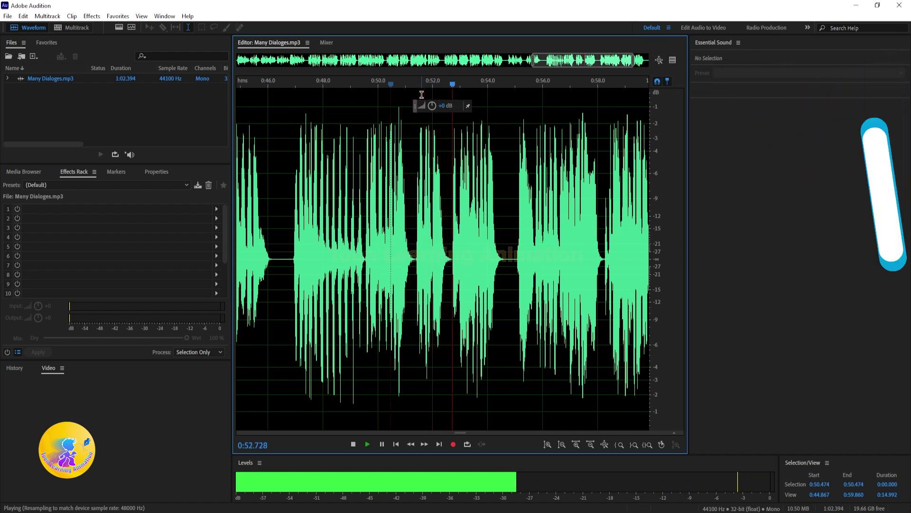
key(space)
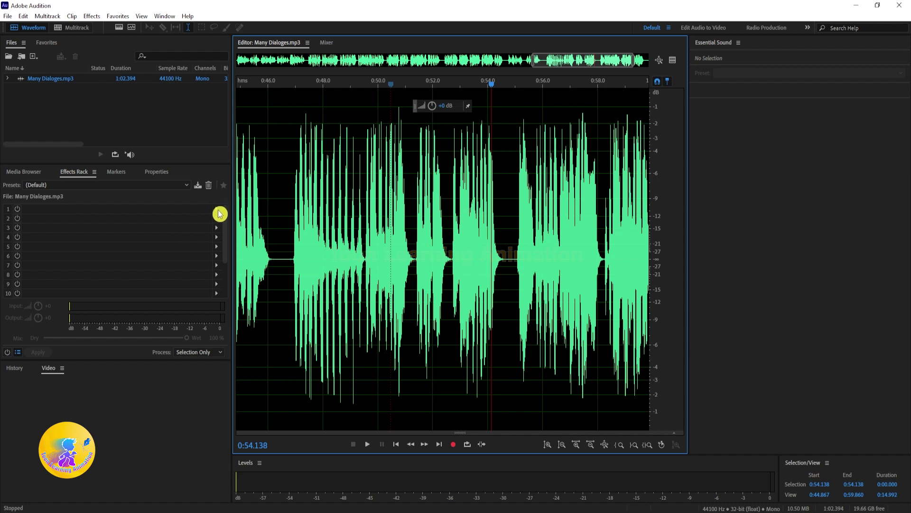
Step: Check the Time and Pitch effects available for the first slot of the Effects Rack
click(217, 211)
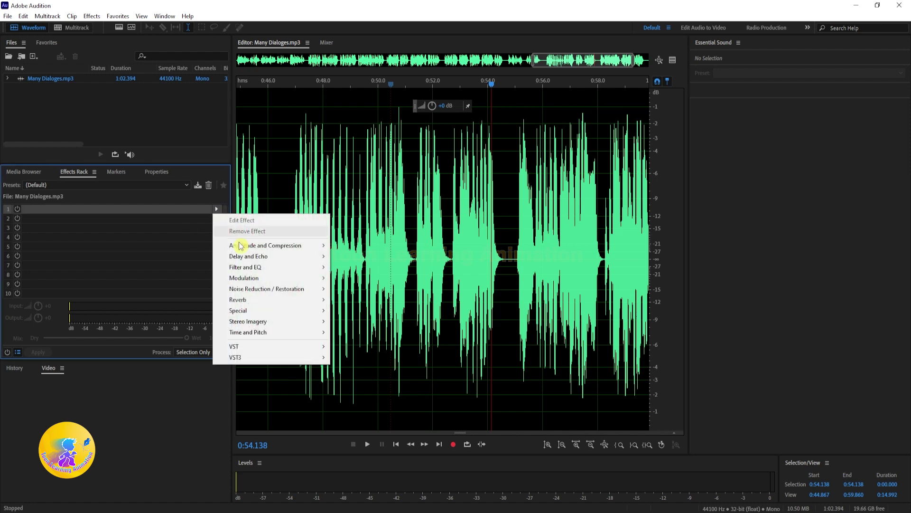
mouse_move(254, 315)
mouse_move(261, 334)
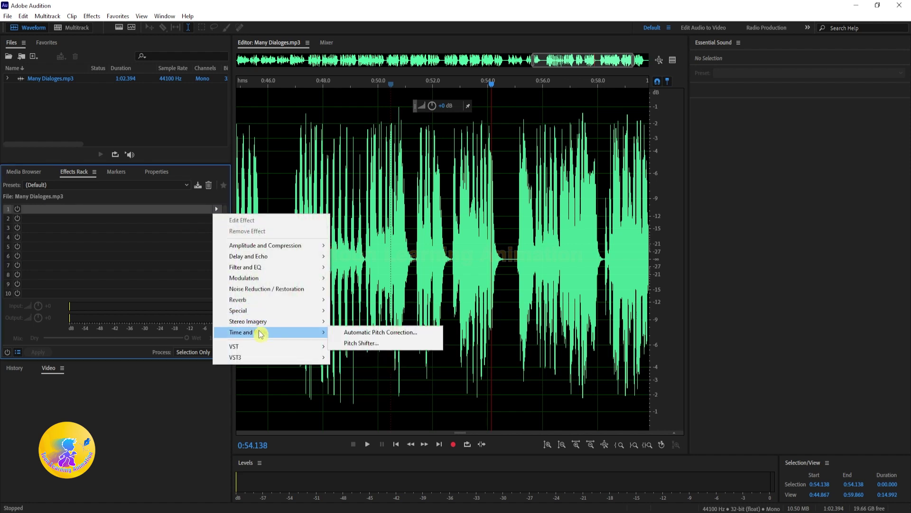
click(43, 209)
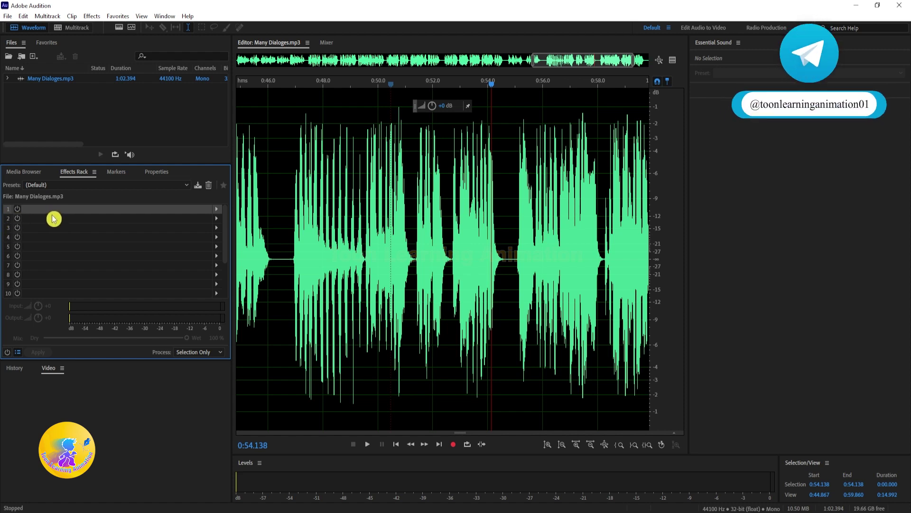
Step: Examine the effect categories offered for the first and second slots of the Effects Rack
click(217, 211)
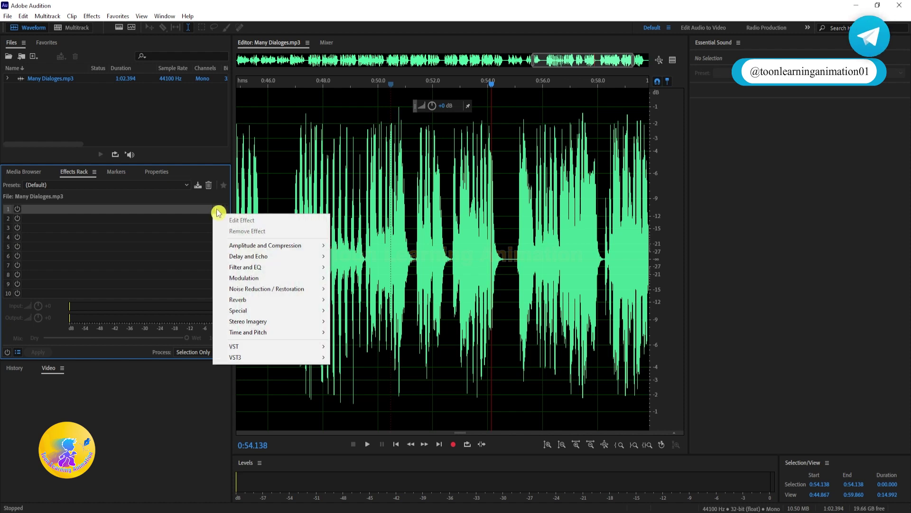
mouse_move(238, 257)
click(76, 221)
click(218, 218)
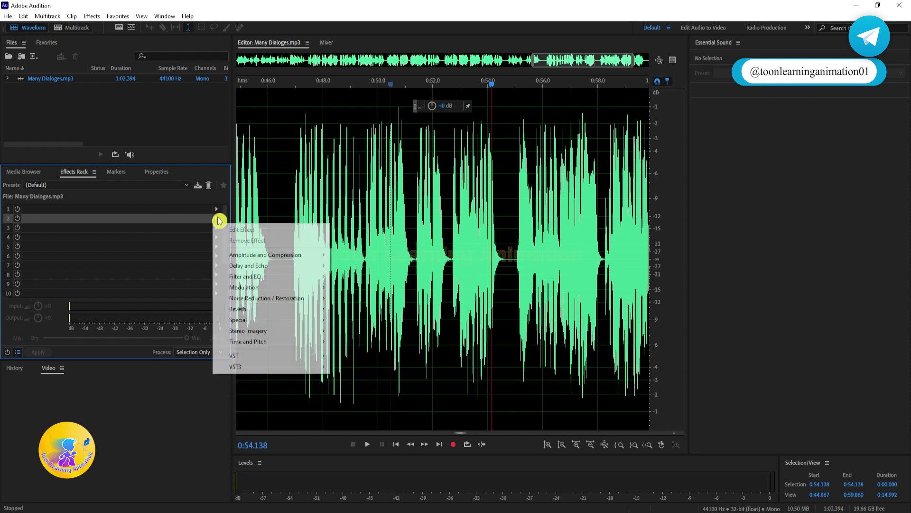
mouse_move(266, 346)
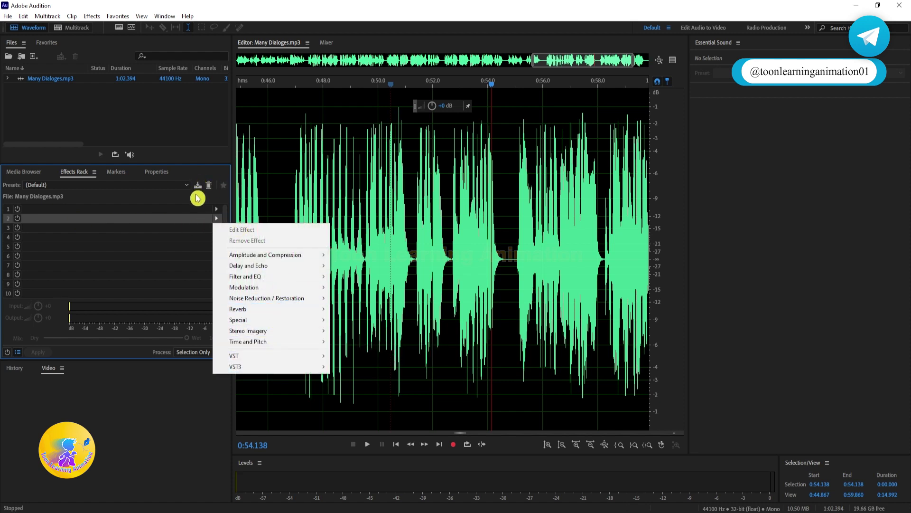
click(91, 247)
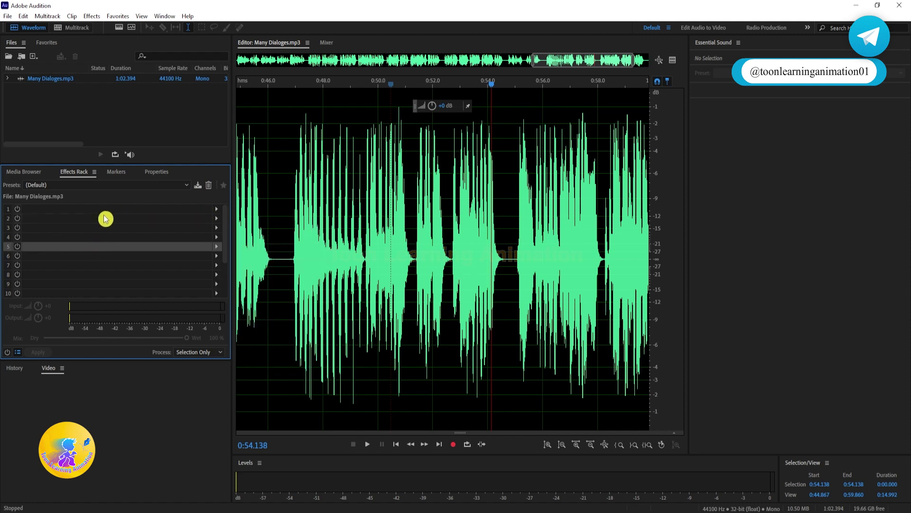
click(113, 210)
click(123, 237)
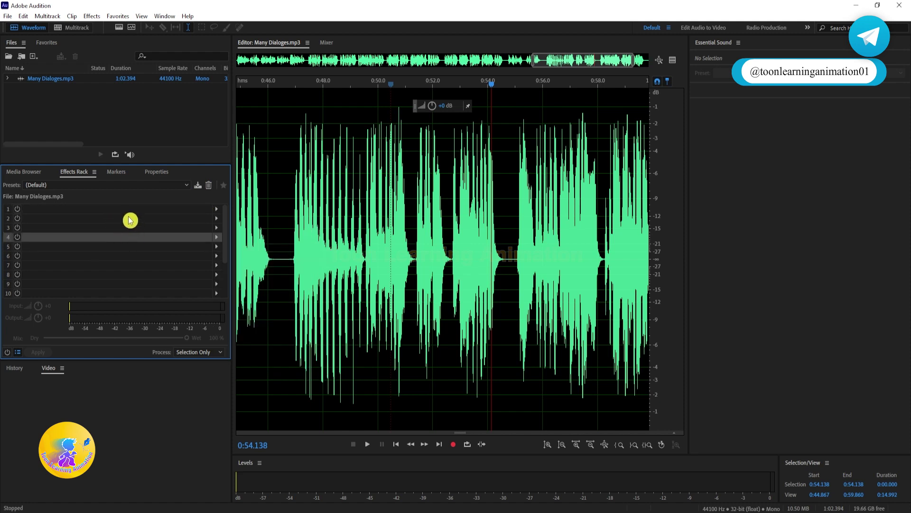
click(129, 219)
click(124, 235)
click(124, 209)
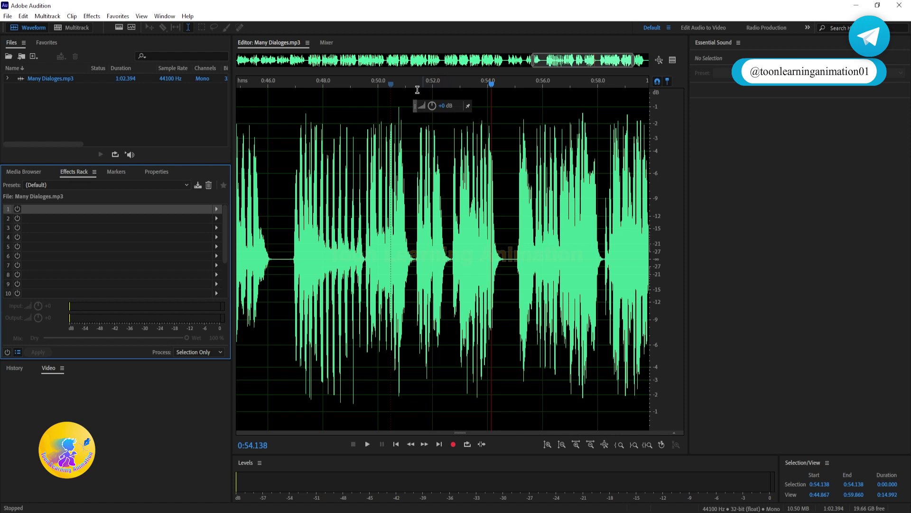
Step: Start a new multitrack session and name it Many Dialoges Multitrack
drag(572, 60, 221, 65)
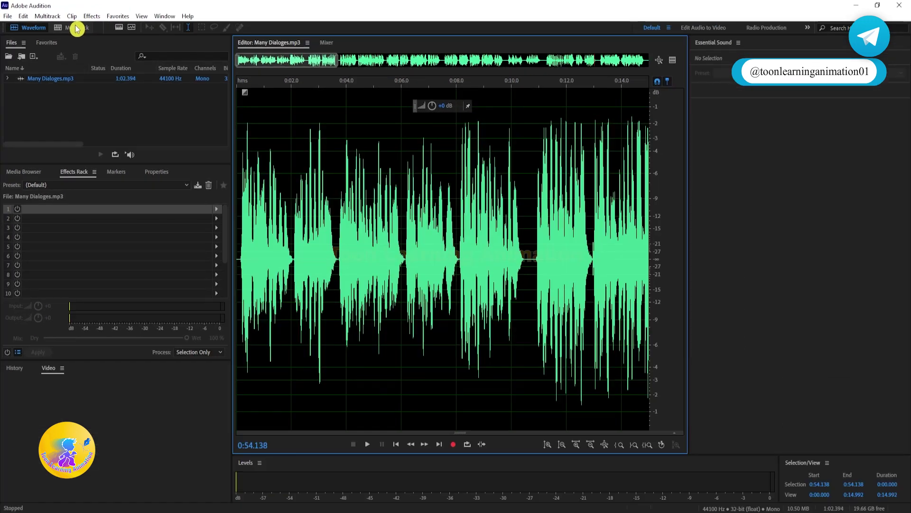
click(76, 28)
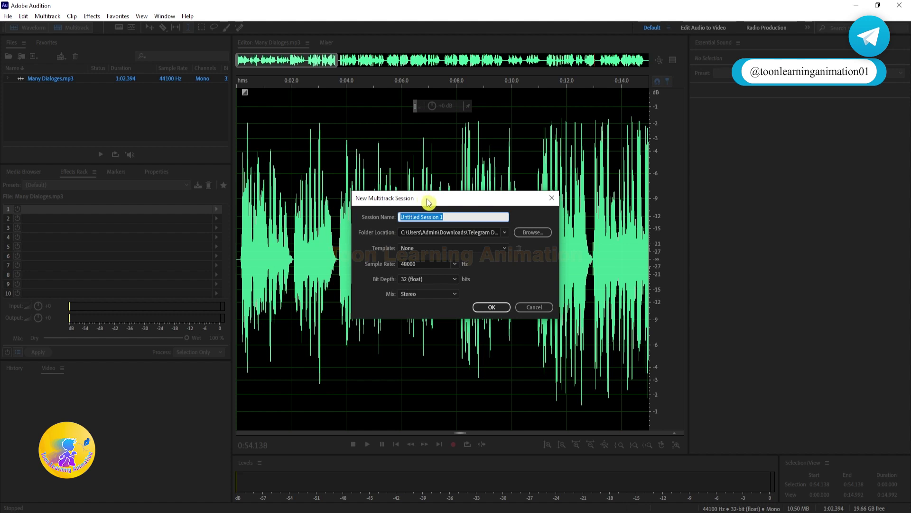
drag(424, 197, 421, 161)
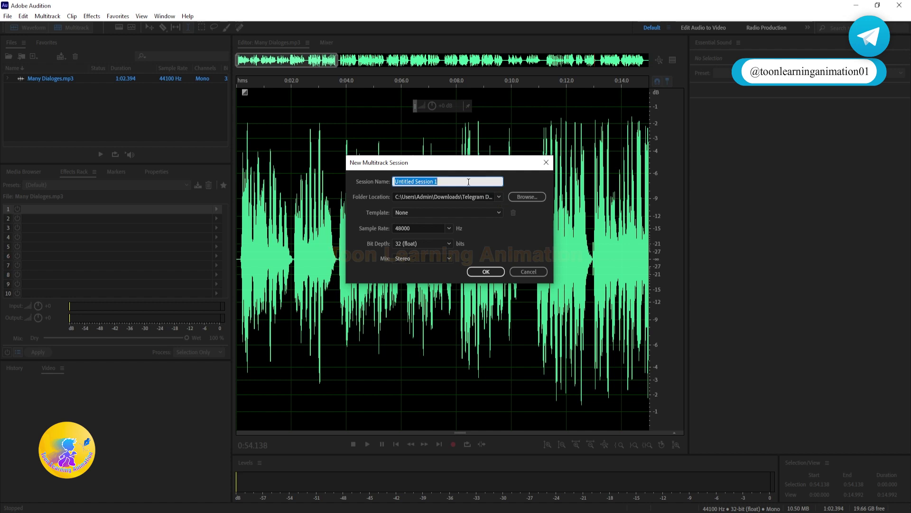
text(Ma)
text(ny Dialoges Multitrack)
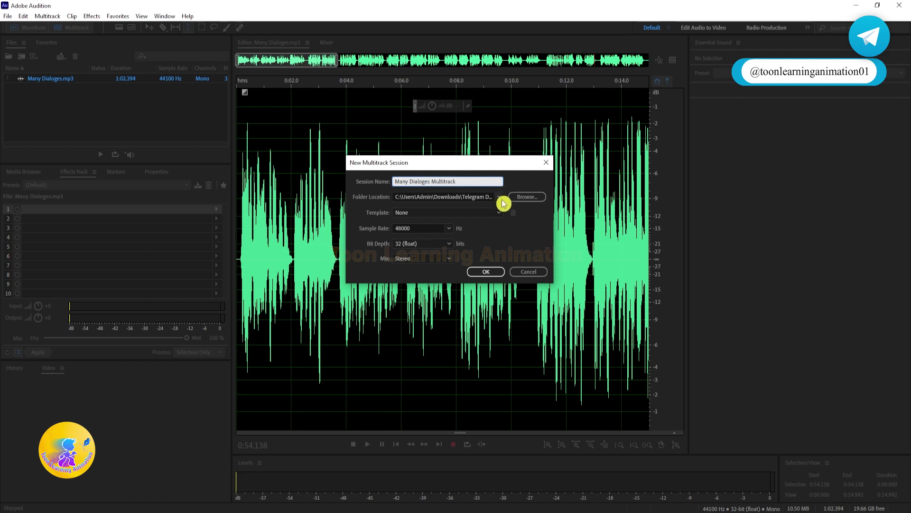
Step: Choose a folder inside Works > Adobe Audition > Toon Learning Animation as the session's location and create the session
click(536, 201)
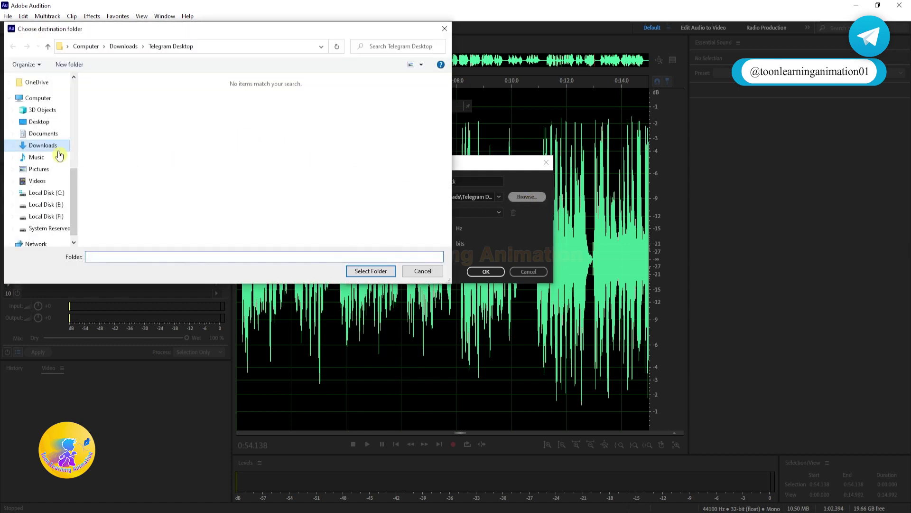
scroll(48, 157, up, 5)
click(42, 174)
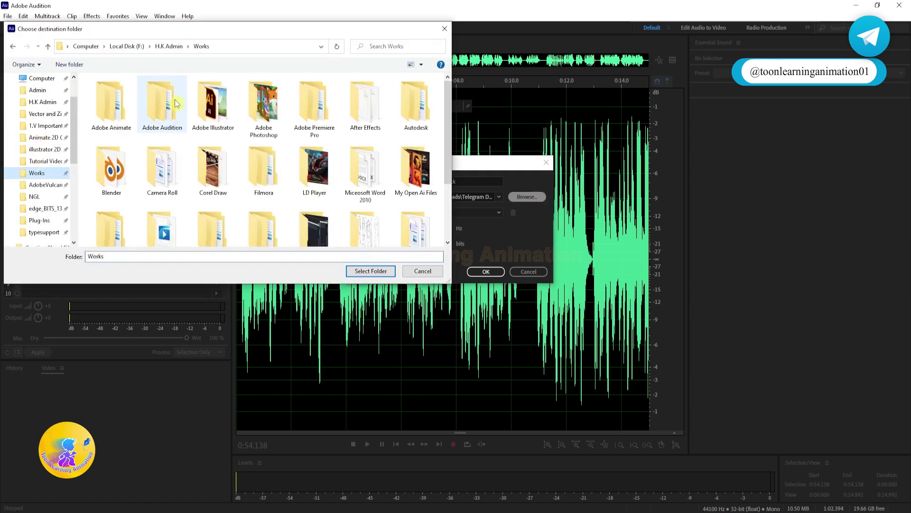
double_click(214, 107)
click(48, 46)
click(150, 118)
double_click(150, 118)
click(285, 109)
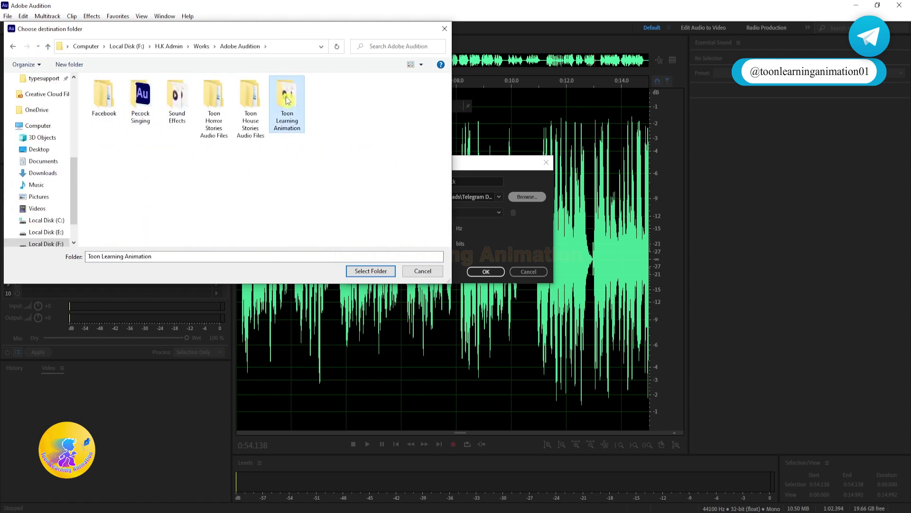
double_click(285, 109)
click(161, 102)
double_click(162, 102)
click(372, 271)
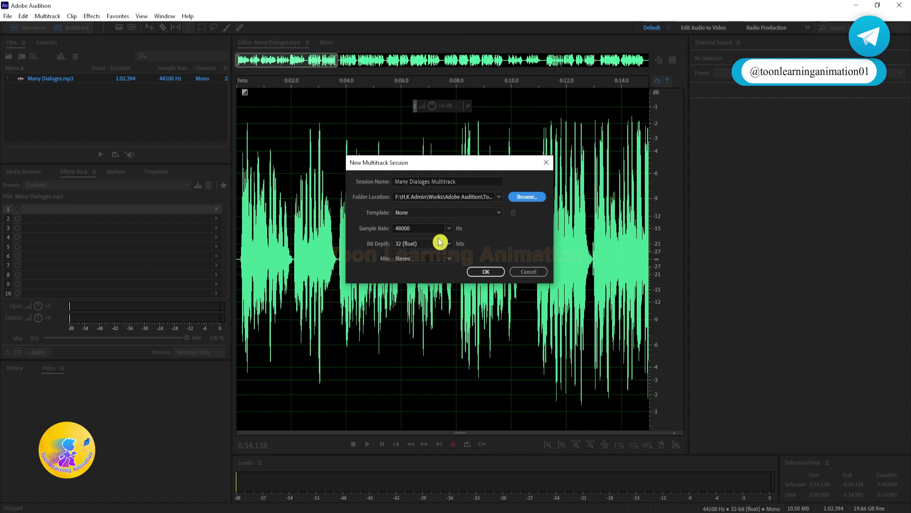
click(486, 272)
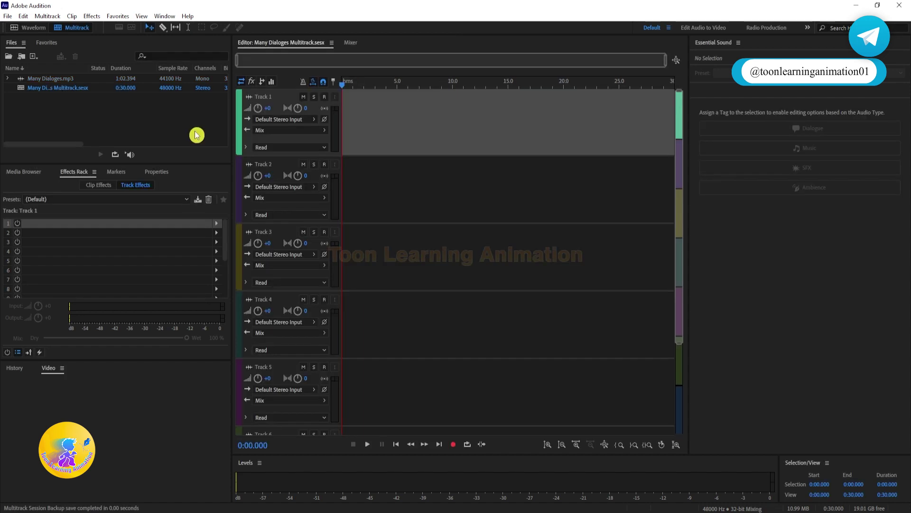
Step: Examine the new session's empty tracks, from Track 1 through Track 6 to the Mix track
click(130, 126)
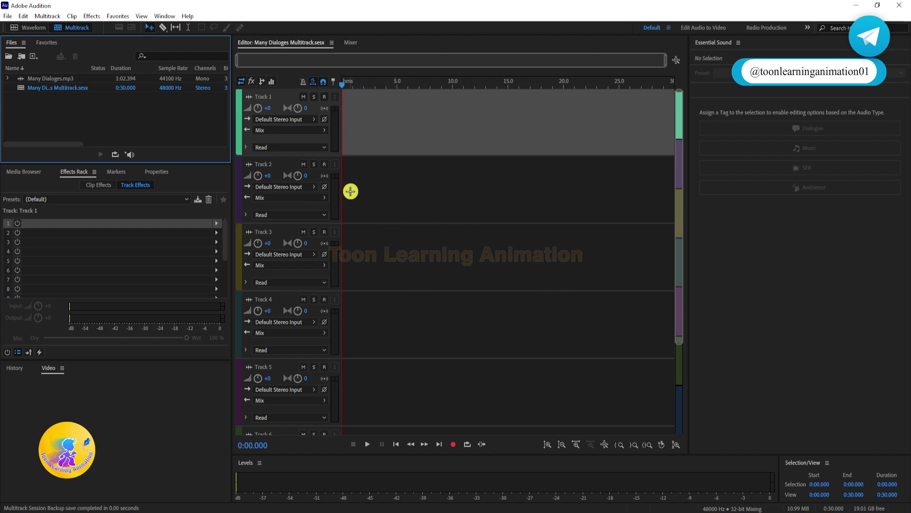
click(316, 134)
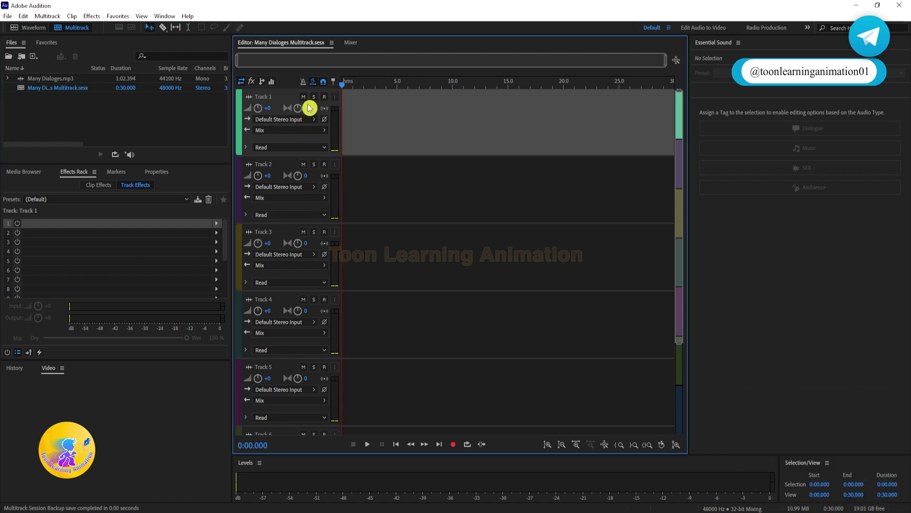
click(414, 184)
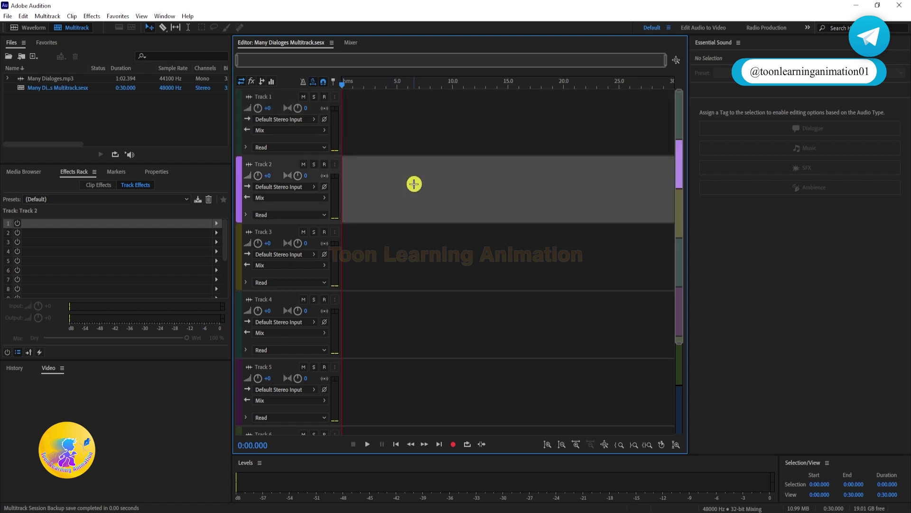
click(414, 251)
click(420, 330)
click(432, 383)
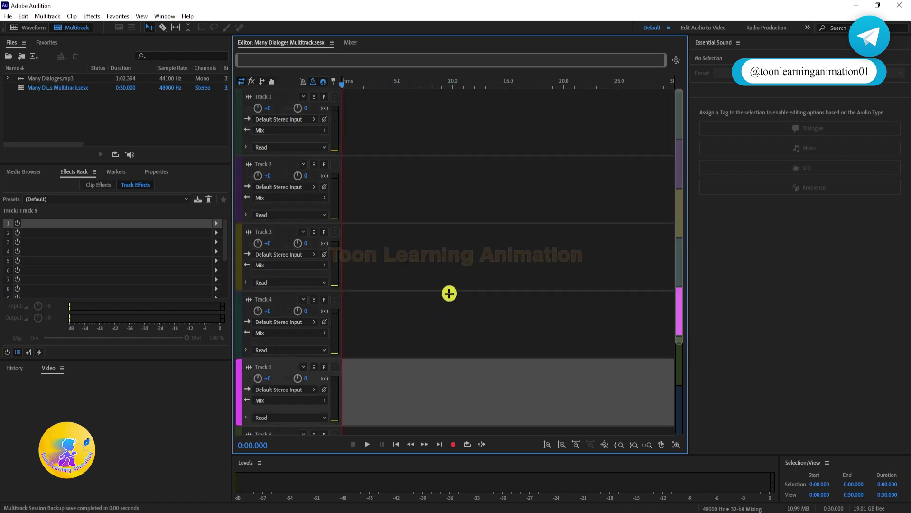
click(448, 304)
click(446, 238)
click(442, 181)
click(433, 132)
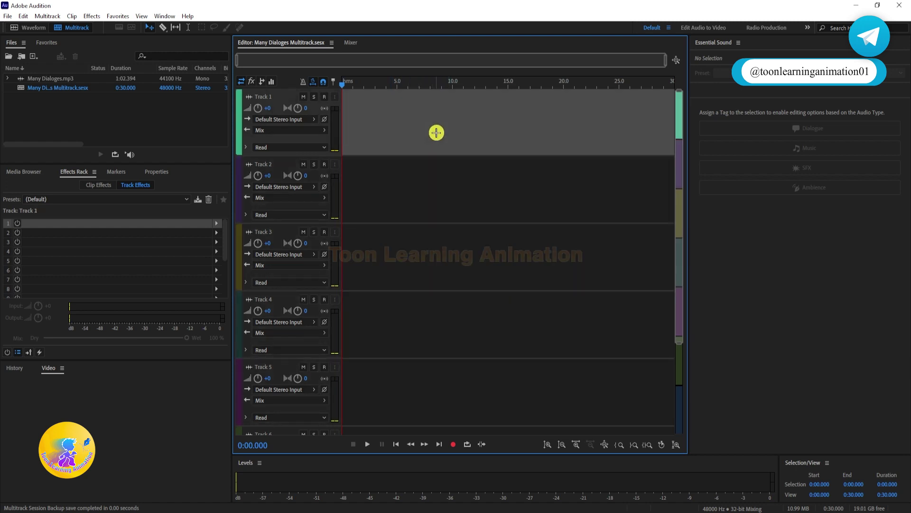
click(450, 184)
click(456, 248)
click(454, 318)
click(462, 378)
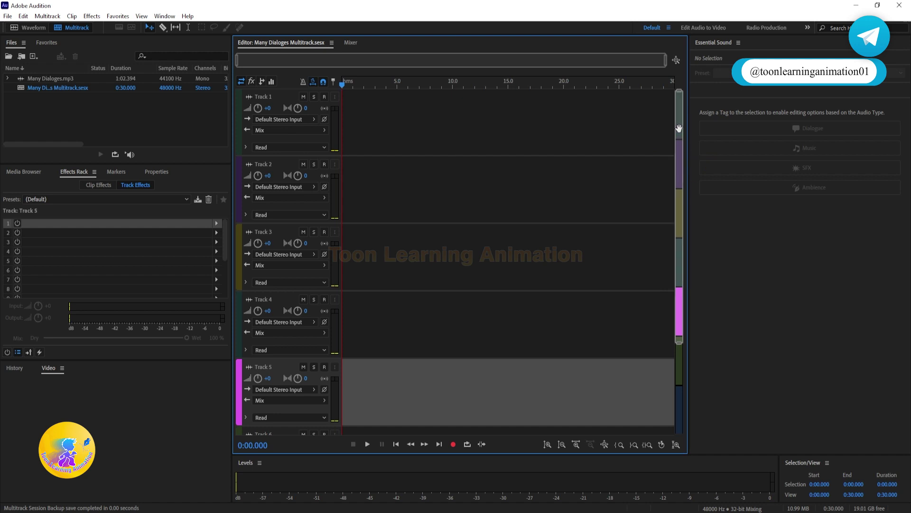
drag(679, 128, 683, 218)
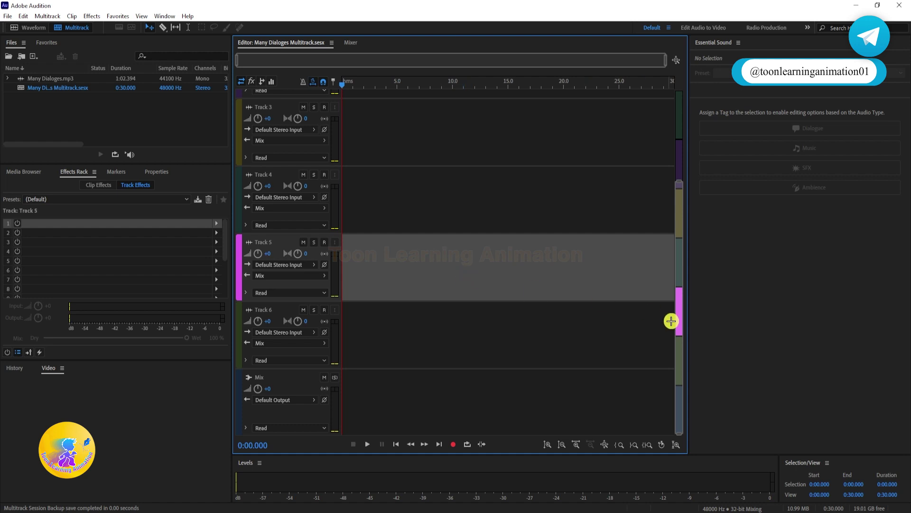
drag(680, 331, 680, 187)
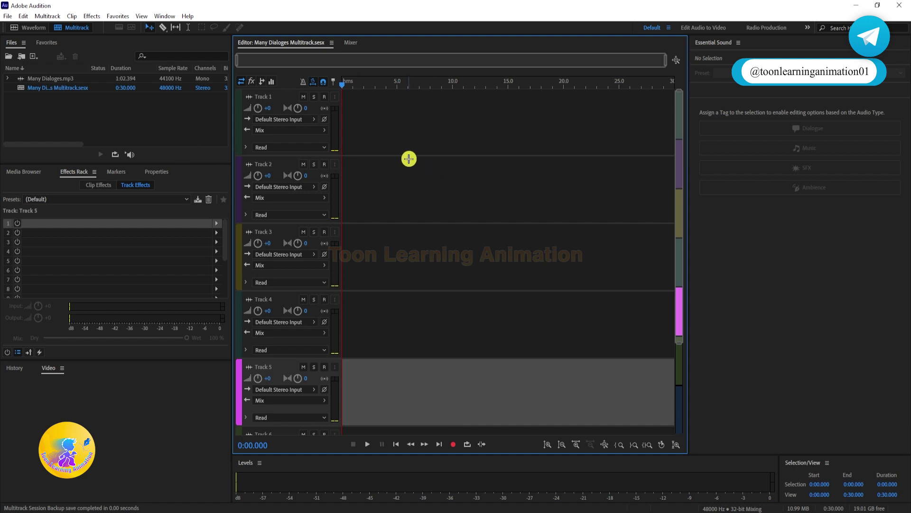
Step: Place Many Dialoges.mp3 on Track 1 at the start of the timeline and show the whole clip
click(101, 109)
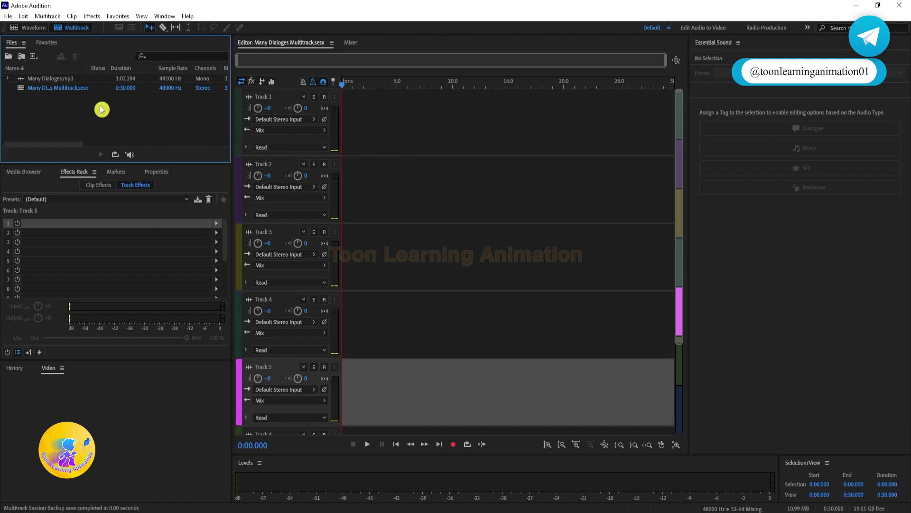
click(55, 80)
drag(55, 82, 333, 115)
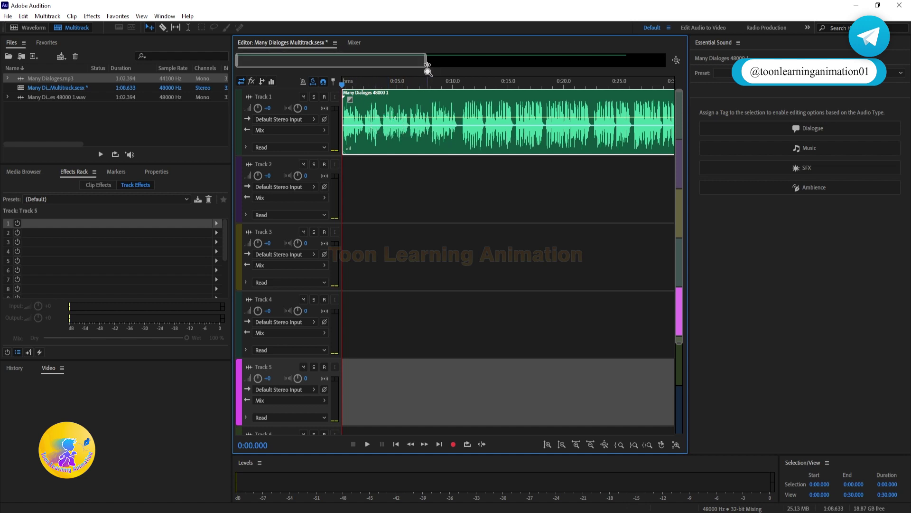
drag(427, 63, 688, 73)
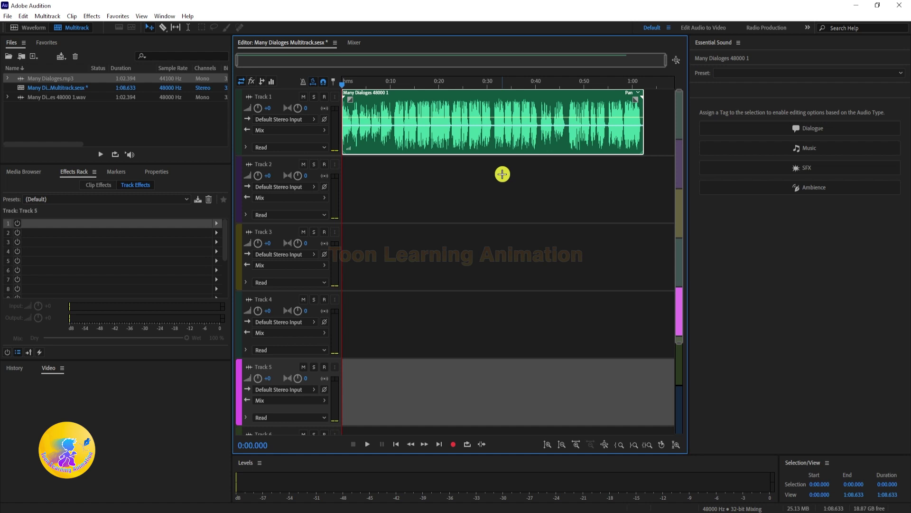
Step: Listen to the opening lines of the Track 1 clip from its start to about 0:05
drag(665, 60, 339, 62)
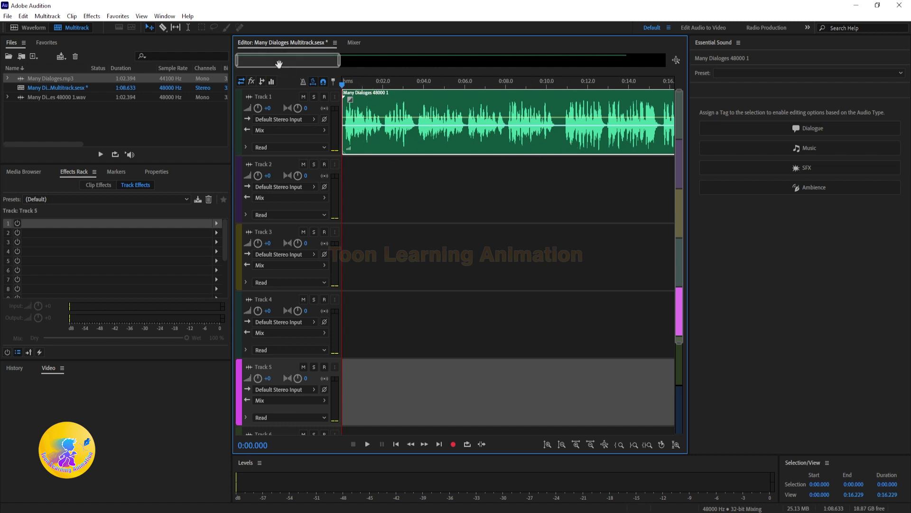
mouse_move(279, 65)
mouse_down()
mouse_move(589, 66)
mouse_move(264, 61)
mouse_up()
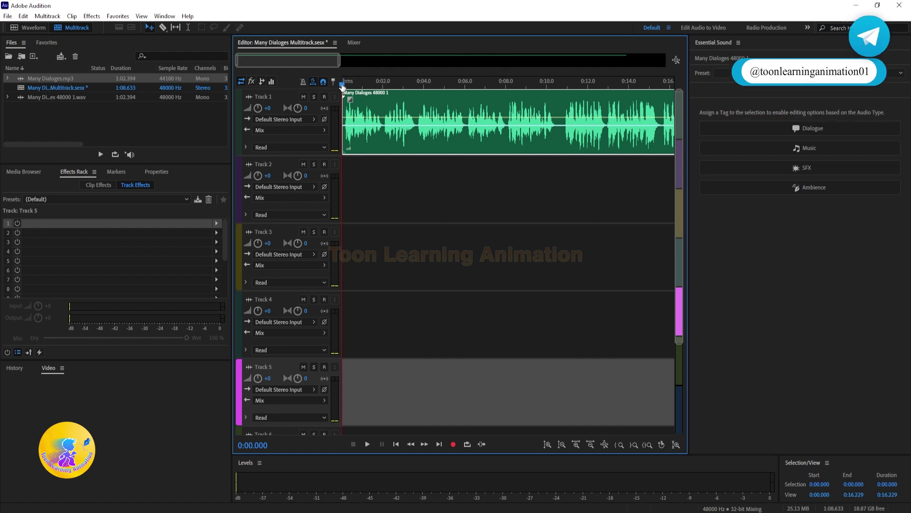
key(space)
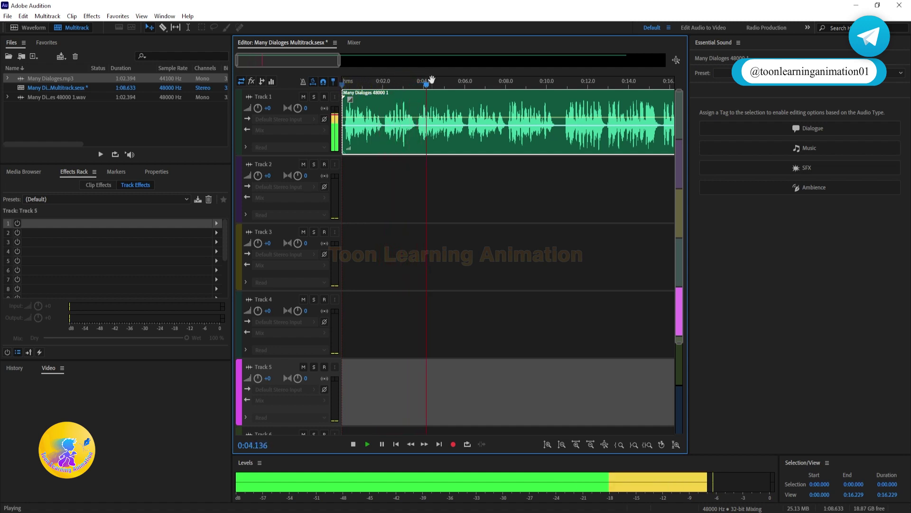
key(space)
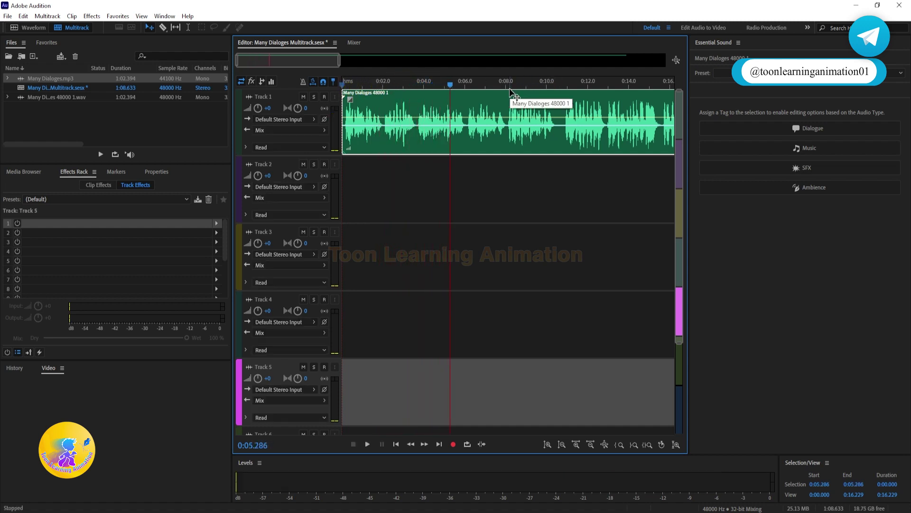
click(511, 92)
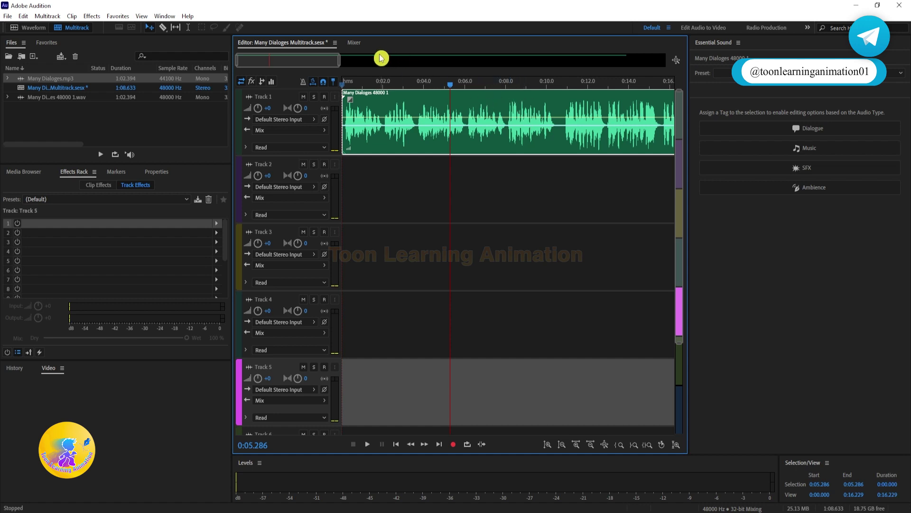
Step: Listen to the Track 1 clip from about 0:08.9 and set the playhead in the silent gap at about 0:10.7
drag(309, 61, 345, 62)
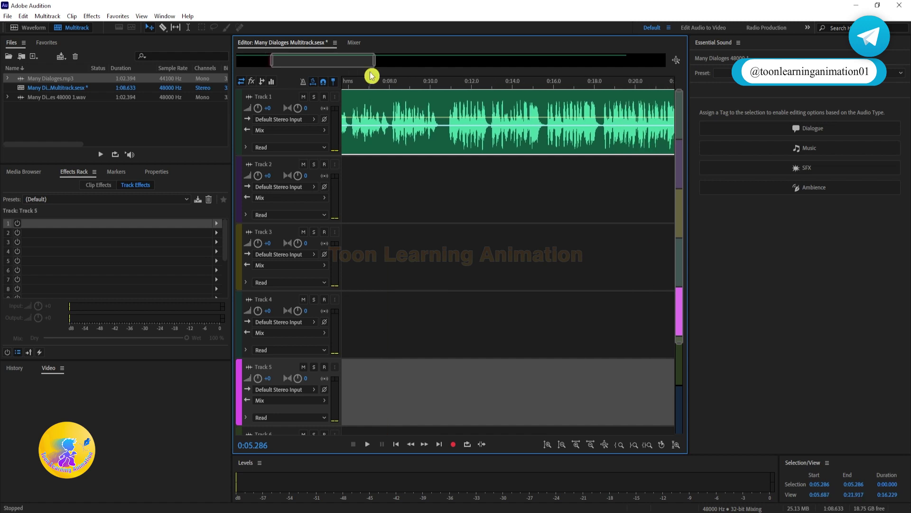
click(407, 84)
key(space)
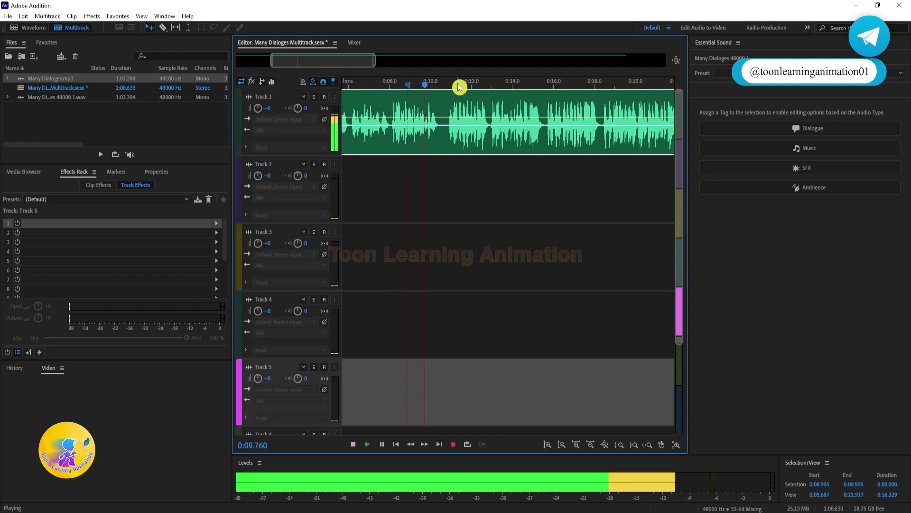
key(space)
click(440, 85)
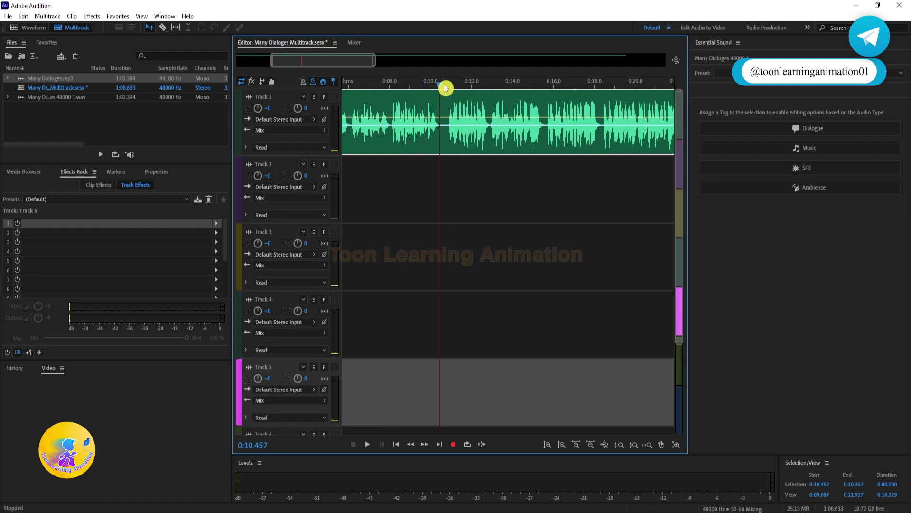
click(444, 84)
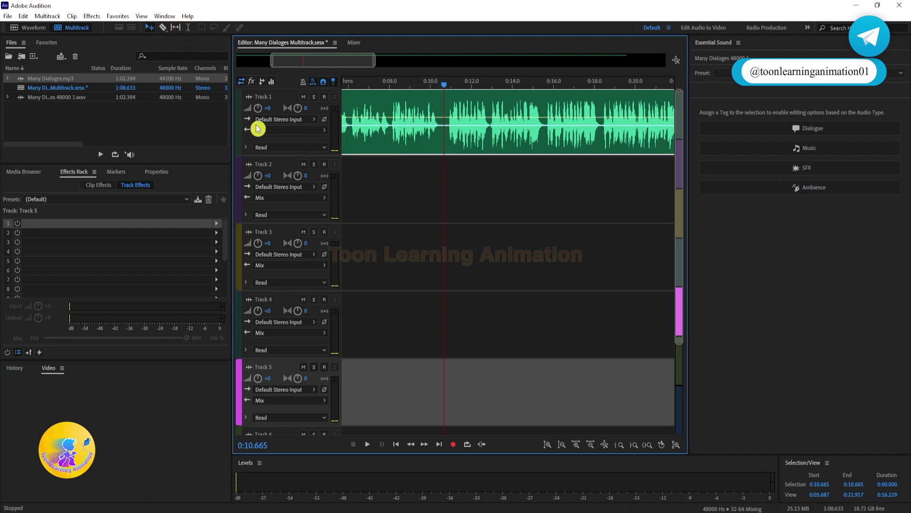
Step: Split the Track 1 clip at the playhead in the silent gap at about 0:10.7 and select the second piece
click(163, 29)
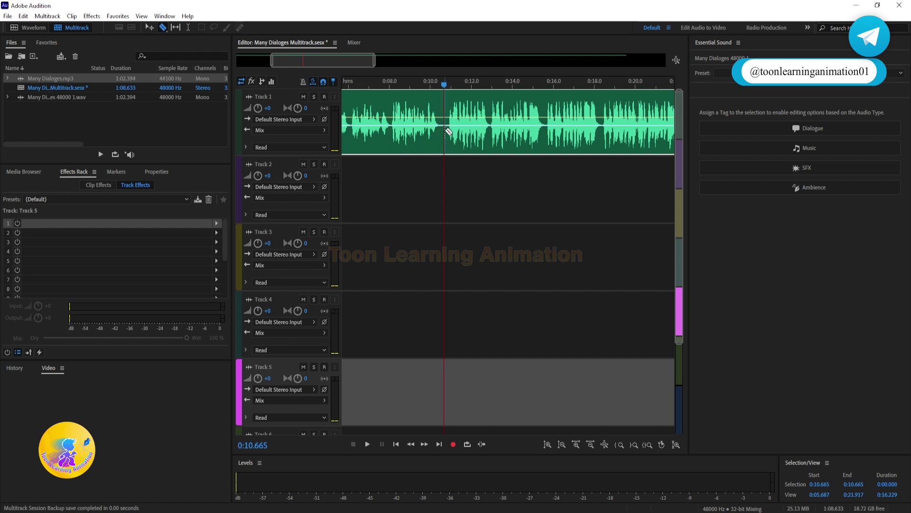
click(444, 131)
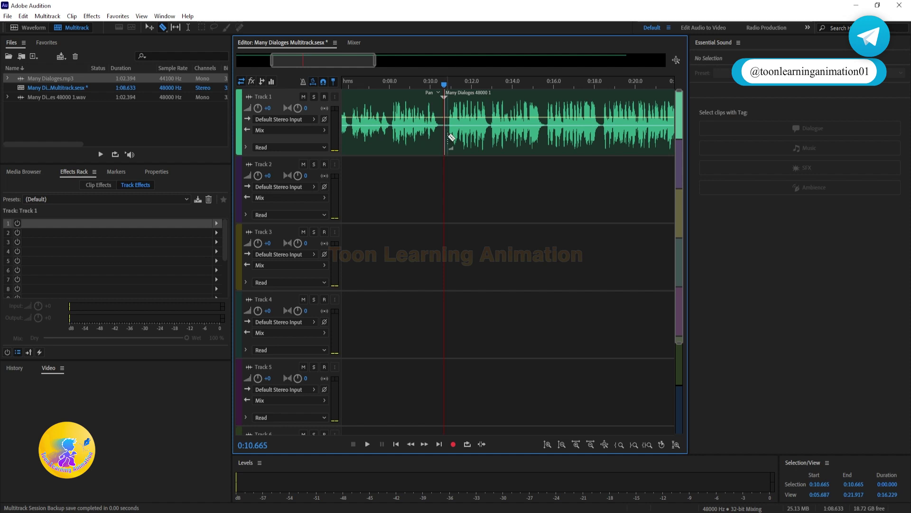
drag(375, 61, 688, 83)
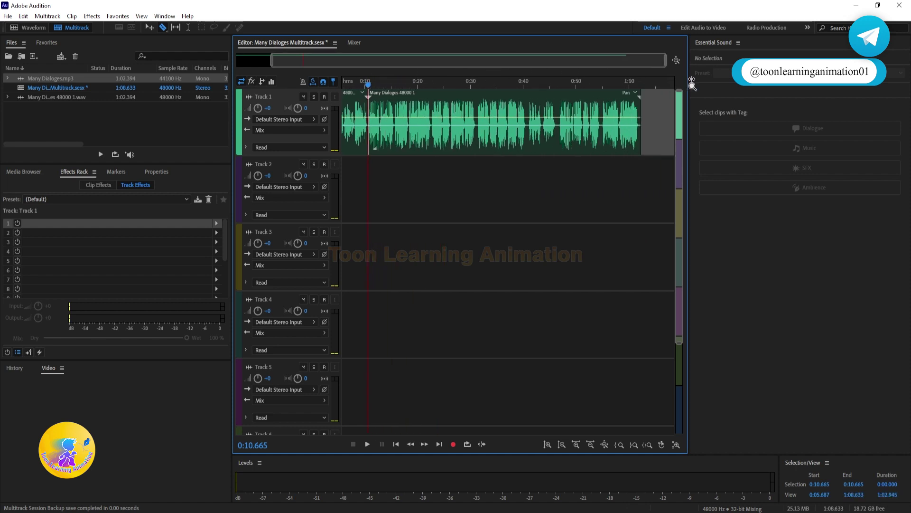
click(149, 29)
click(432, 144)
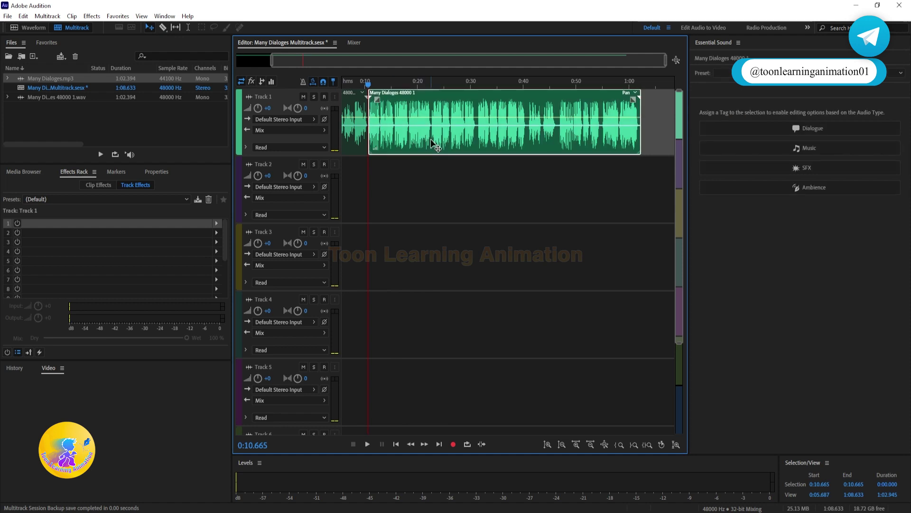
Step: Try shifting the second Track 1 piece along the track to start at about 0:27, and undo the move
click(360, 141)
click(398, 151)
click(359, 147)
click(409, 148)
click(361, 144)
click(391, 151)
drag(399, 151, 484, 150)
click(388, 136)
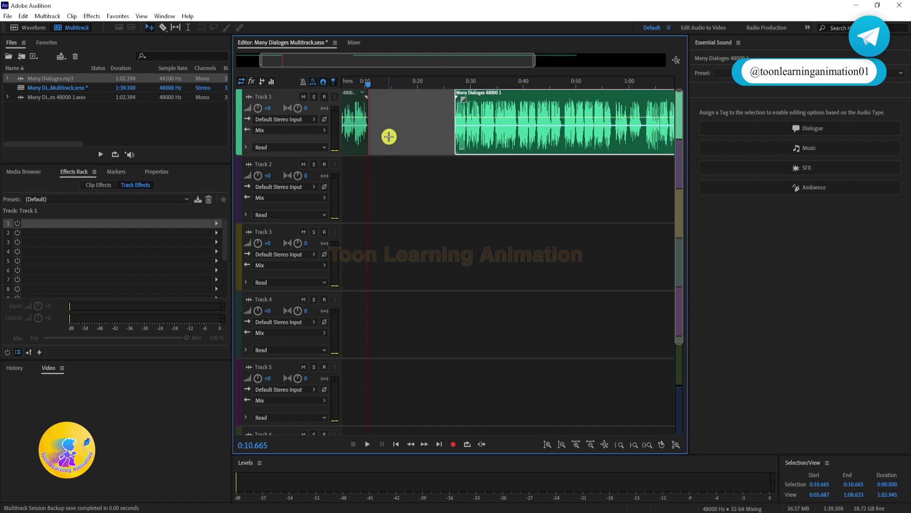
click(425, 131)
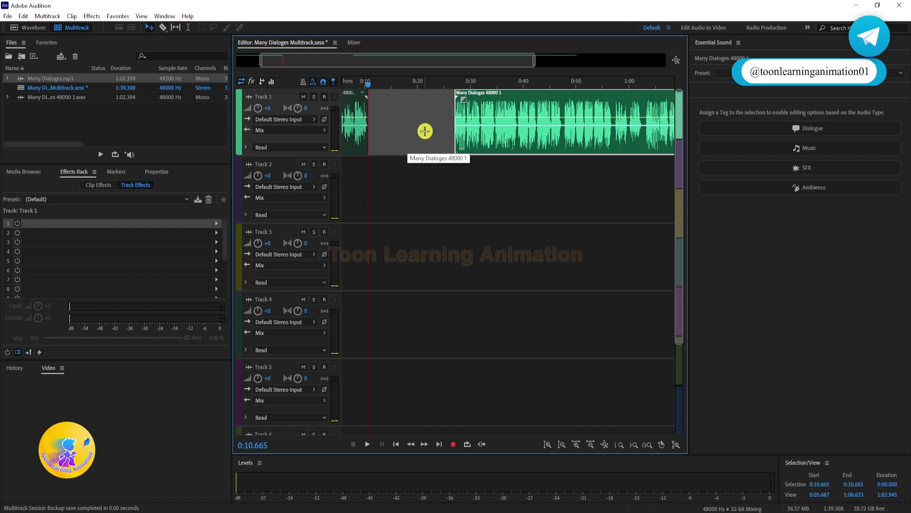
key(ctrl+z)
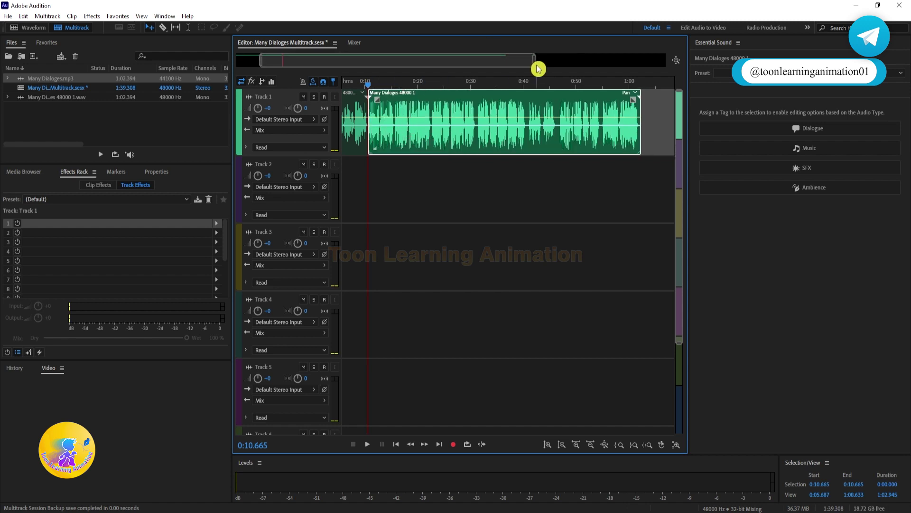
Step: Listen to the Track 1 clip from about 0:16.6 and 0:20.7, and set the playhead in the gap at about 0:22.6
drag(538, 68, 281, 66)
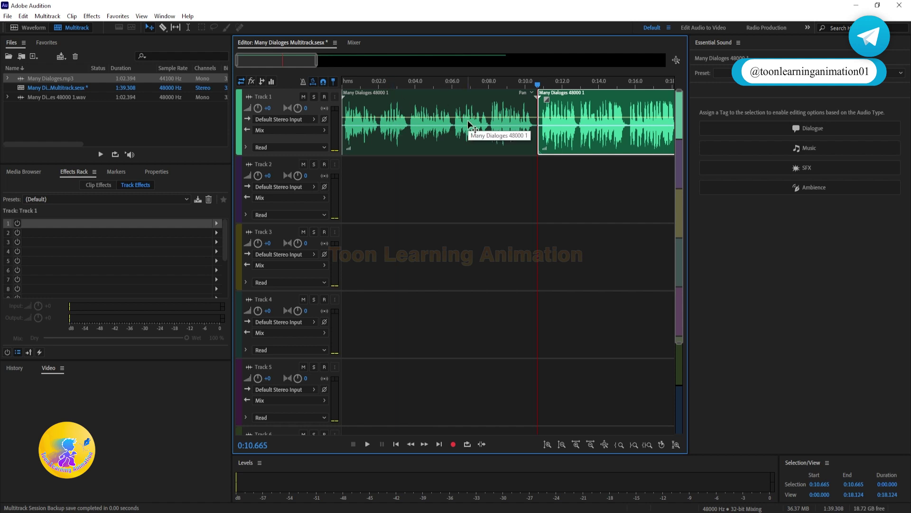
drag(291, 61, 464, 84)
key(space)
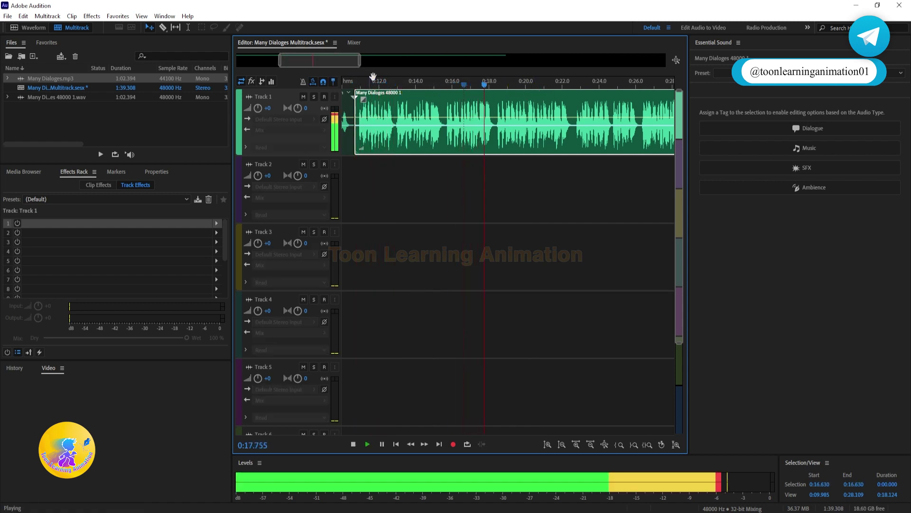
key(space)
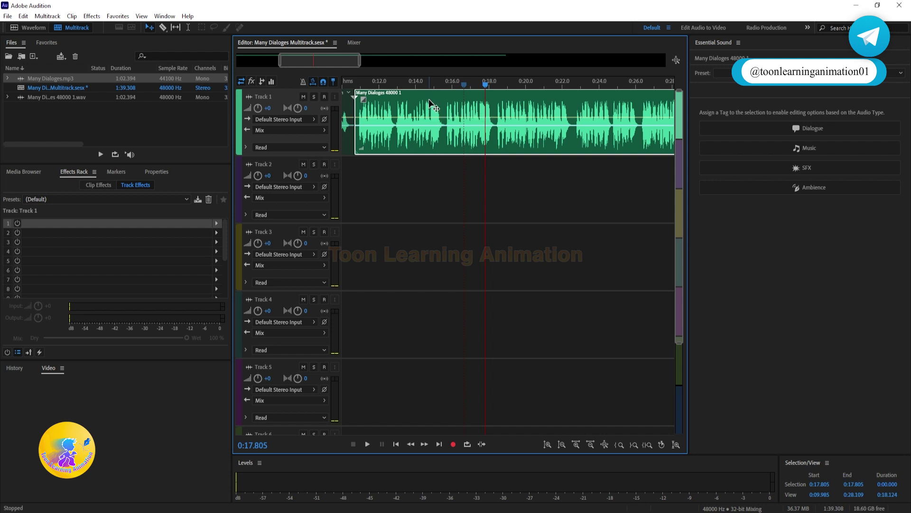
click(539, 84)
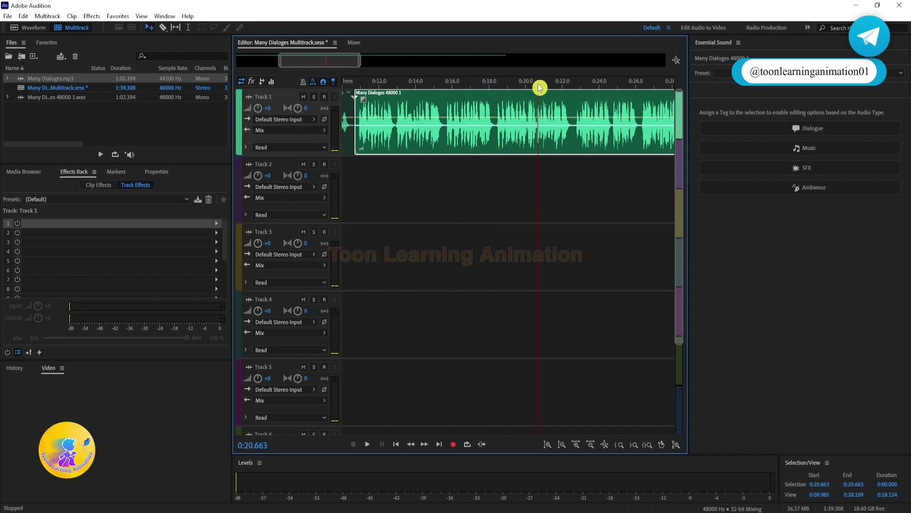
key(space)
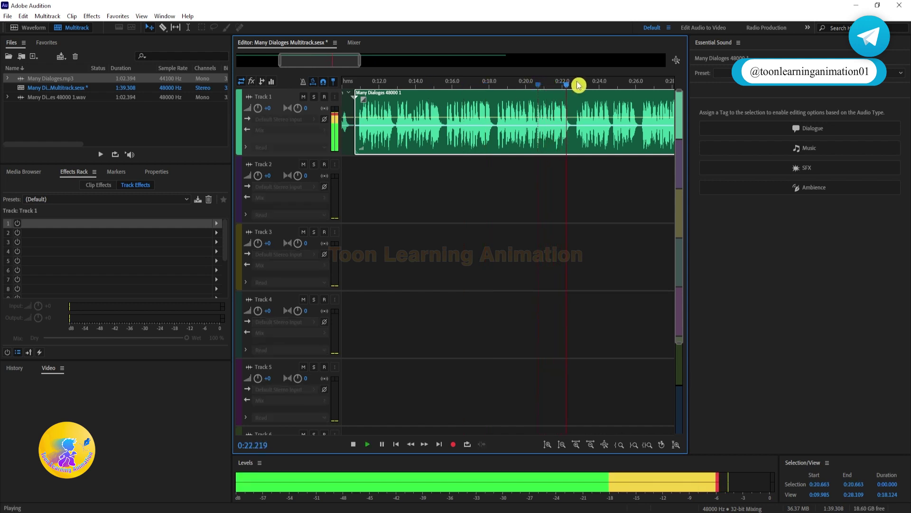
key(space)
click(573, 84)
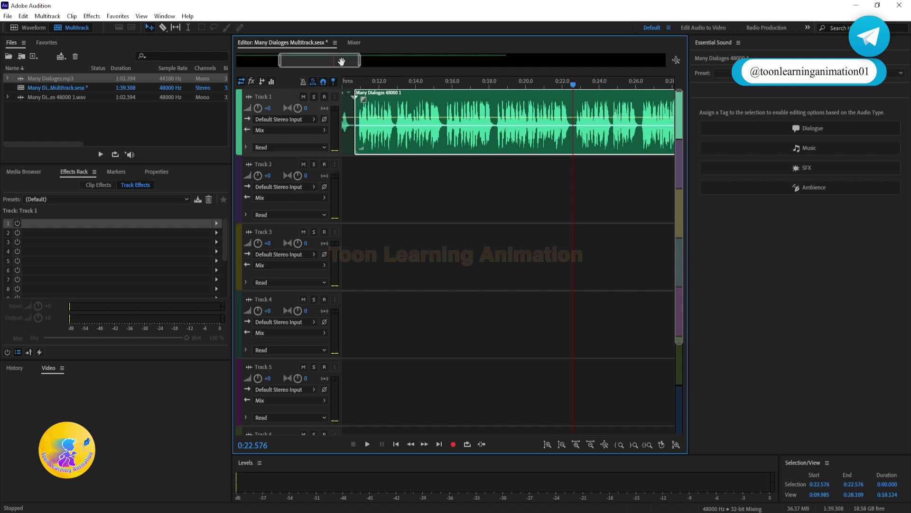
Step: Listen to the Track 1 clip from about 0:24.3 and 0:30, and set the playhead at about 0:30.5
drag(339, 62, 384, 64)
click(412, 84)
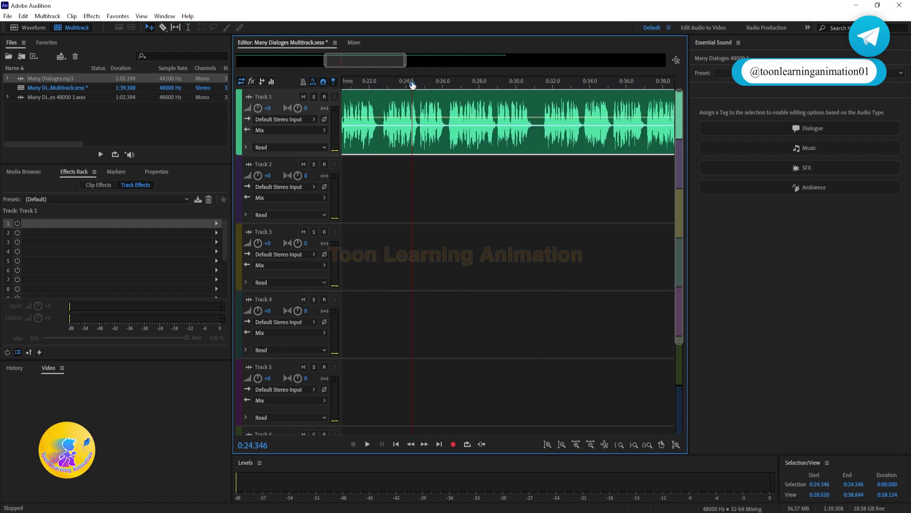
key(space)
click(517, 84)
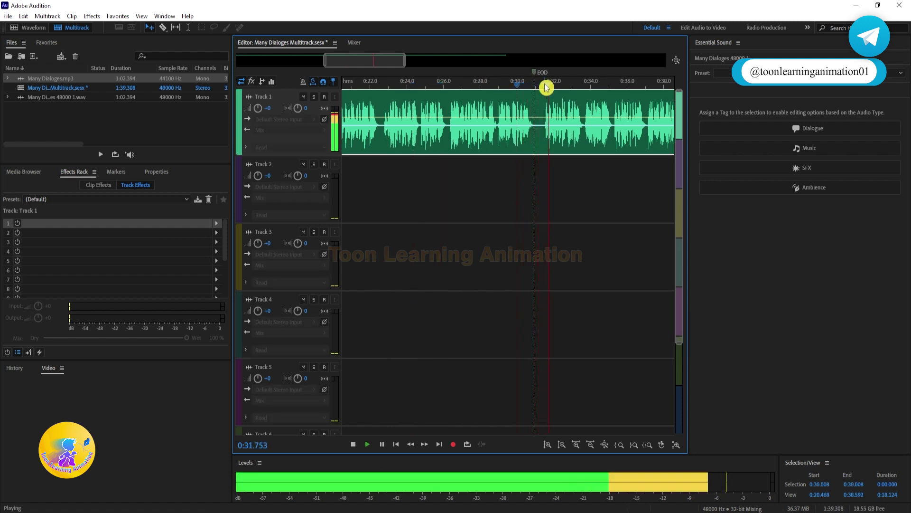
key(space)
click(527, 85)
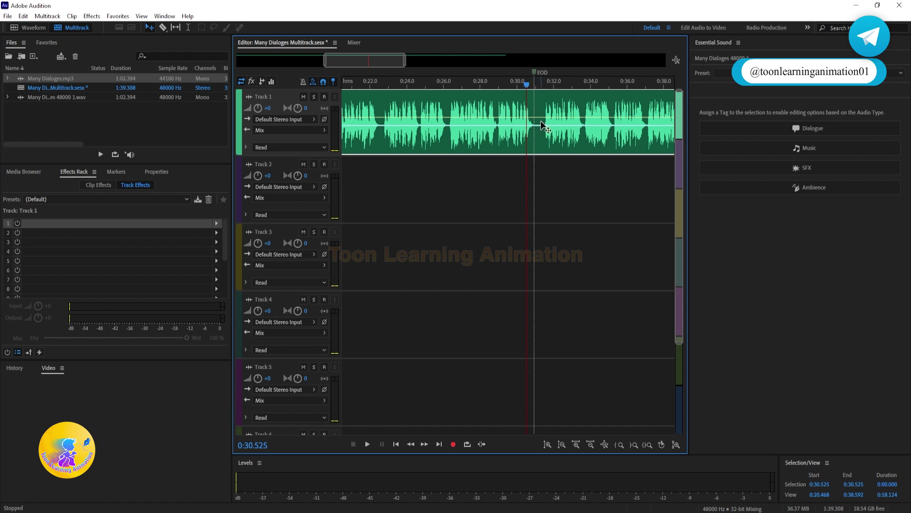
Step: Split the second Track 1 clip in the silent gap at about 0:31.2 and select the piece after the cut
click(163, 27)
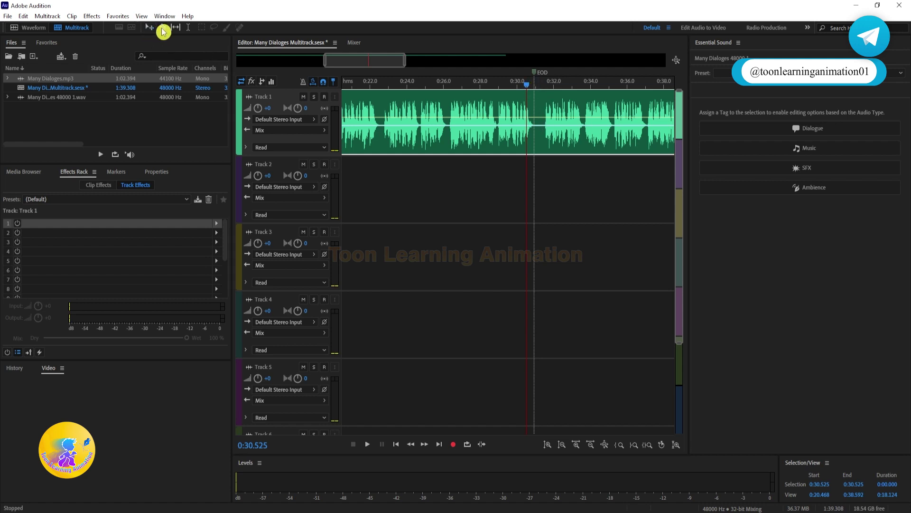
click(543, 109)
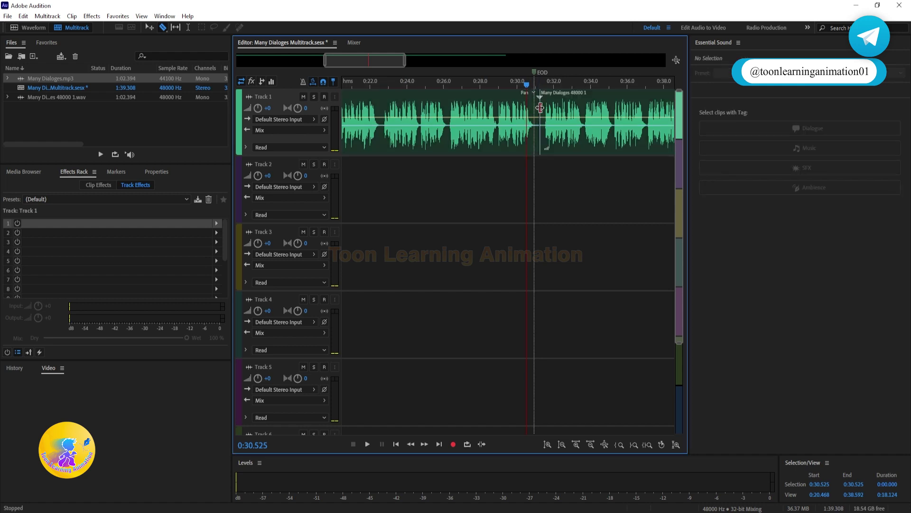
click(149, 28)
click(571, 147)
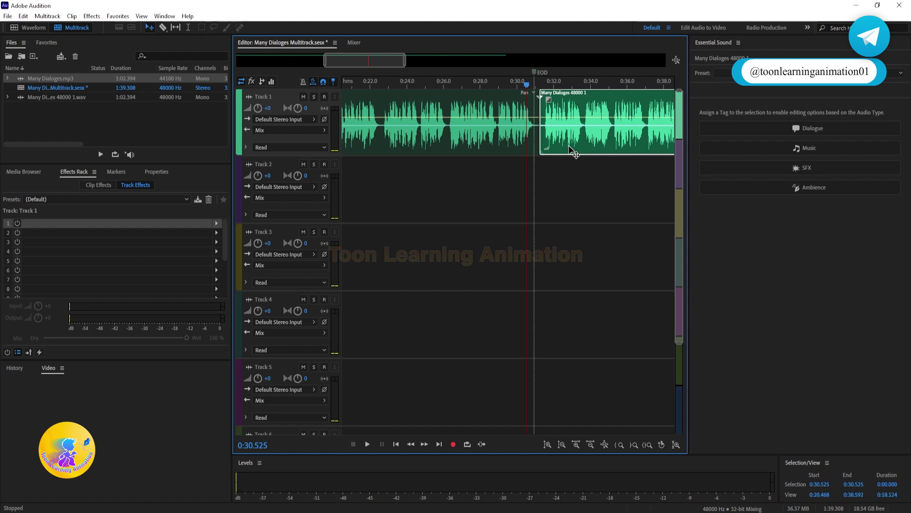
Step: Move the middle Track 1 piece, from about 0:10.7 to 0:31.2, to Track 2 at the same time position
click(498, 143)
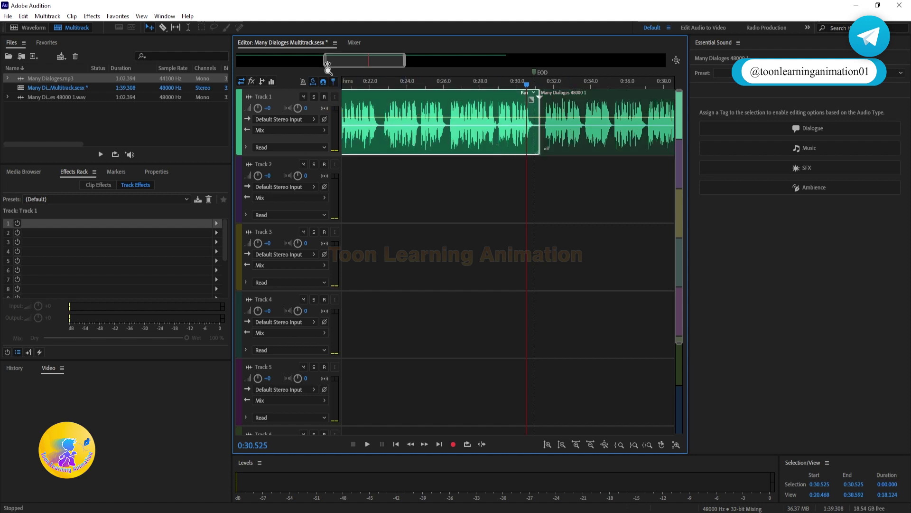
drag(325, 60, 209, 64)
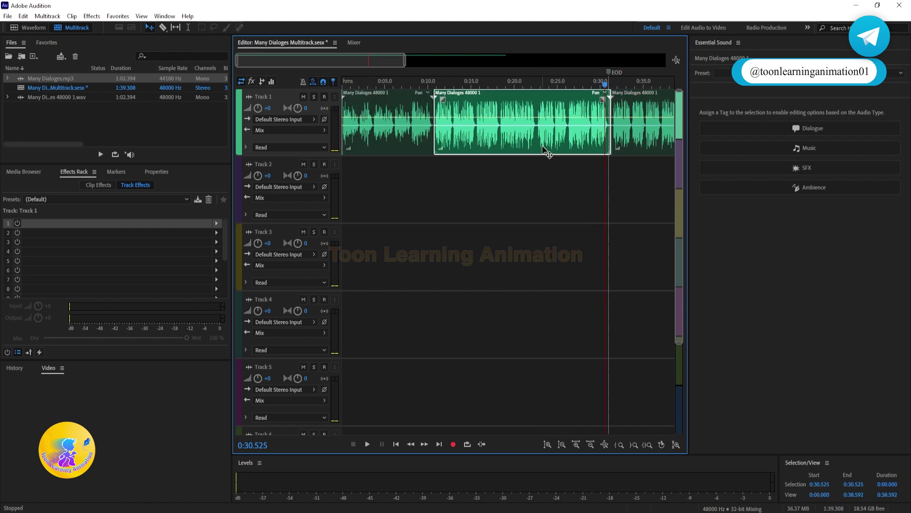
drag(546, 151, 528, 192)
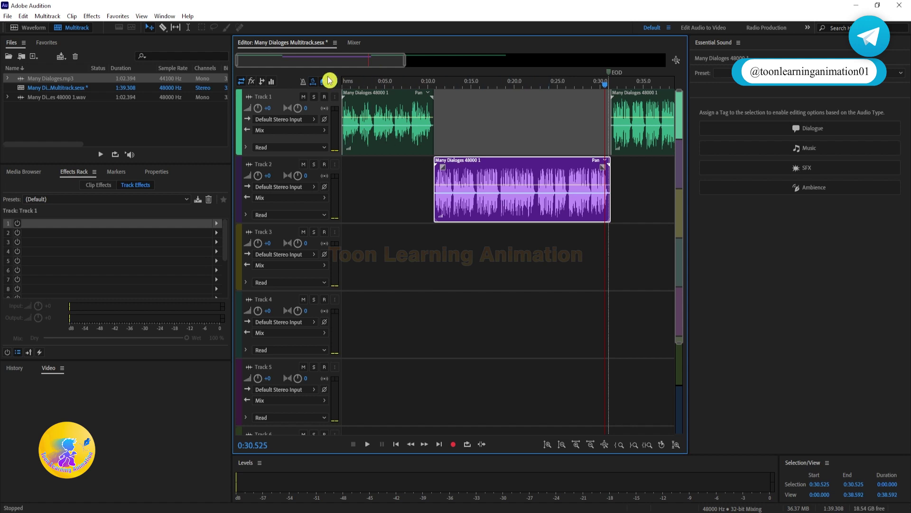
Step: Listen to the start of the remaining Track 1 clip from about 0:30.5 to 0:36.2
drag(311, 60, 360, 60)
click(564, 195)
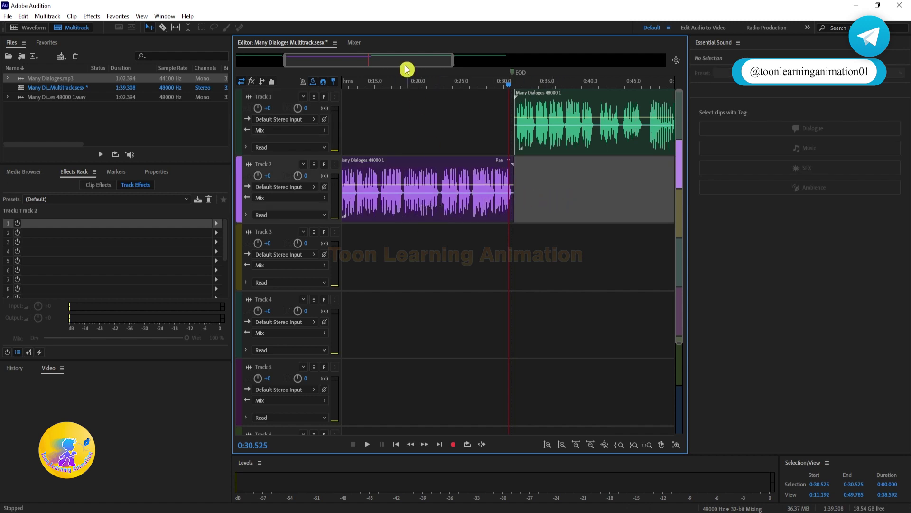
drag(357, 61, 428, 71)
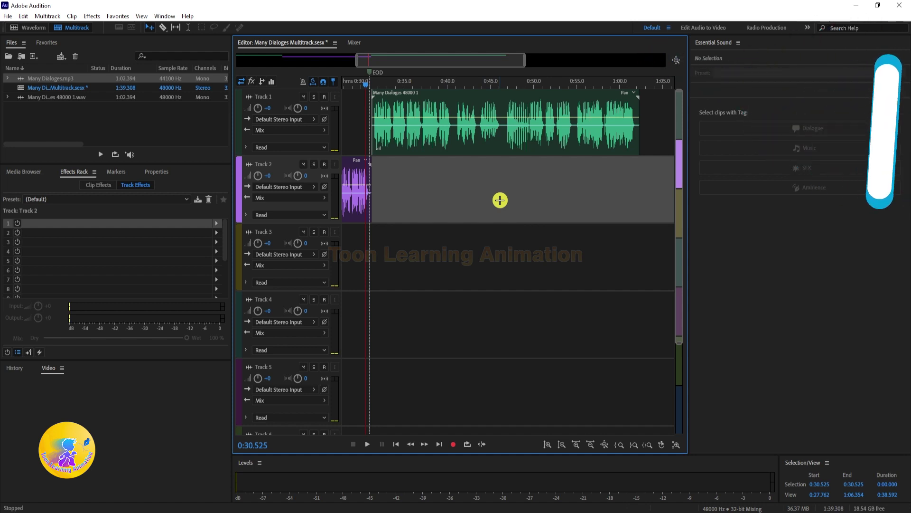
key(space)
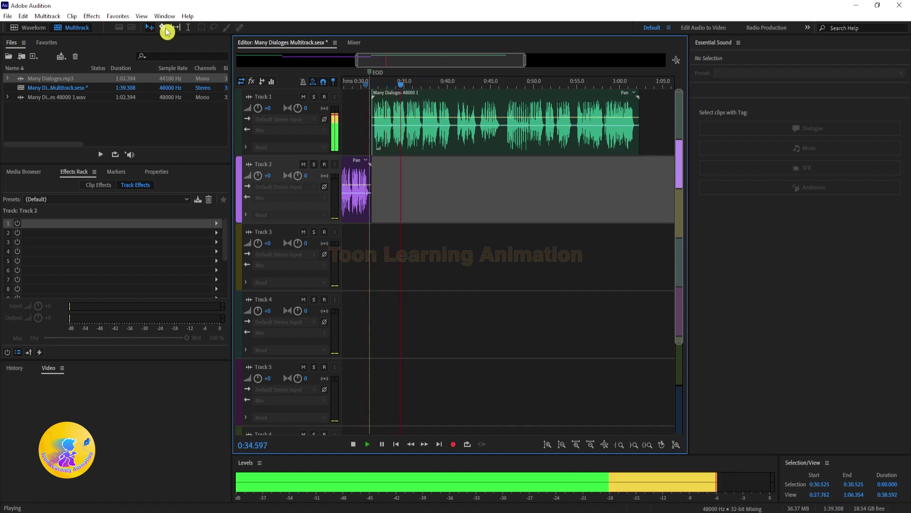
key(space)
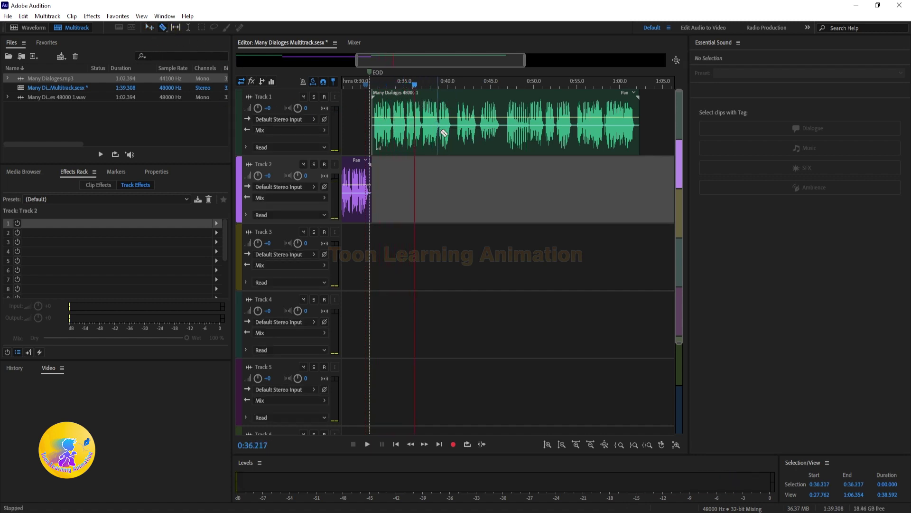
Step: Play the remaining Track 1 clip up to about 0:43 and split it in the silent gap at about 0:40.8
click(162, 29)
drag(523, 67, 464, 66)
key(space)
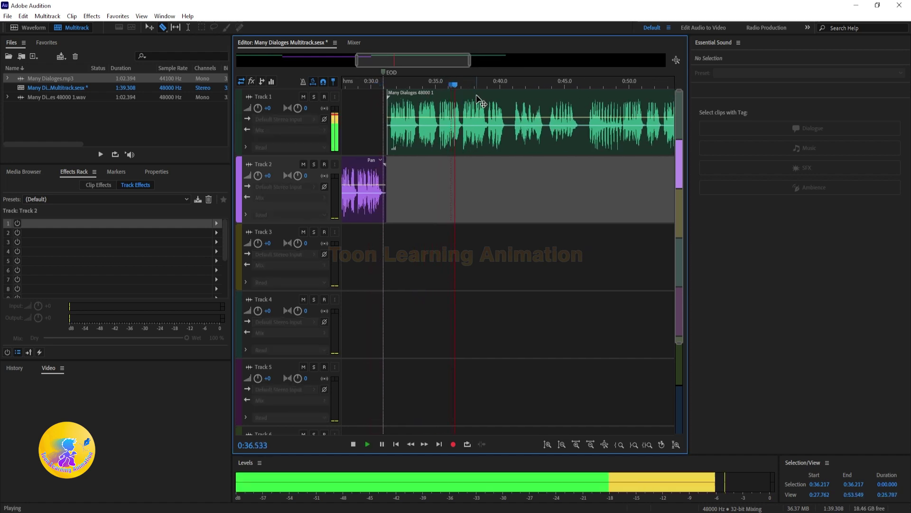
click(500, 84)
key(space)
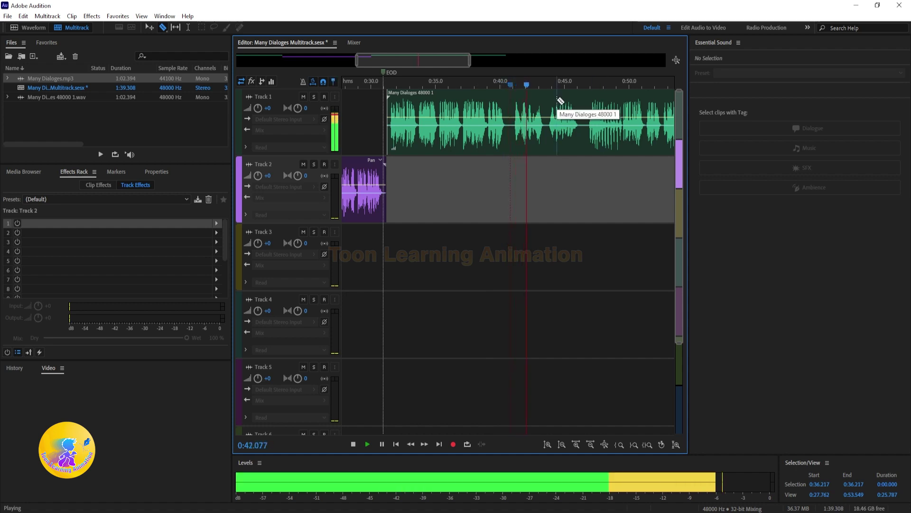
key(space)
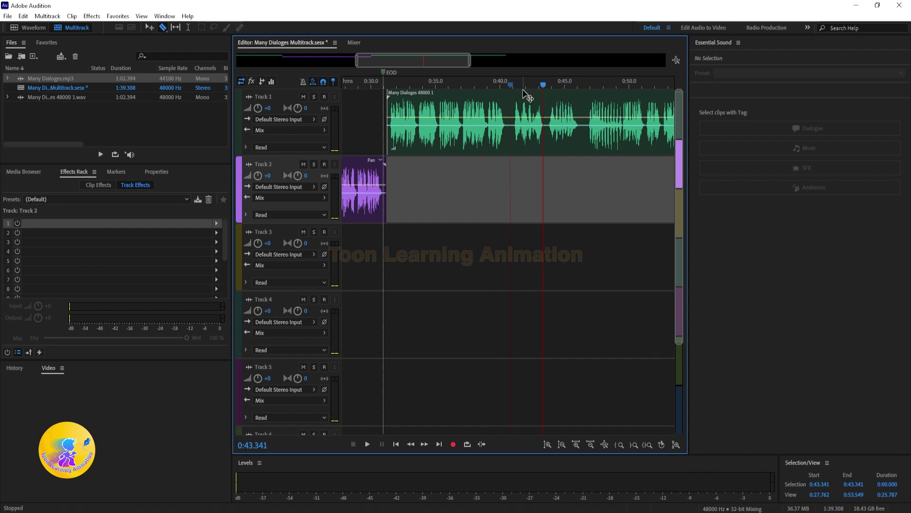
click(511, 123)
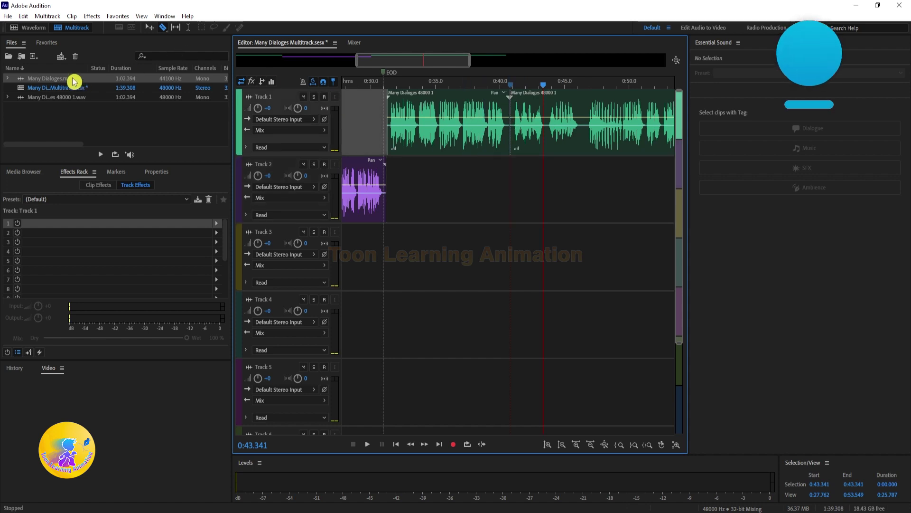
Step: Move the Track 1 piece from about 0:31.2 to 0:40.8 to Track 3 at the same time position
click(149, 28)
click(470, 129)
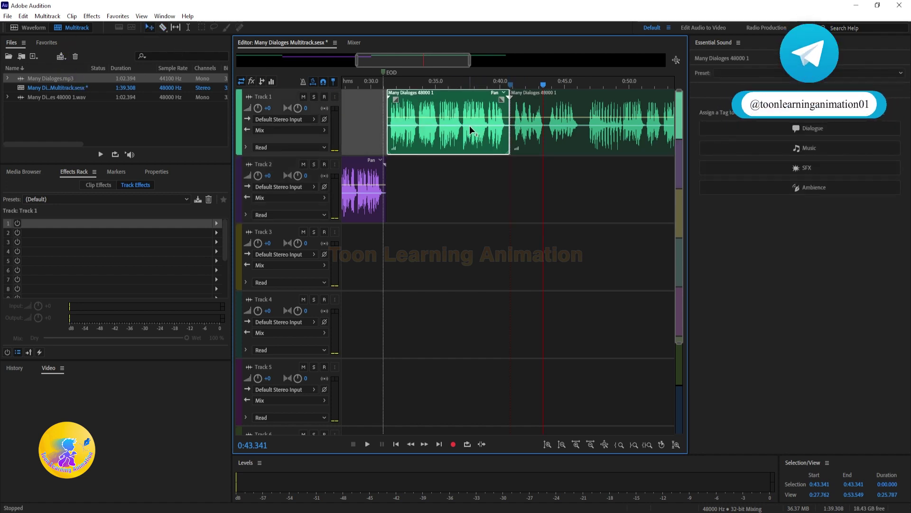
drag(468, 124, 471, 245)
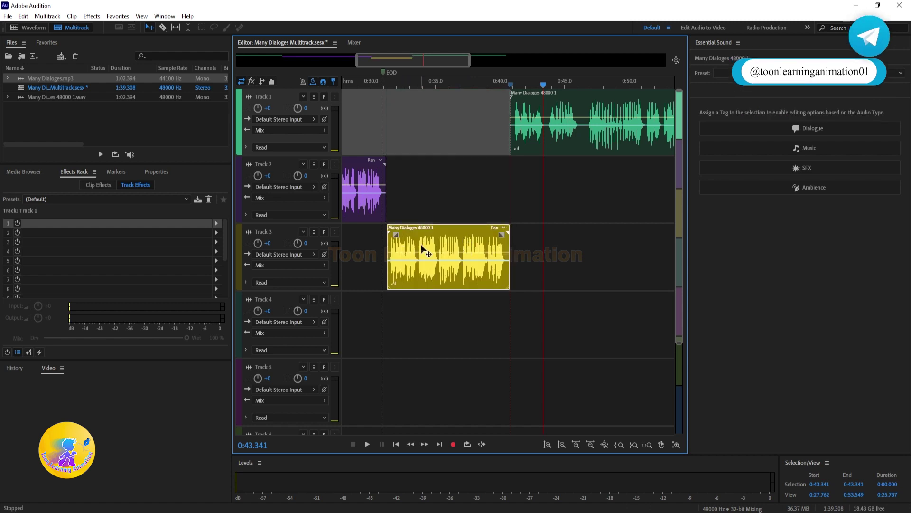
click(442, 98)
drag(445, 250, 463, 247)
drag(436, 236, 422, 76)
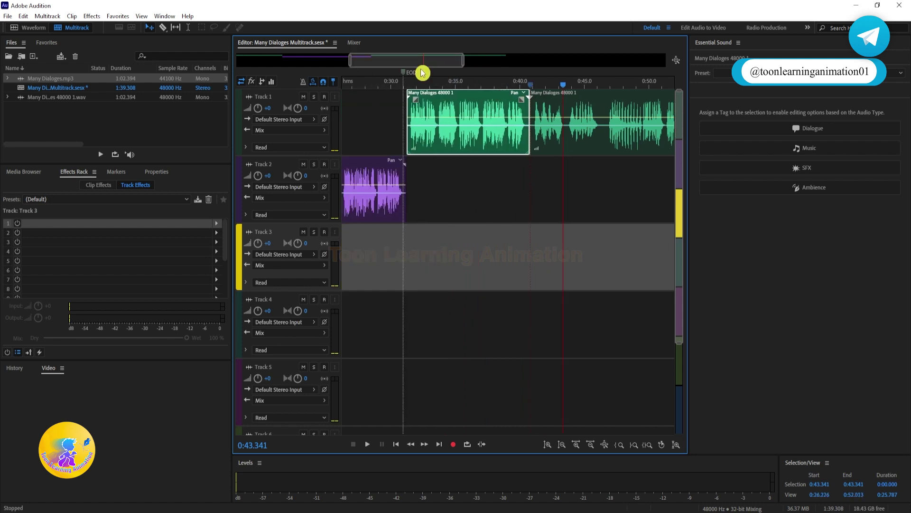
drag(452, 112, 454, 229)
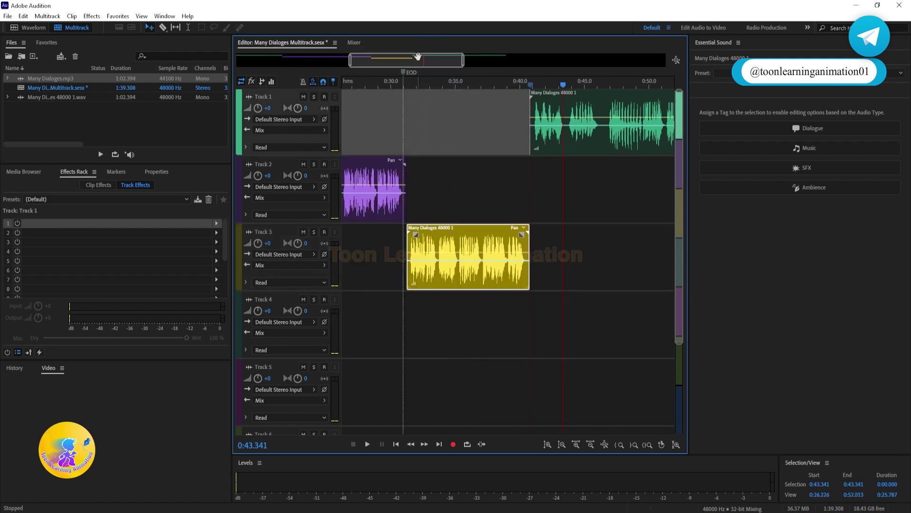
Step: Play the remaining Track 1 clip from about 0:45.5 and add a marker at about 0:46.3 where the dialogue ends
drag(418, 62, 462, 67)
click(460, 85)
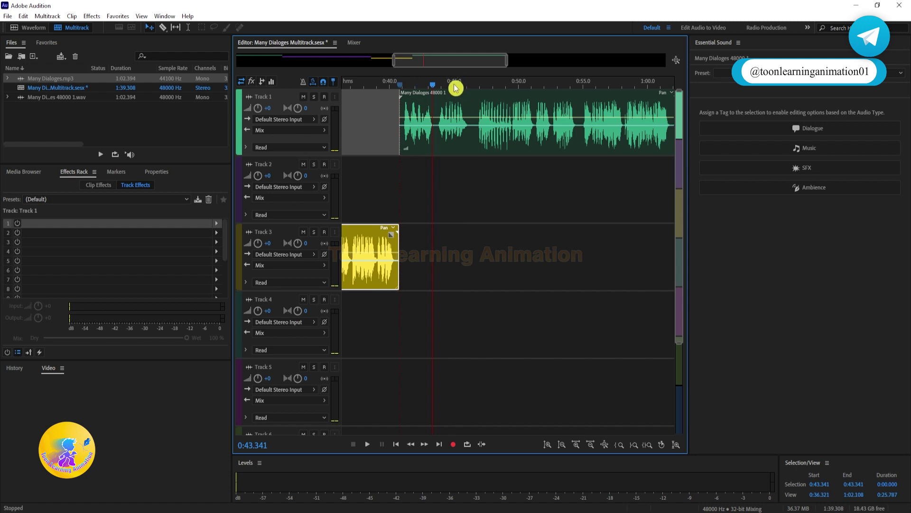
key(space)
key(space)
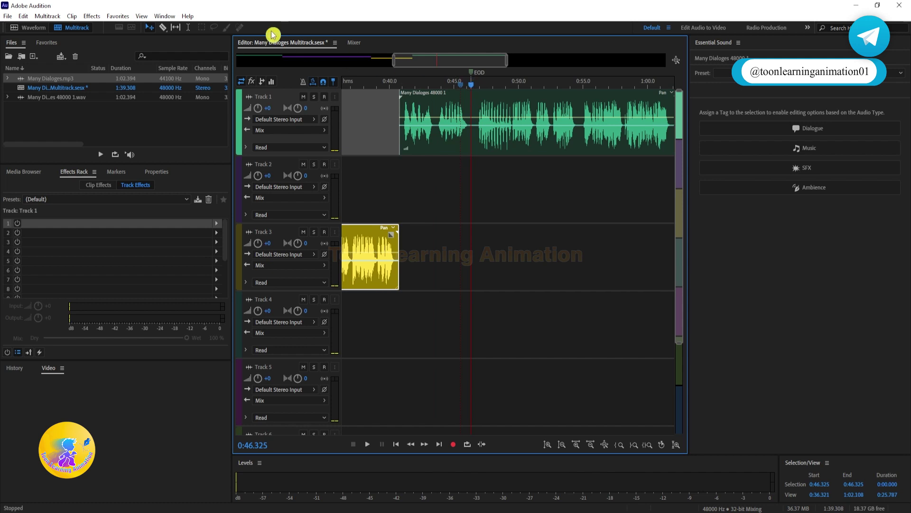
Step: Listen past the 0:46.3 marker and split the Track 1 clip in the silent gap at about 0:46.6
click(163, 29)
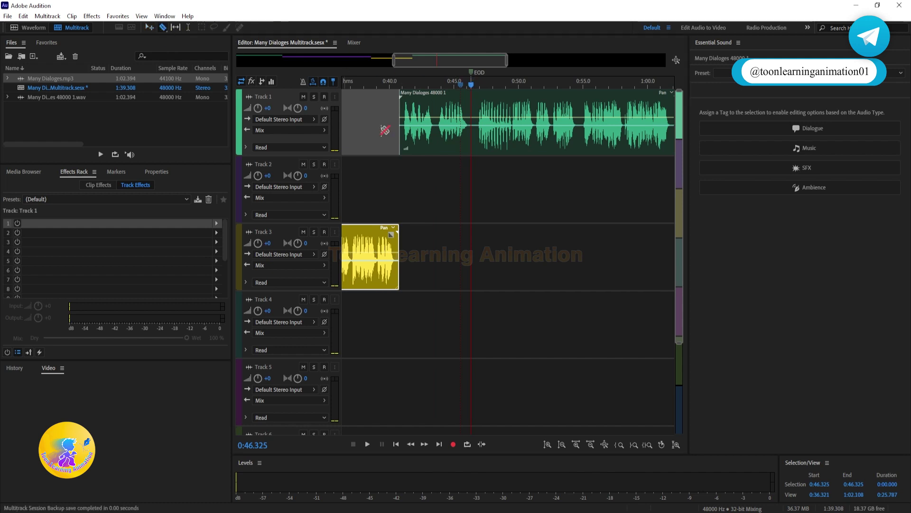
key(space)
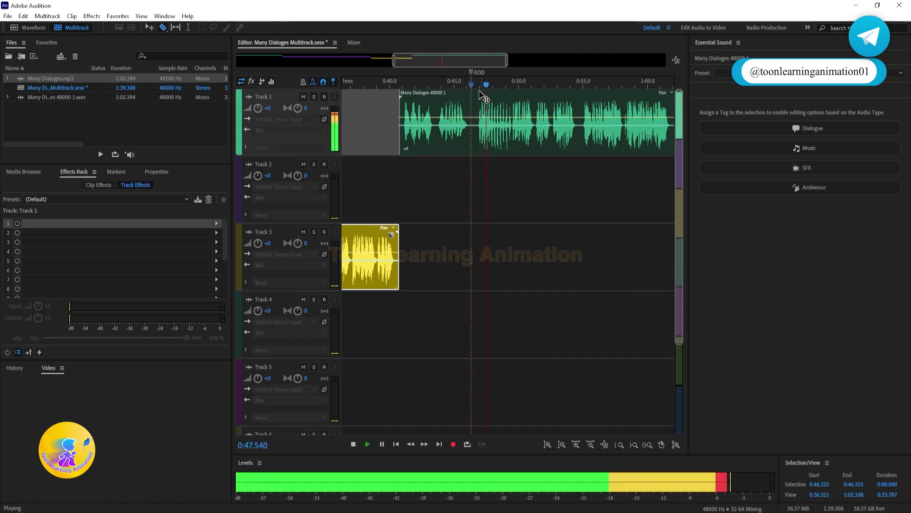
key(space)
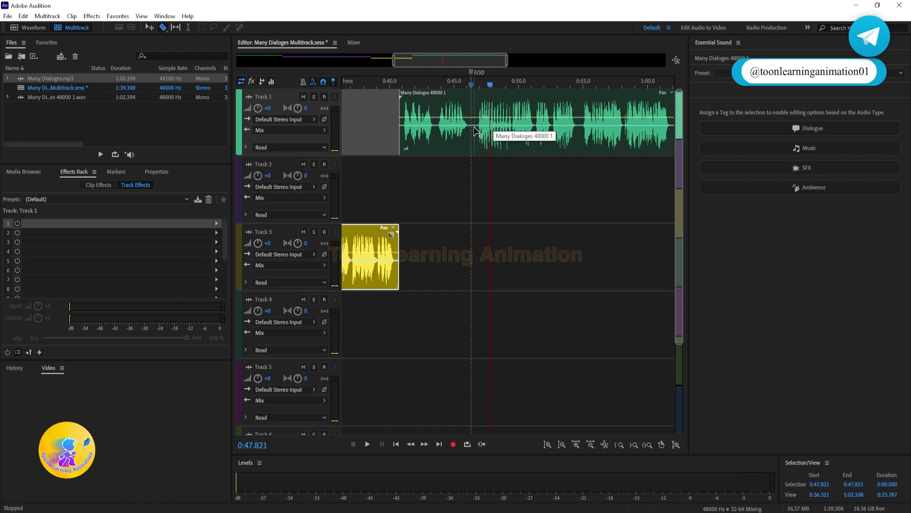
click(476, 107)
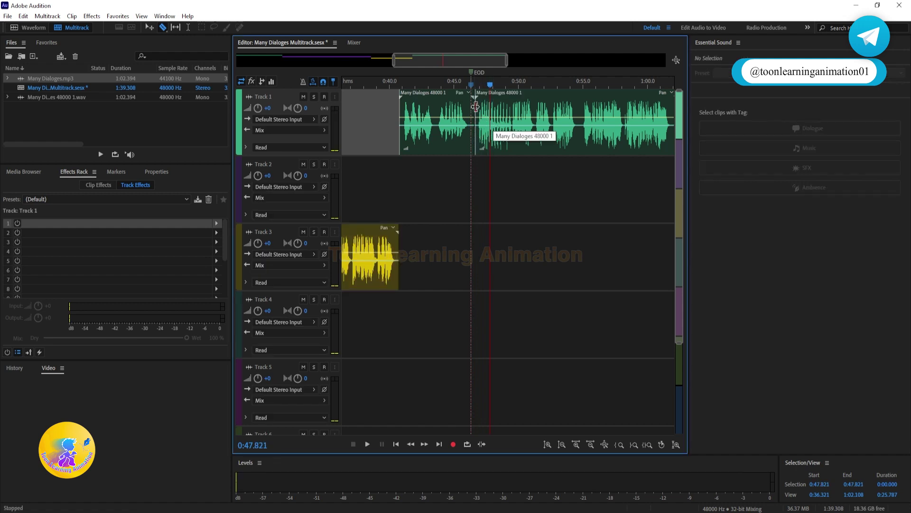
Step: Move the Track 1 piece from about 0:40.8 to 0:46.6 to Track 4 at the same time position
key(v)
click(439, 136)
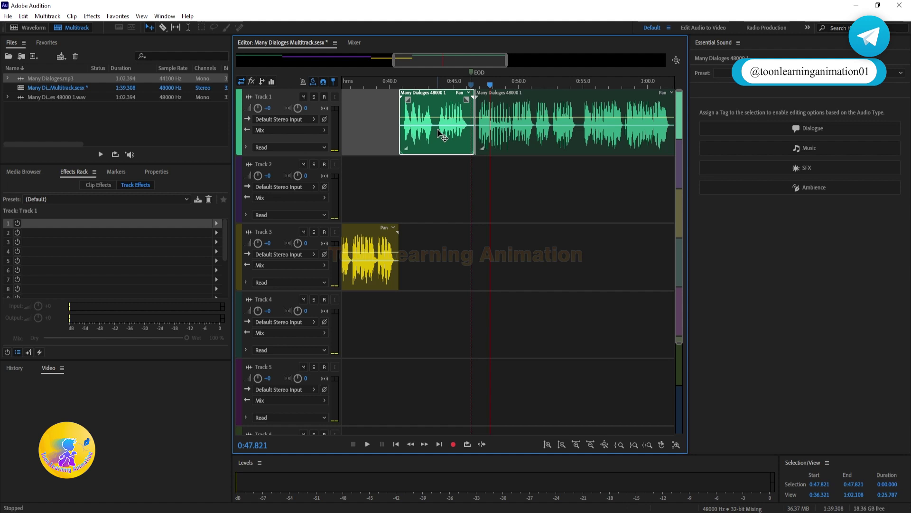
drag(439, 136, 436, 327)
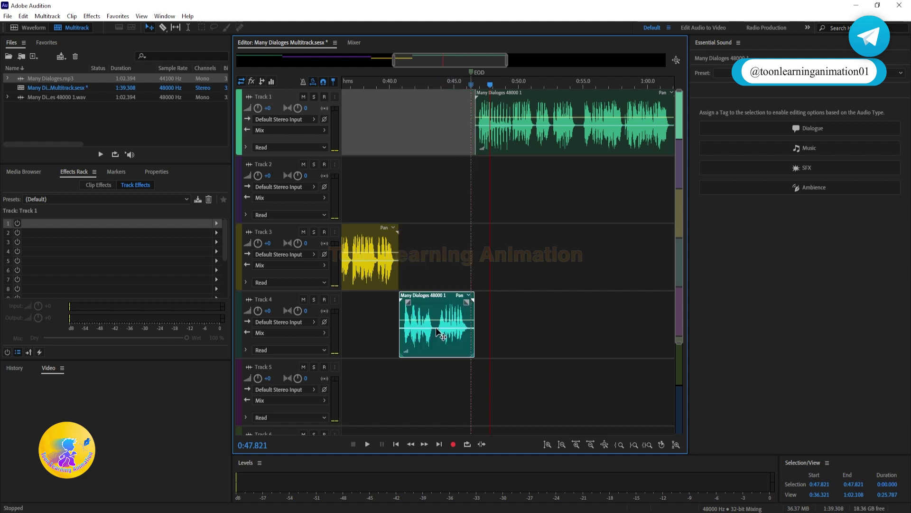
Step: Review the separated pieces across the timeline, playing the Track 3 piece near 0:35 and the Track 4 piece near 0:43
drag(397, 60, 301, 87)
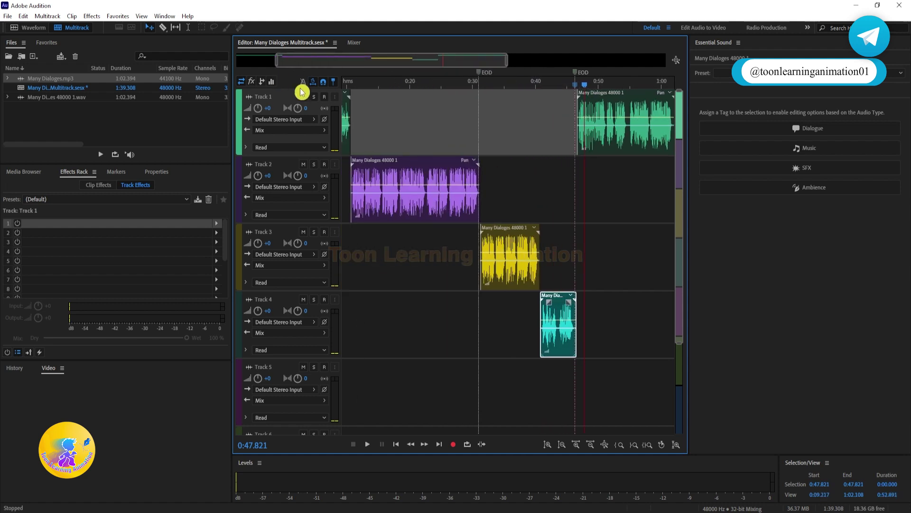
click(505, 194)
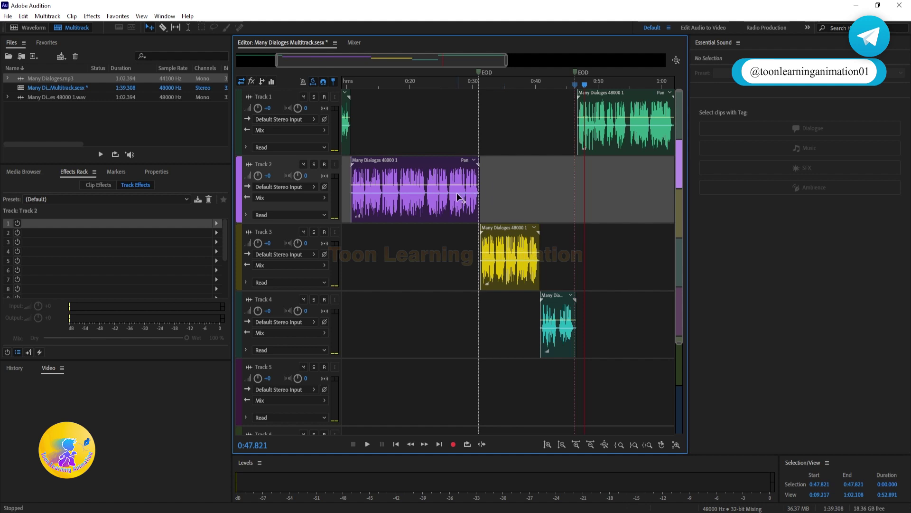
click(558, 244)
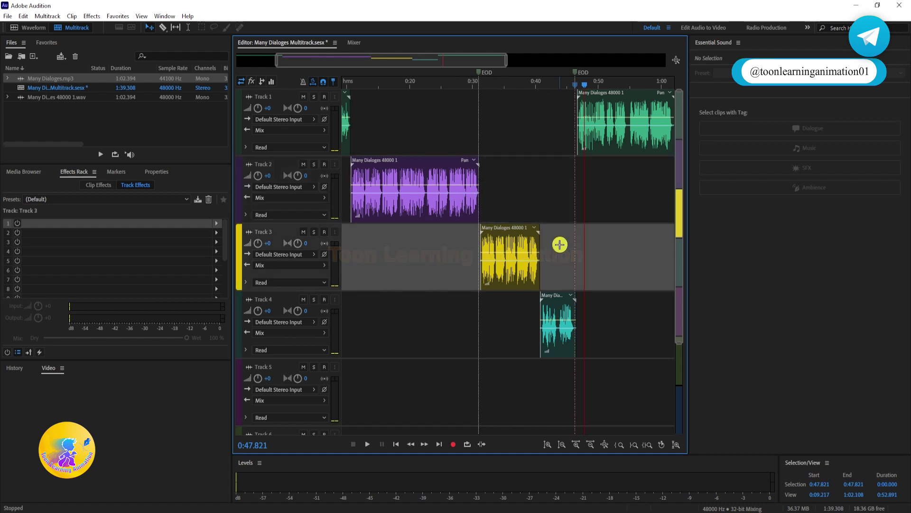
click(503, 90)
key(space)
key(space)
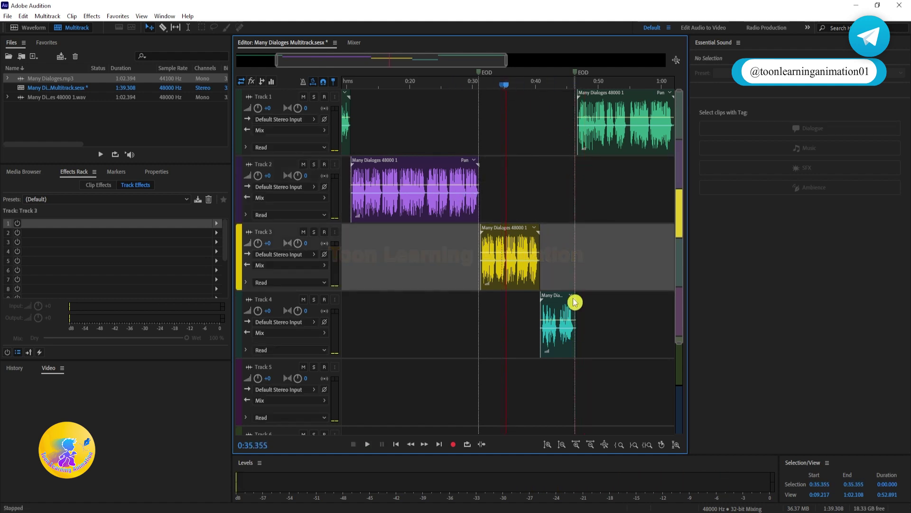
click(549, 95)
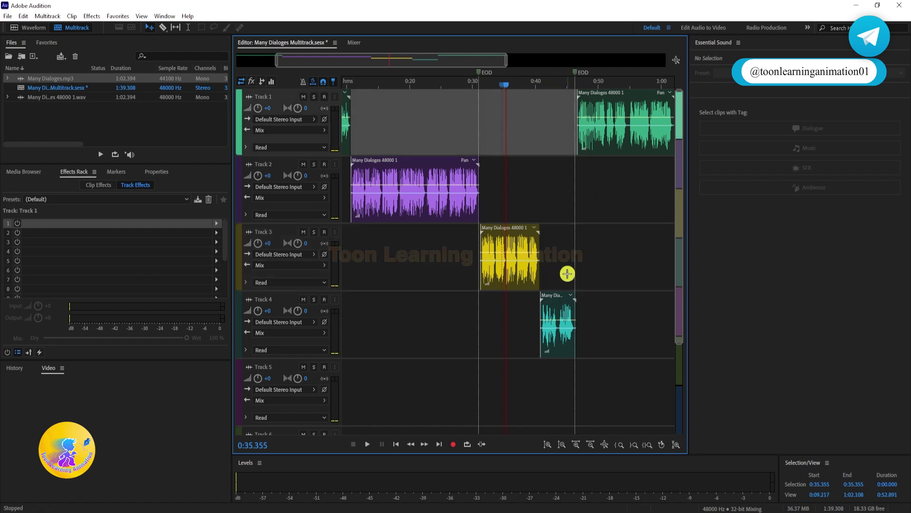
click(551, 85)
key(space)
key(space)
click(347, 121)
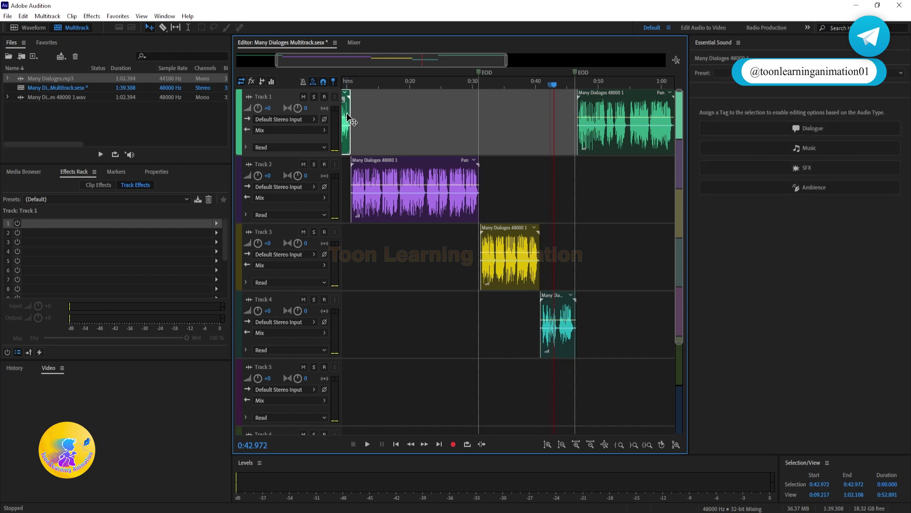
drag(441, 66, 401, 66)
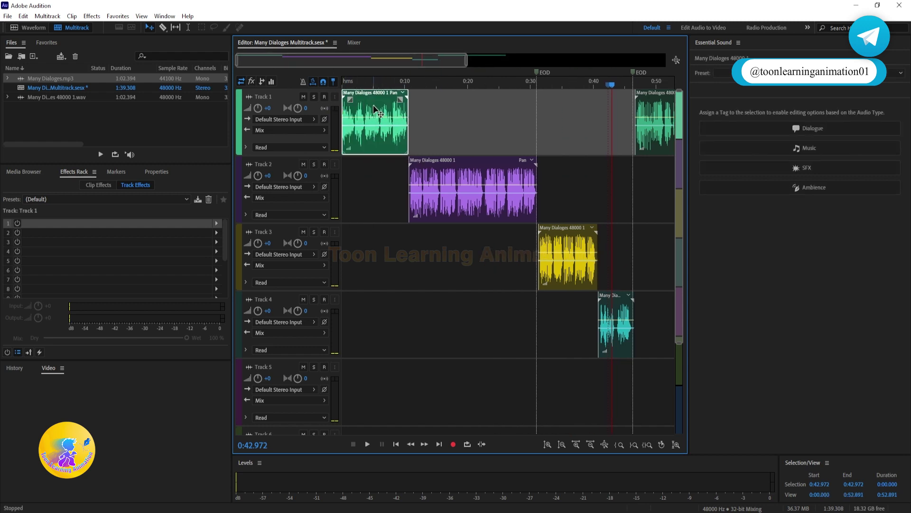
click(370, 88)
Step: Play the remaining Track 1 clip from about 0:47.2 and add a marker in the silent gap at about 0:54.6
drag(383, 60, 537, 60)
click(418, 86)
key(space)
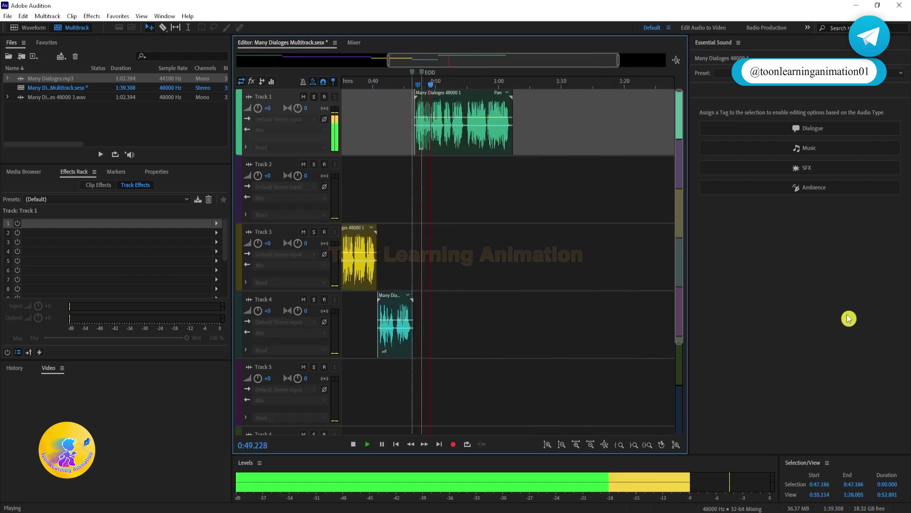
drag(627, 62, 497, 64)
key(space)
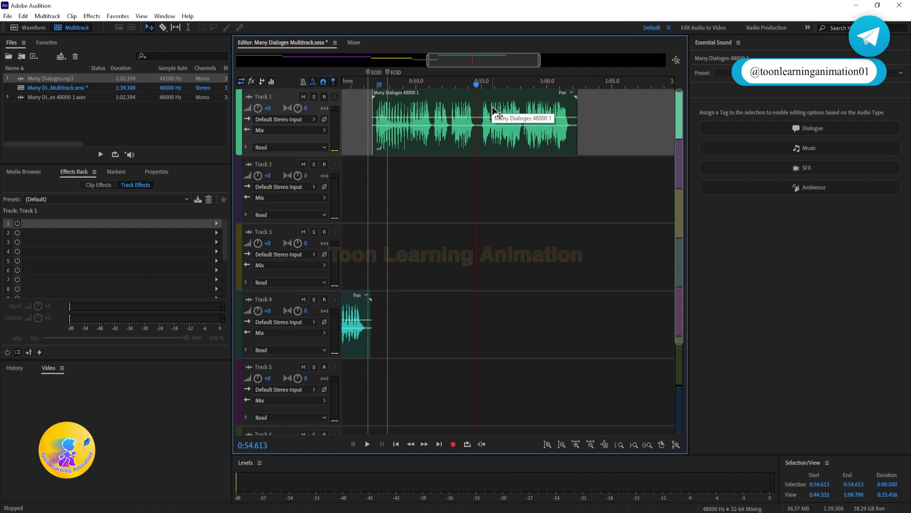
key(m)
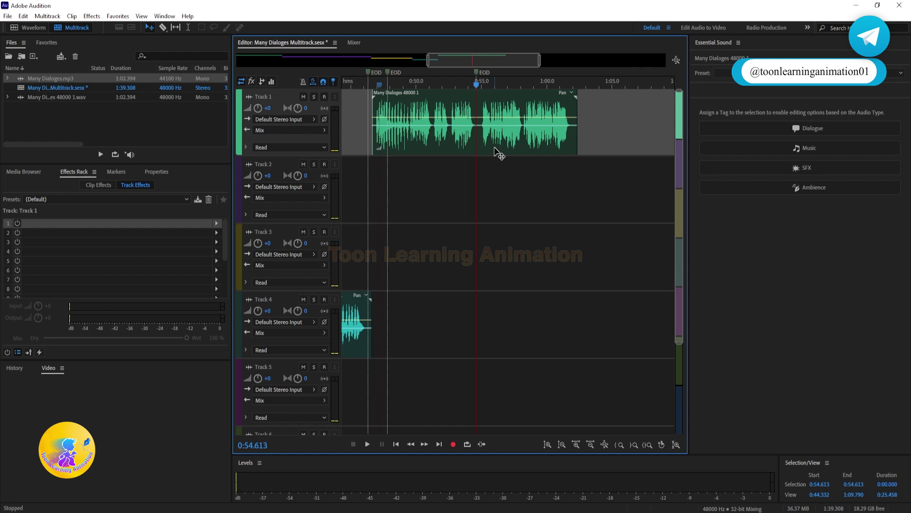
Step: Listen to the dialogue after the 0:54.6 marker and split the Track 1 clip in the gap at about 0:54.8
key(space)
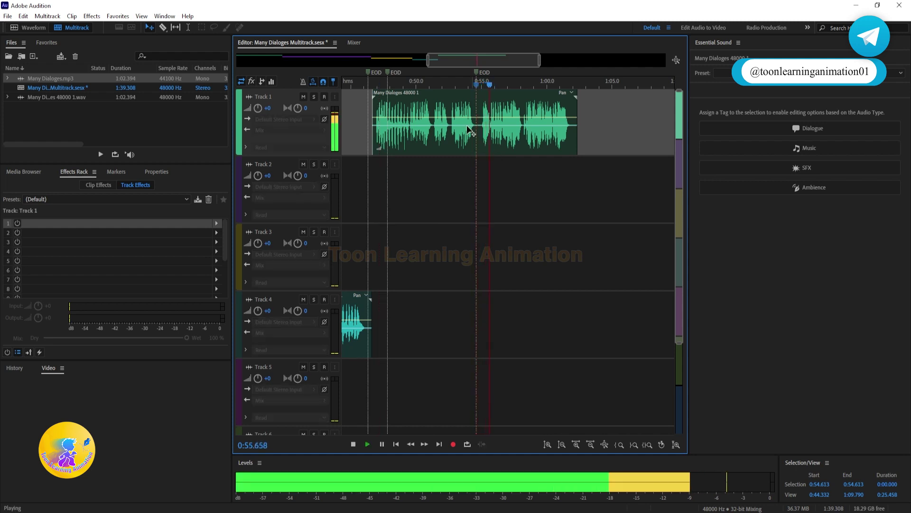
click(488, 86)
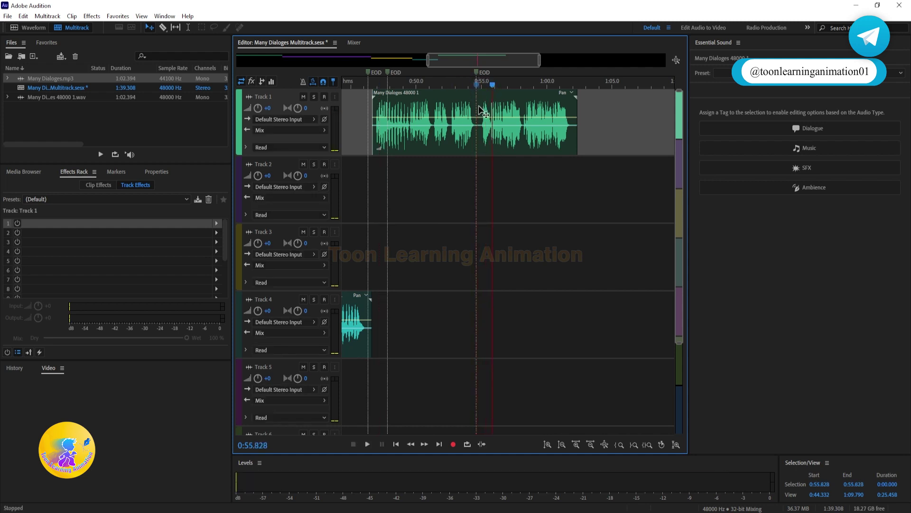
click(163, 27)
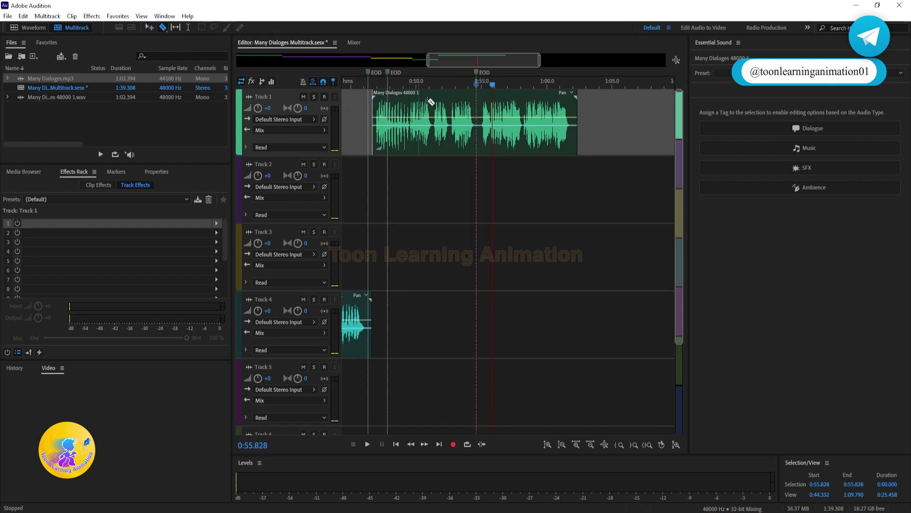
click(481, 115)
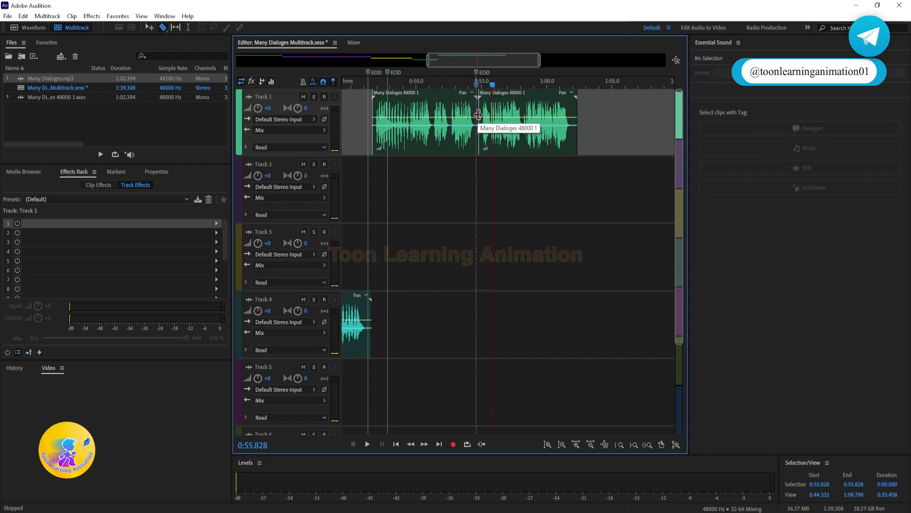
Step: Move the Track 1 piece from about 0:46.6 to 0:54.8 to Track 5 at the same time position
click(149, 27)
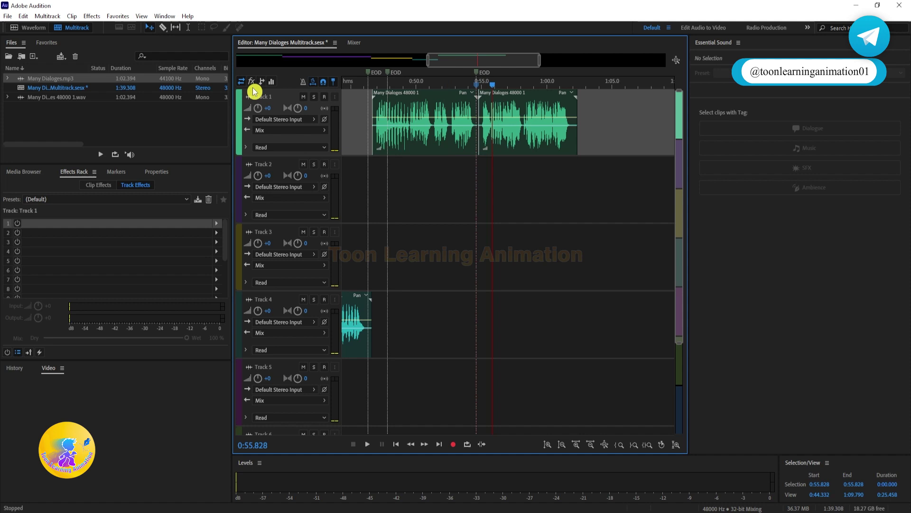
click(441, 154)
drag(441, 153, 438, 382)
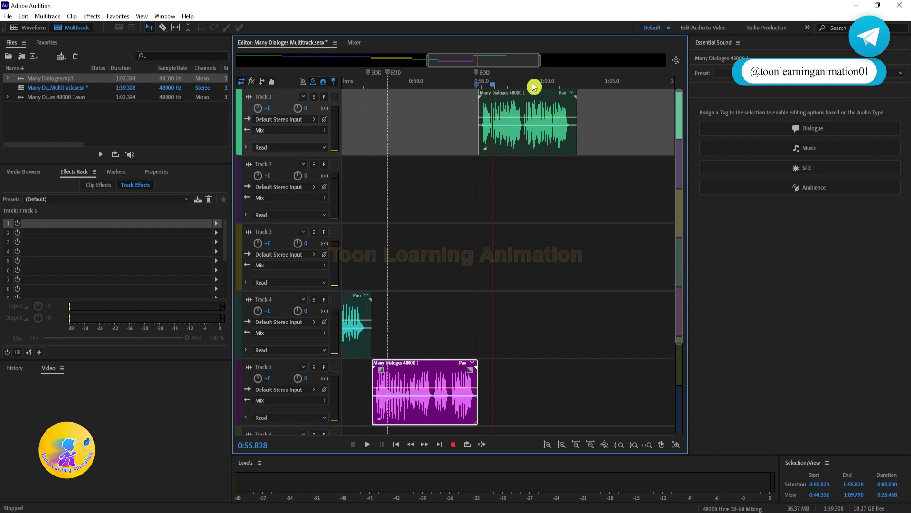
Step: Move the last Track 1 piece, starting at about 0:54.8, to Track 7 at the same time position, leaving Track 6 free
drag(540, 60, 577, 61)
drag(494, 143, 478, 444)
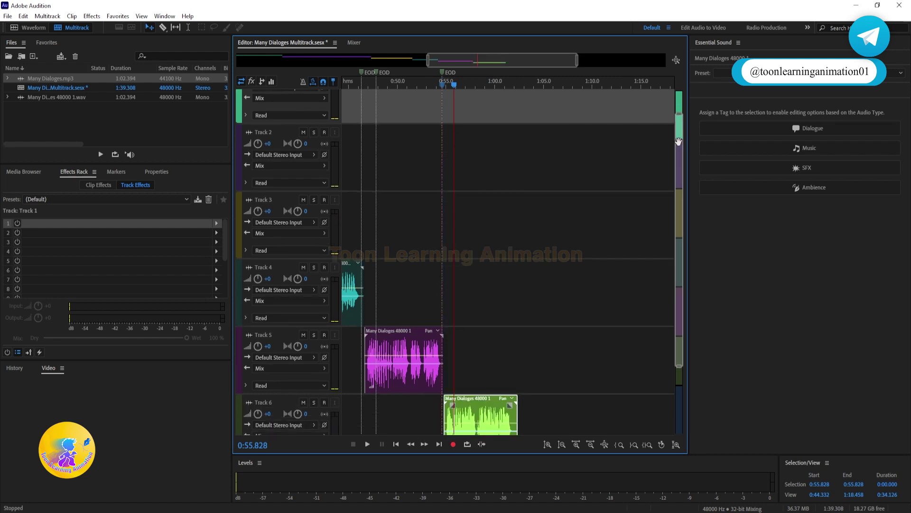
drag(680, 141, 692, 254)
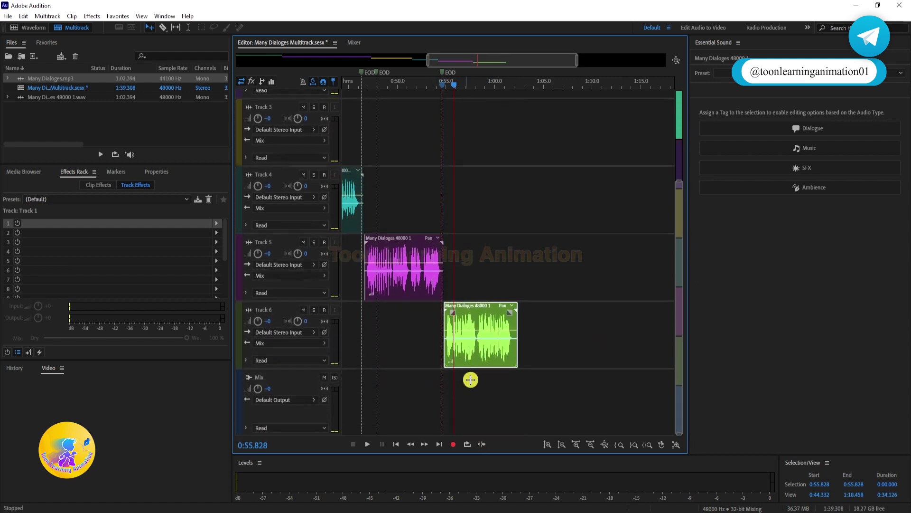
click(486, 364)
drag(482, 359, 482, 400)
Step: Copy the Track 5 clip onto Track 6 at the same time position
click(414, 296)
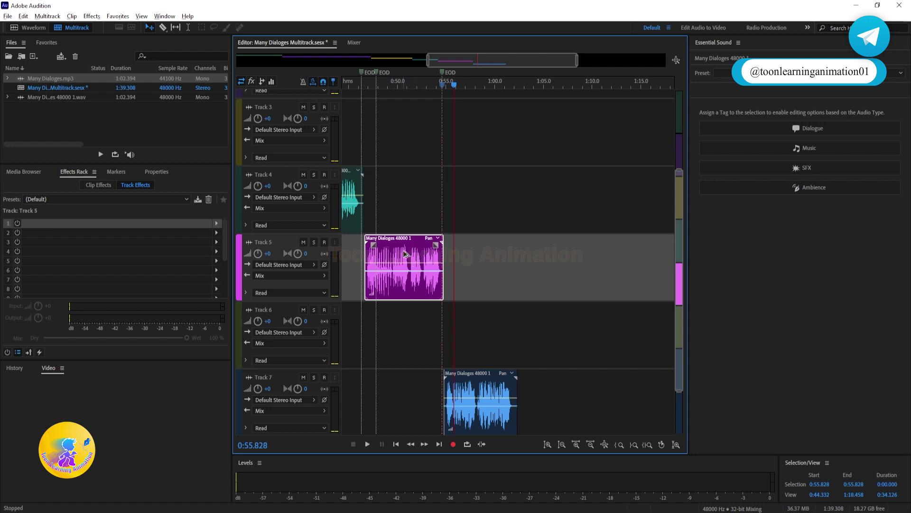
drag(405, 253, 397, 339)
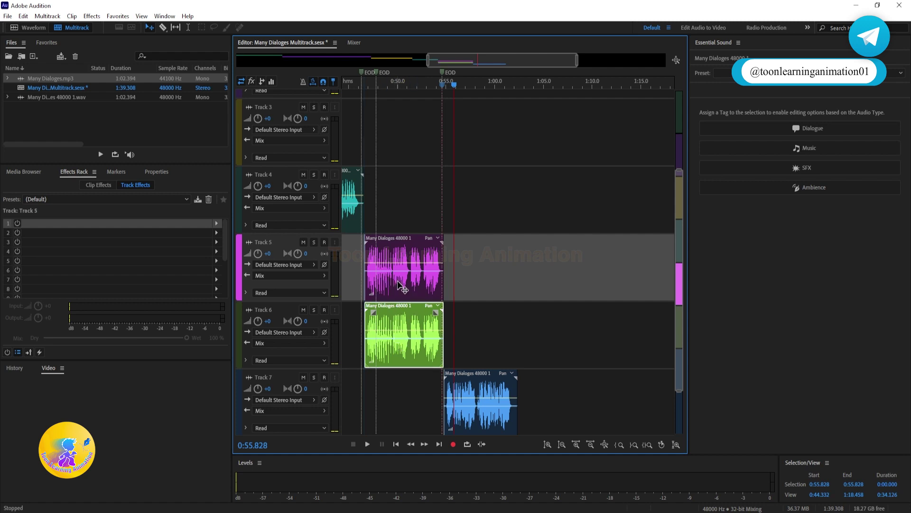
click(413, 328)
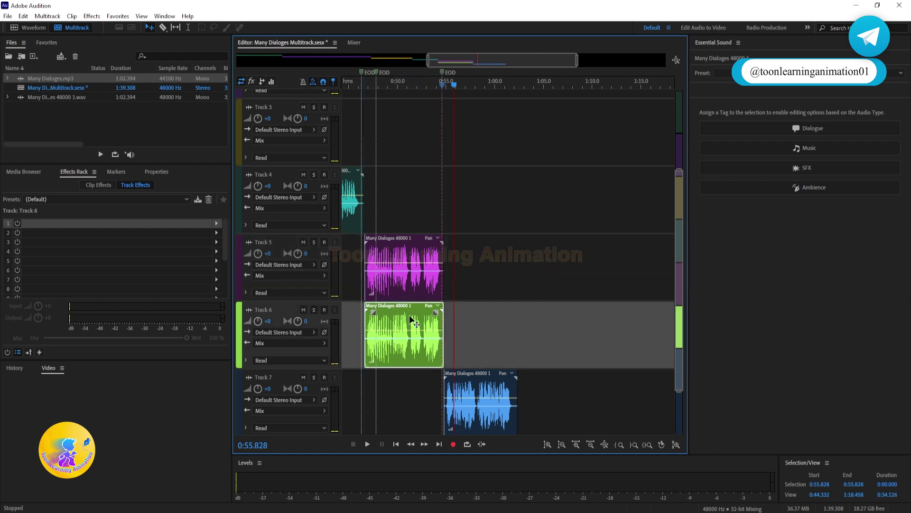
click(412, 288)
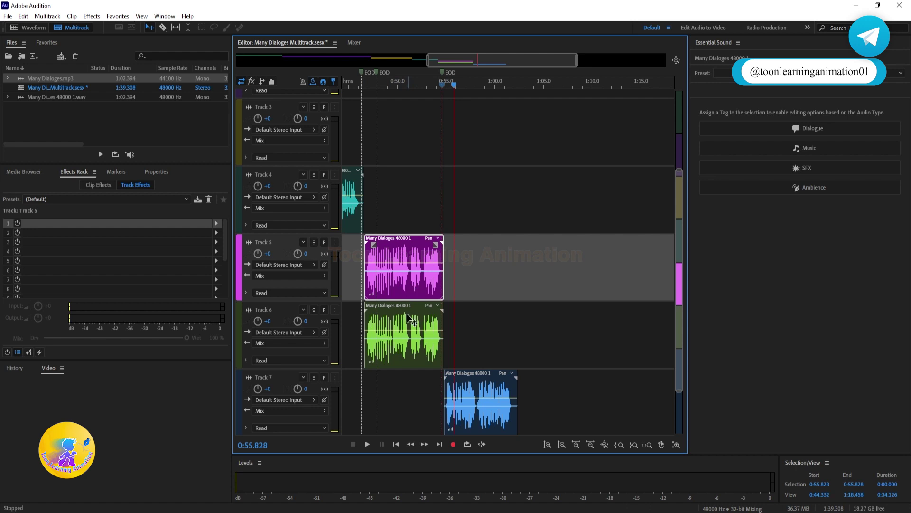
Step: Shift the Track 6 copy to about 0:53 and the Track 7 clip to about 1:02.4, and play the overlap from about 0:50
drag(400, 329, 463, 321)
drag(468, 395, 542, 396)
click(398, 84)
key(space)
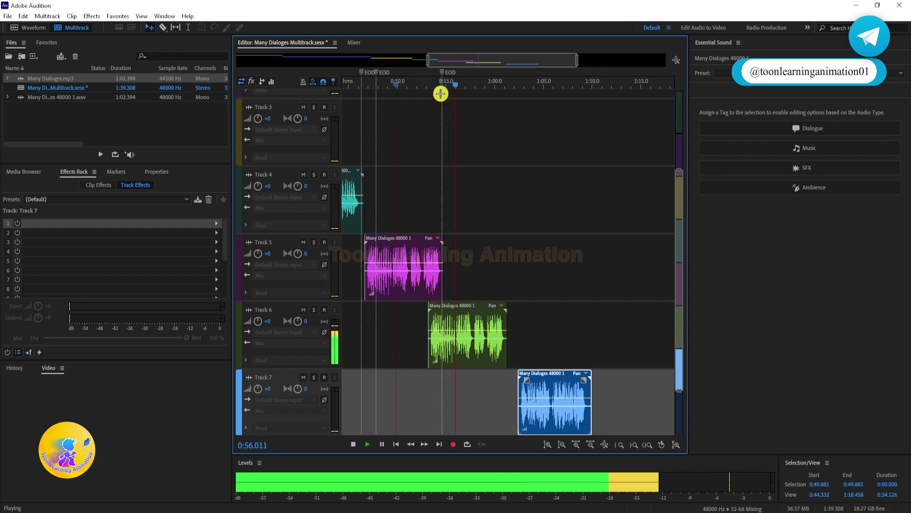
key(space)
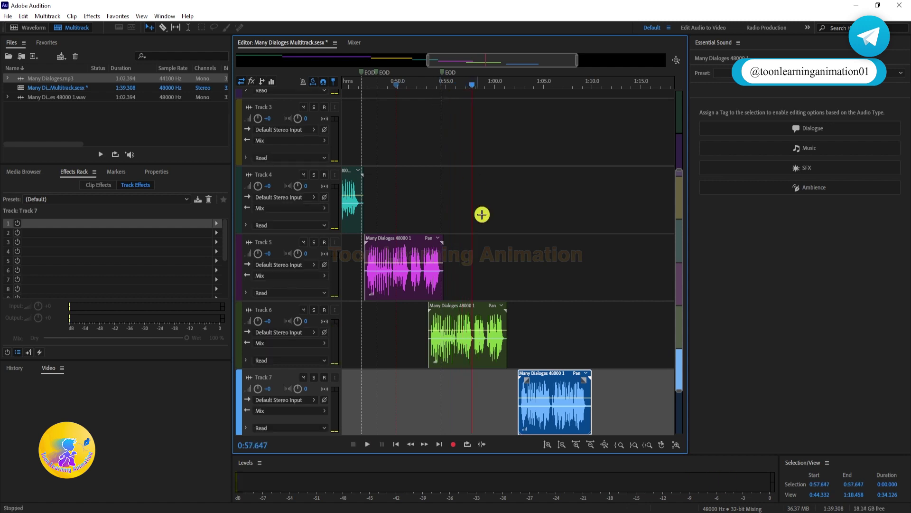
Step: Realign the Track 6 copy with the Track 5 clip and move the Track 7 clip back to start at about 0:55
click(477, 326)
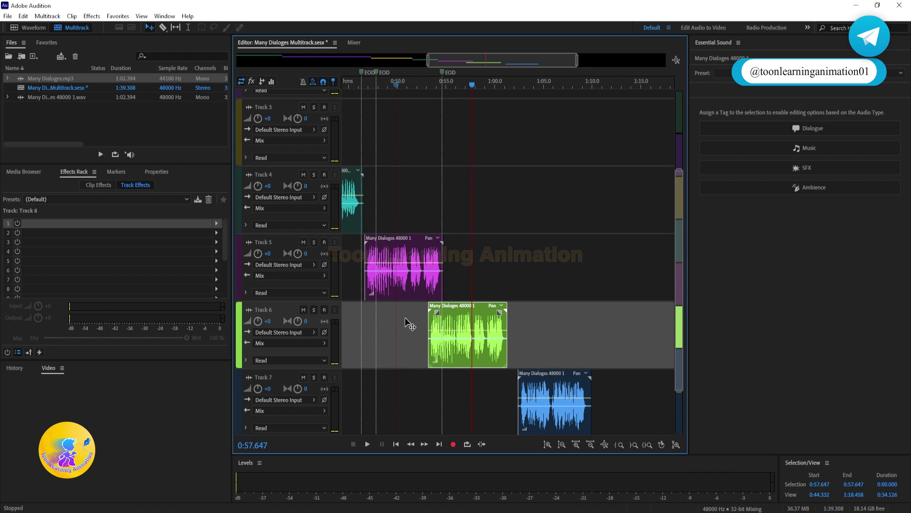
mouse_move(406, 317)
mouse_down()
mouse_move(395, 318)
mouse_move(413, 315)
mouse_up()
drag(553, 390, 479, 382)
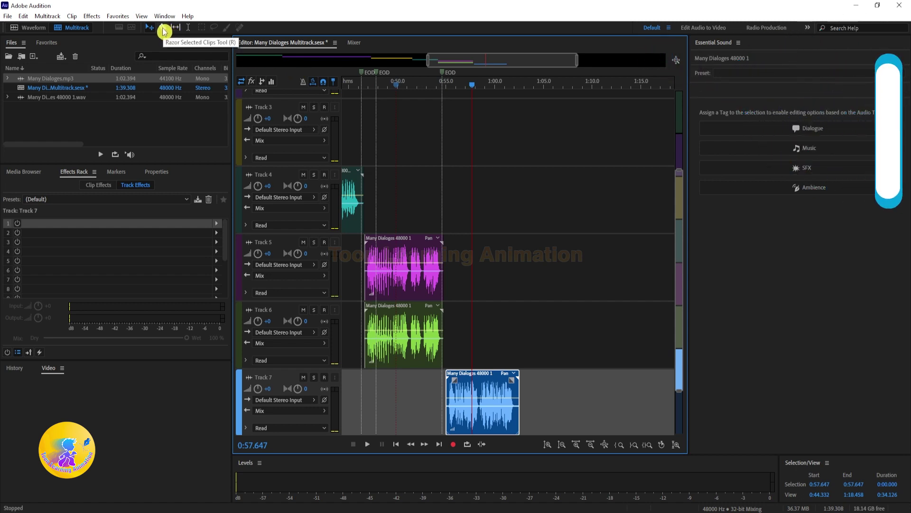
Step: Delete the three EOD markers located between about 0:46 and 0:55 on the timeline
right_click(442, 74)
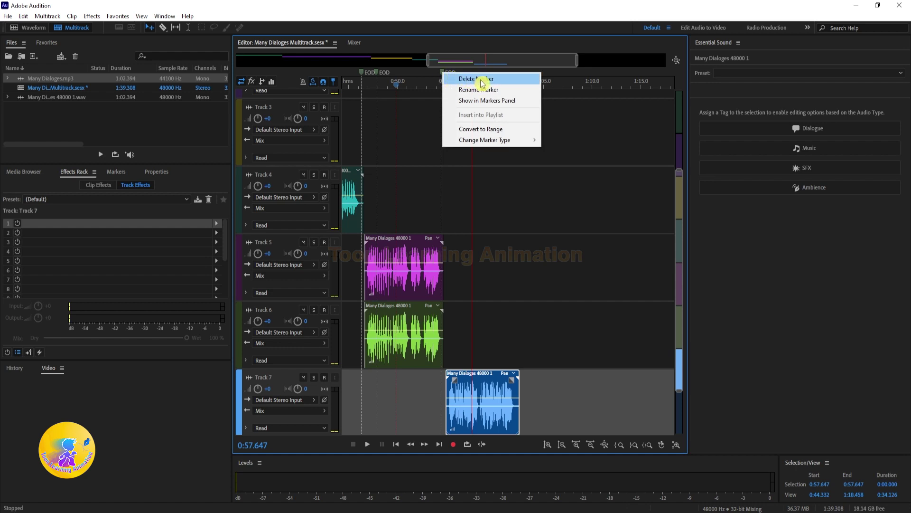
click(482, 83)
click(458, 88)
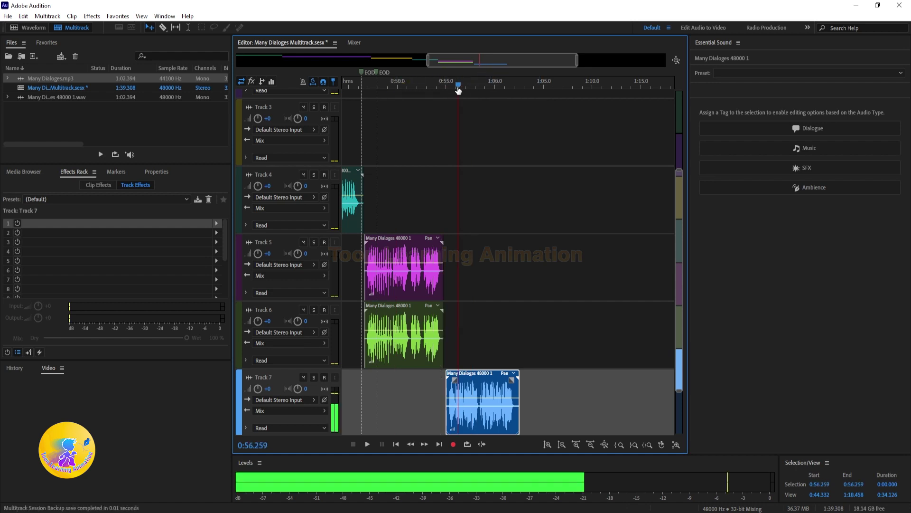
right_click(379, 74)
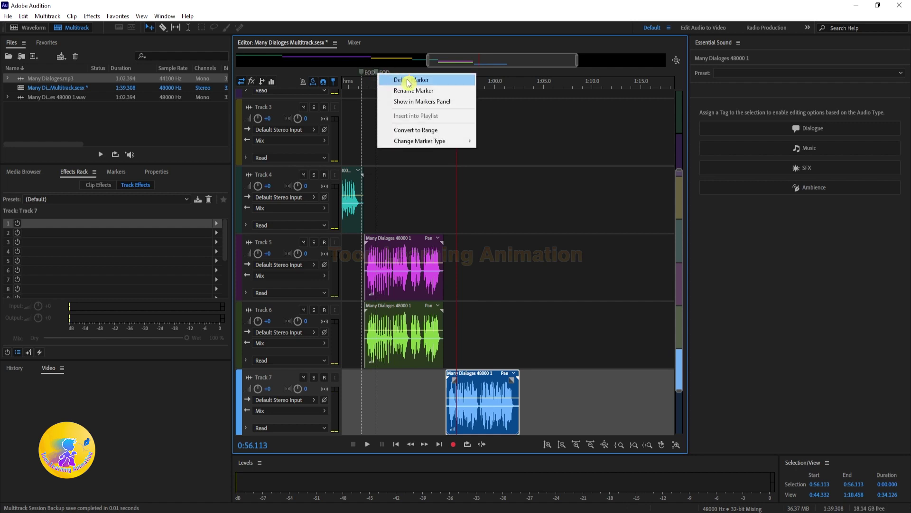
click(409, 81)
right_click(362, 73)
click(394, 79)
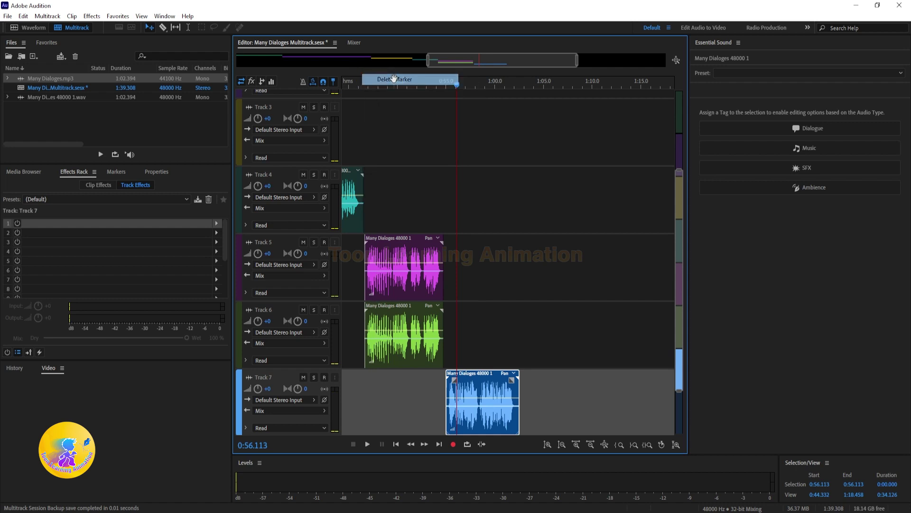
Step: Play the aligned Track 5 and Track 6 clips together from about 0:46
click(368, 91)
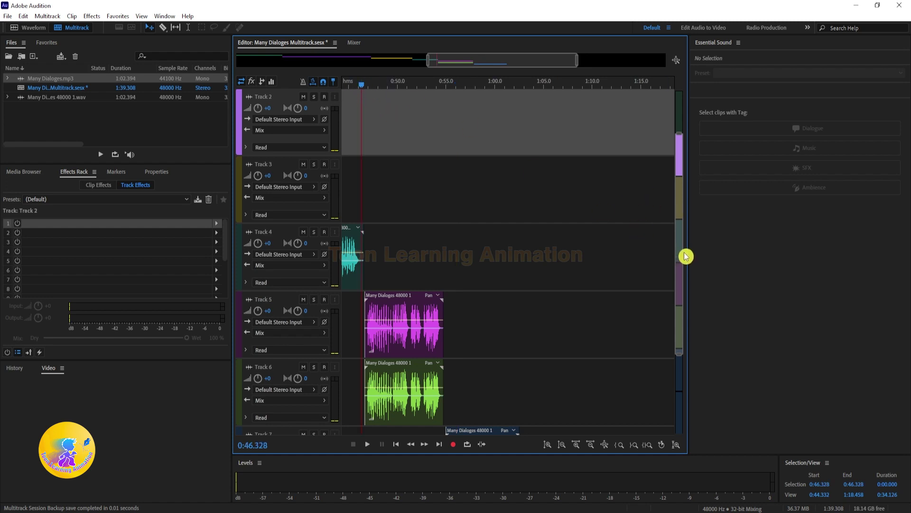
scroll(686, 257, down, 3)
key(space)
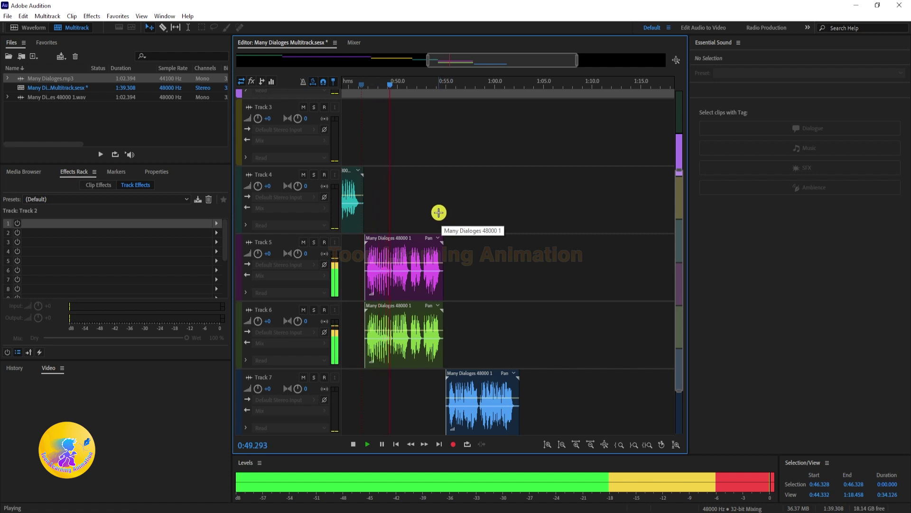
key(space)
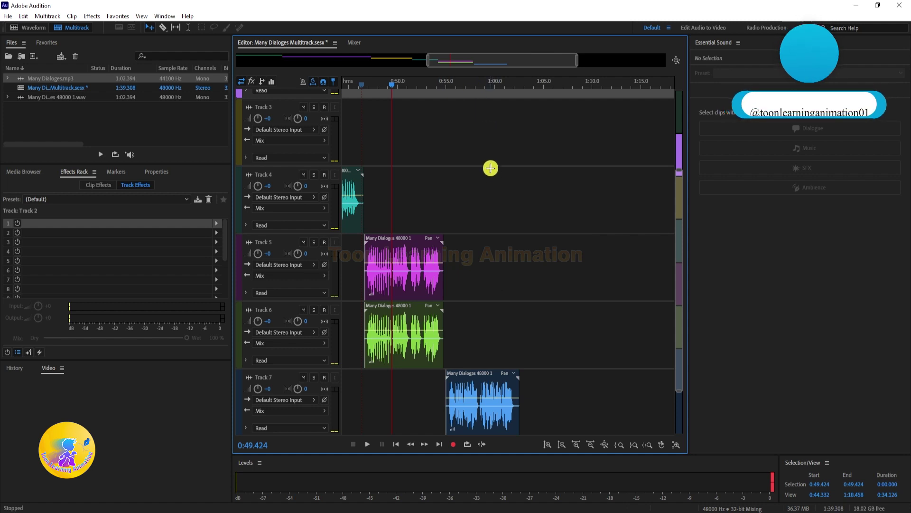
Step: Copy the Track 7 clip onto Track 8 at the same time position
click(474, 88)
scroll(687, 291, down, 3)
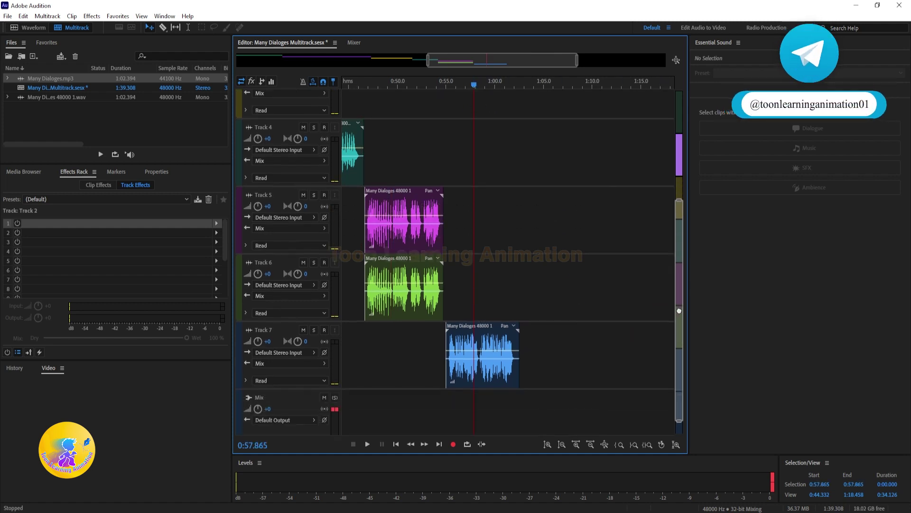
click(493, 366)
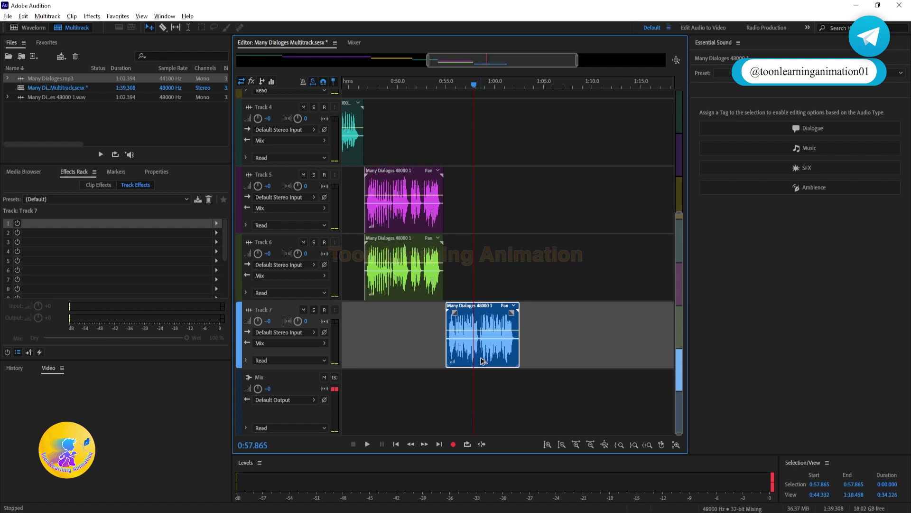
drag(482, 361, 485, 401)
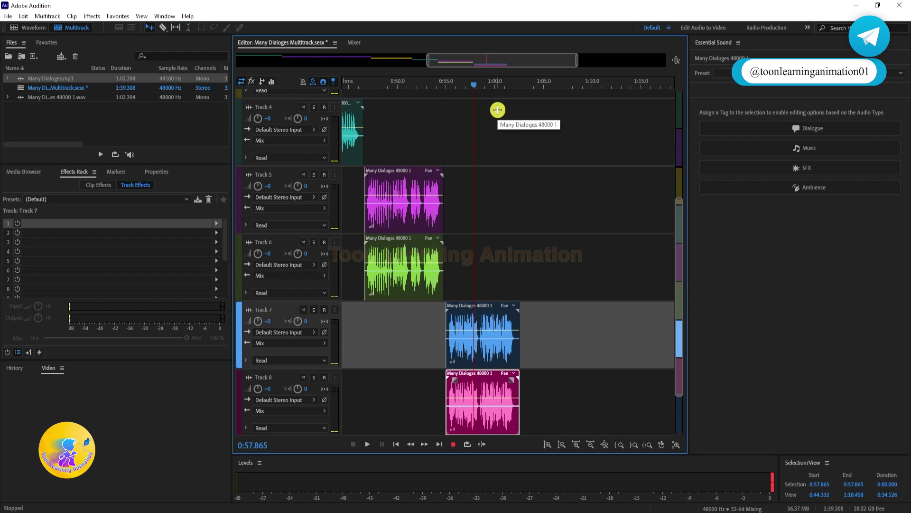
Step: Go back to the beginning of the session and play the opening of the Track 2 clip from about 0:11
drag(528, 66, 178, 100)
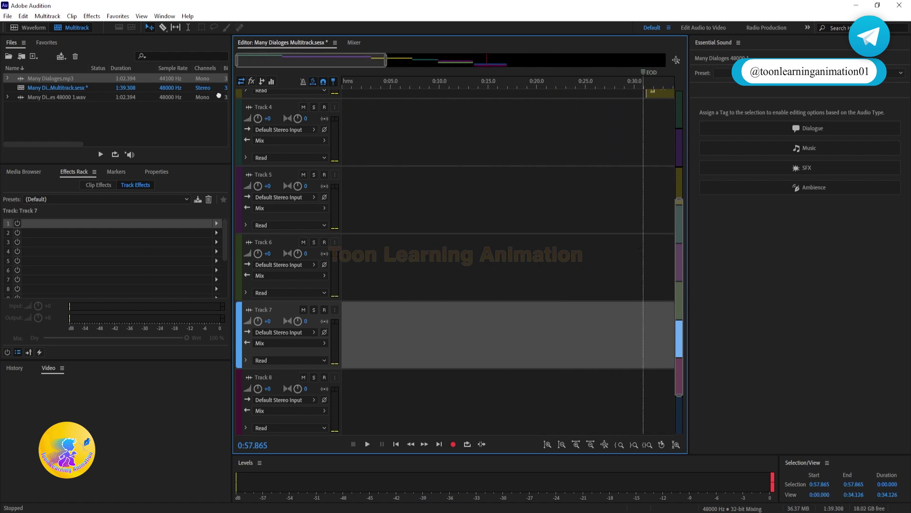
drag(677, 262, 677, 94)
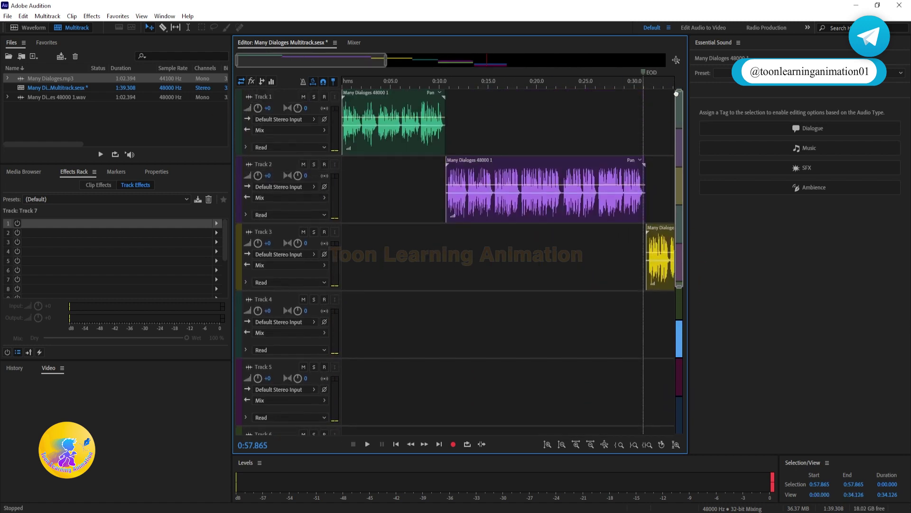
click(452, 81)
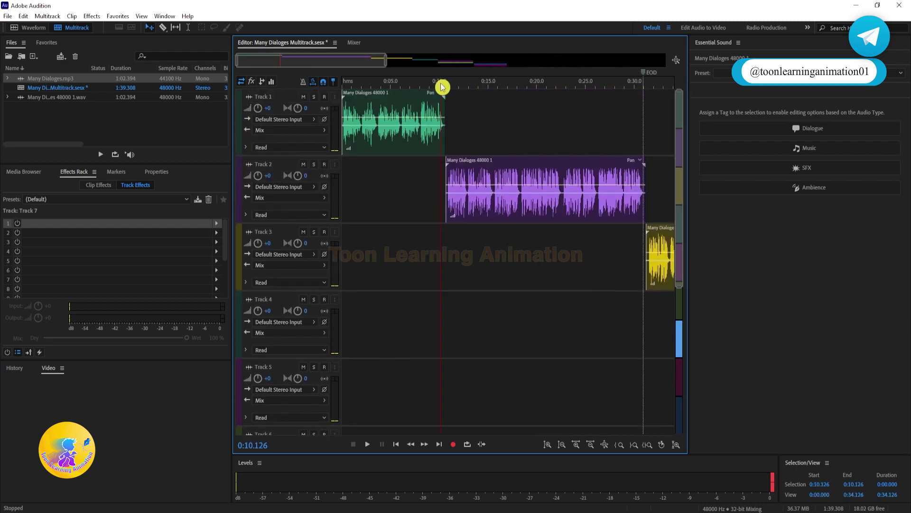
key(space)
key(space)
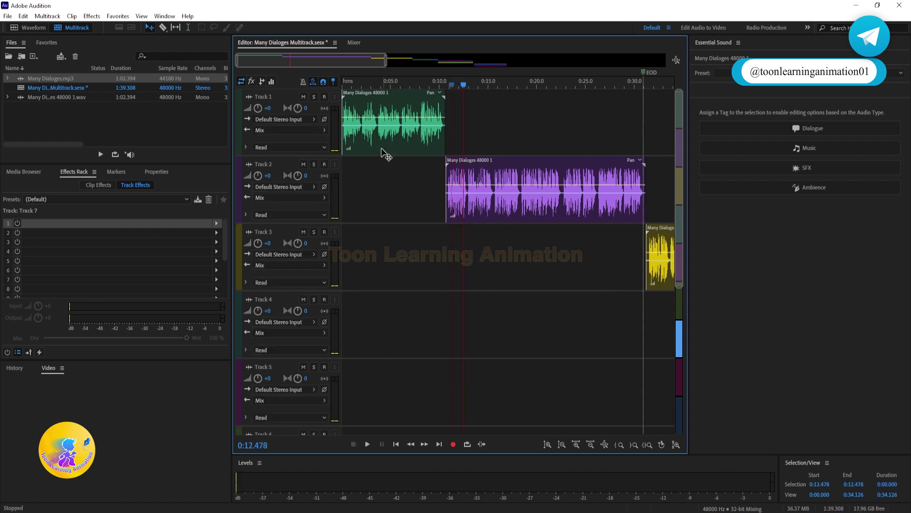
Step: Add a Pitch Shifter effect to Track 2 in the first track effect slot, keeping its window clear of the clip
drag(296, 59, 325, 59)
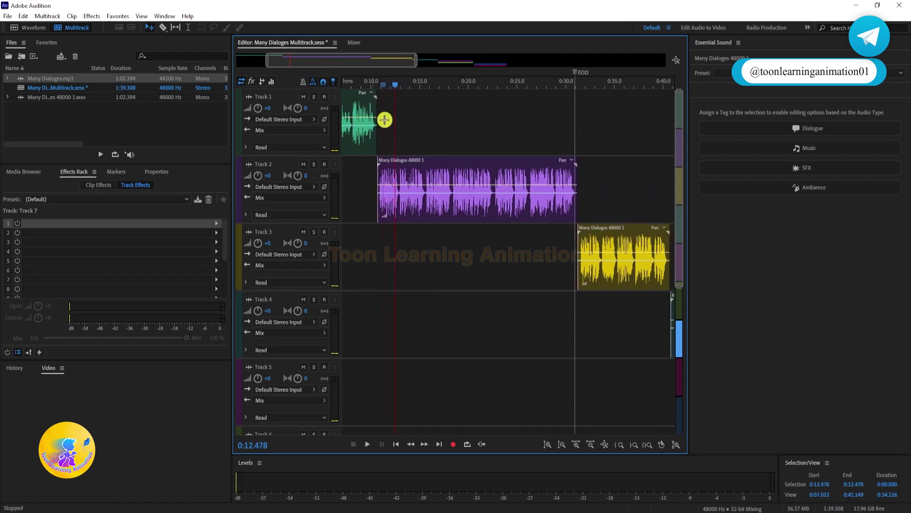
click(592, 180)
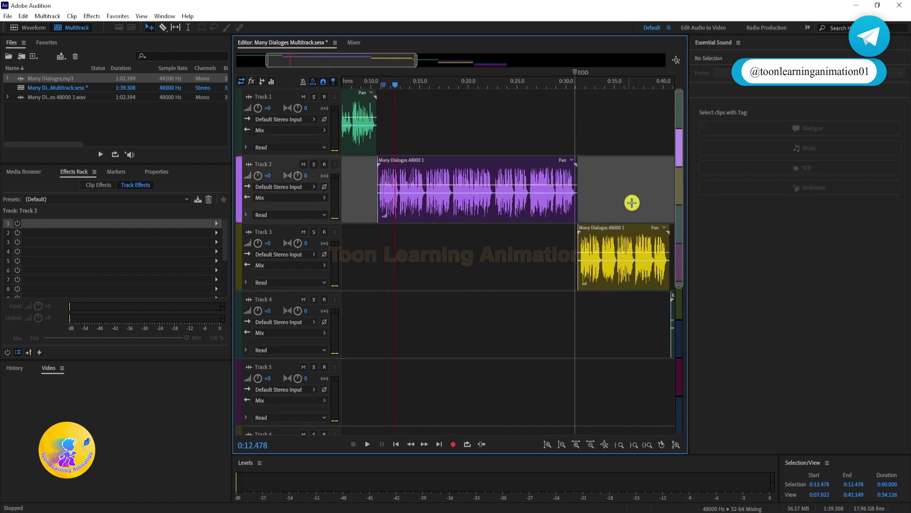
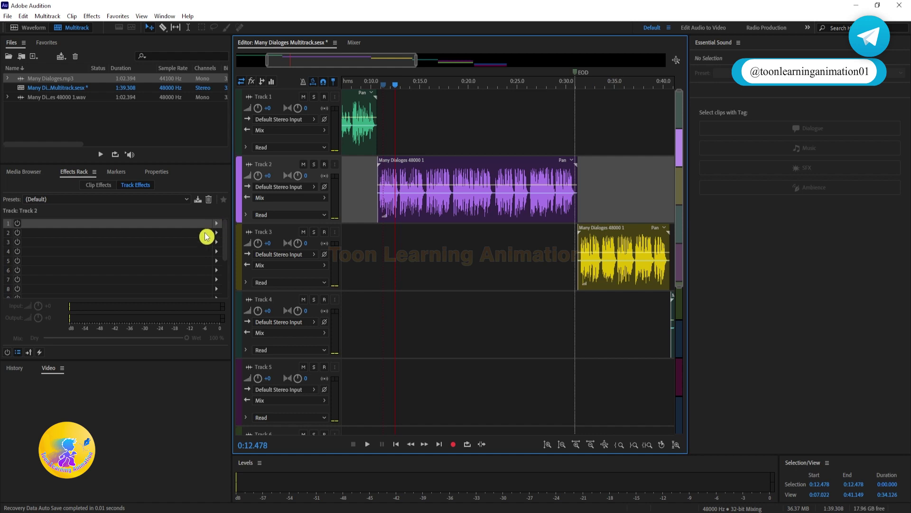
click(217, 224)
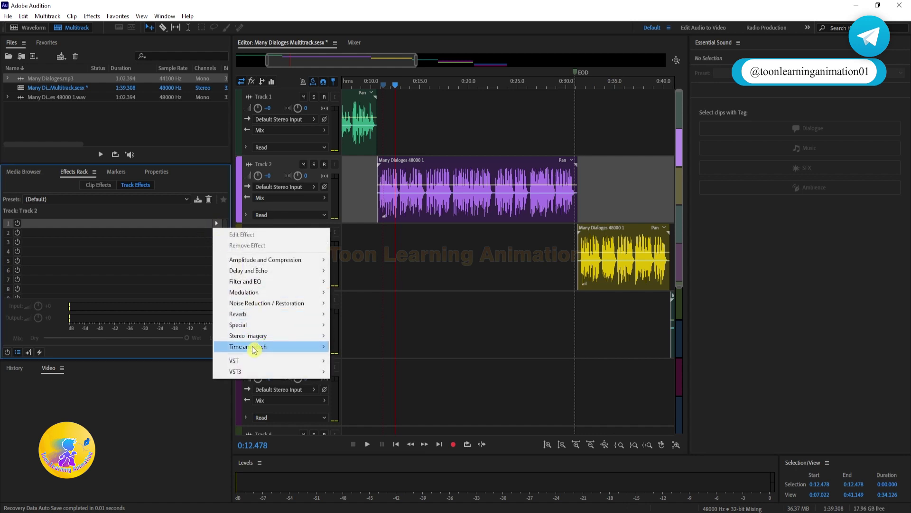
mouse_move(255, 352)
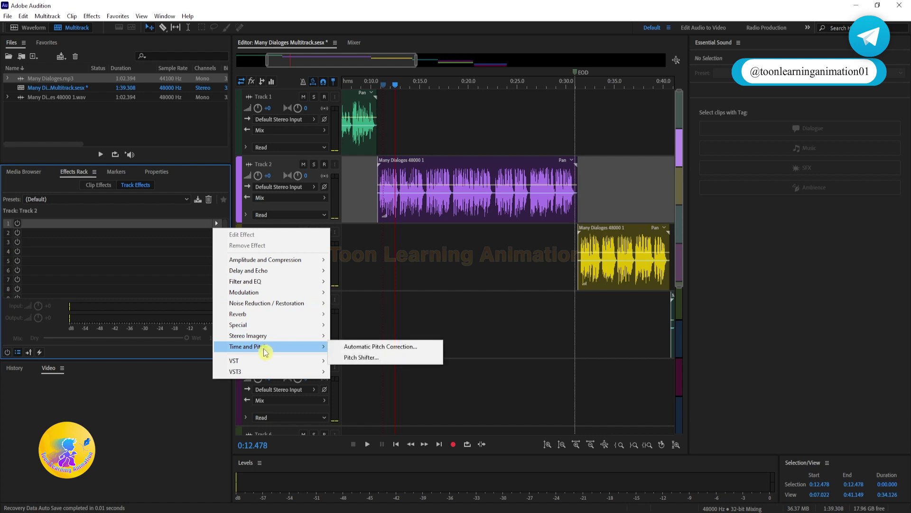
click(356, 358)
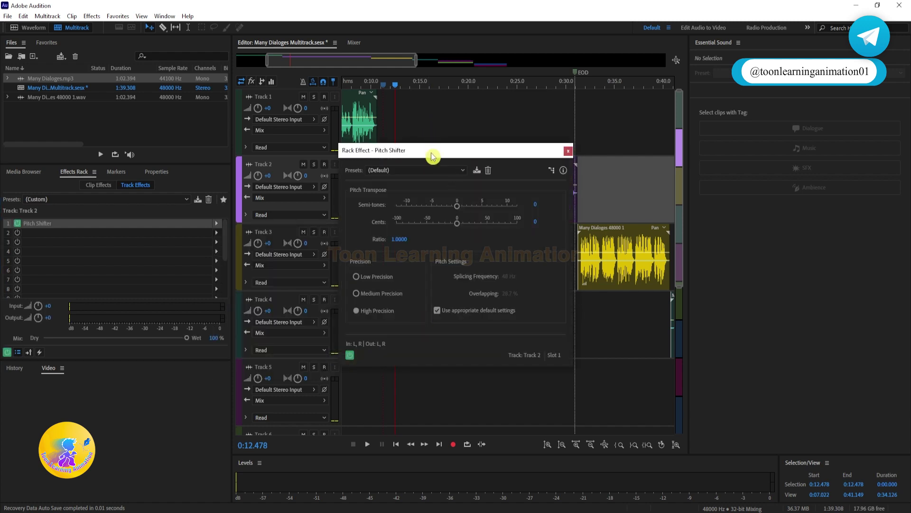
drag(433, 156, 697, 157)
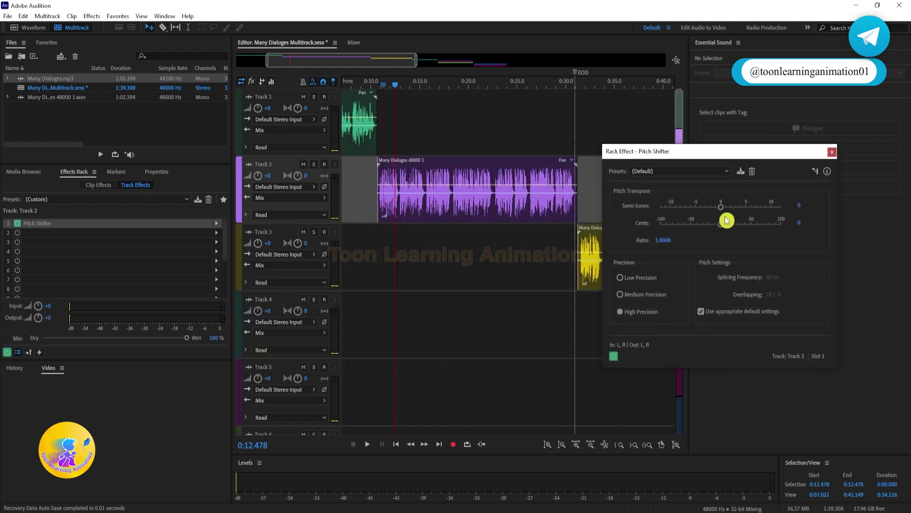
Step: Set the Track 2 pitch shift to 3 semitones and play the clip from about 0:12.5
drag(722, 207, 742, 209)
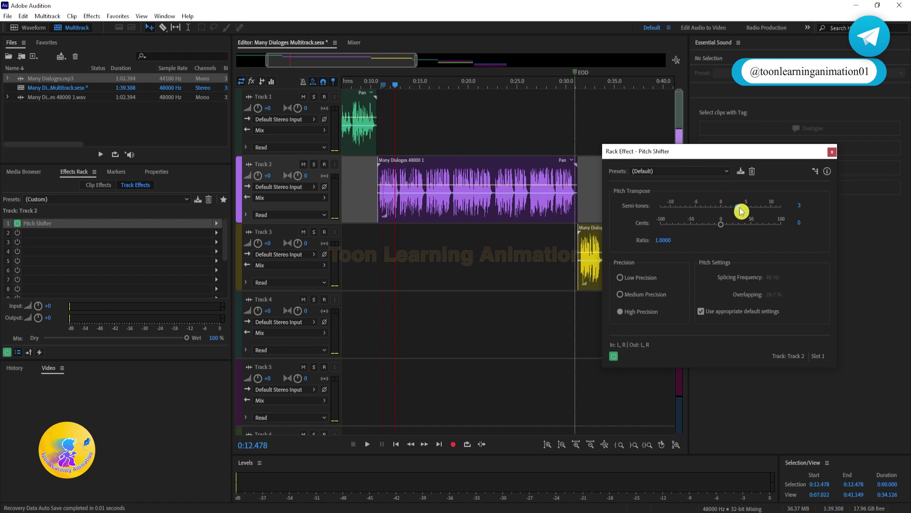
click(394, 87)
key(space)
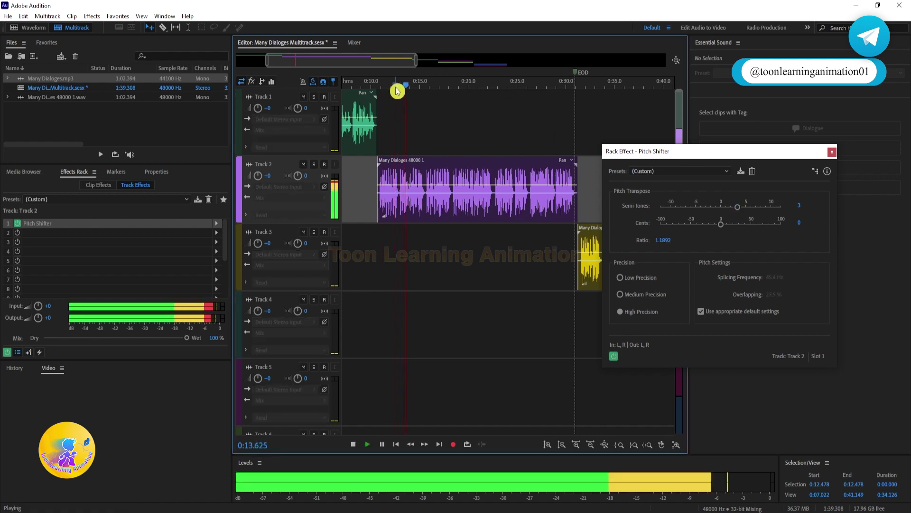
key(space)
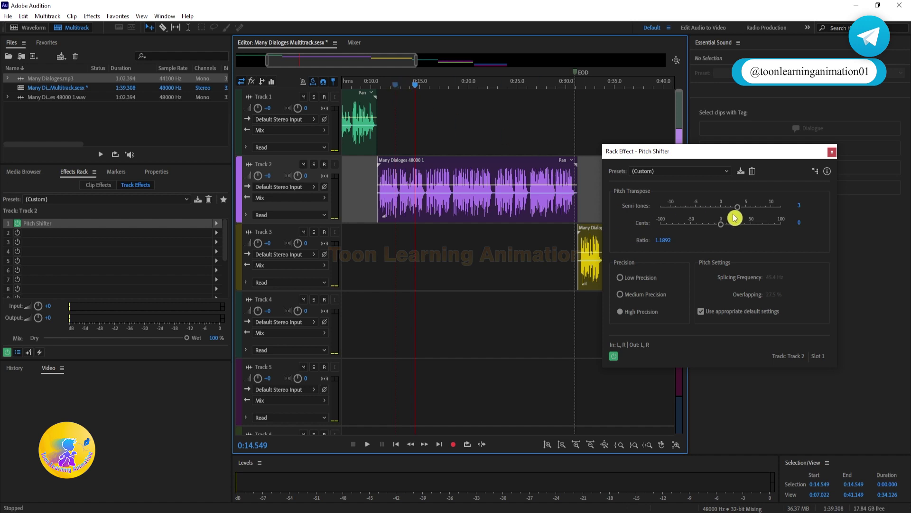
Step: Try a deeper Track 2 voice at -5 semitones, then -13 cents, playing the clip after each change
drag(737, 207, 699, 211)
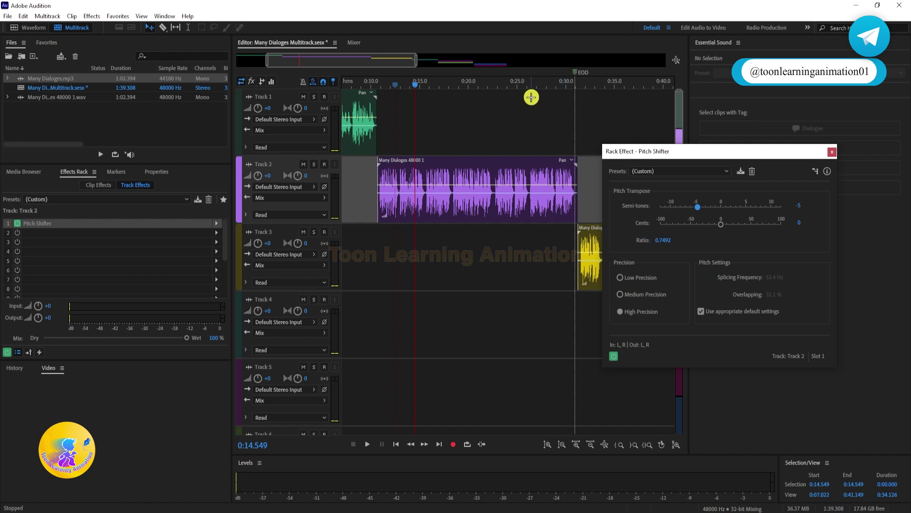
key(space)
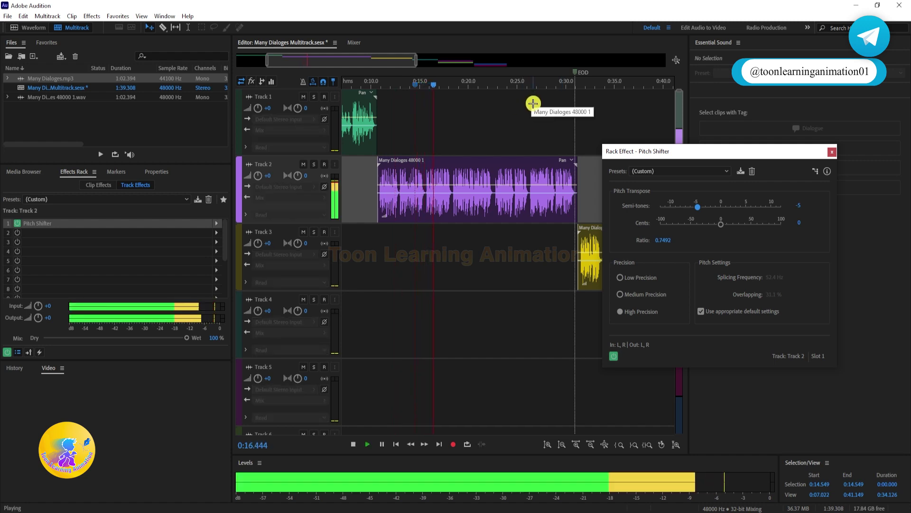
key(space)
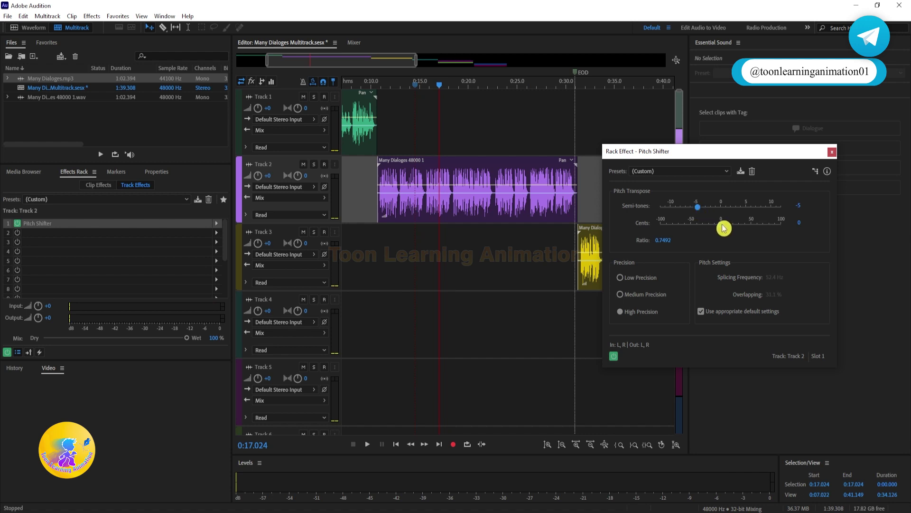
drag(723, 227, 714, 228)
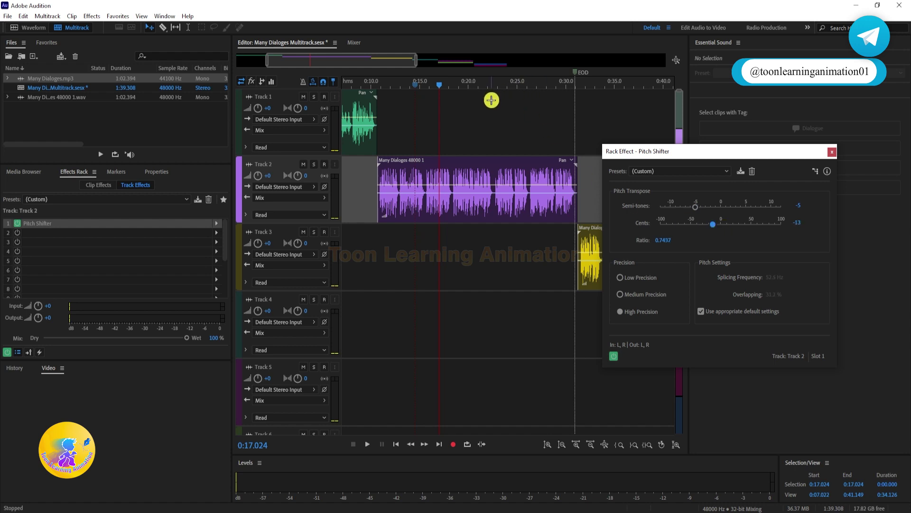
key(space)
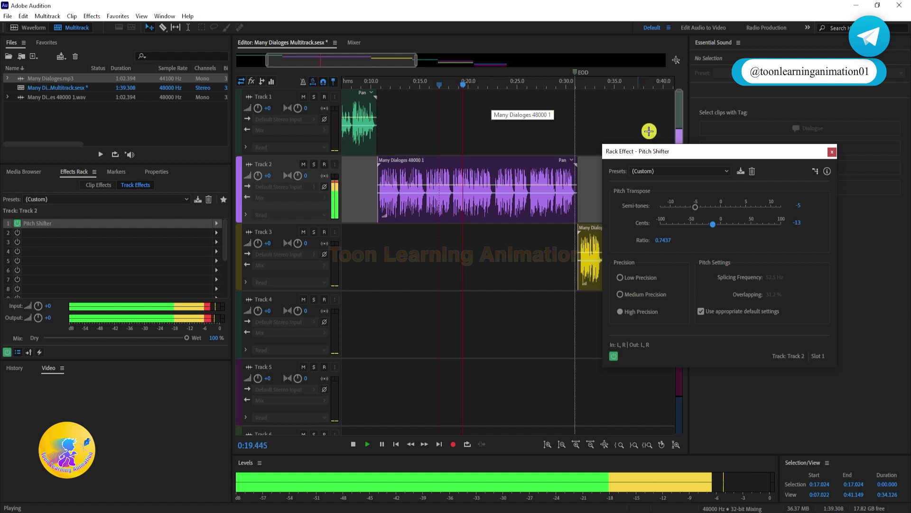
key(space)
Step: Raise the Track 2 pitch shift to 4 semitones and 11 cents, and play the clip from about 0:18
drag(695, 207, 742, 211)
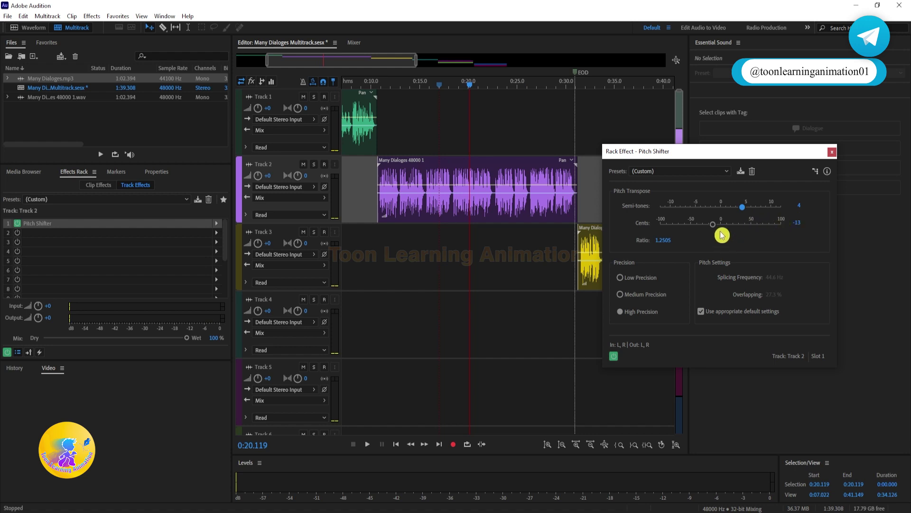
drag(721, 235, 730, 230)
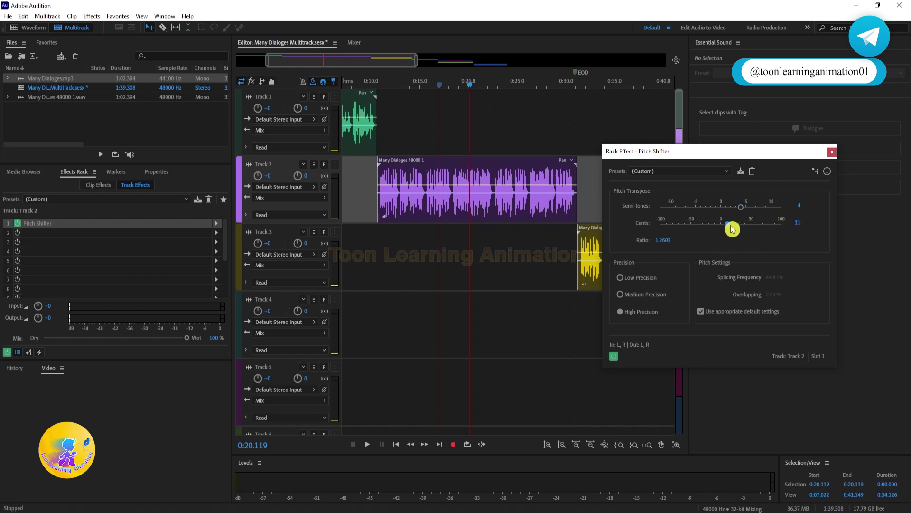
click(453, 85)
key(space)
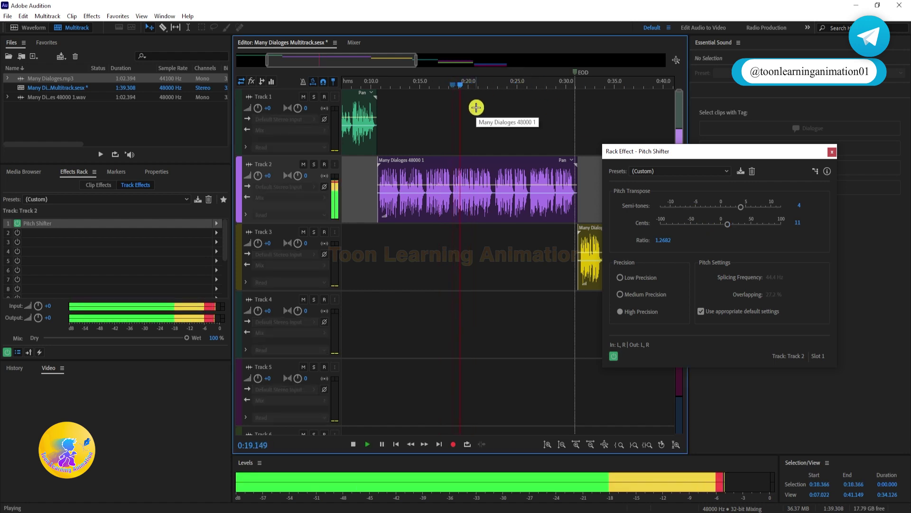
key(space)
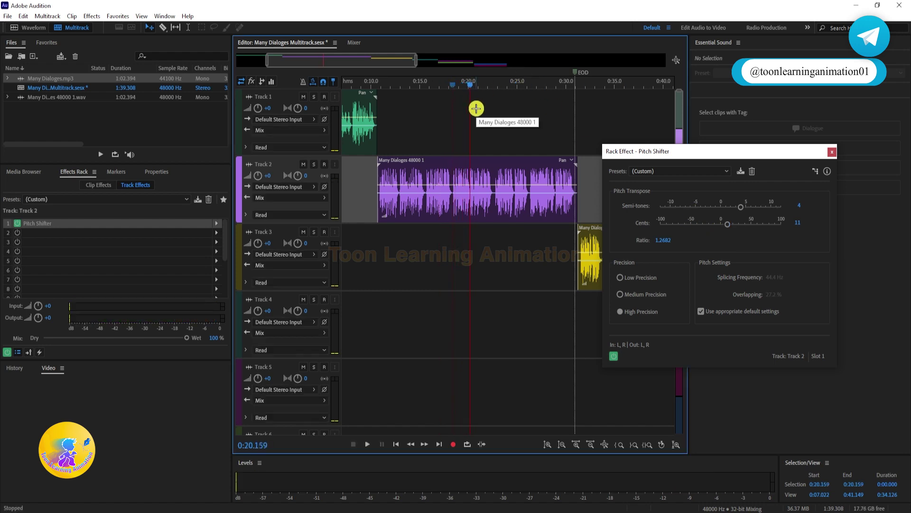
click(495, 154)
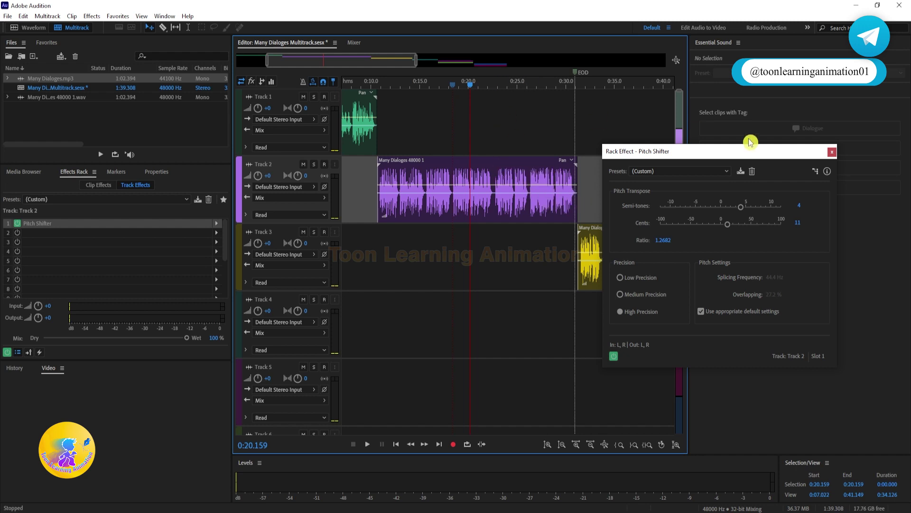
Step: Set the Track 2 pitch shift to 1 semitone and 8 cents, and play the clip from about 0:12
drag(749, 209, 729, 214)
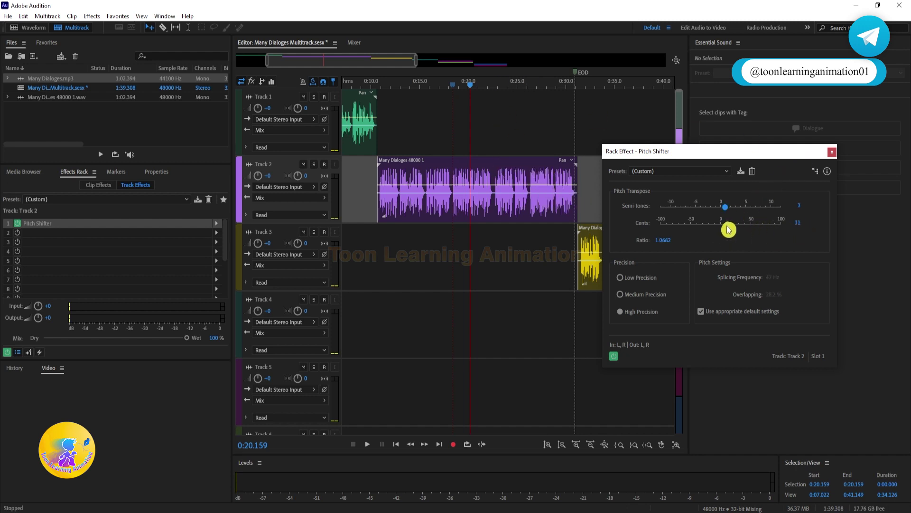
drag(727, 229, 728, 228)
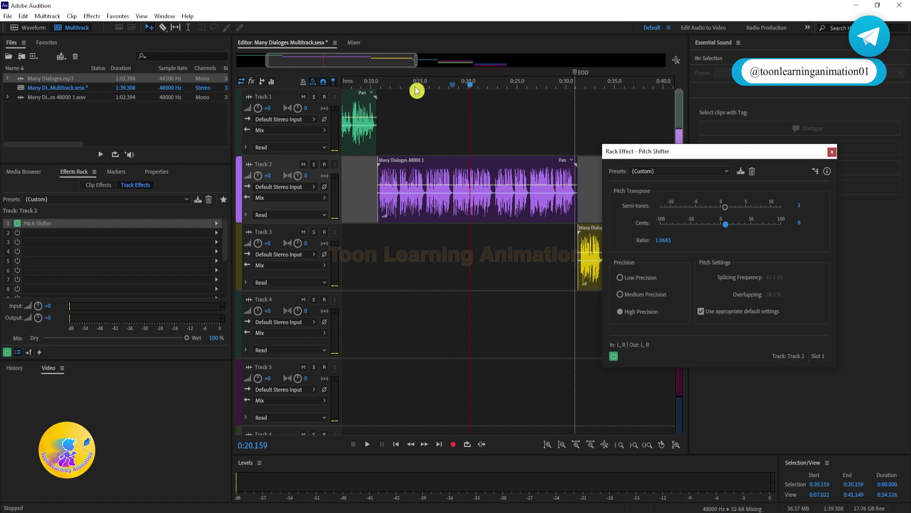
click(391, 85)
key(space)
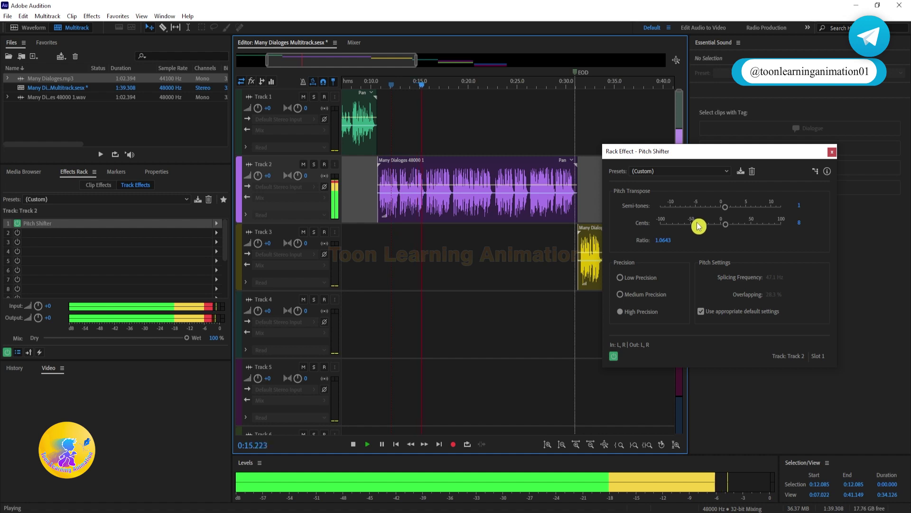
Step: Stop playback and set the Track 2 Pitch Shifter's semi-tones to 2
key(space)
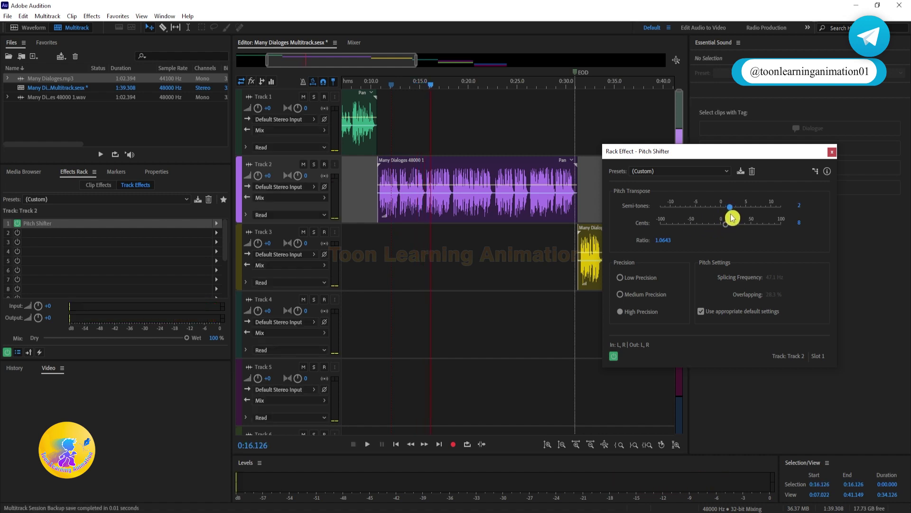
drag(730, 214, 730, 214)
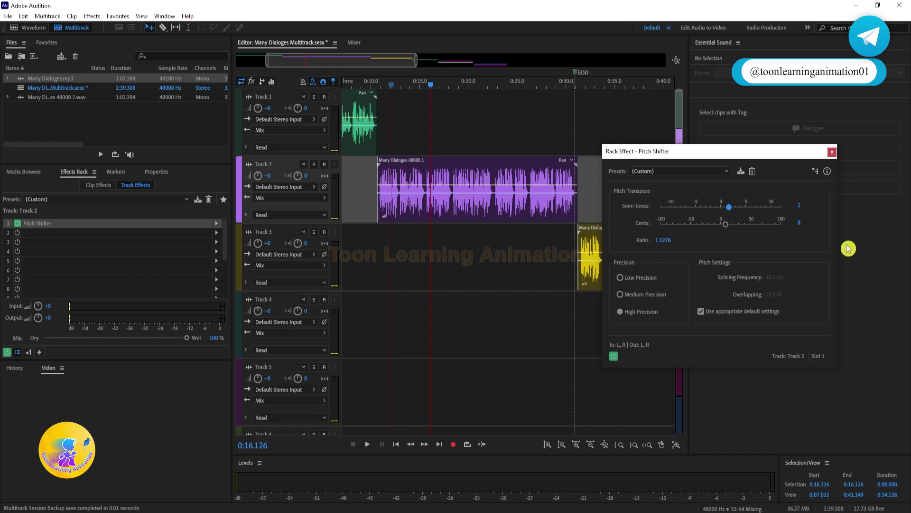
click(799, 206)
text(4)
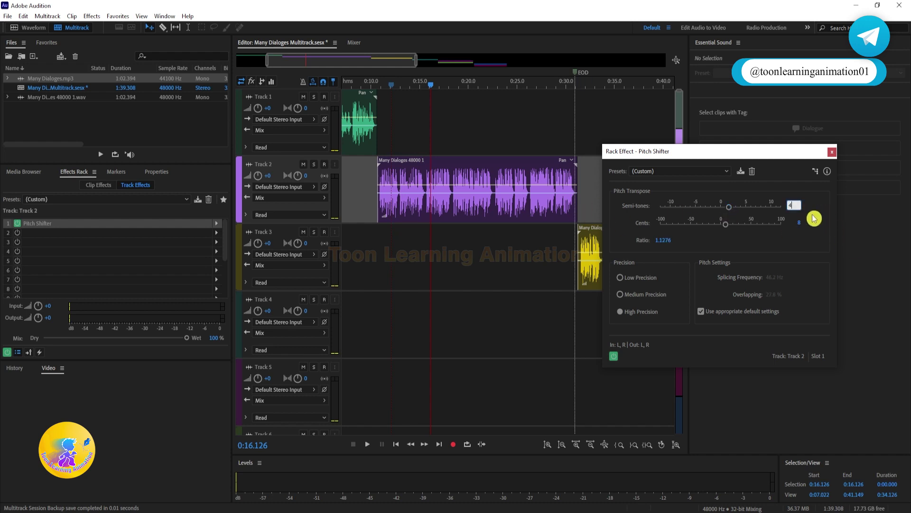
key(Return)
text(2)
key(Return)
click(799, 223)
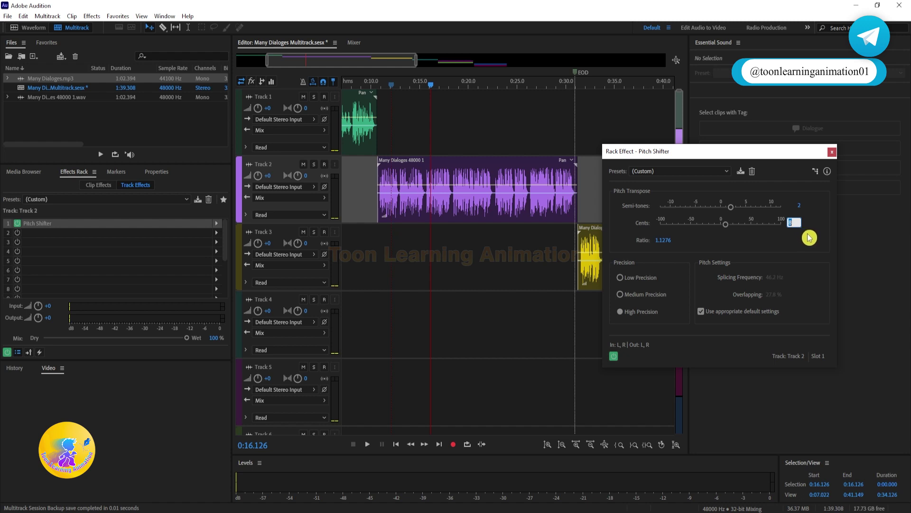
key(Return)
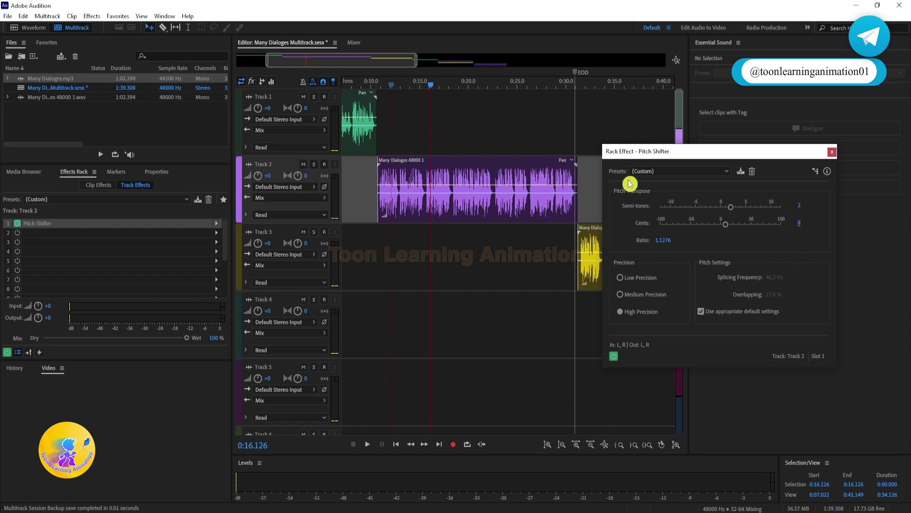
Step: Listen to the pitch-shifted Track 2 dialogue at two points of the clip, then close the Pitch Shifter settings
key(space)
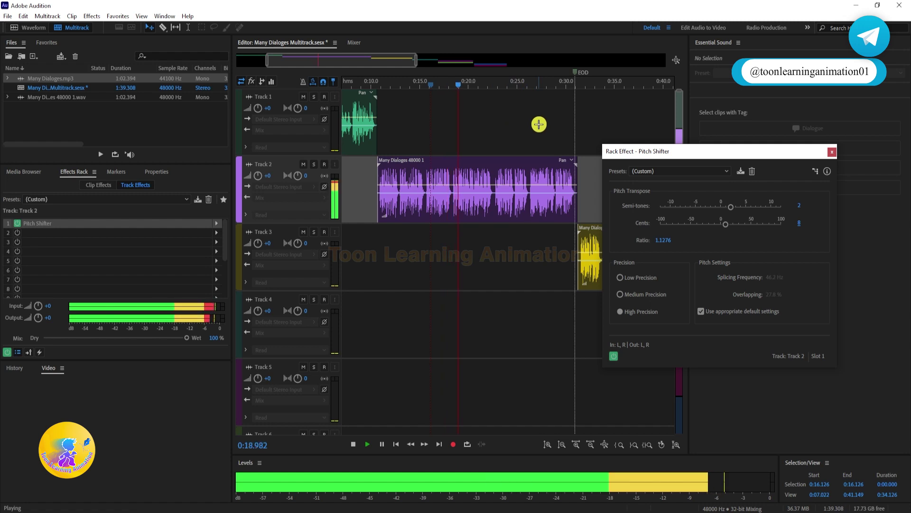
click(493, 88)
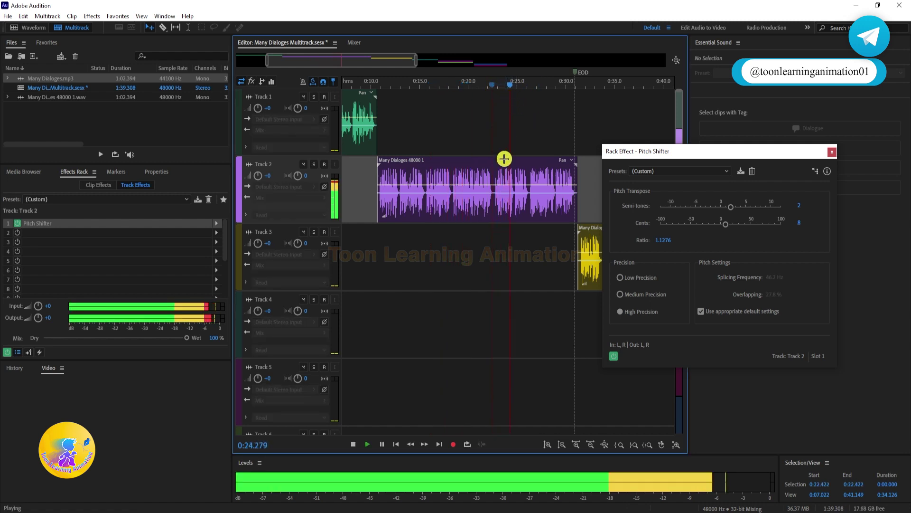
key(space)
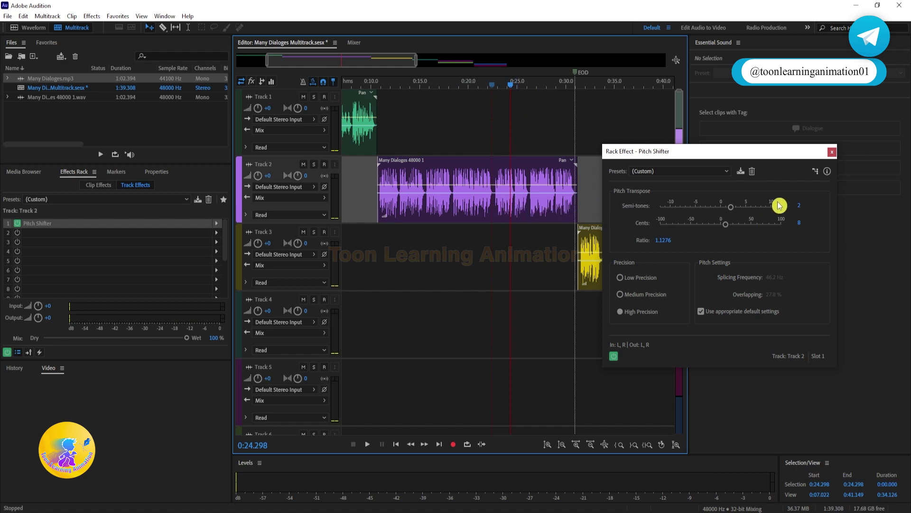
click(833, 150)
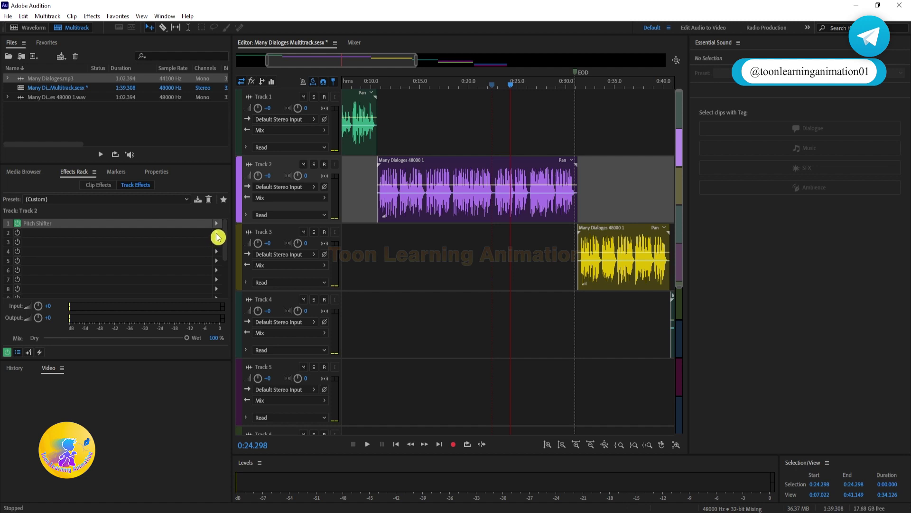
Step: Add an FFT Filter to the second slot of Track 2's effects rack and move its window aside
click(218, 237)
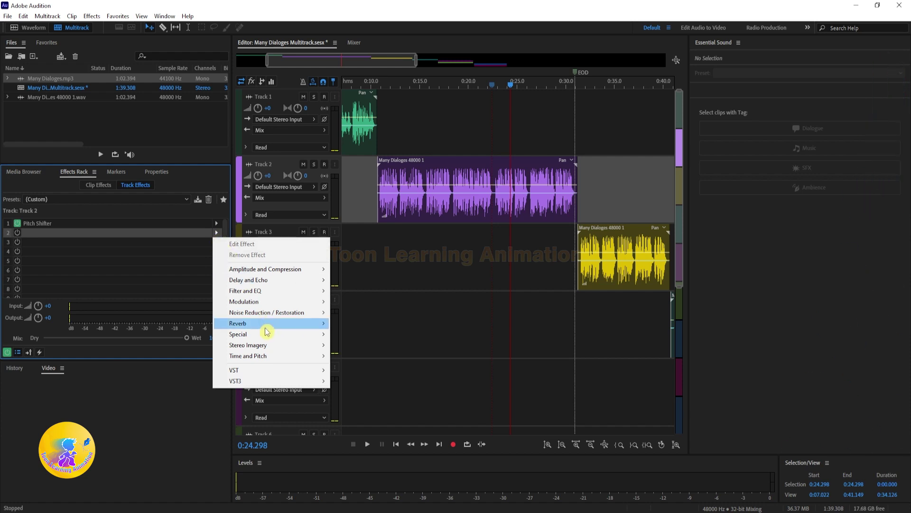
mouse_move(264, 357)
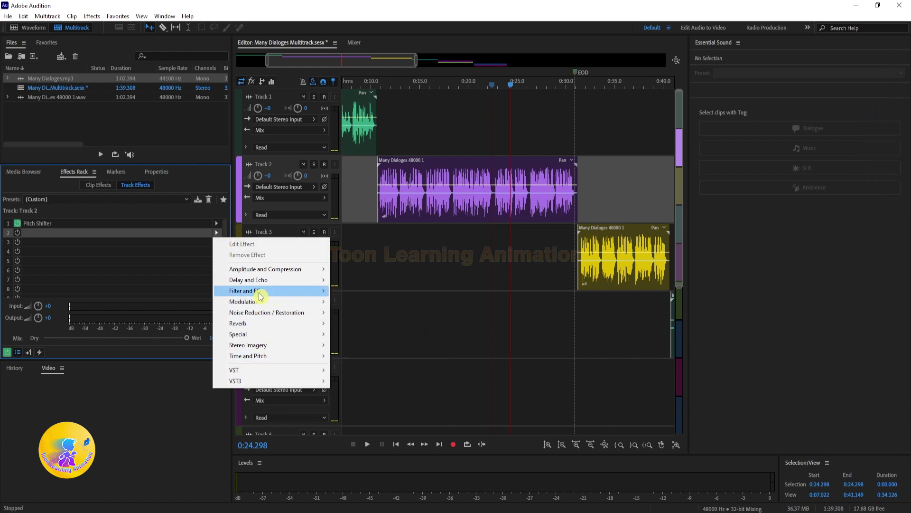
mouse_move(250, 292)
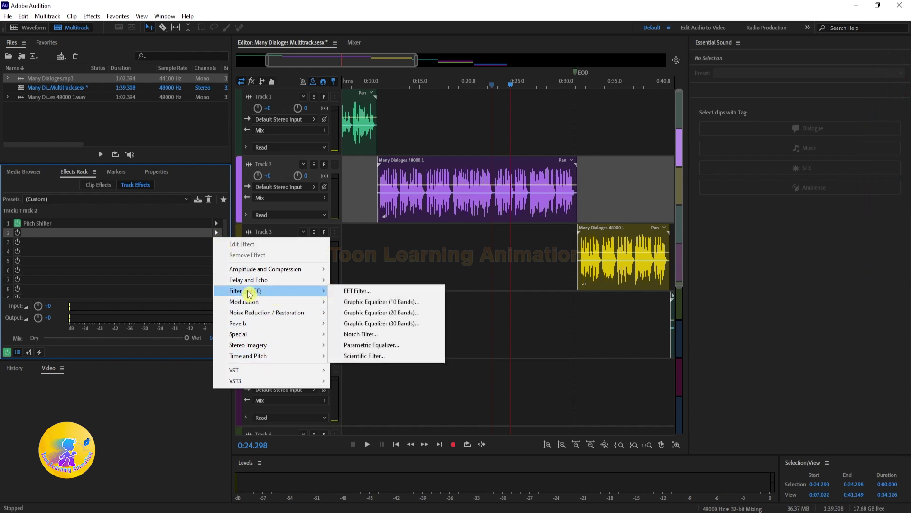
click(361, 292)
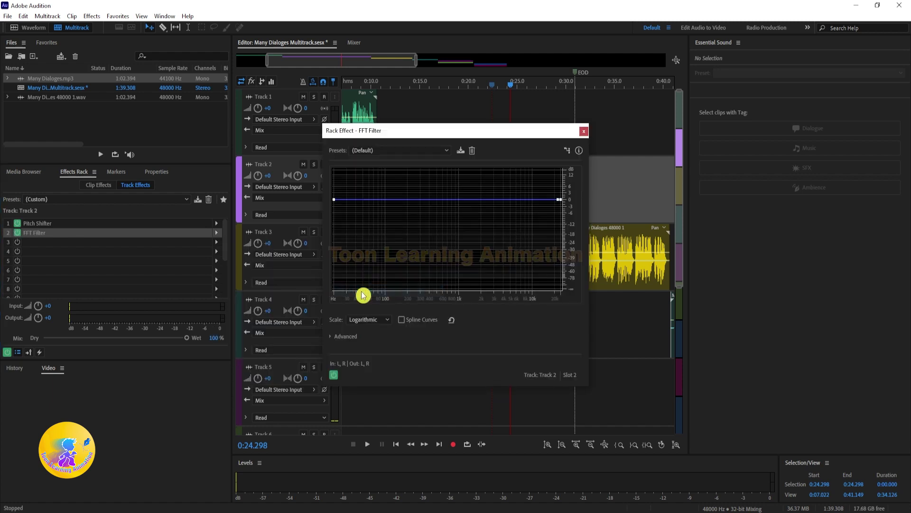
drag(424, 135, 579, 130)
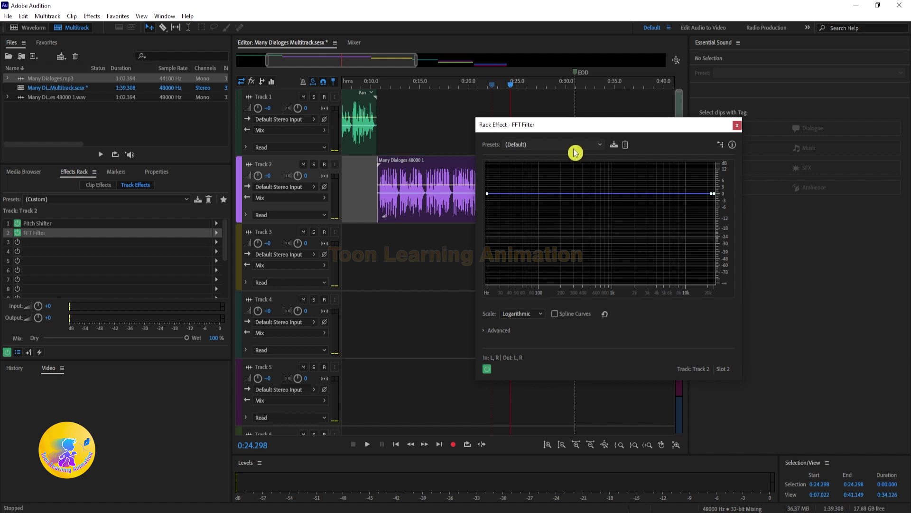
drag(604, 126, 621, 121)
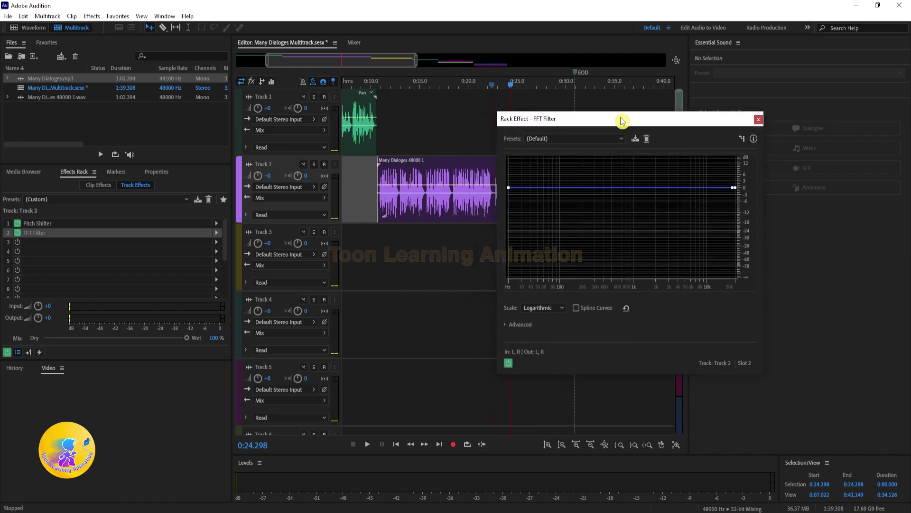
Step: Shape the FFT curve with a point near 1 kHz at 0 dB, a lowest-frequency end at minimum, and a point near 200 Hz at about -5 dB
click(635, 188)
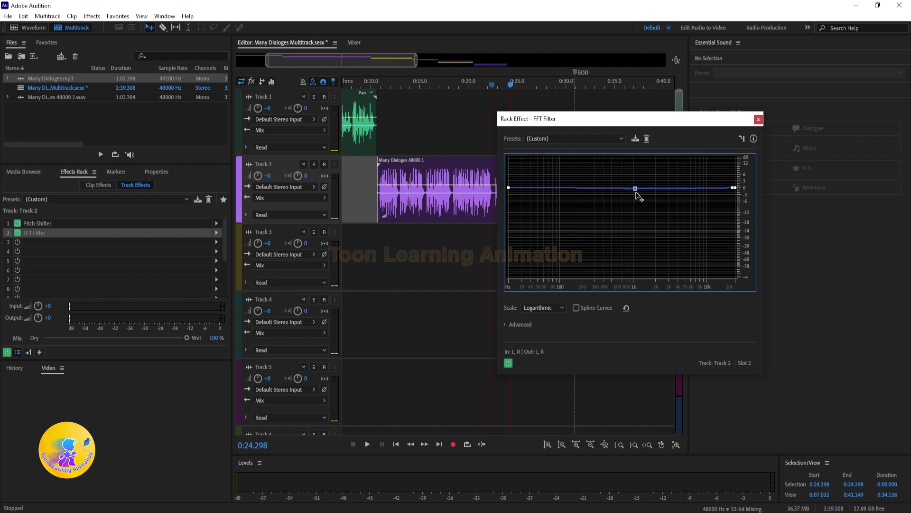
click(509, 188)
drag(509, 189, 509, 284)
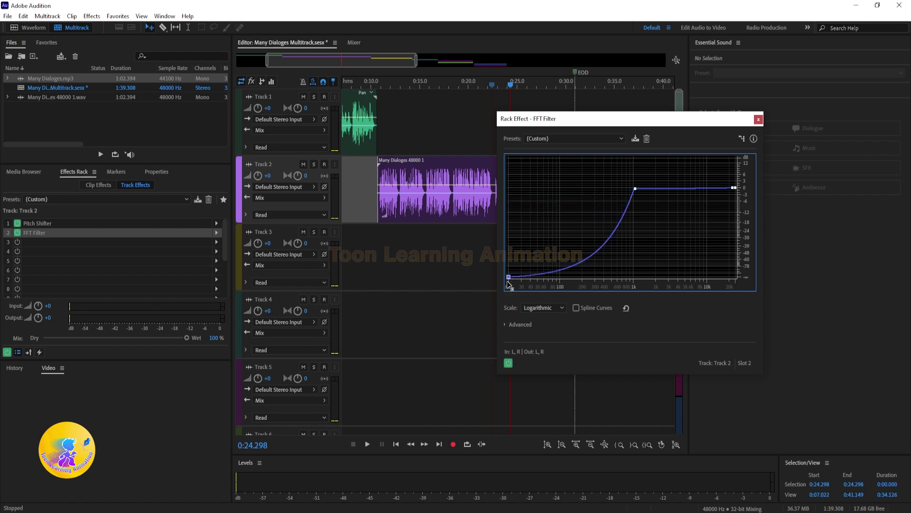
click(604, 247)
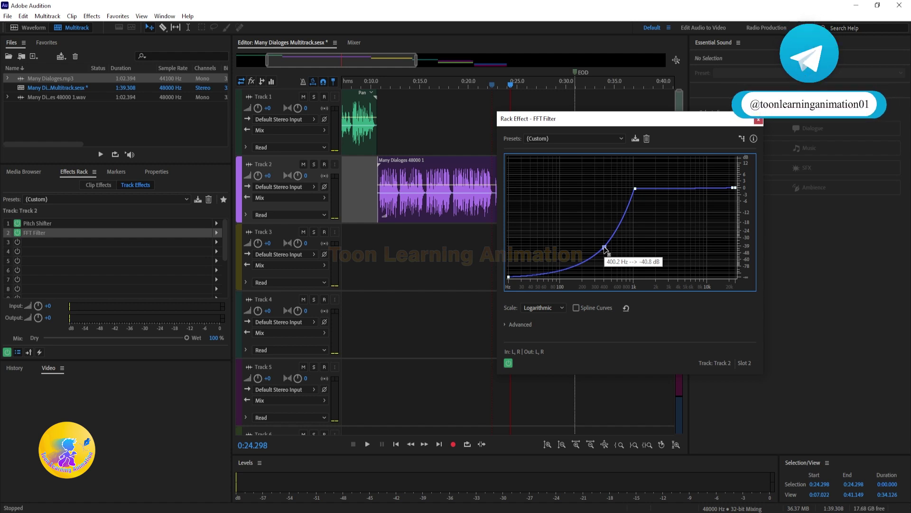
drag(604, 247, 584, 200)
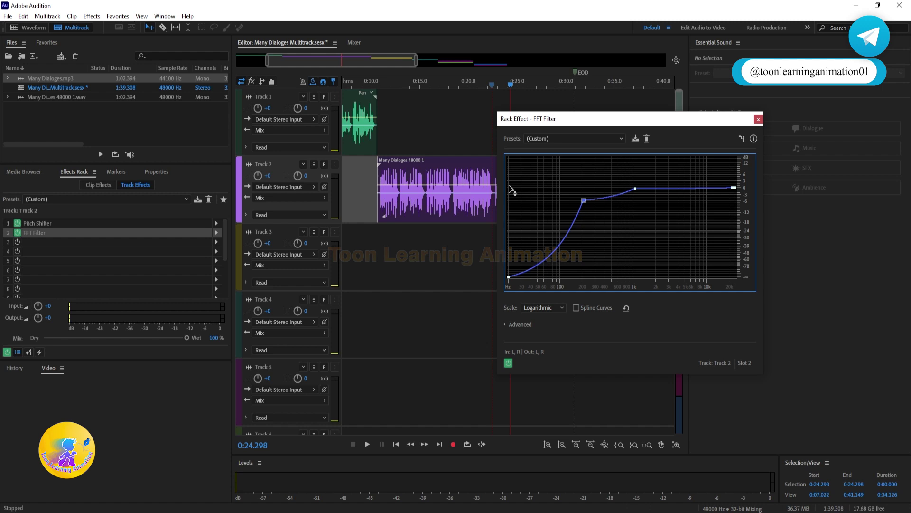
Step: Play the session from about 0:12 to hear Track 2 with the FFT Filter
click(392, 89)
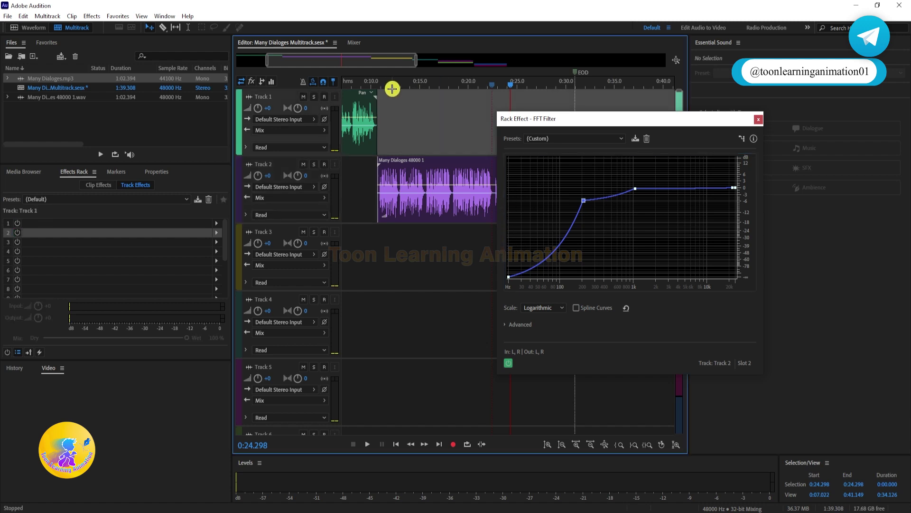
click(391, 89)
key(space)
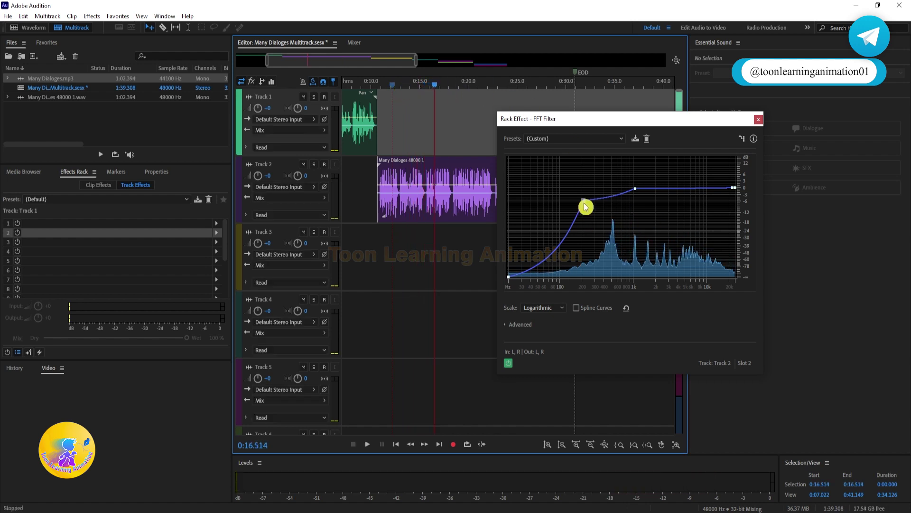
Step: Try raising the FFT curve's low-frequency point to about 117 Hz at 8.5 dB and listen to the result
drag(585, 206, 566, 171)
key(space)
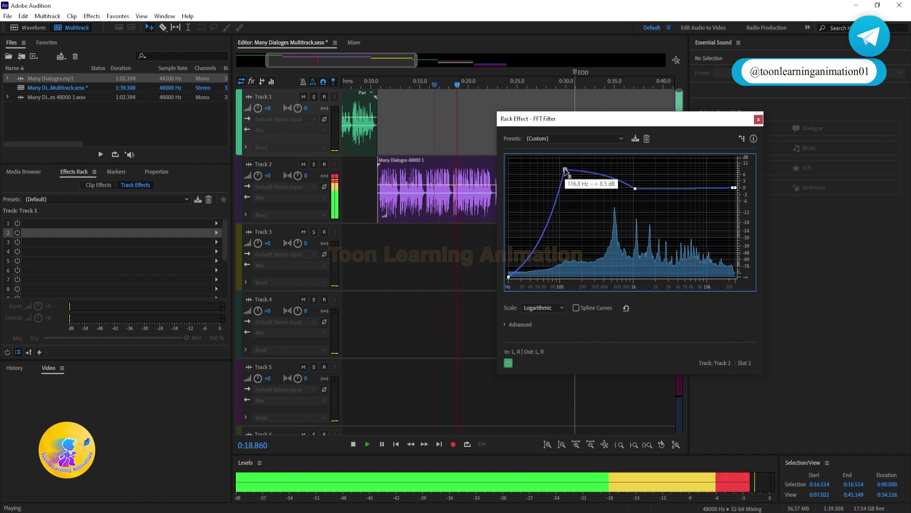
key(space)
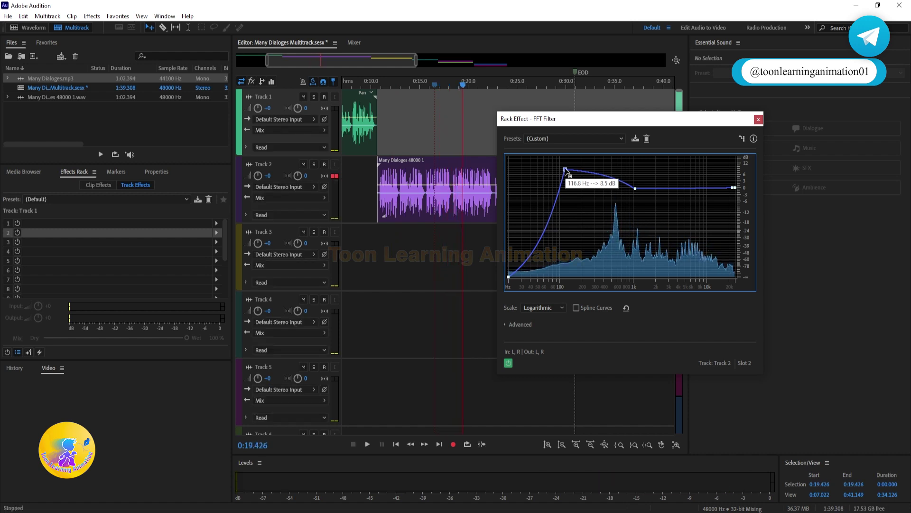
Step: Lower the FFT curve's low-frequency point to about 174 Hz at -5.2 dB, preview from about 0:16, and close the filter
drag(633, 120, 676, 159)
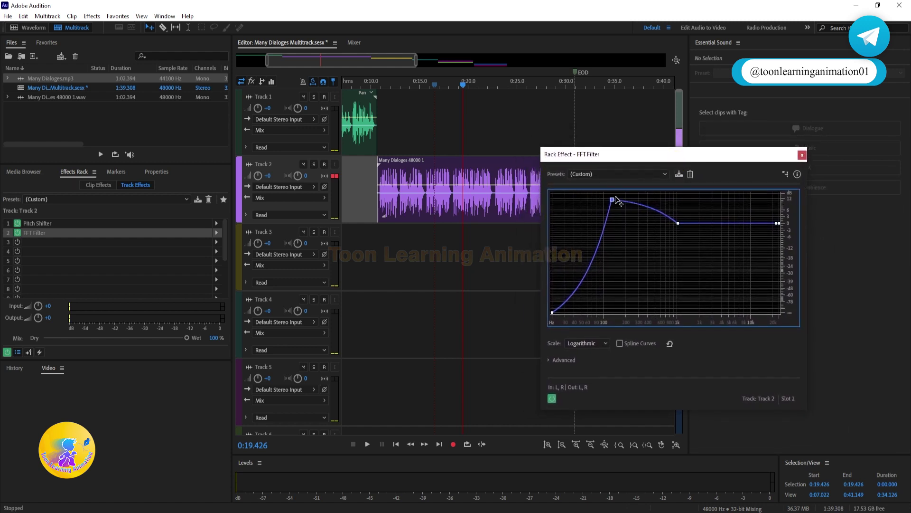
drag(616, 199, 621, 235)
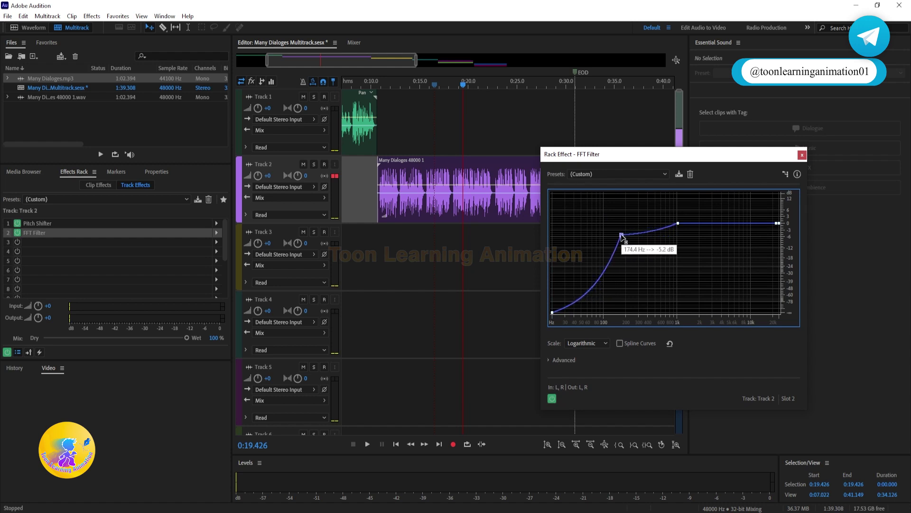
click(430, 86)
key(space)
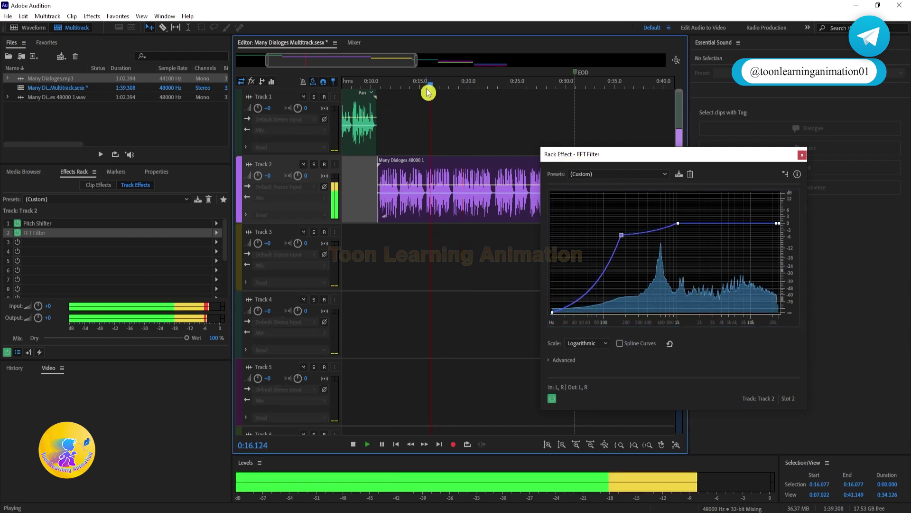
key(space)
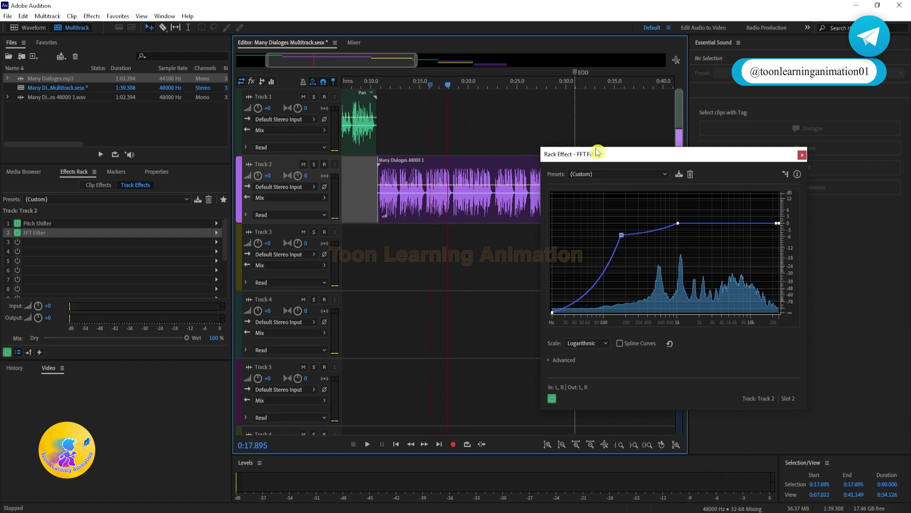
click(802, 155)
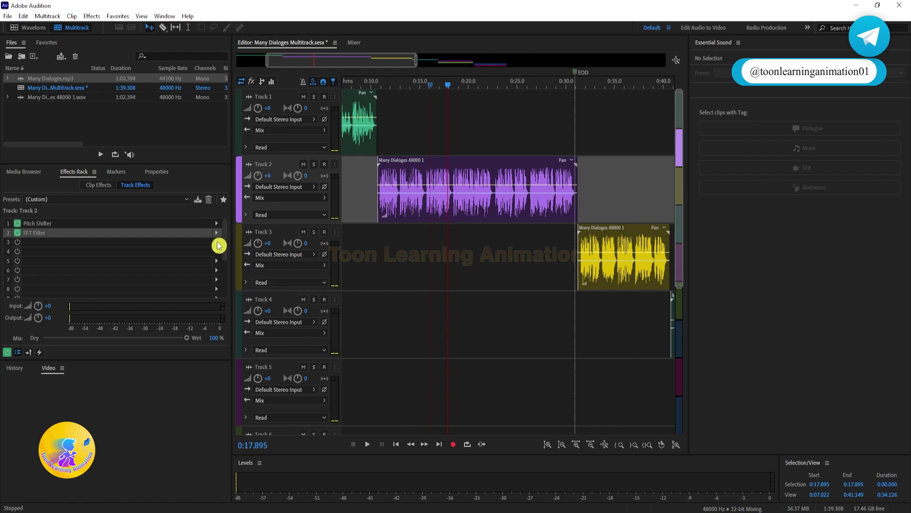
Step: Add a Scientific Filter to the third slot of Track 2's effects rack with the Drop Off Below 250Hz preset
click(217, 242)
mouse_move(260, 300)
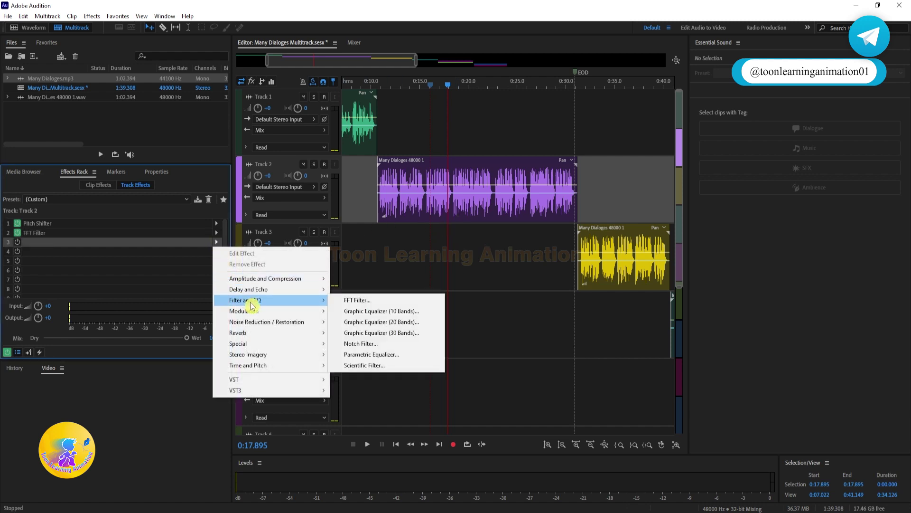
click(362, 366)
click(383, 134)
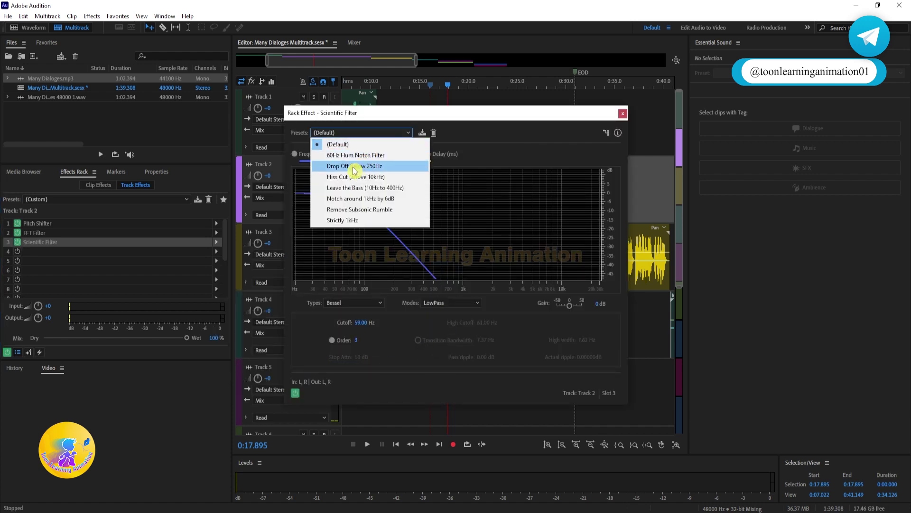
click(366, 132)
click(358, 135)
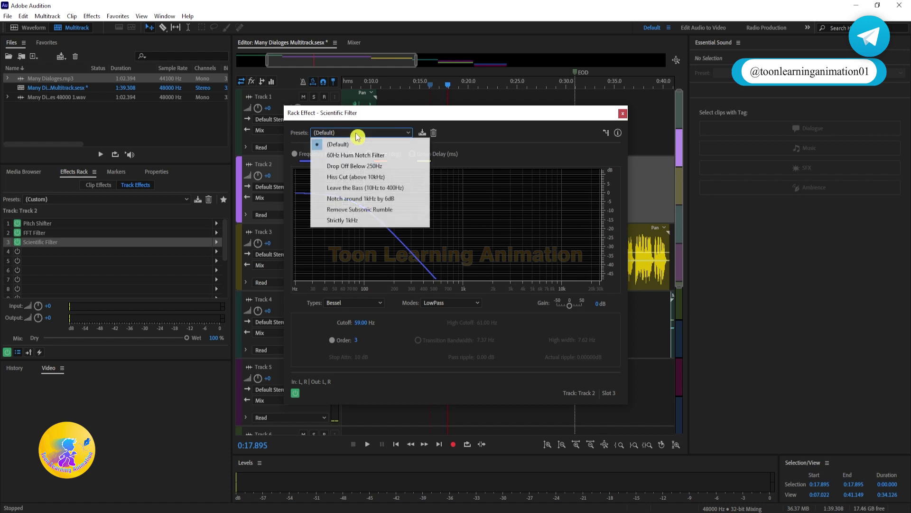
click(343, 166)
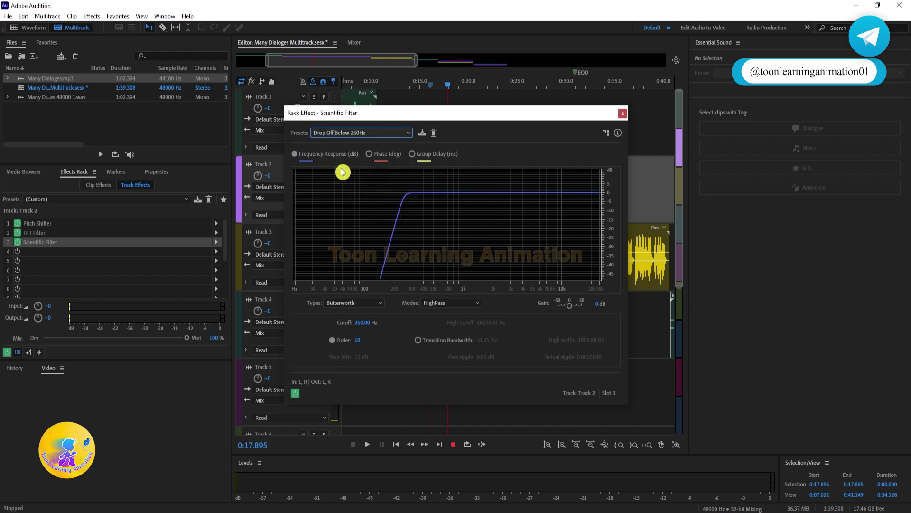
Step: Set the Scientific Filter's cutoff to 100 Hz and close its settings
click(359, 322)
text(100)
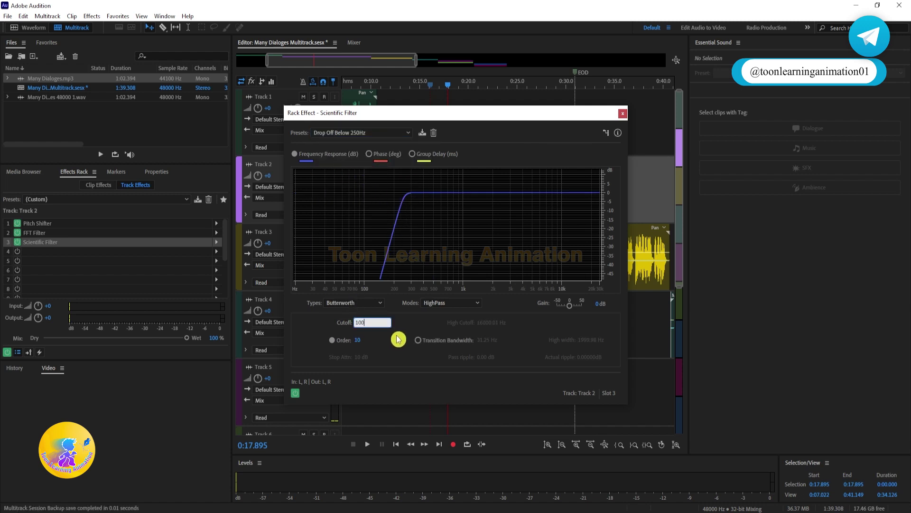
key(Return)
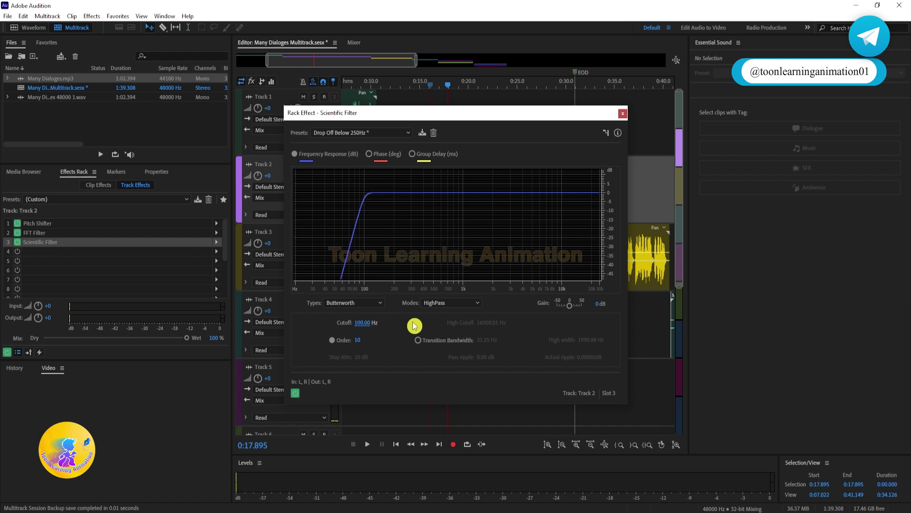
click(623, 113)
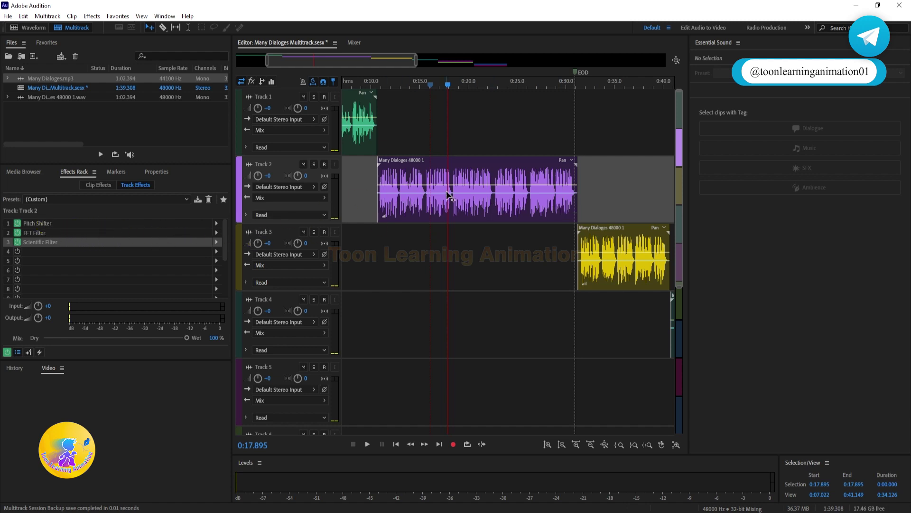
Step: Set Track 2's Pitch Shifter to 2 semi-tones and 13 cents, then close its settings
double_click(37, 223)
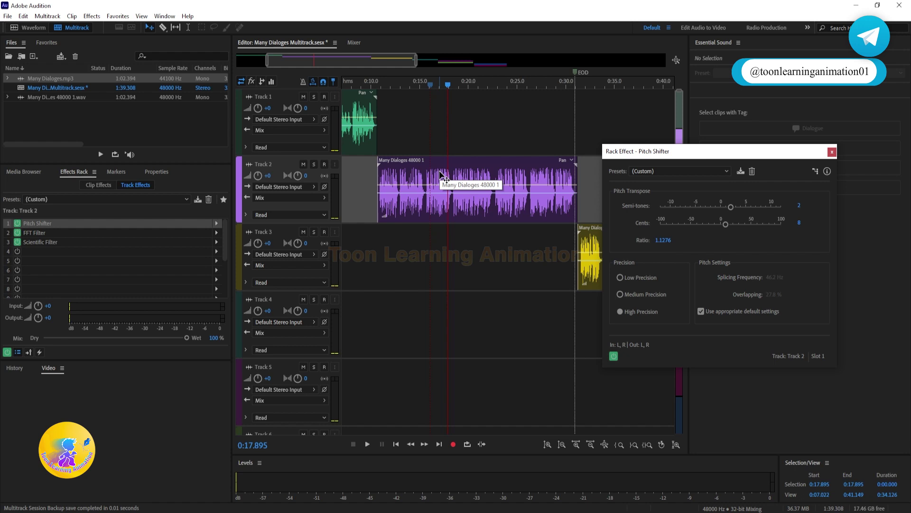
drag(731, 207, 728, 226)
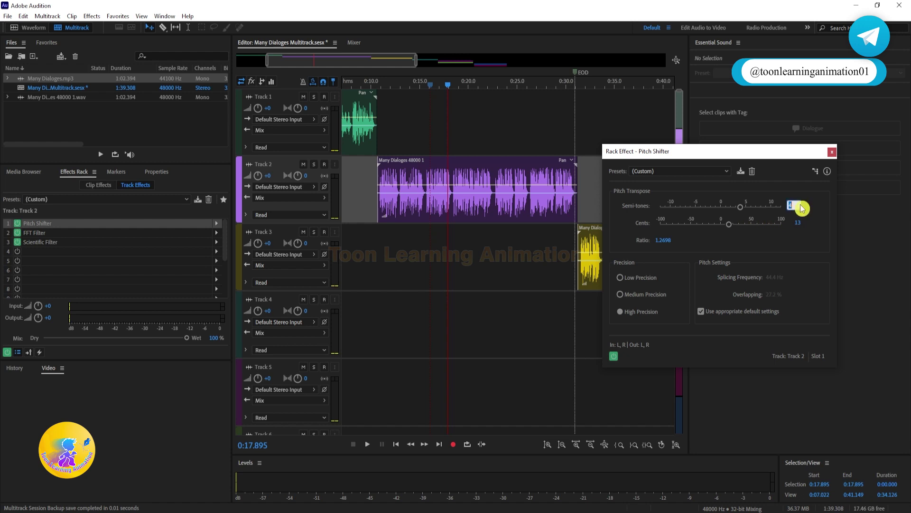
text(2)
key(Tab)
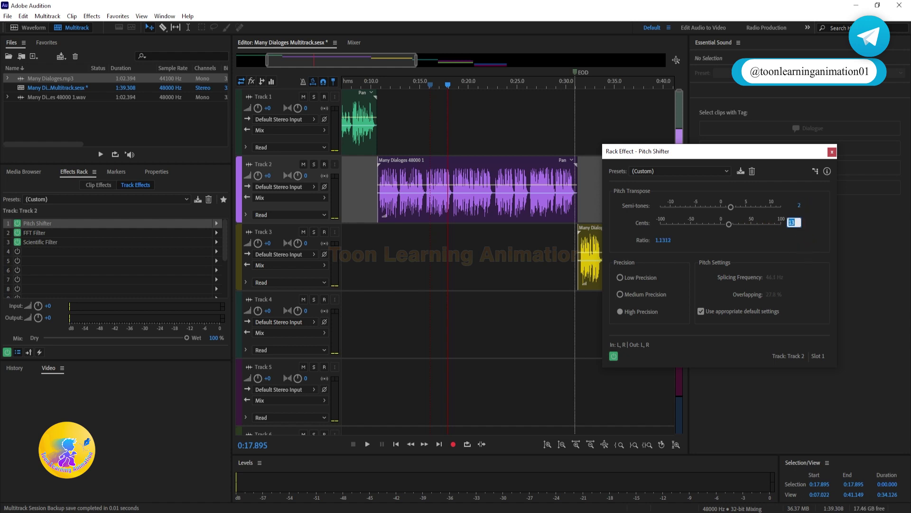
click(832, 152)
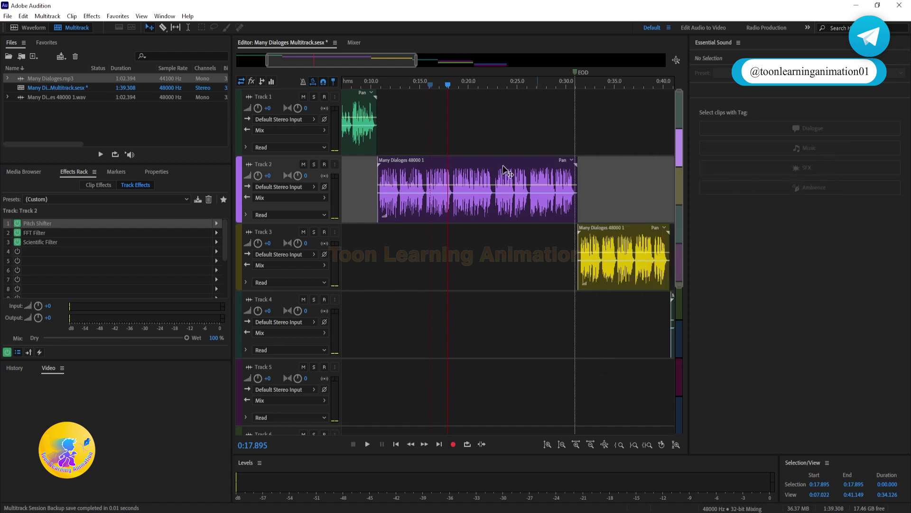
Step: Play the Track 2 dialogue from about 0:11 to hear the combined effects
click(384, 86)
key(space)
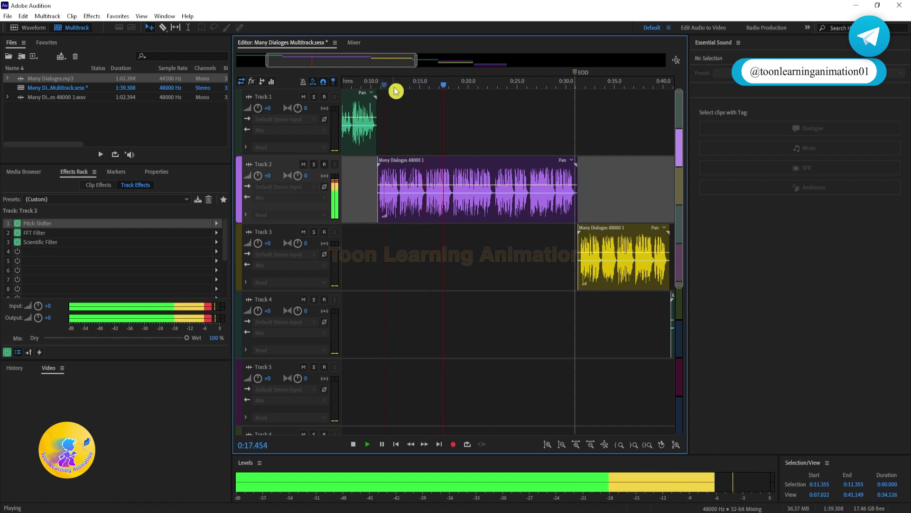
key(space)
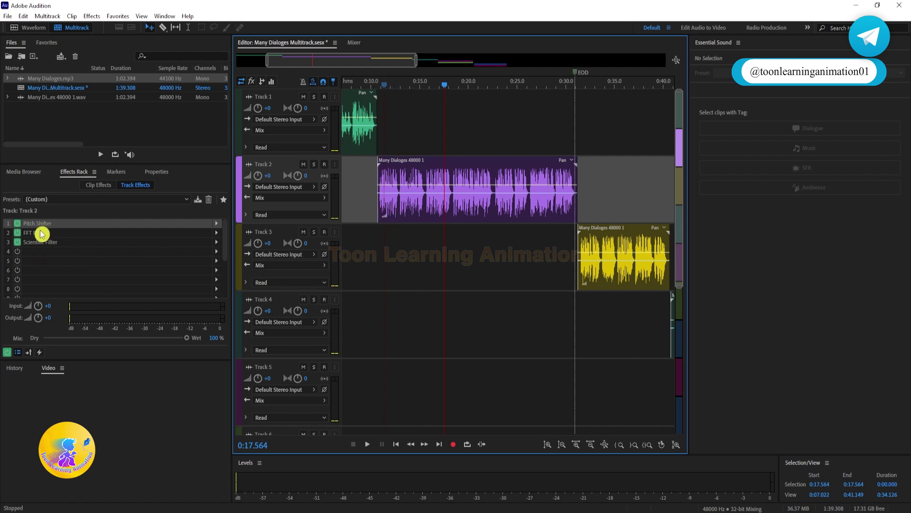
Step: Play the Track 3 dialogue from about 0:31 to hear its unprocessed voice
drag(333, 60, 402, 61)
click(426, 86)
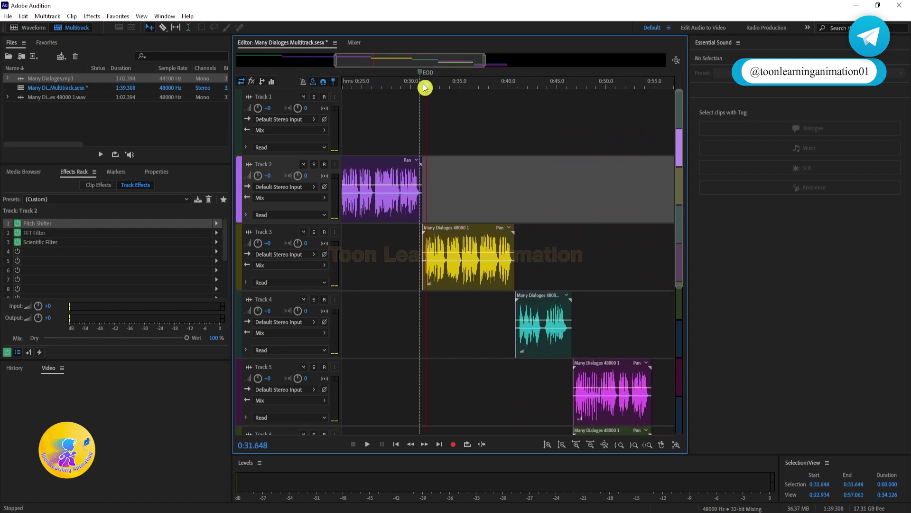
key(space)
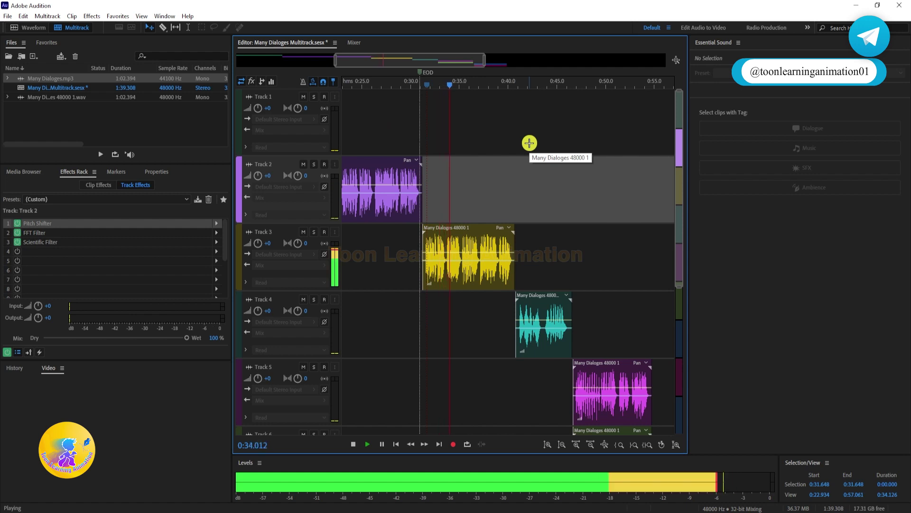
key(space)
Step: Compare the effects racks of Track 2 and Track 3, ending with Track 3 selected
click(549, 257)
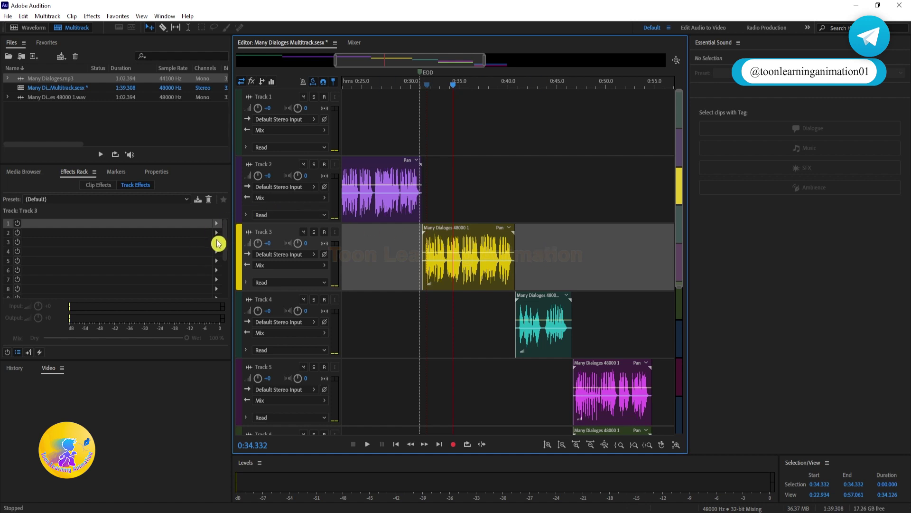
click(501, 176)
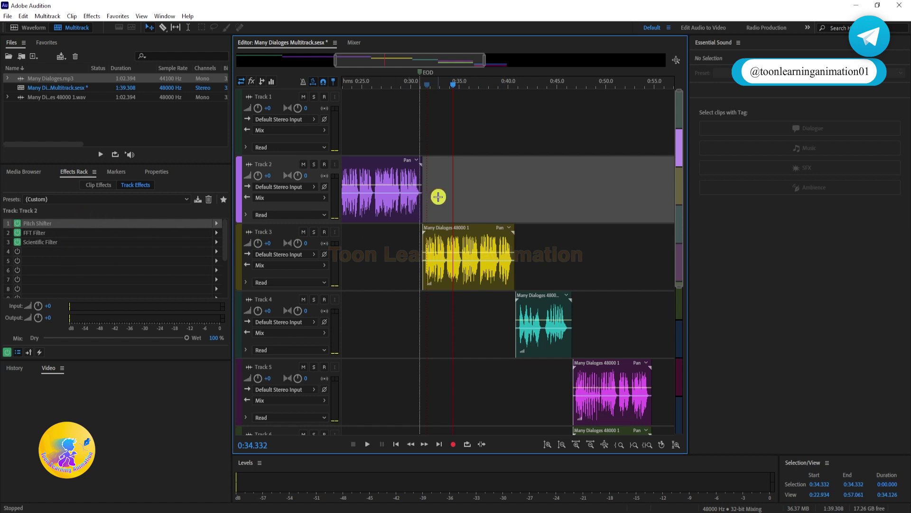
click(554, 259)
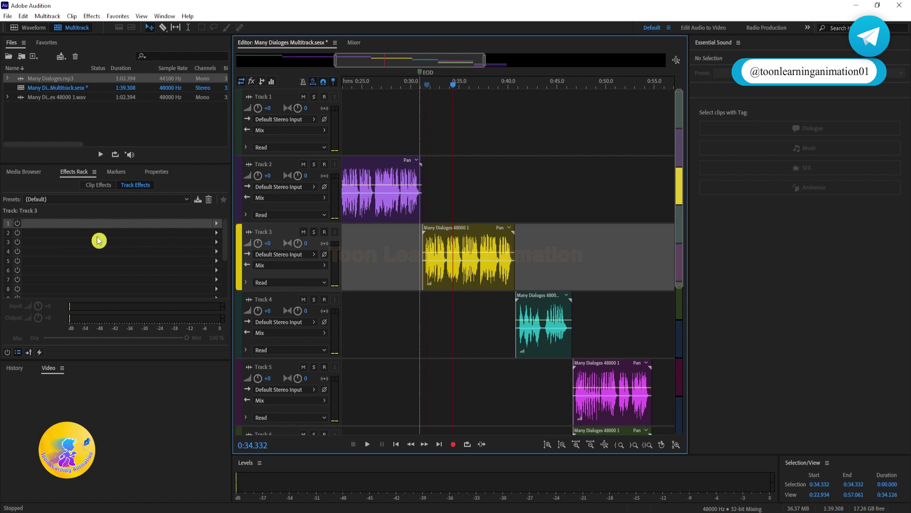
Step: Try the Track 3 clip on Track 2 at the same time position and listen to it through that track's effects
click(473, 242)
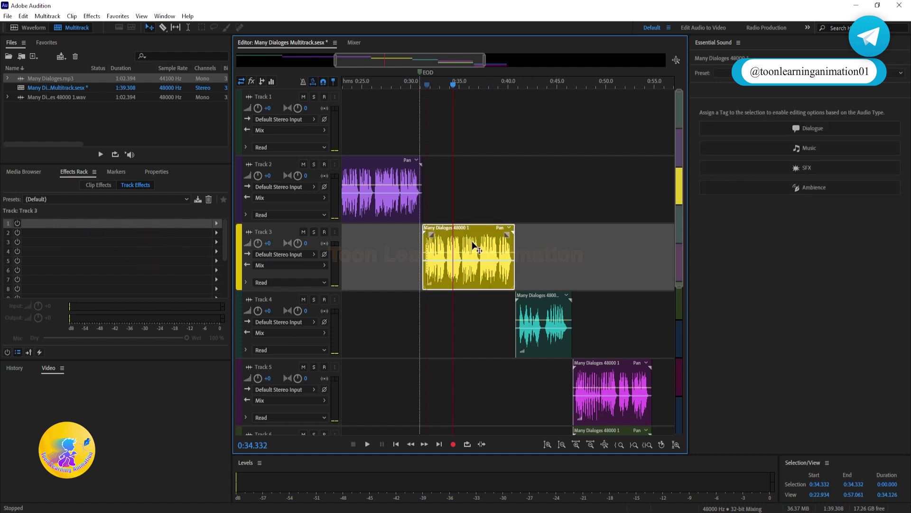
drag(472, 241, 472, 210)
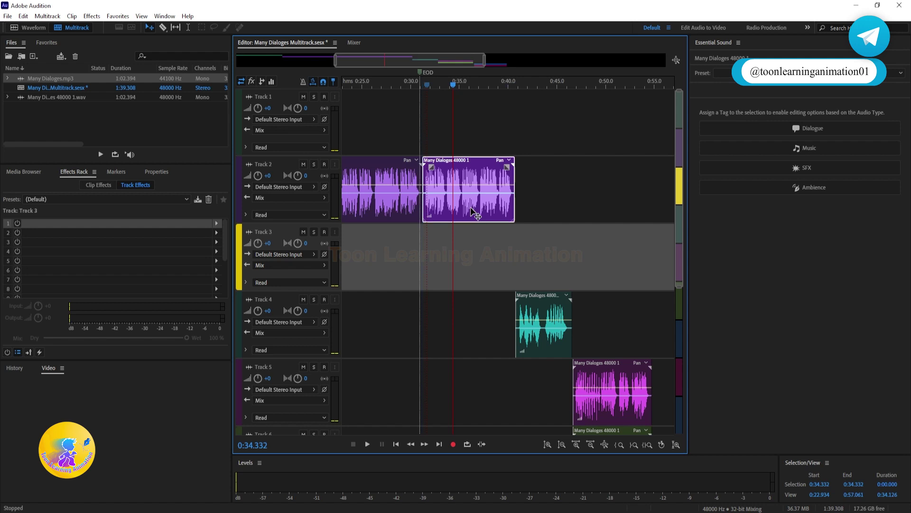
click(420, 88)
key(space)
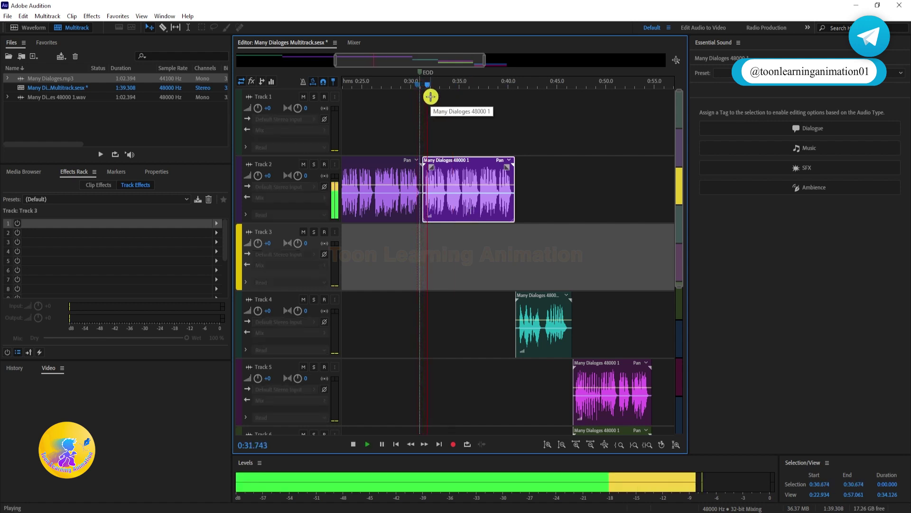
key(space)
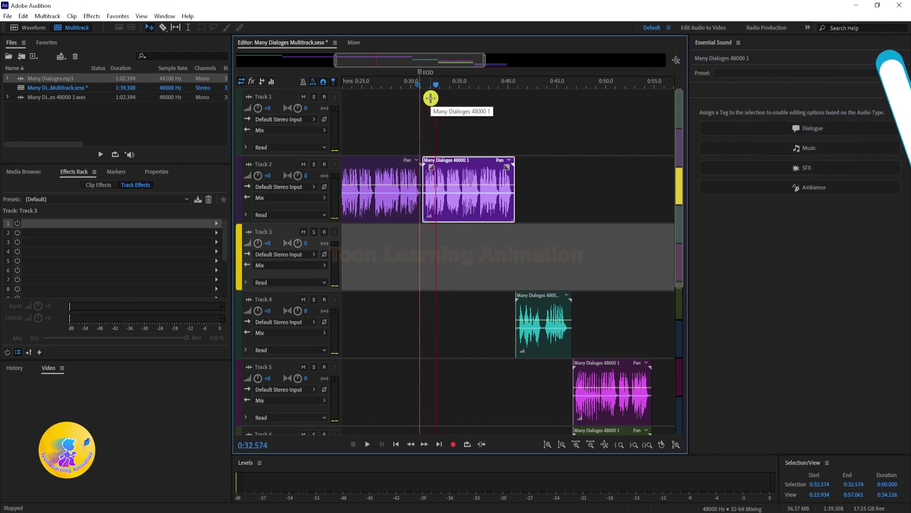
click(543, 205)
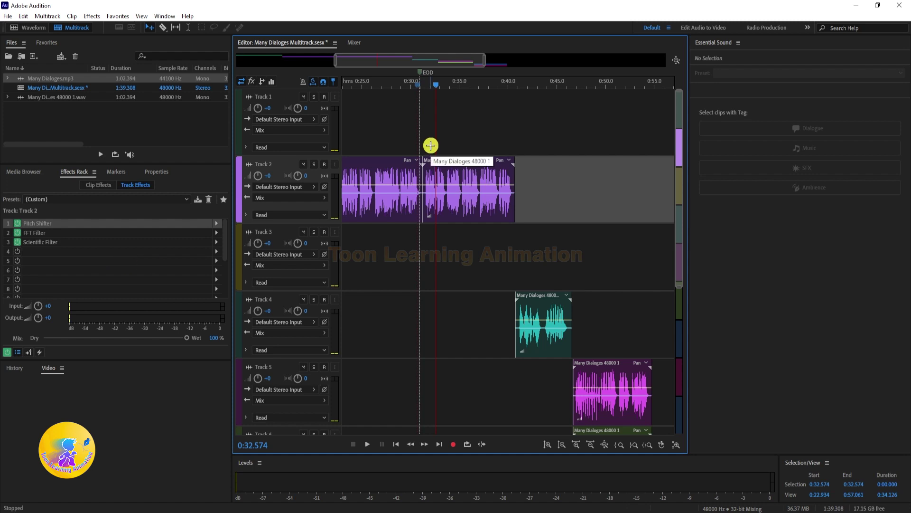
key(space)
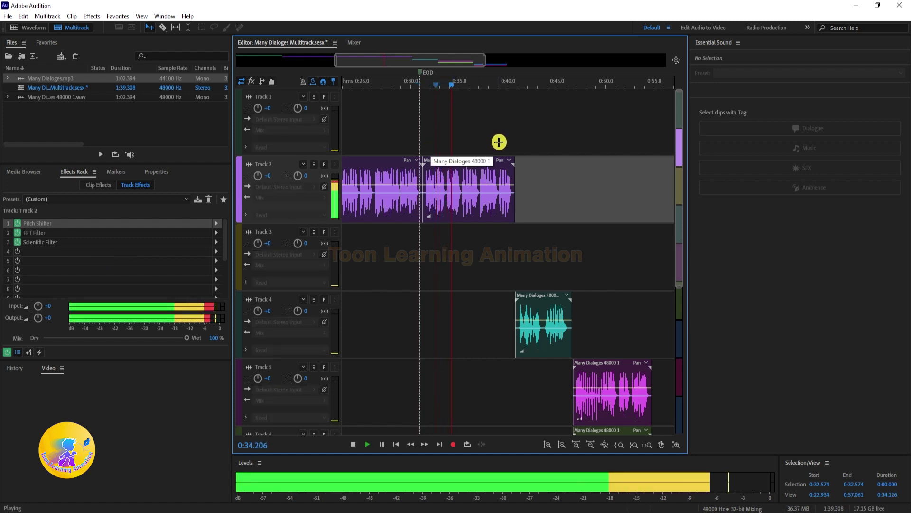
key(space)
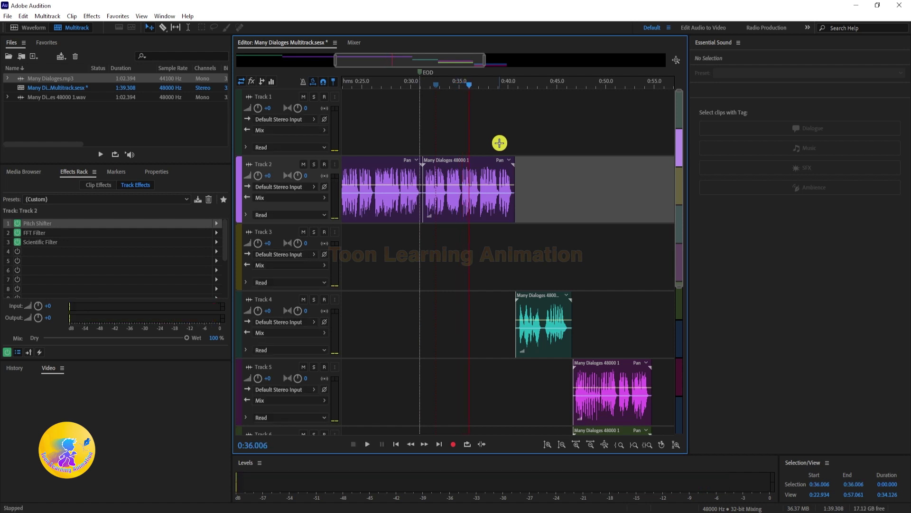
Step: Return the clip to Track 3 and play it from about 0:36 for comparison
key(alt+Down)
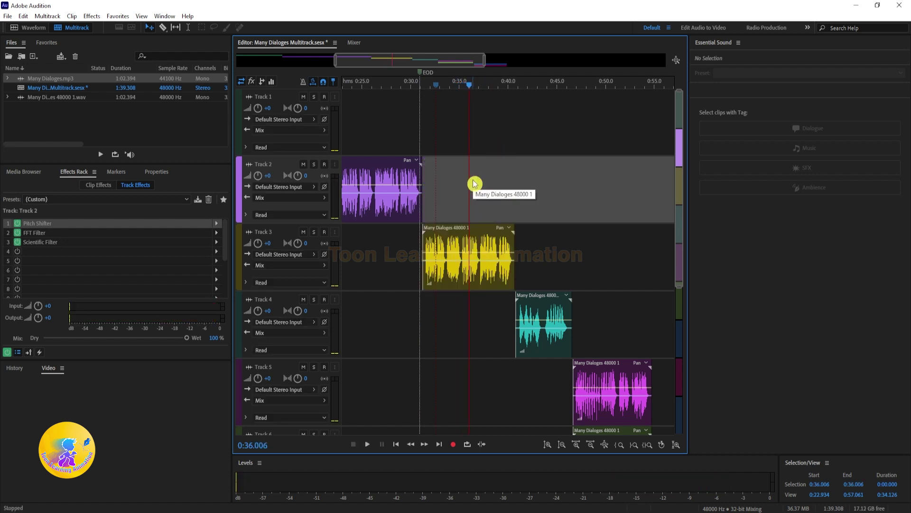
key(space)
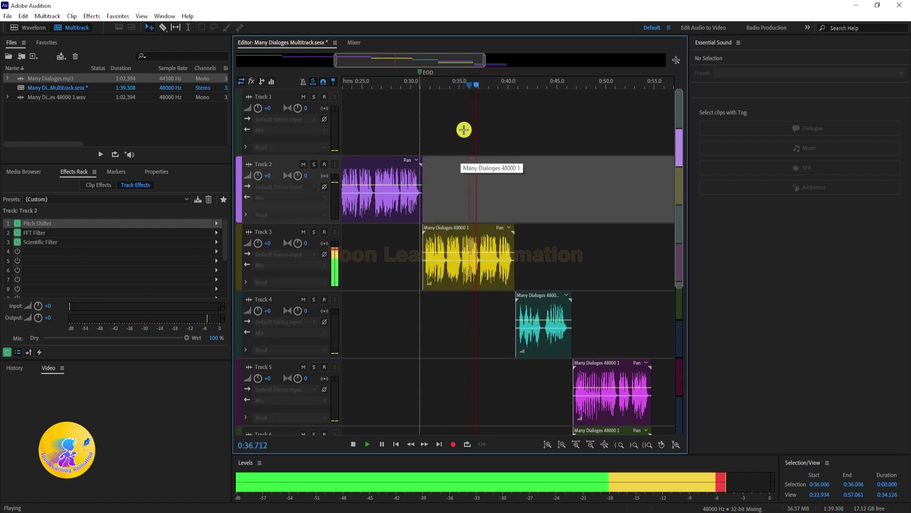
key(space)
Step: Add a Pitch Shifter to the first slot of Track 3's effects rack and move its window clear of the clip
click(535, 250)
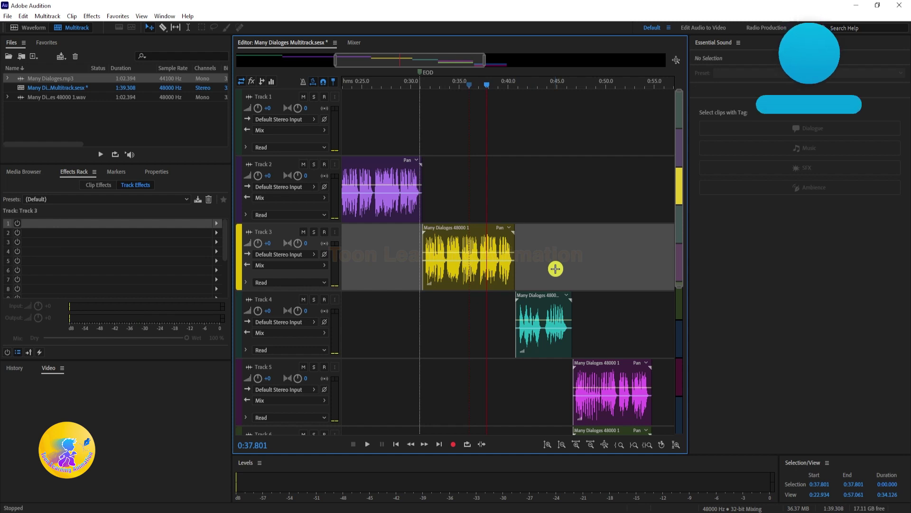
click(217, 223)
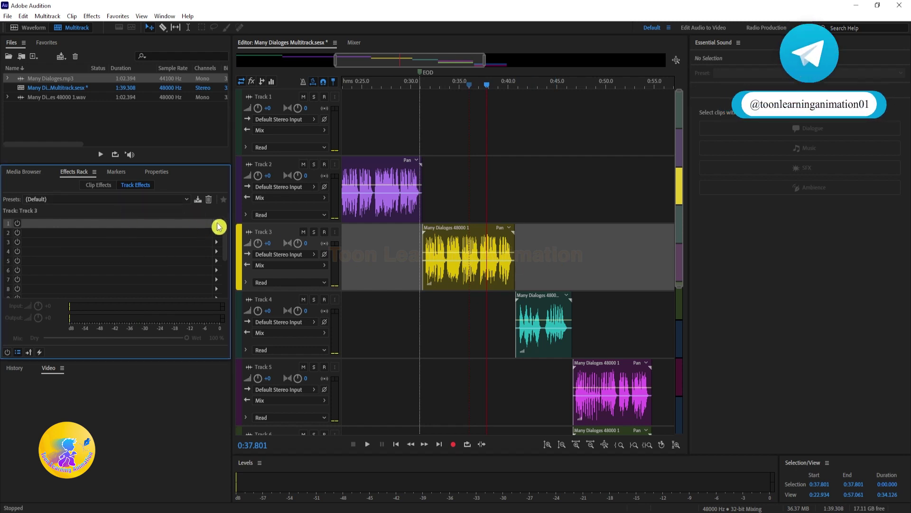
mouse_move(251, 348)
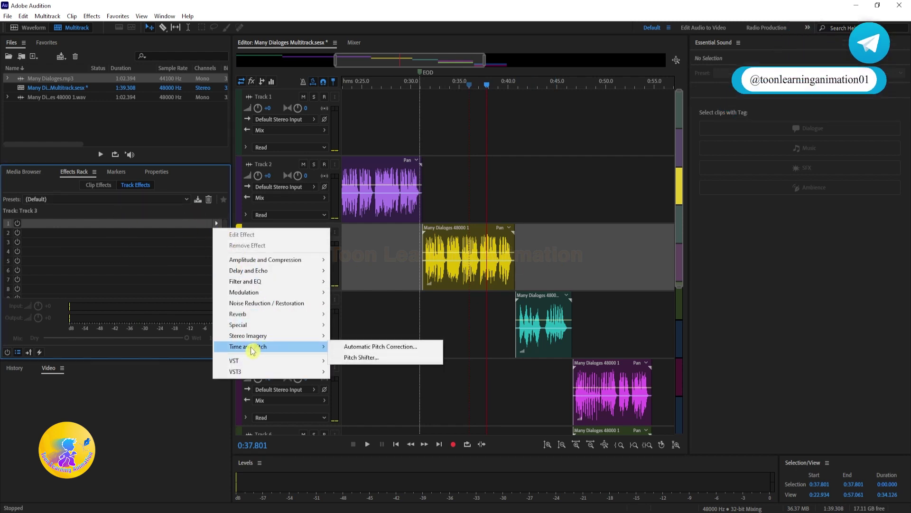
click(369, 360)
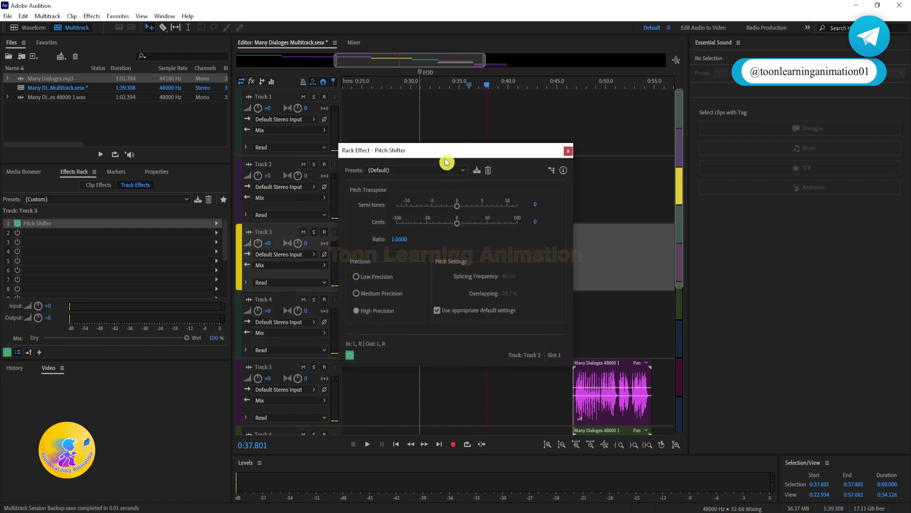
drag(446, 158, 636, 169)
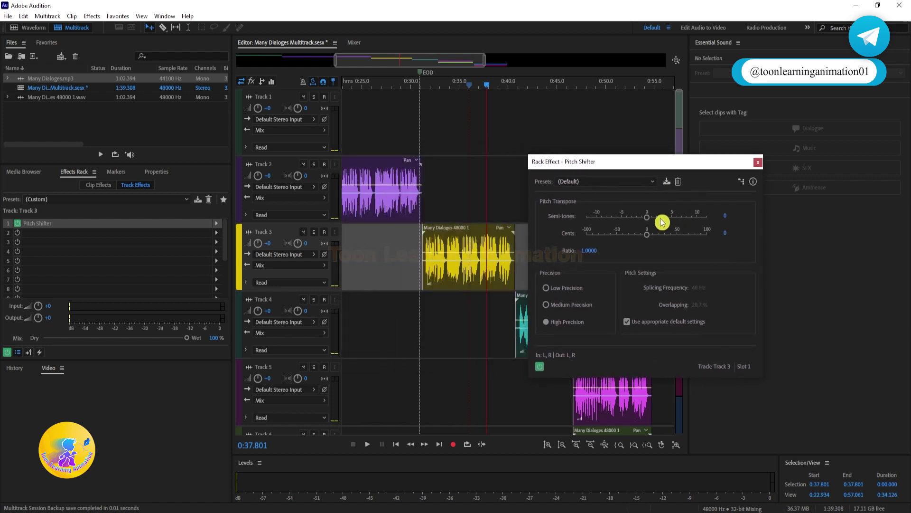
Step: Set Track 3's Pitch Shifter to -2 semi-tones and -5 cents and preview the dialogue from about 0:33
drag(663, 219, 641, 220)
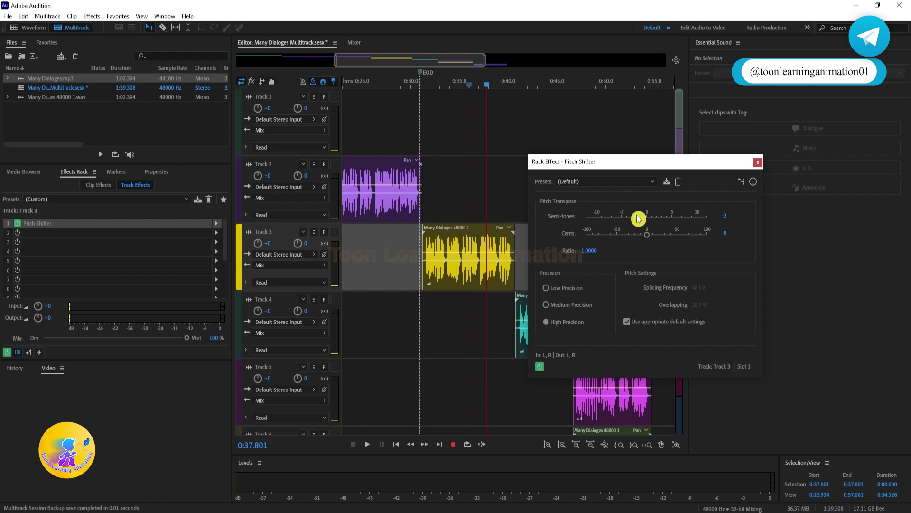
drag(638, 218, 638, 218)
click(443, 84)
key(space)
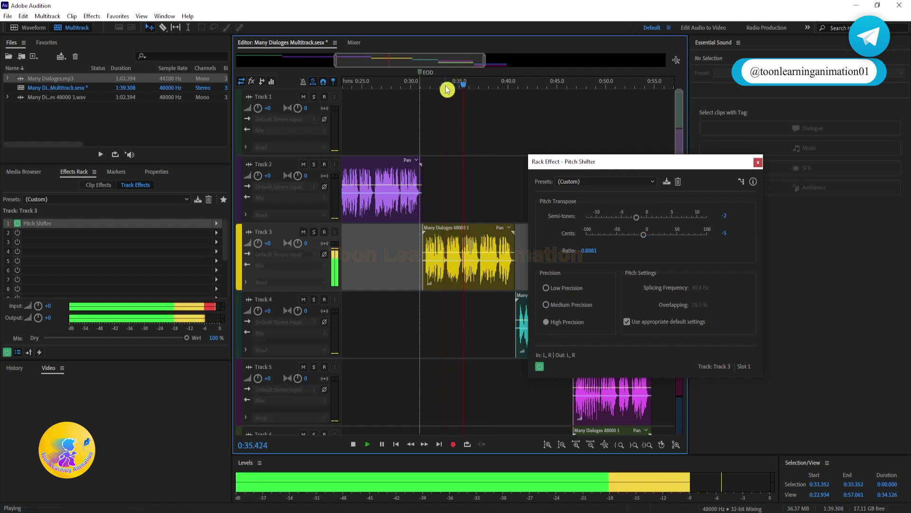
key(space)
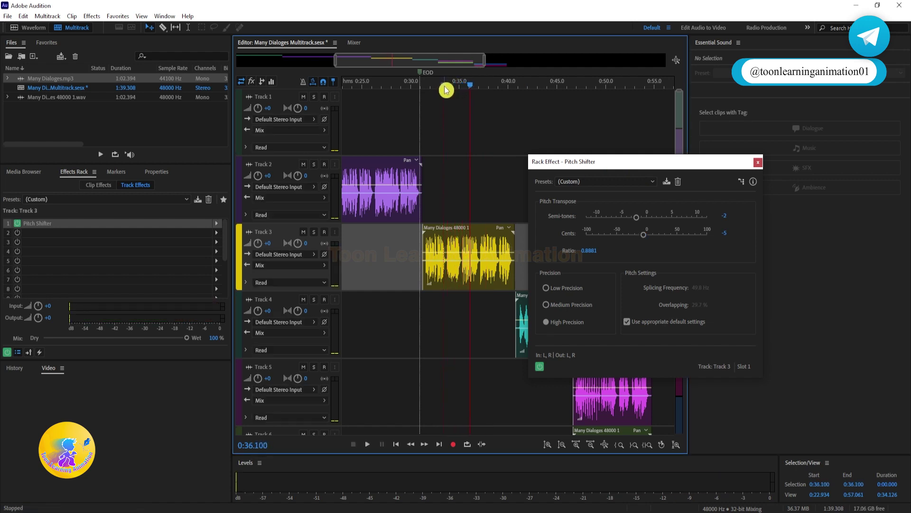
Step: Close the Pitch Shifter settings and play the Track 3 dialogue from about 0:32
click(758, 162)
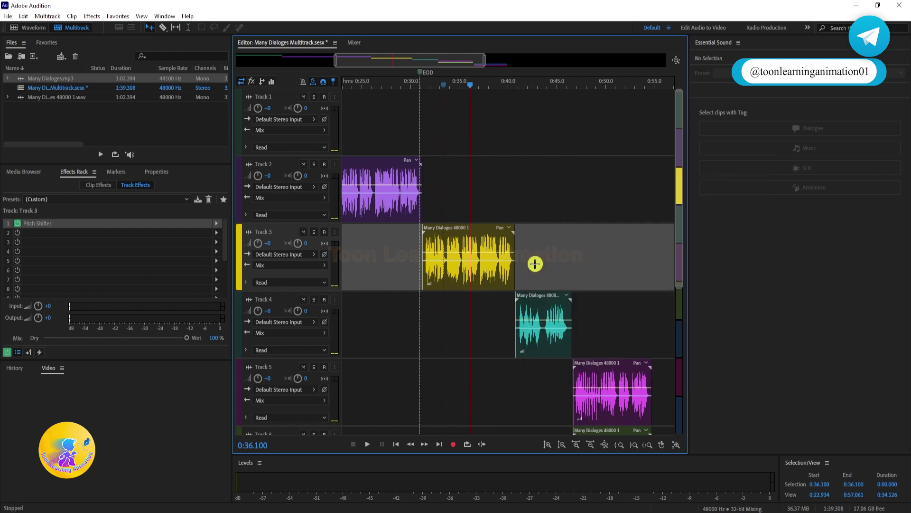
click(430, 85)
key(space)
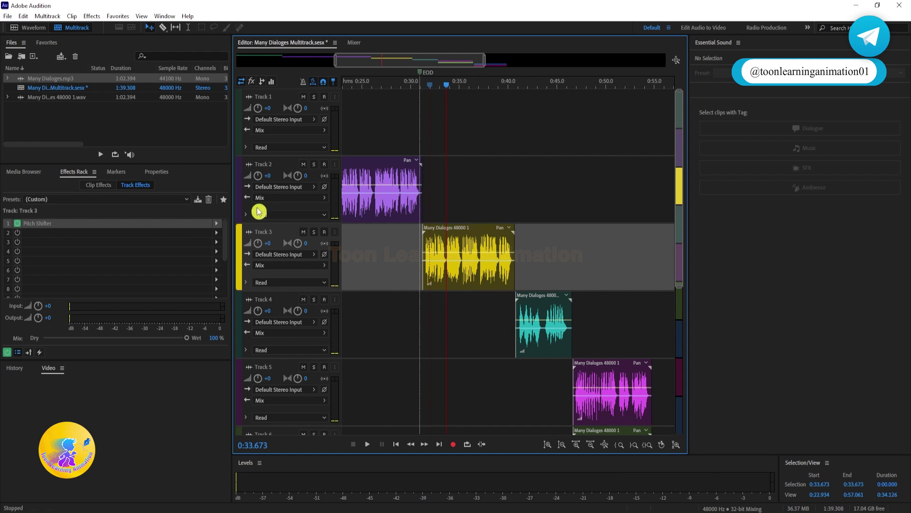
Step: Lower Track 3's Pitch Shifter to -4 semi-tones and preview the dialogue from about 0:34
double_click(38, 224)
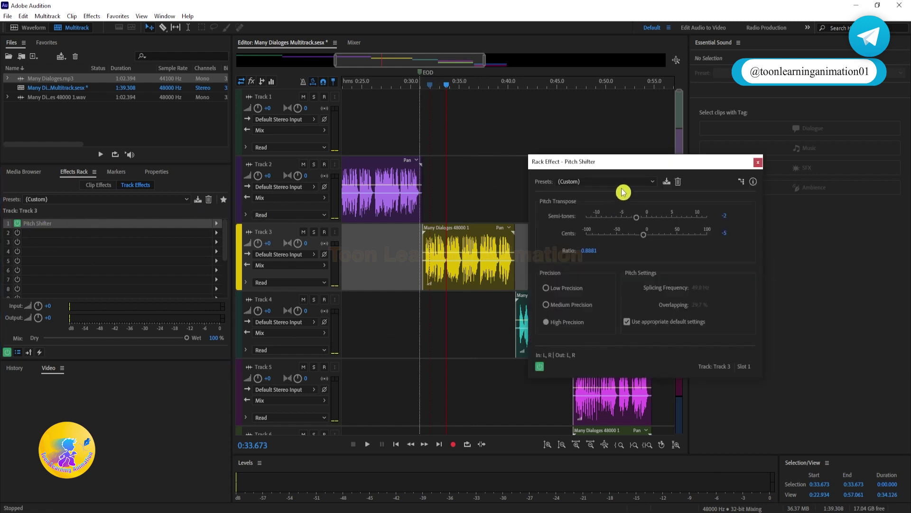
drag(636, 167, 669, 159)
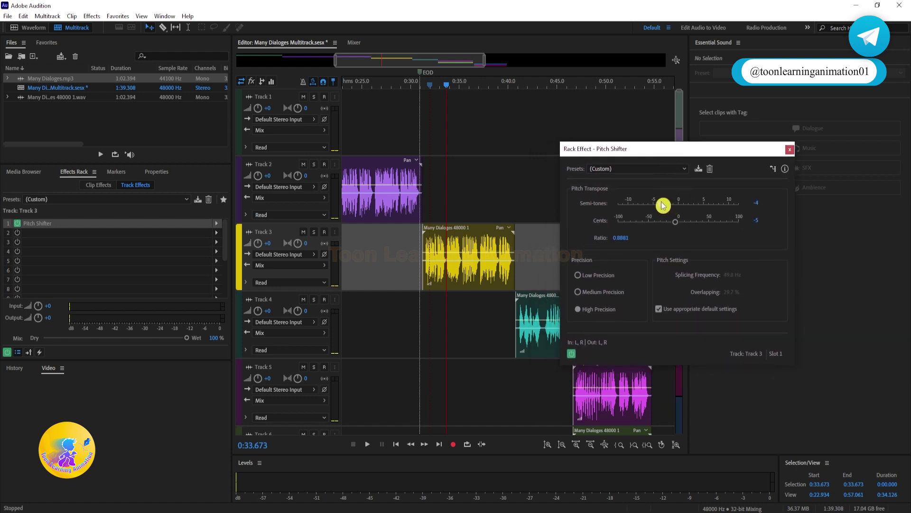
drag(663, 205, 660, 205)
click(427, 90)
key(space)
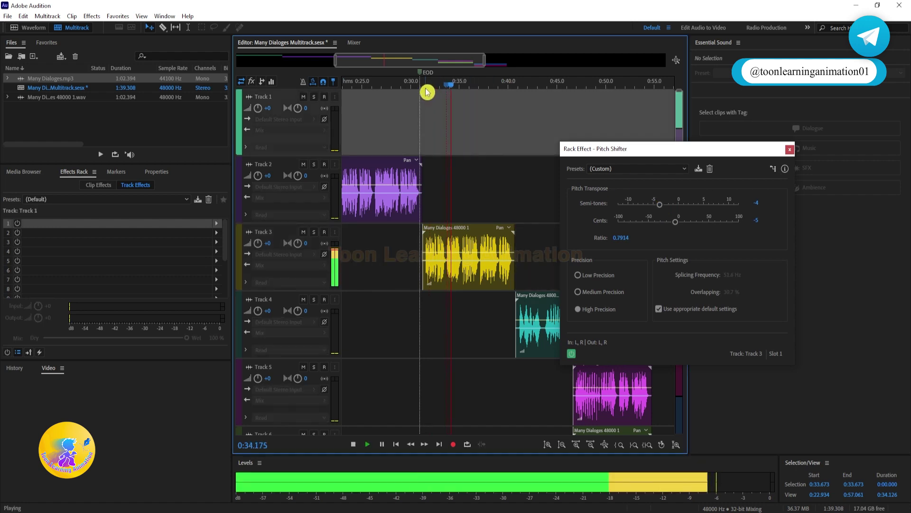
key(space)
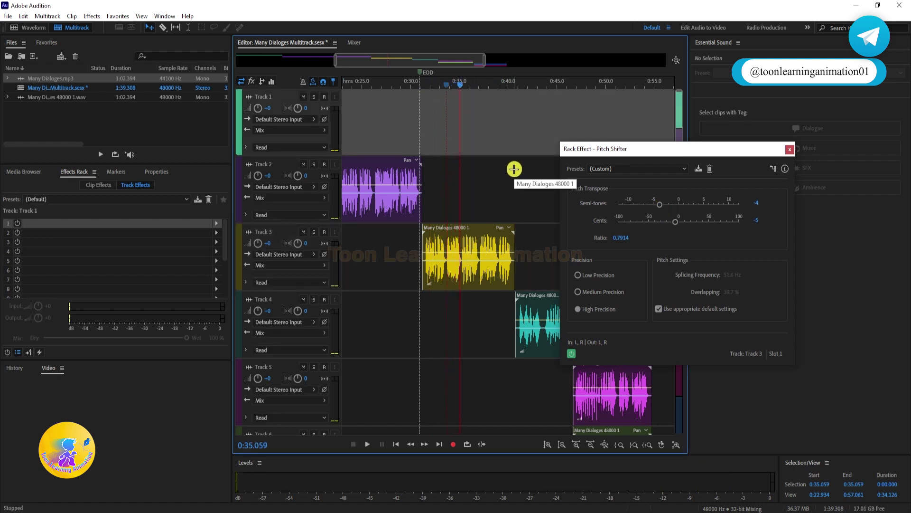
Step: Try 2 semi-tones in Track 3's Pitch Shifter and preview the dialogue from about 0:32
click(756, 202)
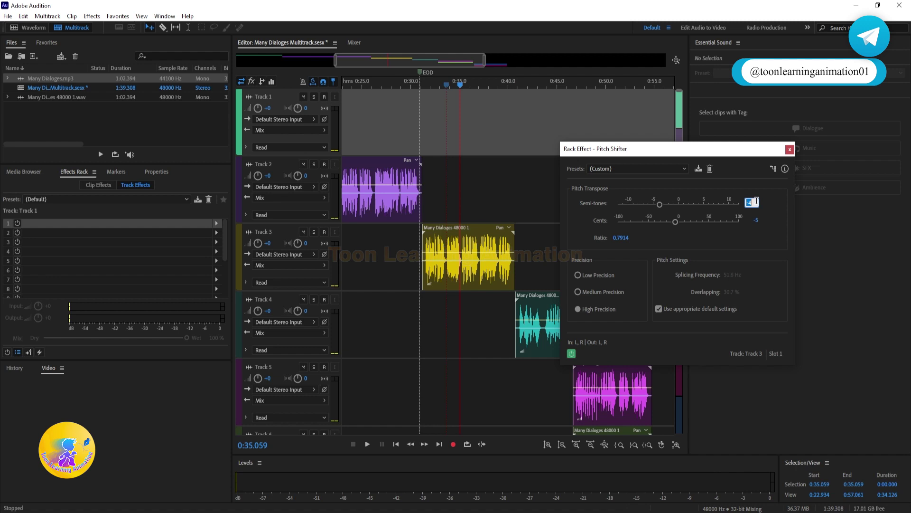
text(2)
key(Return)
click(432, 86)
key(space)
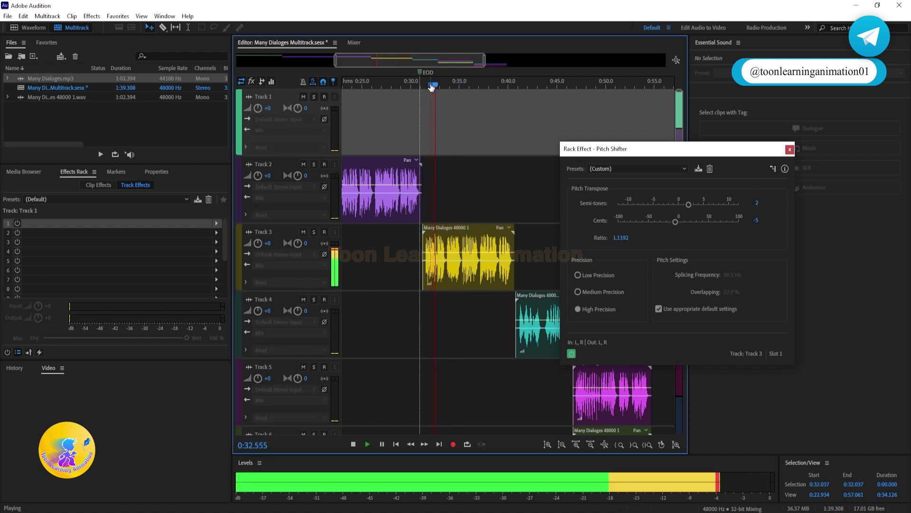
key(space)
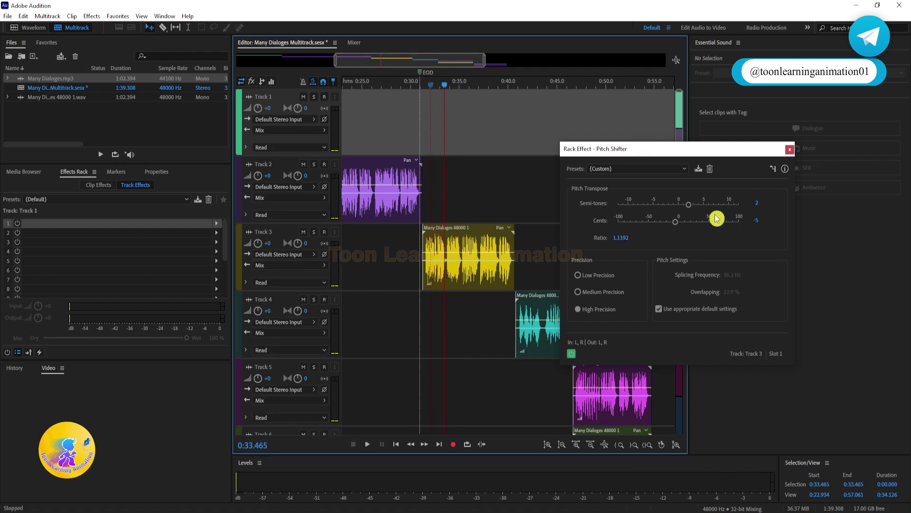
Step: Set Track 3's Pitch Shifter to -2 semi-tones and preview the dialogue from about 0:32
click(758, 204)
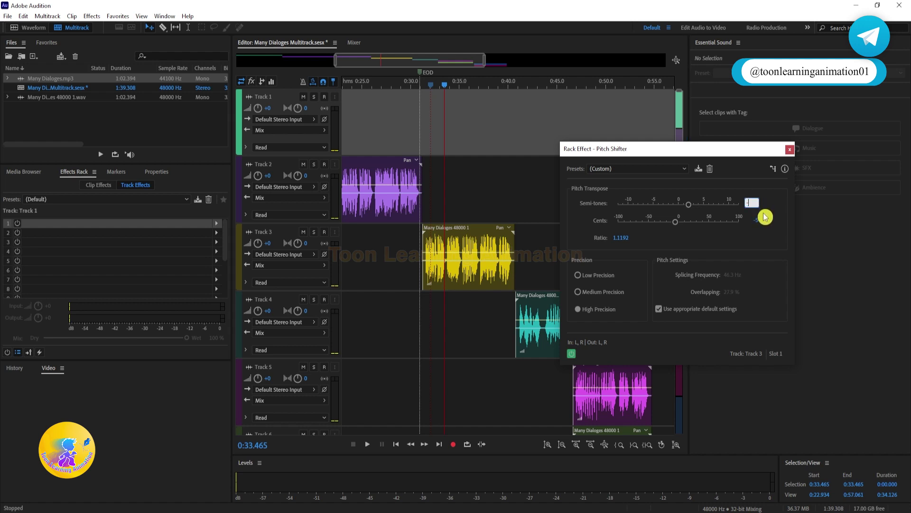
text(-)
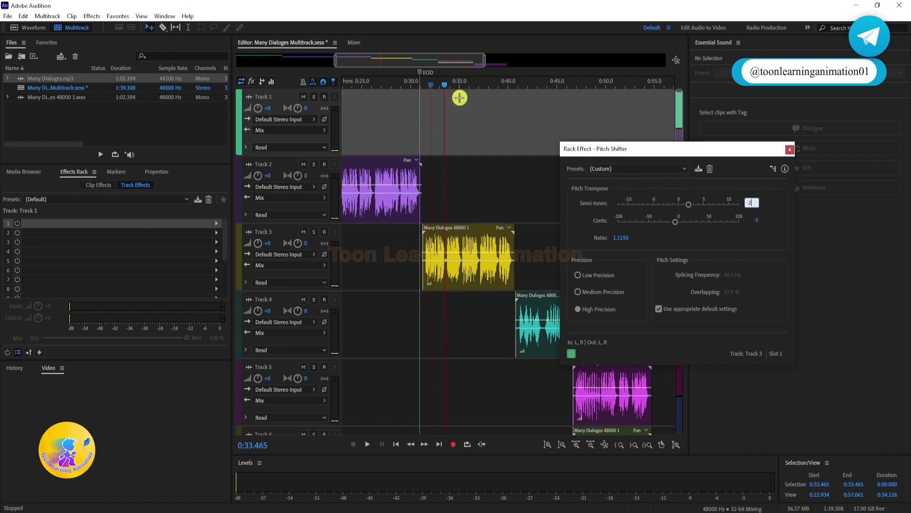
text(2)
click(434, 92)
key(space)
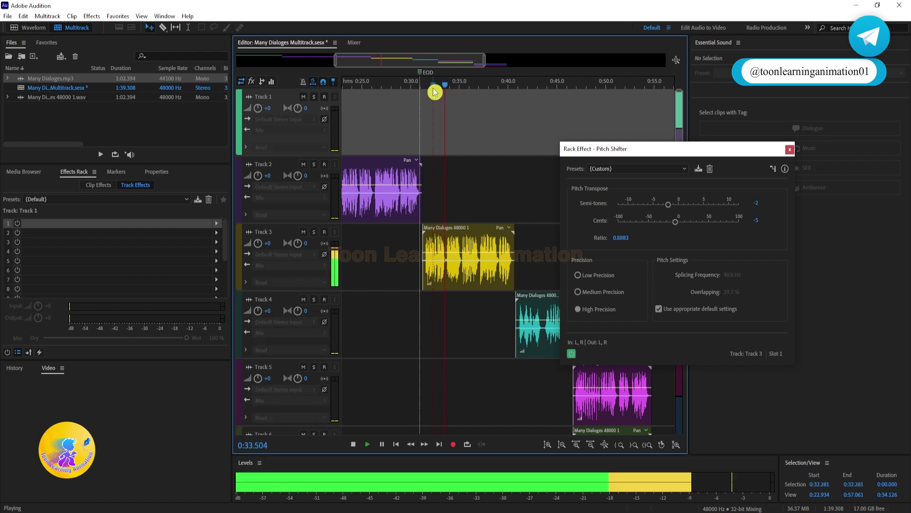
key(space)
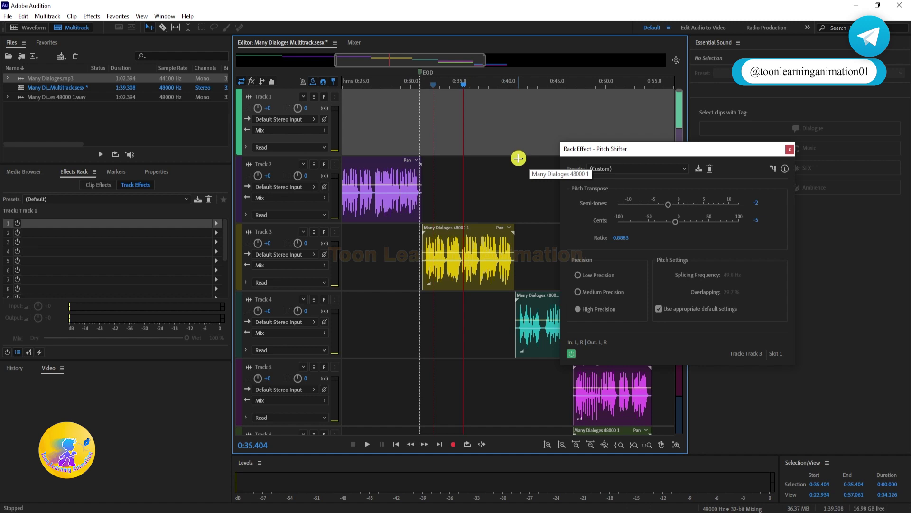
Step: Play more of the Track 3 dialogue from about 0:35 and close the Pitch Shifter settings
key(space)
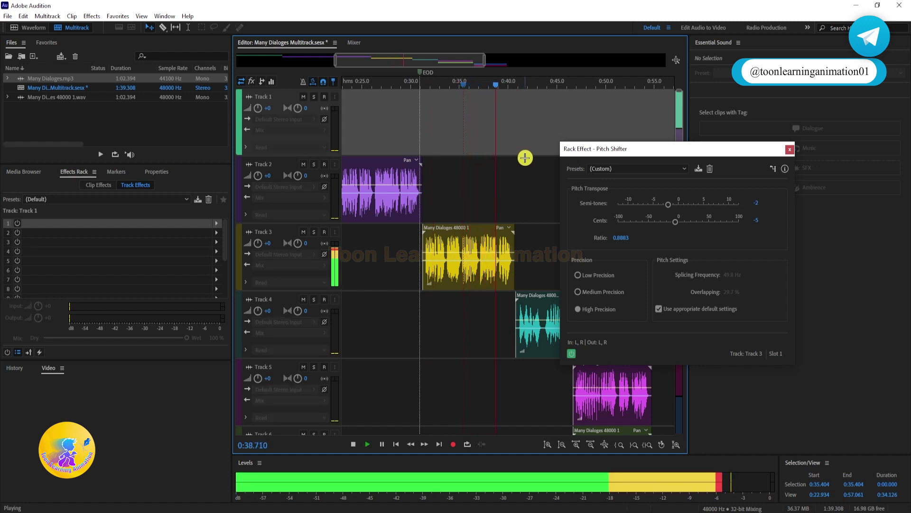
key(space)
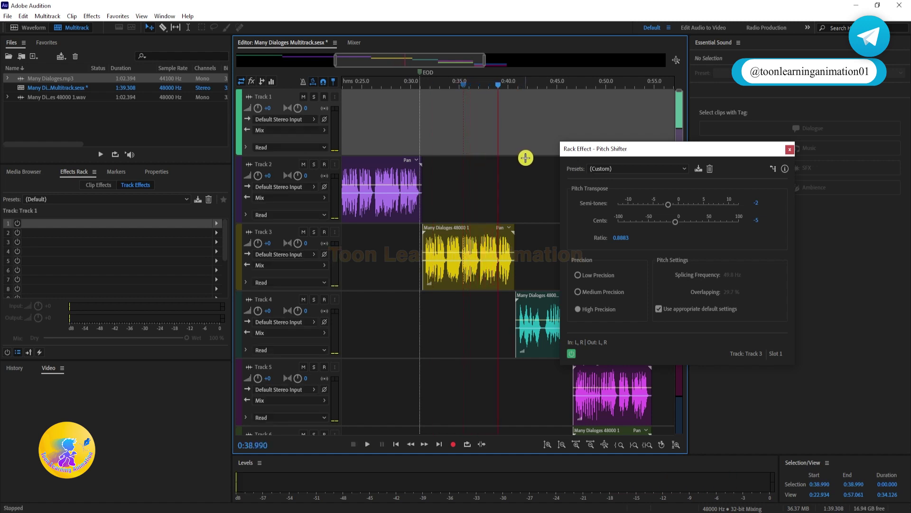
click(789, 149)
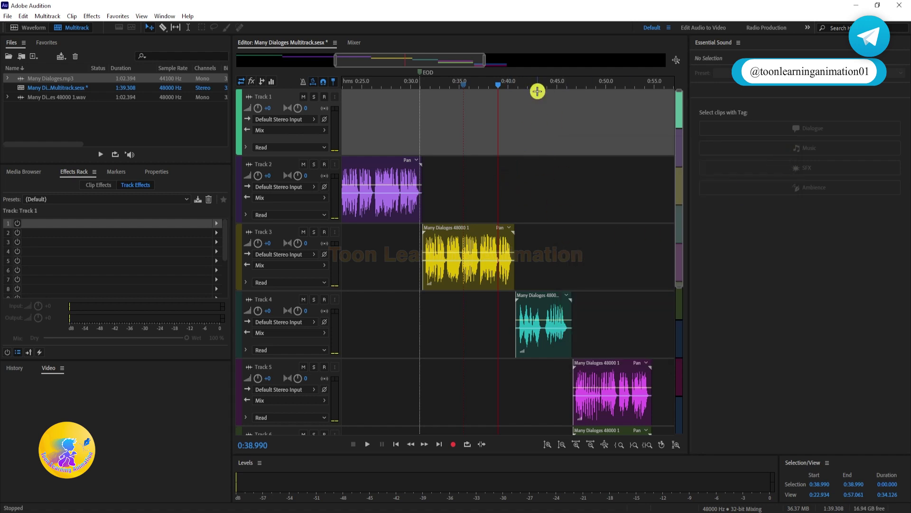
Step: Play the beginning of the Track 4 dialogue from about 0:40.6
click(515, 87)
key(space)
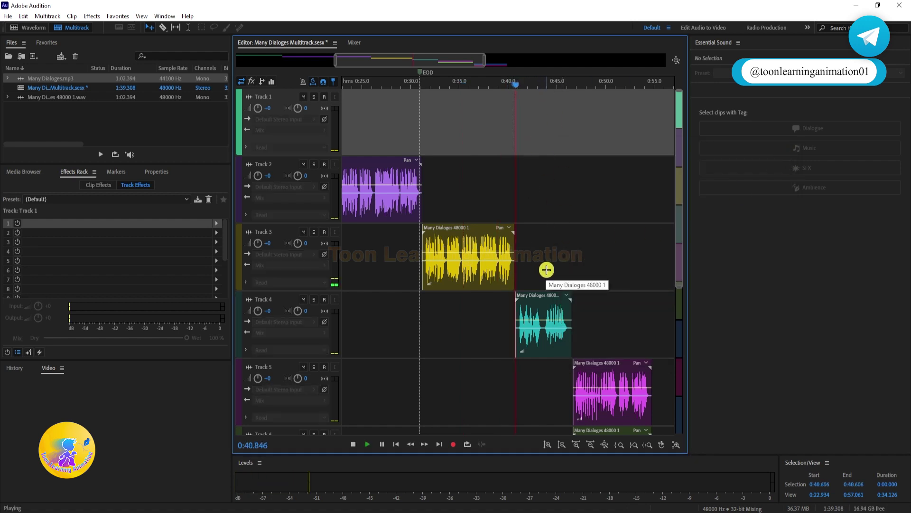
key(space)
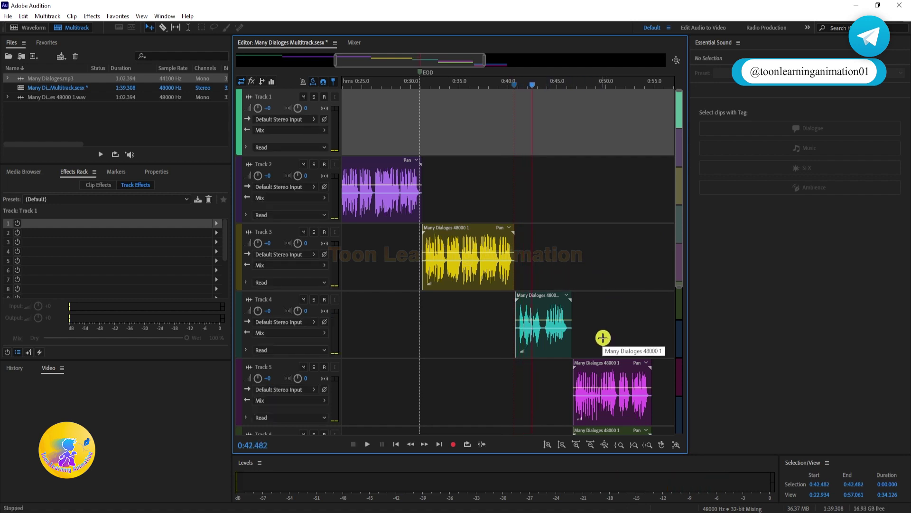
Step: Add a Pitch Shifter to Track 4's first effects slot with -4 semi-tones and -8 cents, and move its window clear of the Track 4 clip
click(587, 315)
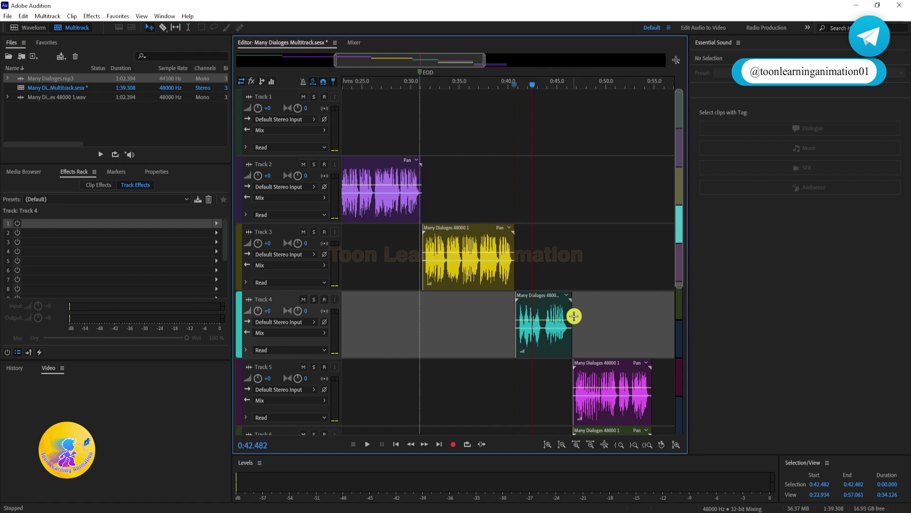
click(215, 228)
mouse_move(255, 346)
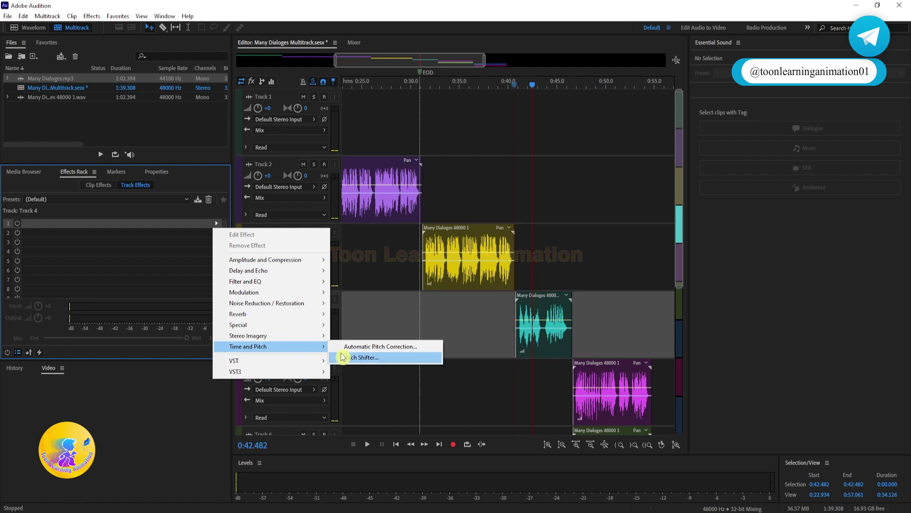
click(356, 357)
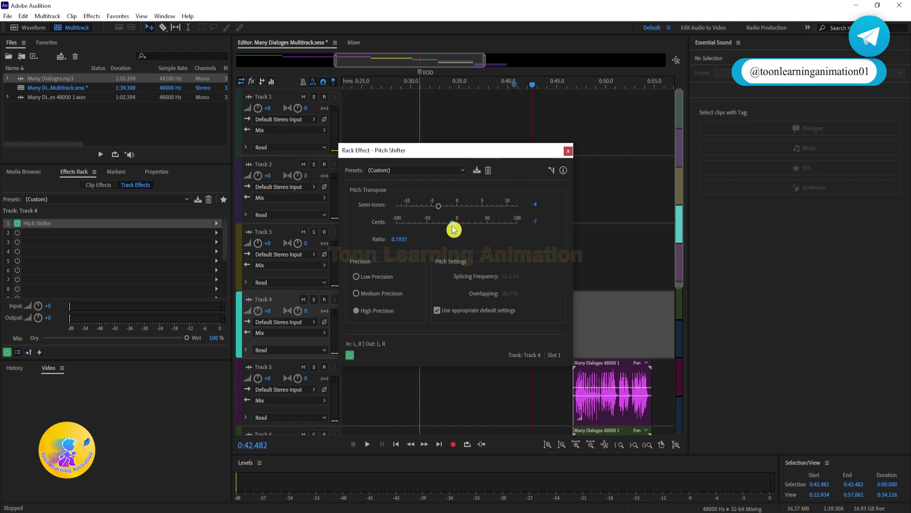
drag(524, 155, 427, 147)
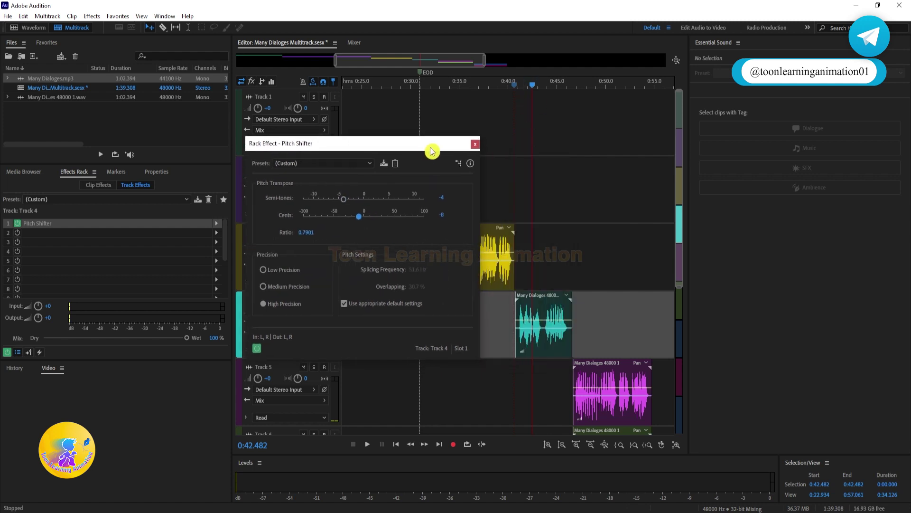
Step: Preview the pitch-shifted Track 4 dialogue from about 0:40.5 and close the Pitch Shifter settings
key(space)
click(513, 86)
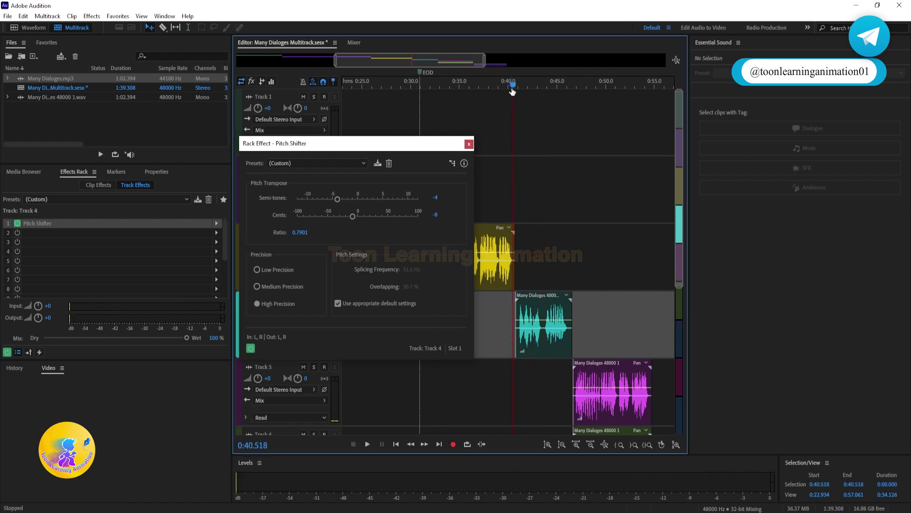
key(space)
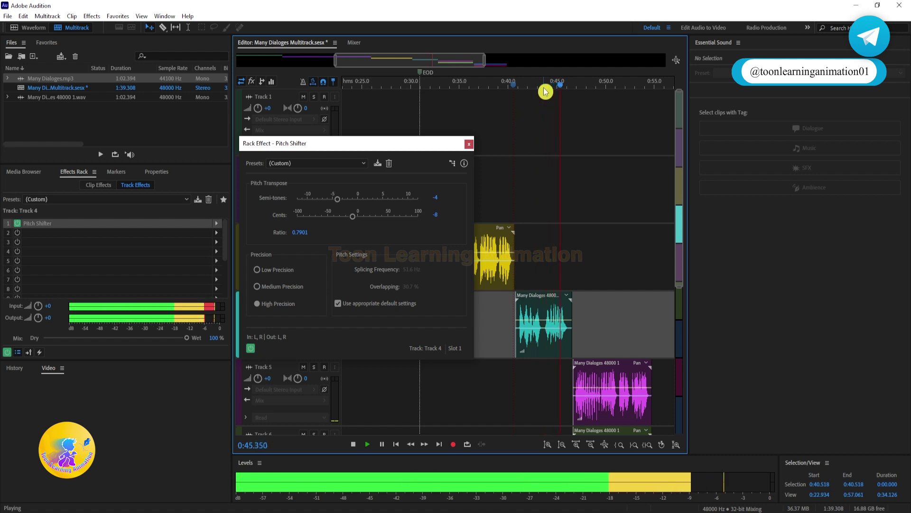
key(space)
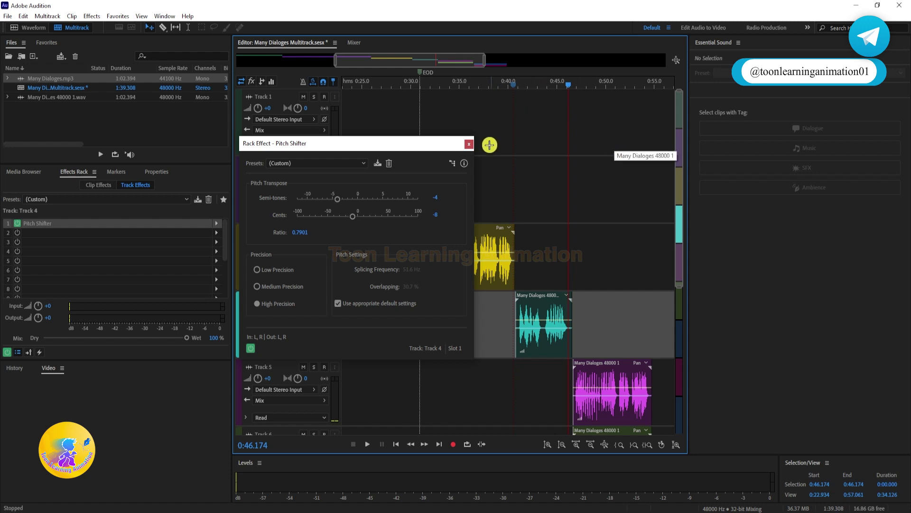
click(469, 144)
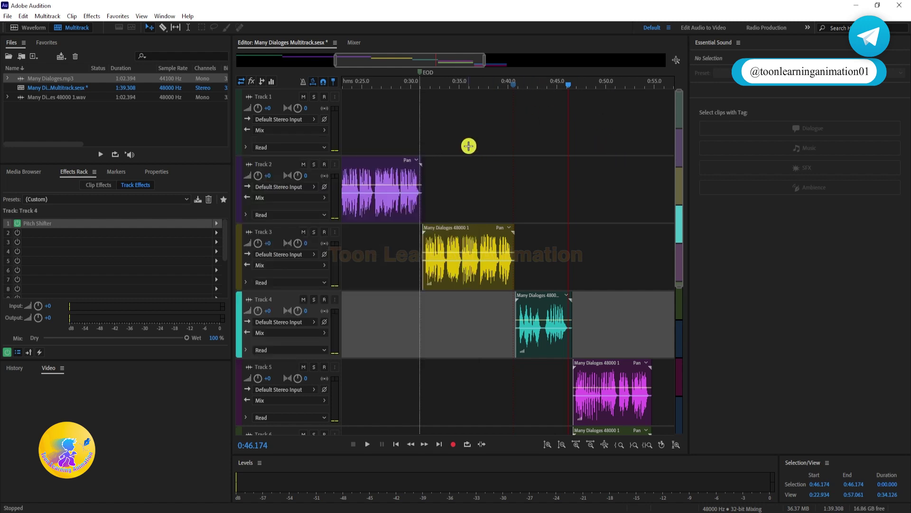
Step: Add a Studio Reverb to the second slot of Track 4's effects rack and move its window clear of the clip
click(523, 93)
click(582, 318)
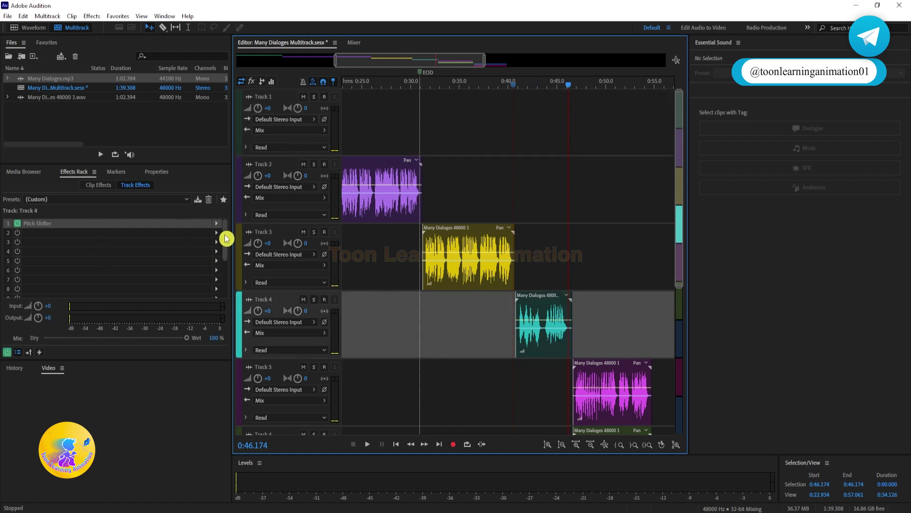
click(216, 234)
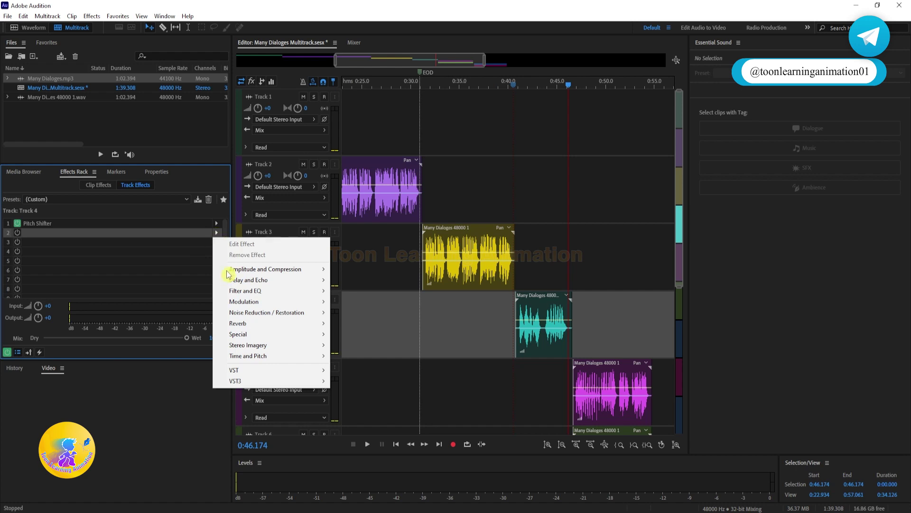
mouse_move(251, 326)
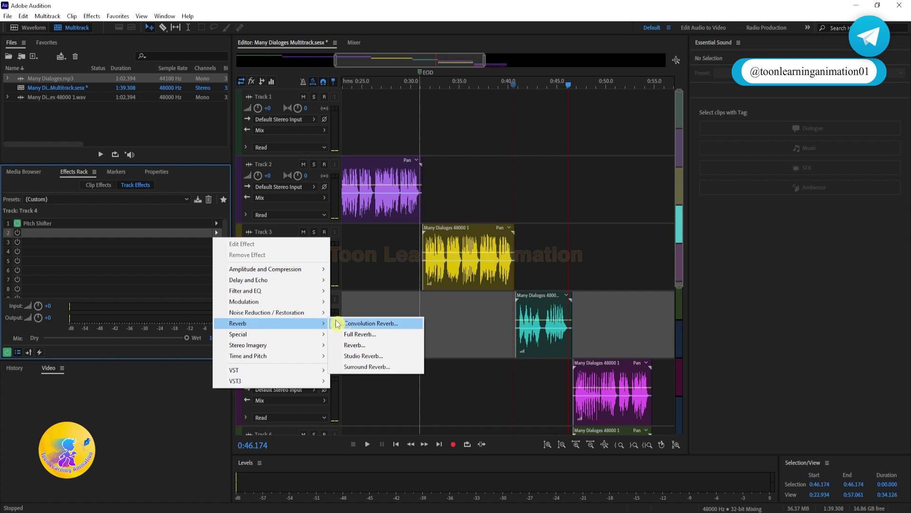
click(364, 356)
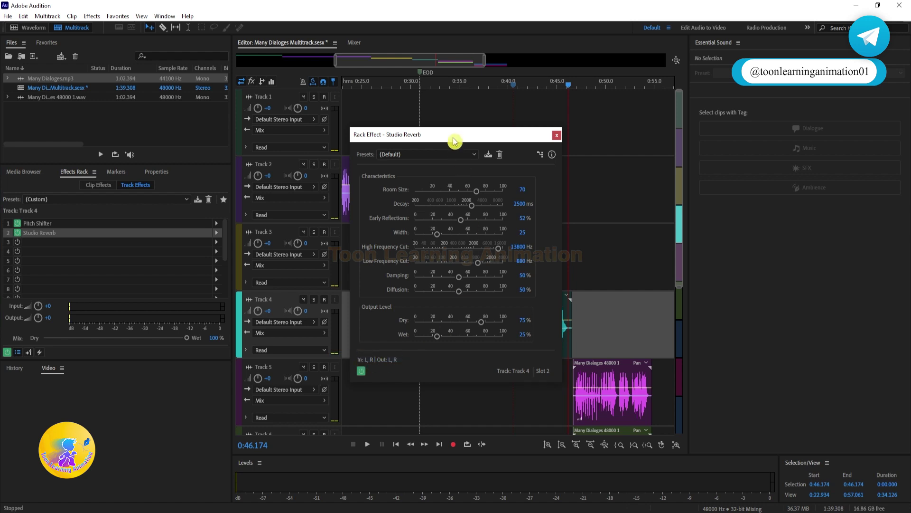
drag(456, 141, 247, 127)
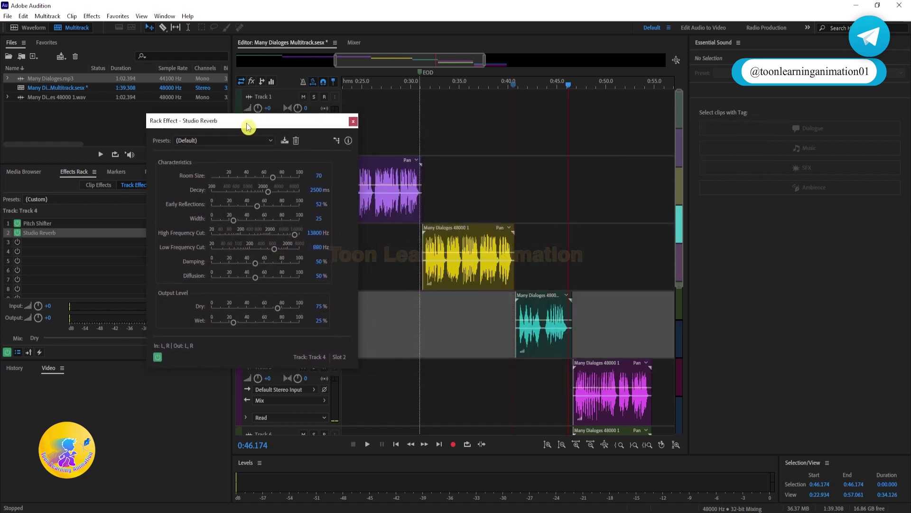
Step: Preview the Track 4 dialogue from about 0:40.8 with Studio Reverb's Default preset
click(227, 141)
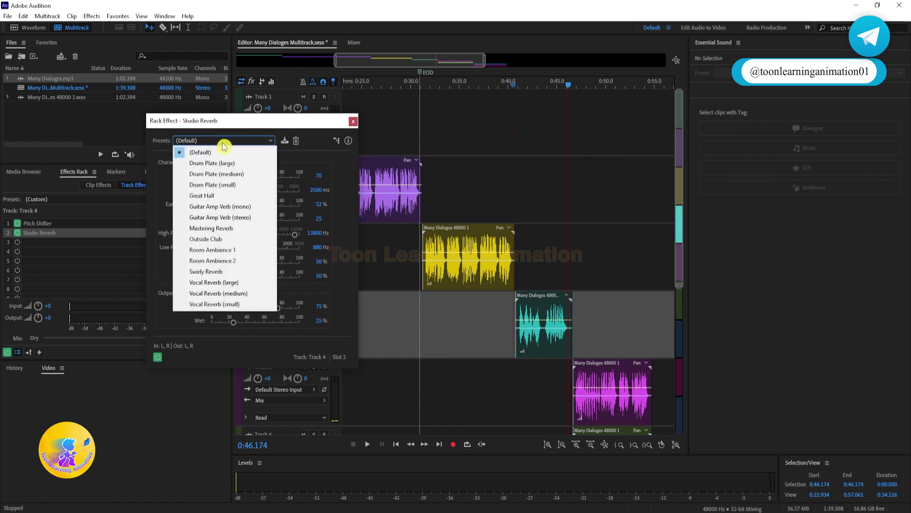
click(213, 151)
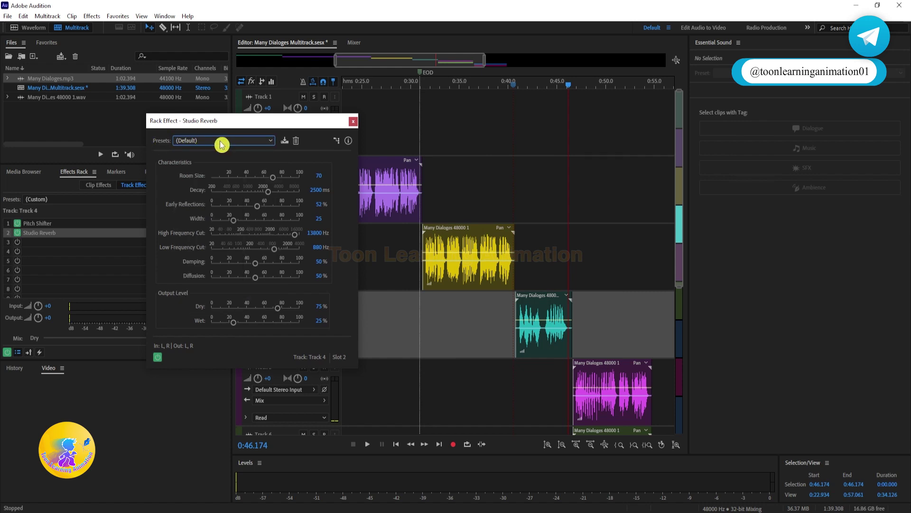
click(516, 86)
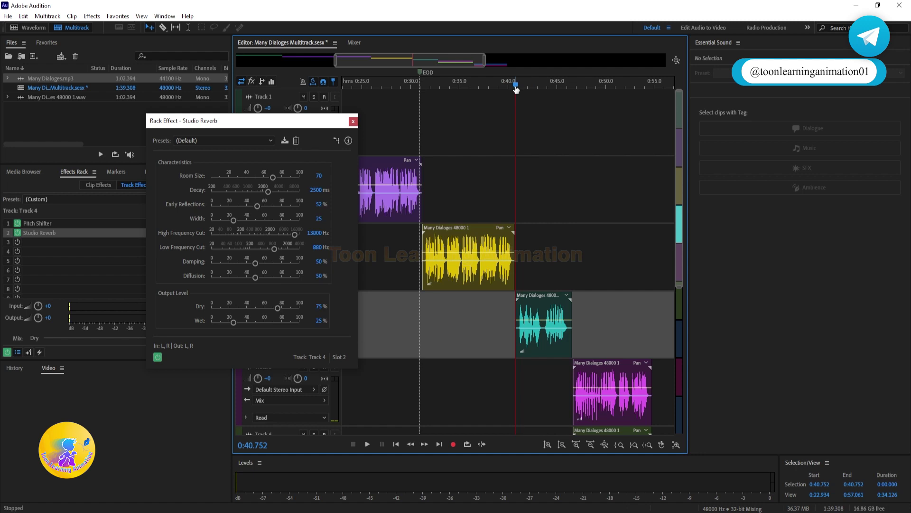
key(space)
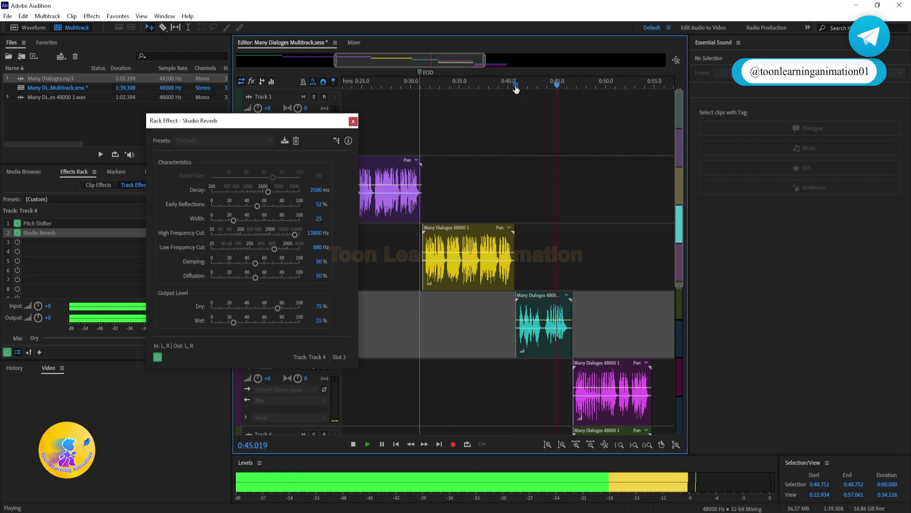
key(space)
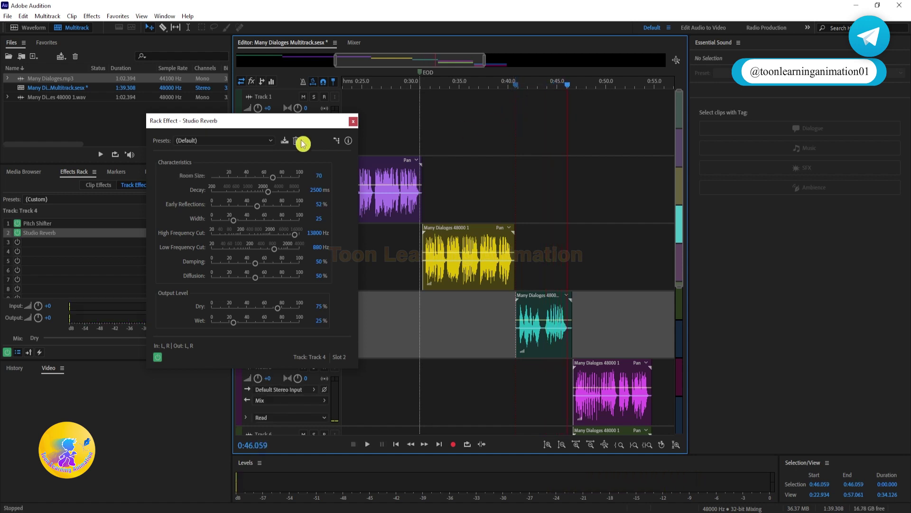
Step: Apply the Vocal Reverb (medium) preset to Track 4's Studio Reverb and preview the dialogue from about 0:41
click(229, 144)
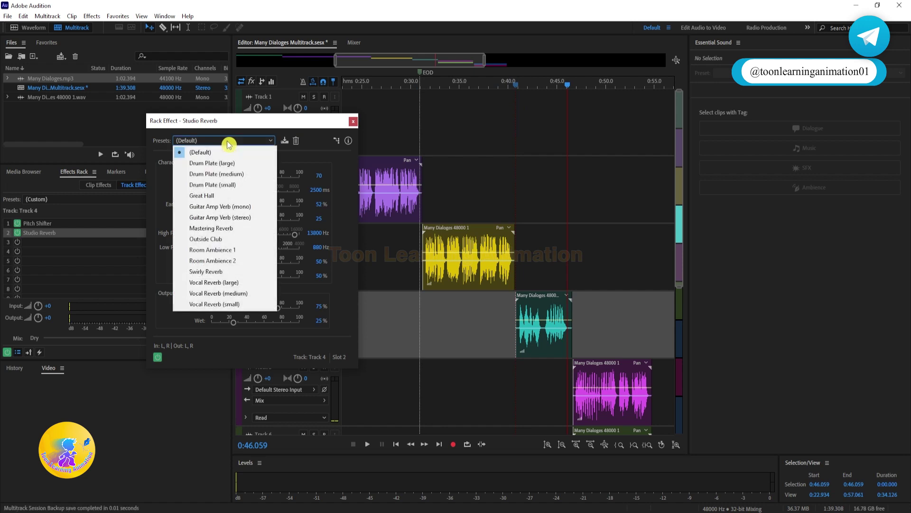
click(220, 293)
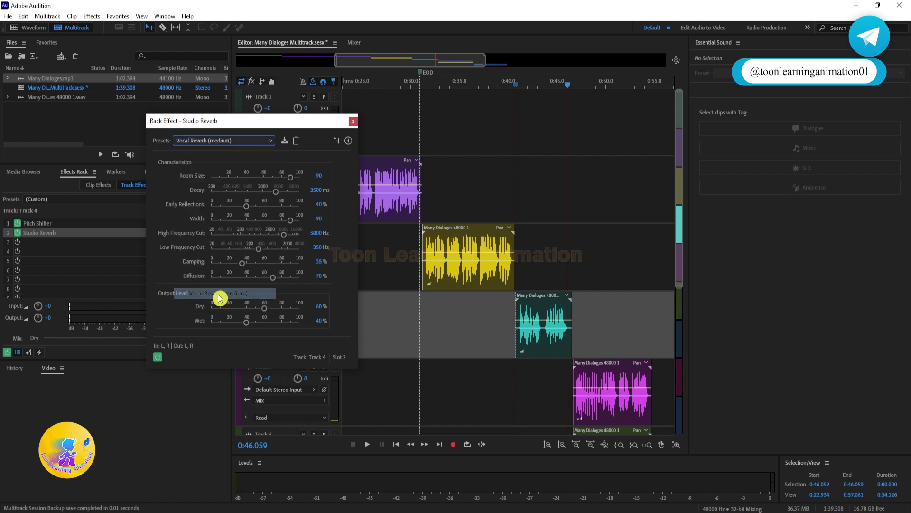
click(521, 86)
key(space)
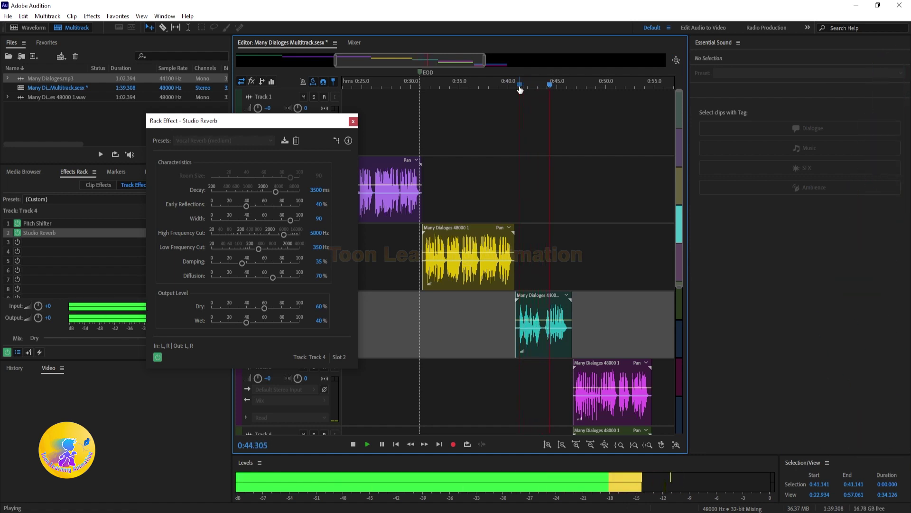
key(space)
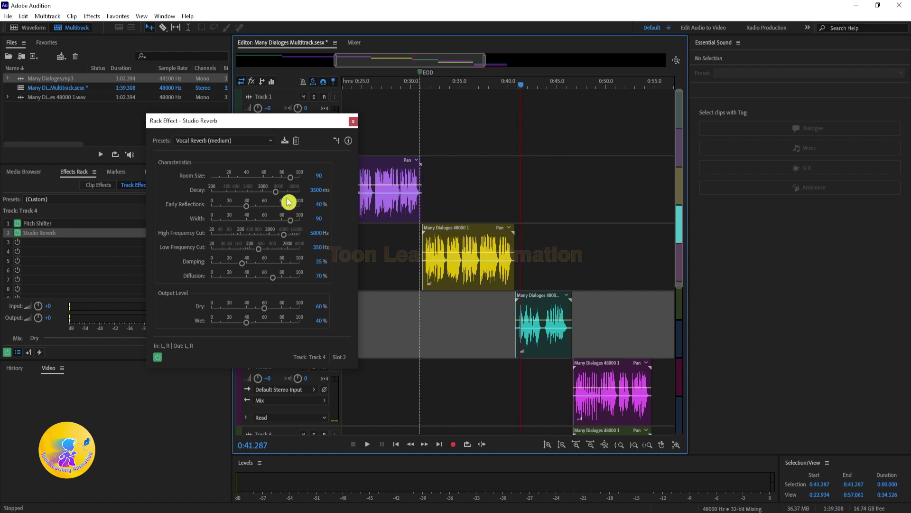
Step: Raise the Studio Reverb's dry output level to 100% and preview the Track 4 dialogue from about 0:41.3
drag(265, 308, 300, 310)
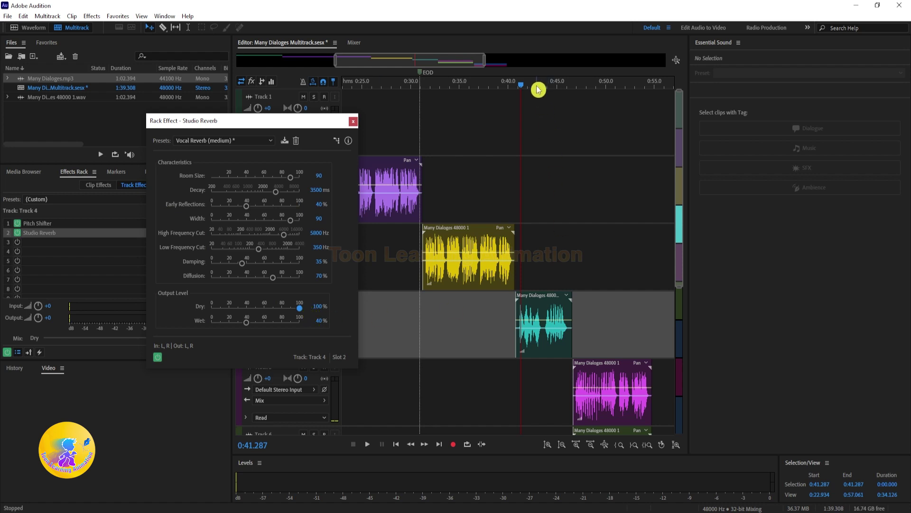
key(space)
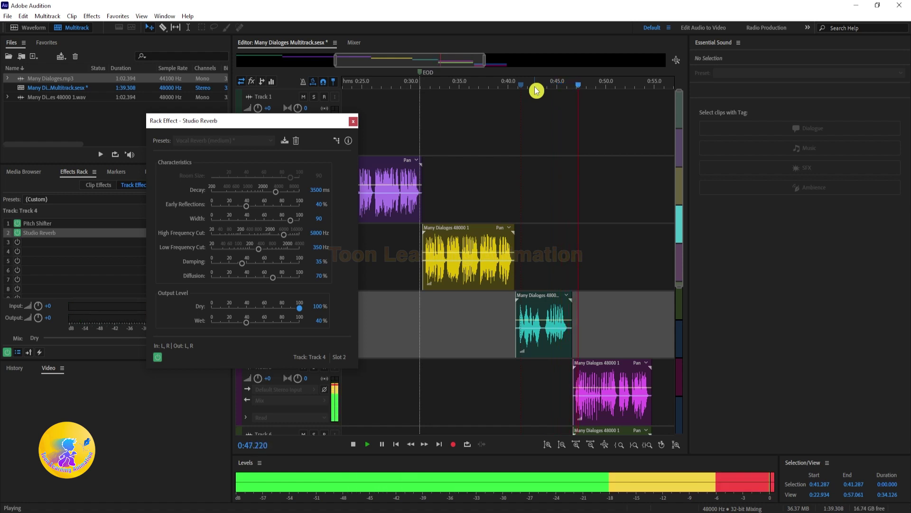
key(space)
Step: Try a Studio Reverb decay of 10000 ms on Track 4 and preview the dialogue from about 0:41.6
drag(277, 193, 339, 195)
key(space)
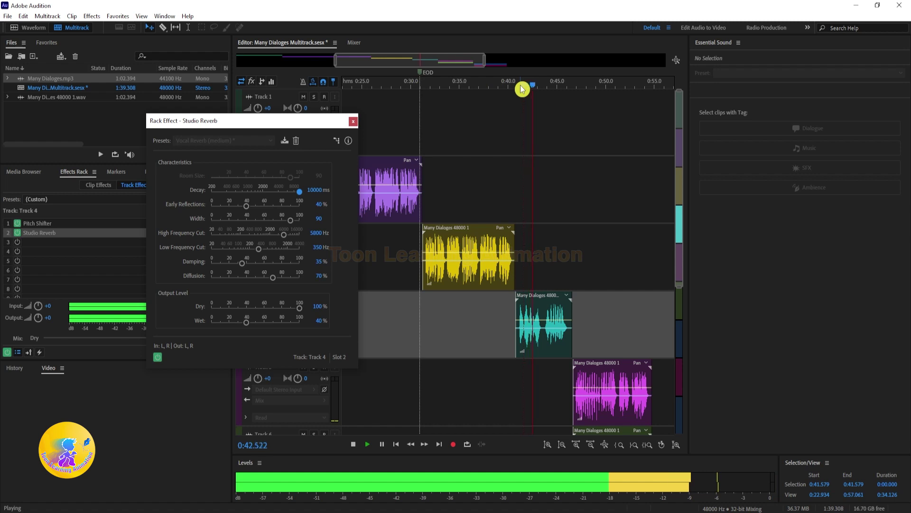
key(space)
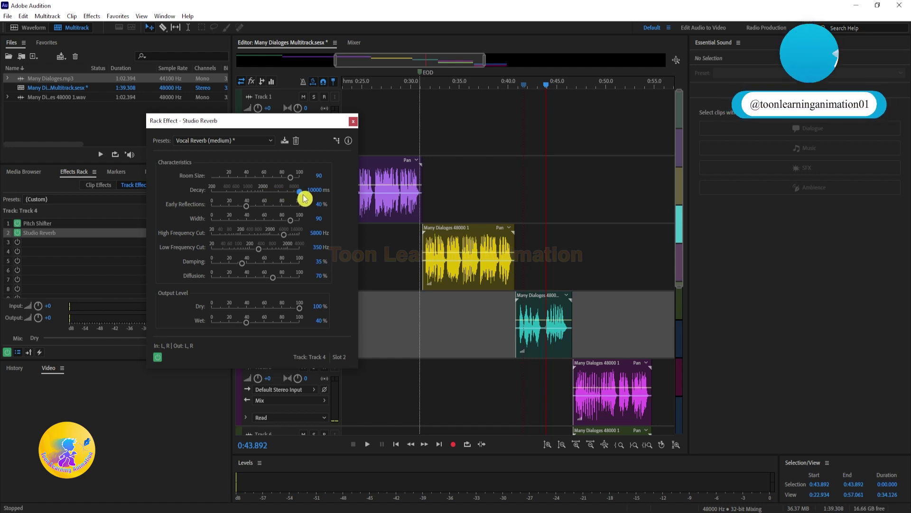
Step: Try a Studio Reverb decay of about 3145 ms on Track 4 and preview the dialogue from about 0:40.5
drag(303, 195, 277, 195)
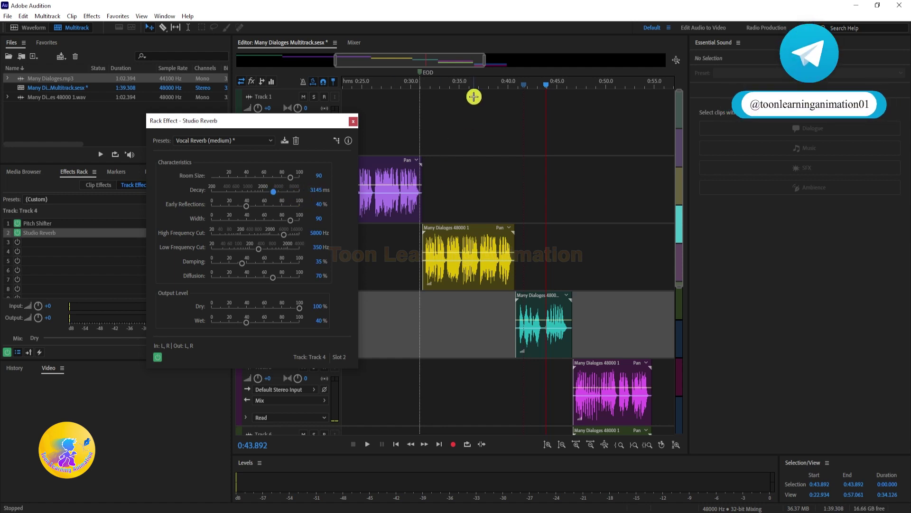
click(520, 97)
key(space)
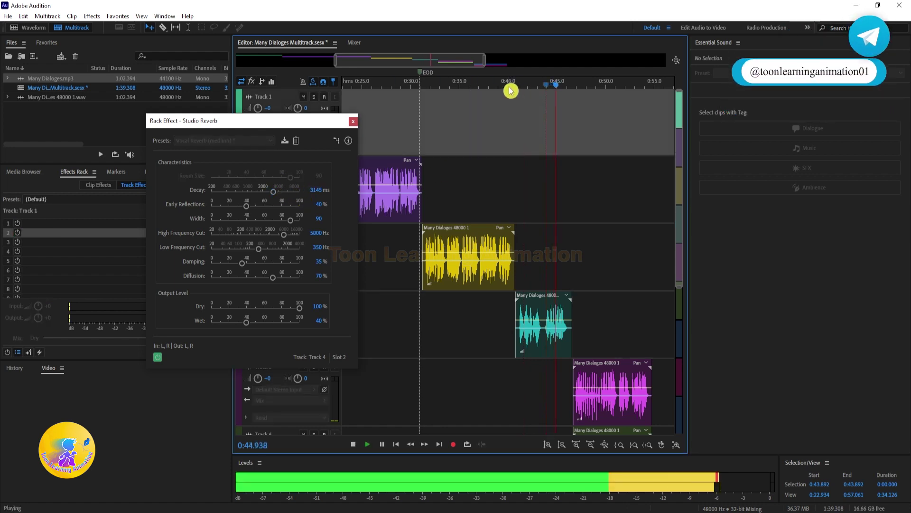
key(space)
click(513, 85)
key(space)
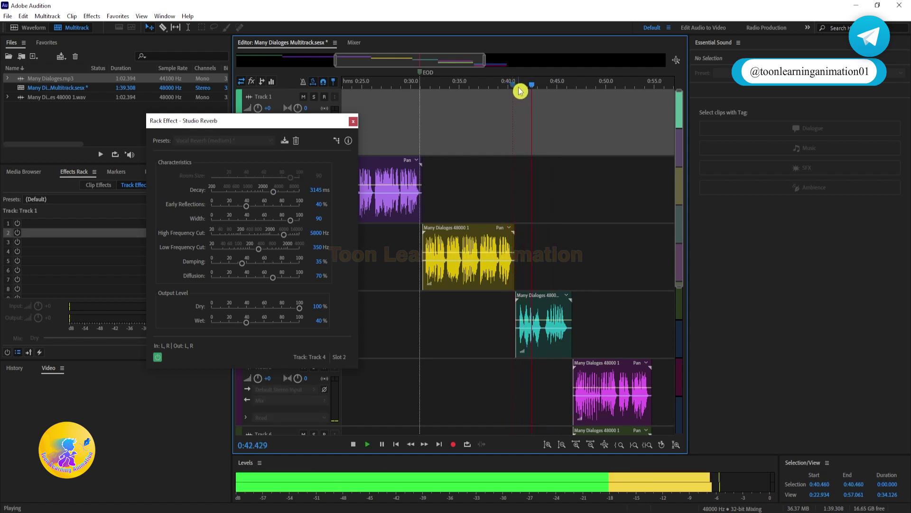
key(space)
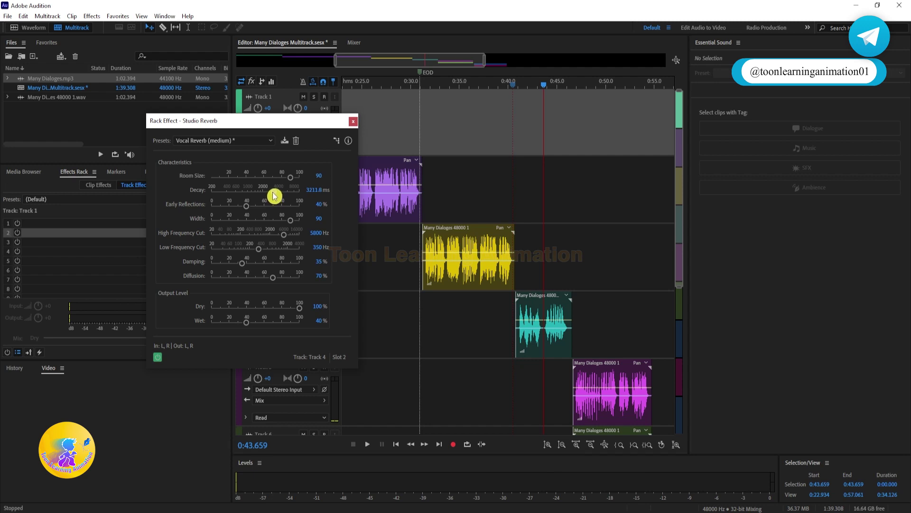
Step: Set the Studio Reverb's decay to about 3568 ms, preview the Track 4 dialogue, and close the effect settings
click(518, 89)
key(space)
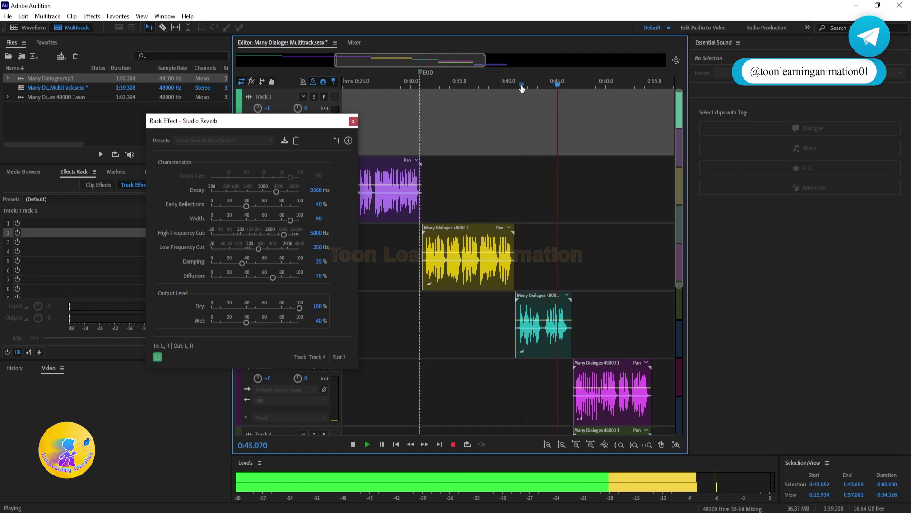
key(space)
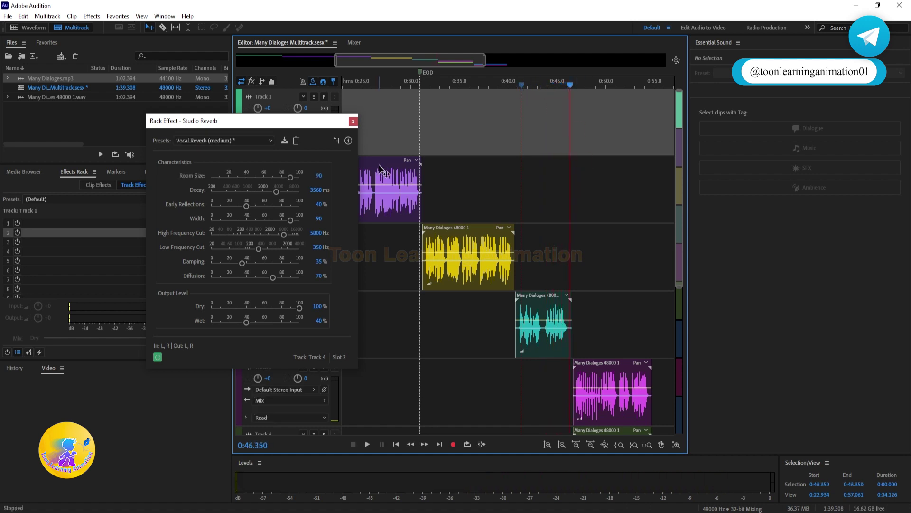
click(354, 123)
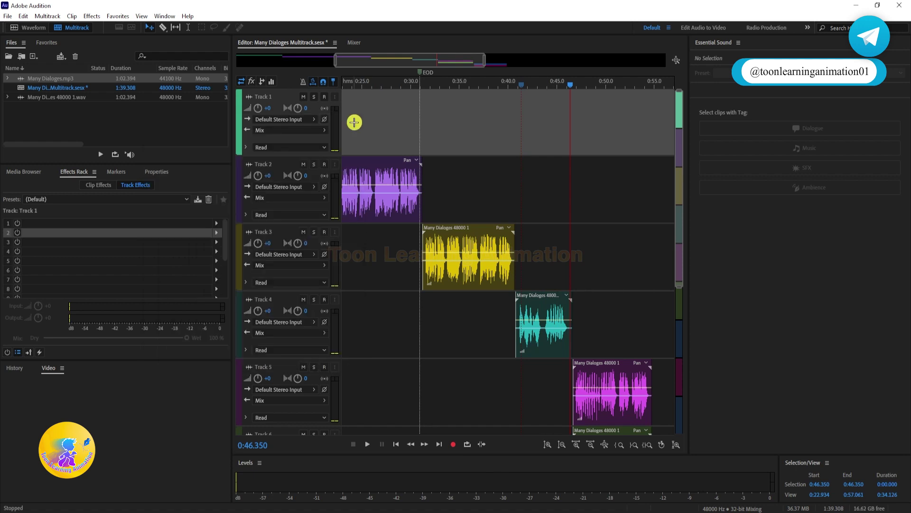
Step: Preview the simultaneous Track 5 and Track 6 dialogue clips from about 0:47
click(578, 86)
key(space)
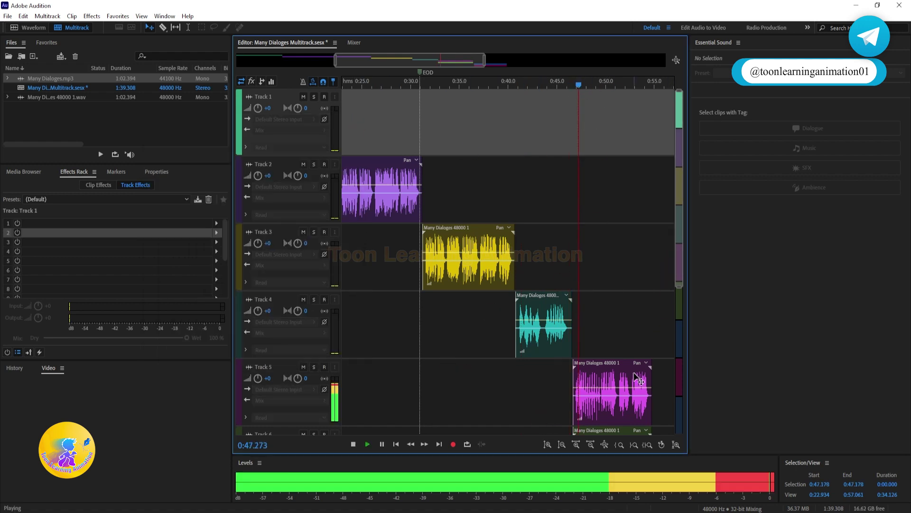
key(space)
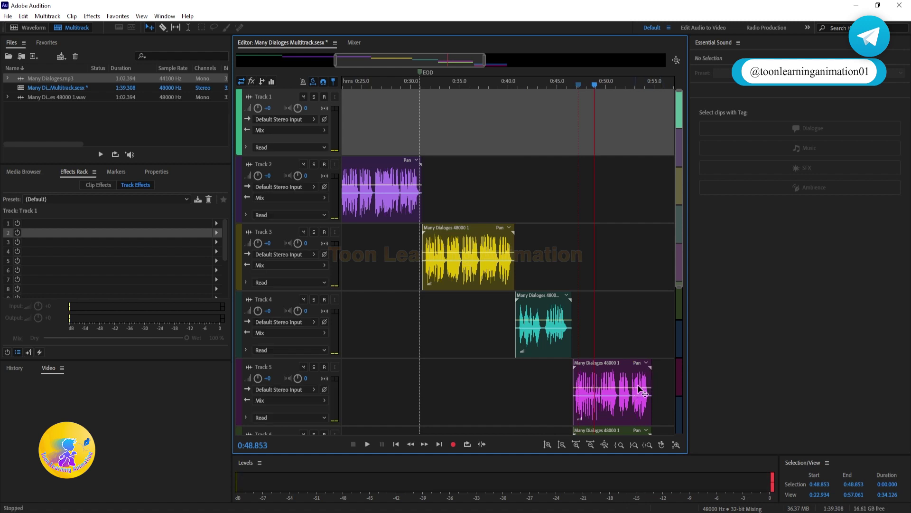
scroll(682, 257, down, 3)
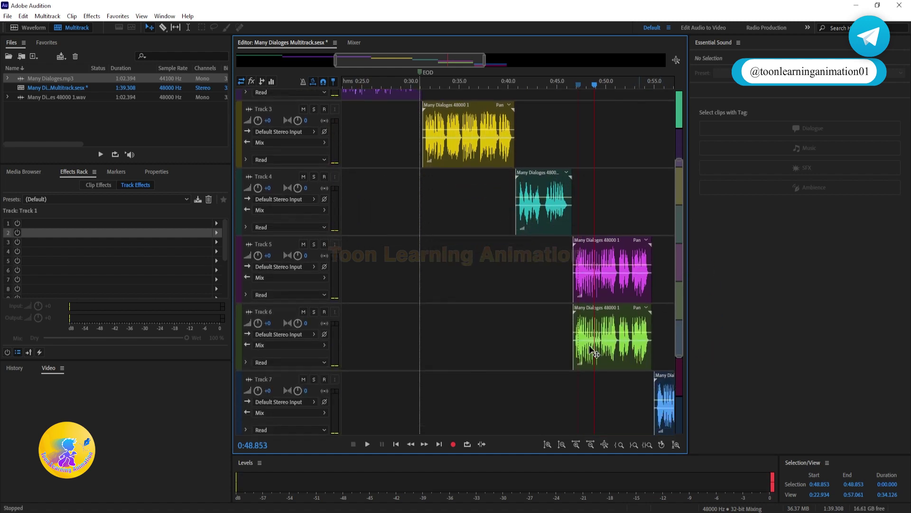
drag(389, 59, 451, 63)
key(space)
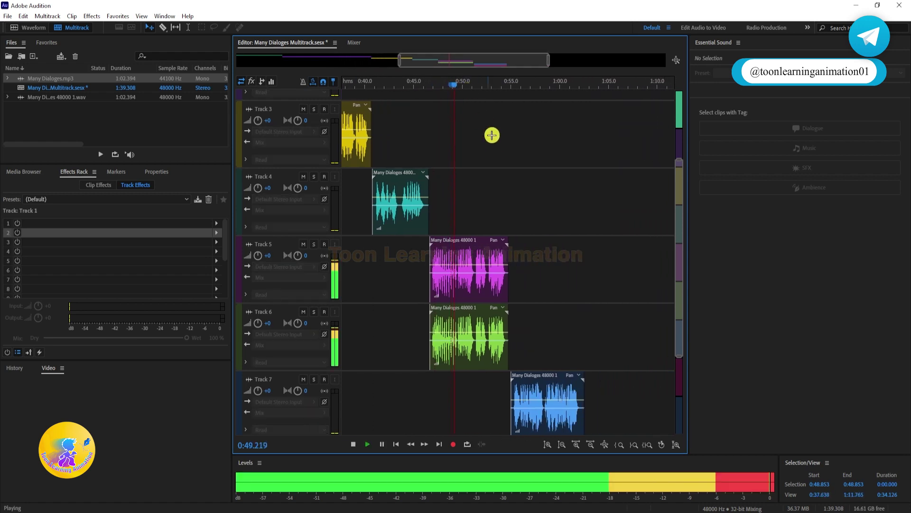
click(432, 91)
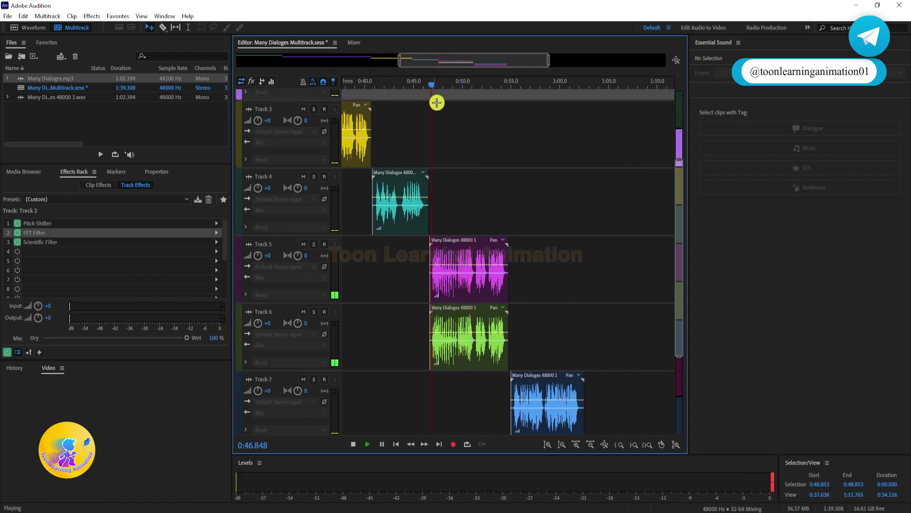
key(space)
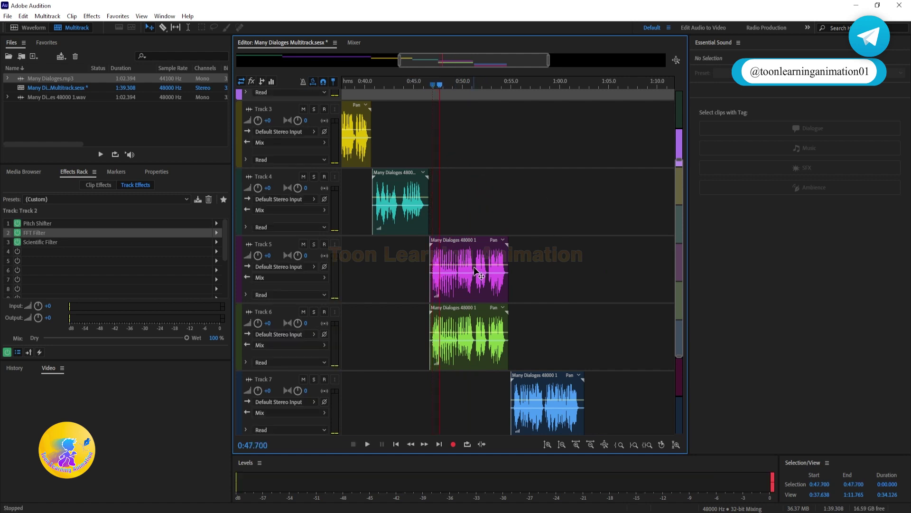
click(471, 299)
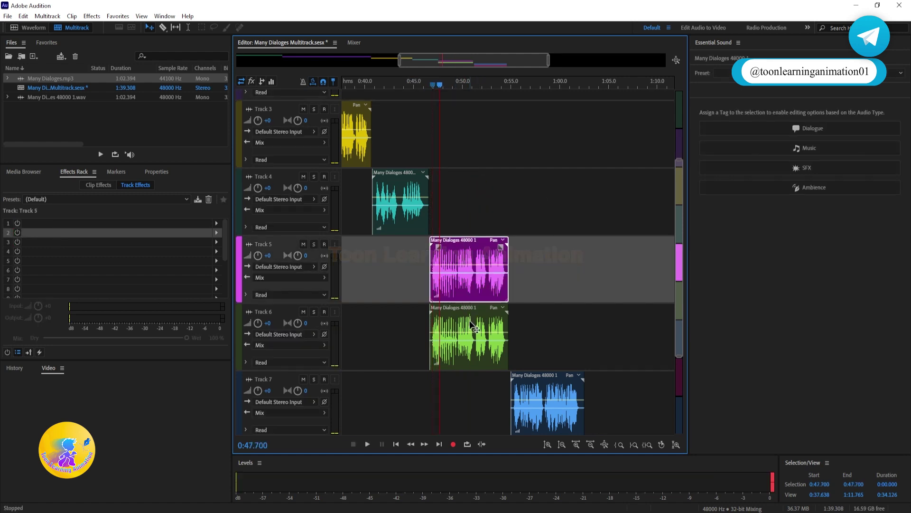
click(471, 324)
click(543, 272)
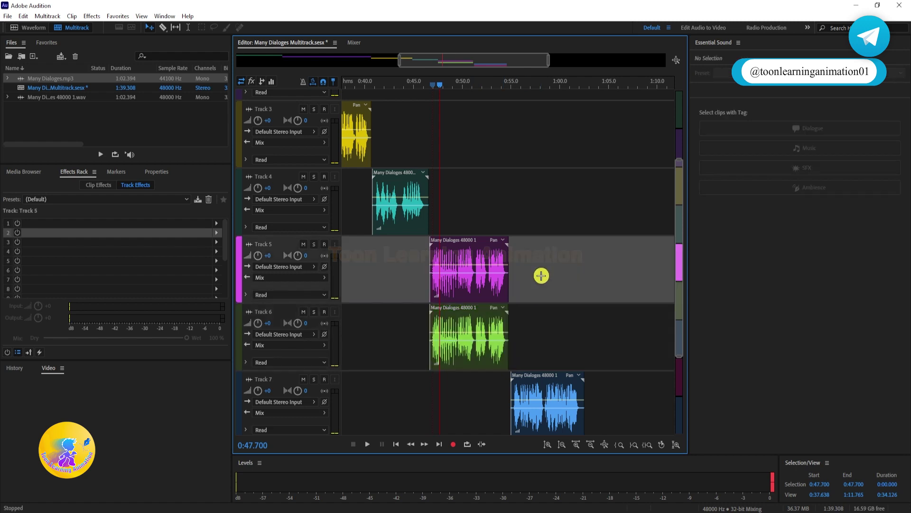
click(543, 321)
click(537, 274)
click(538, 333)
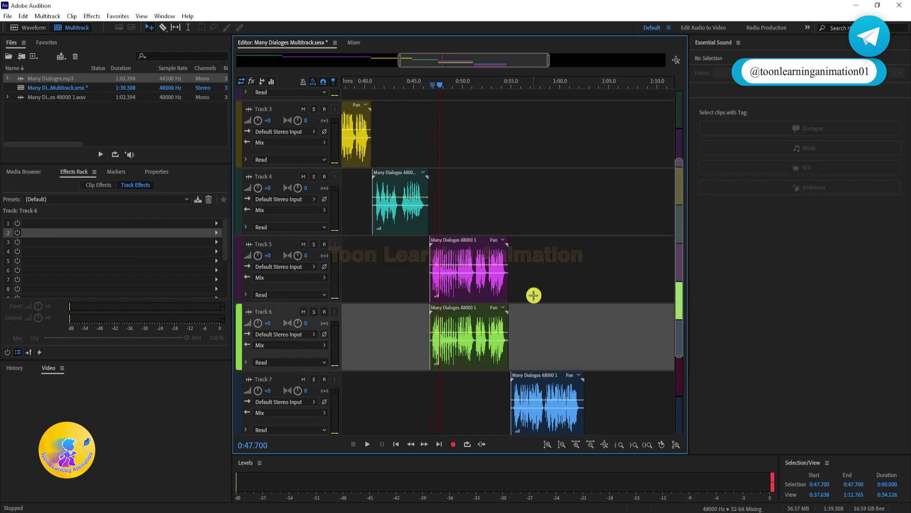
click(534, 294)
click(537, 347)
click(536, 292)
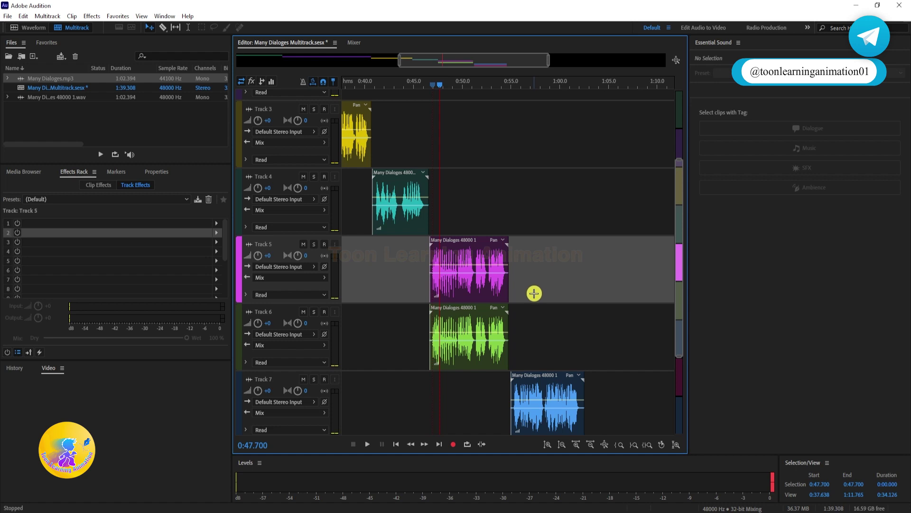
click(543, 321)
Step: Add a Pitch Shifter to the first slot of Track 5's effects rack and move its window clear of the clips
click(536, 277)
key(space)
key(space)
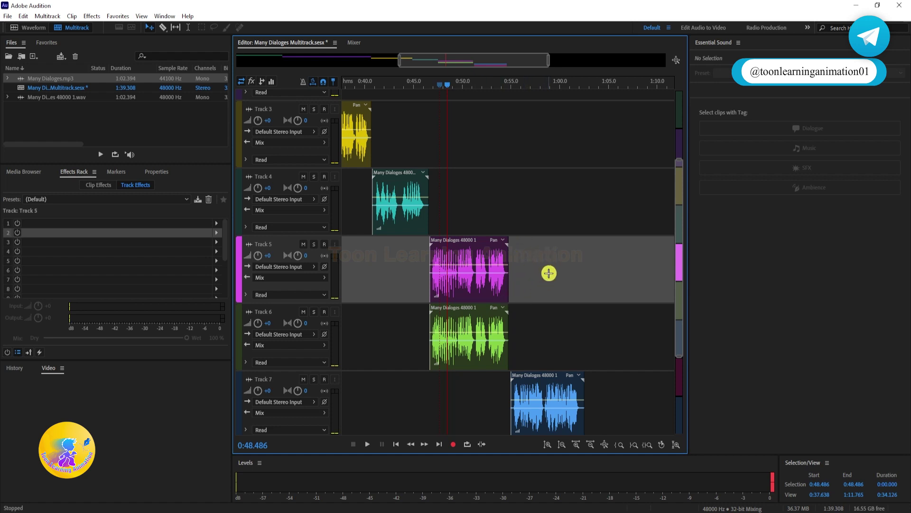
click(217, 223)
mouse_move(266, 346)
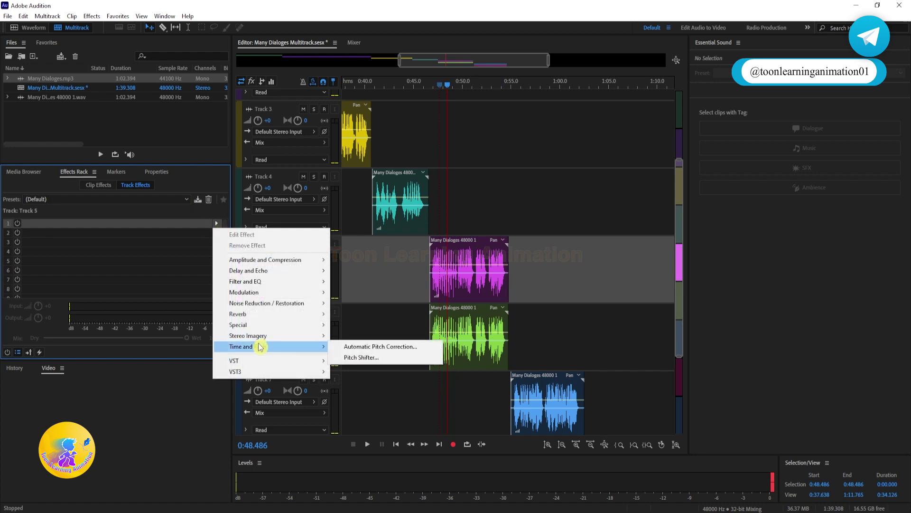
click(366, 357)
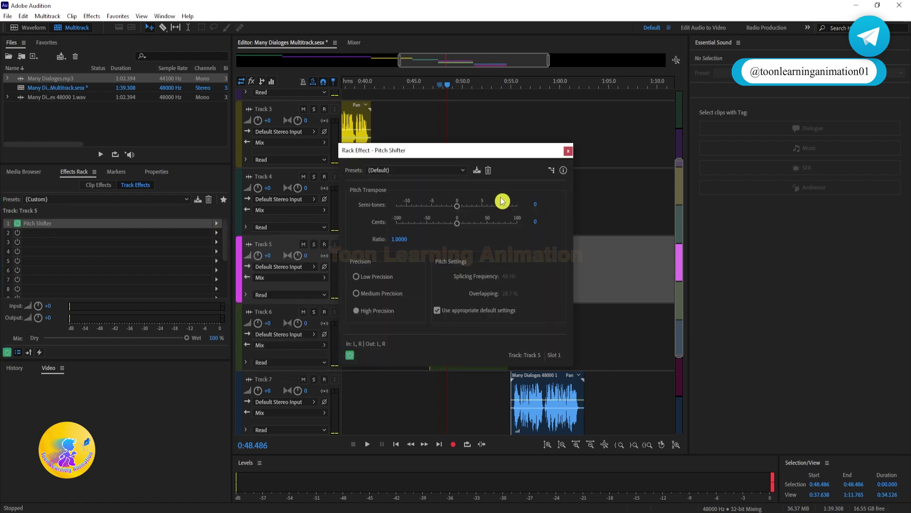
drag(465, 157, 665, 148)
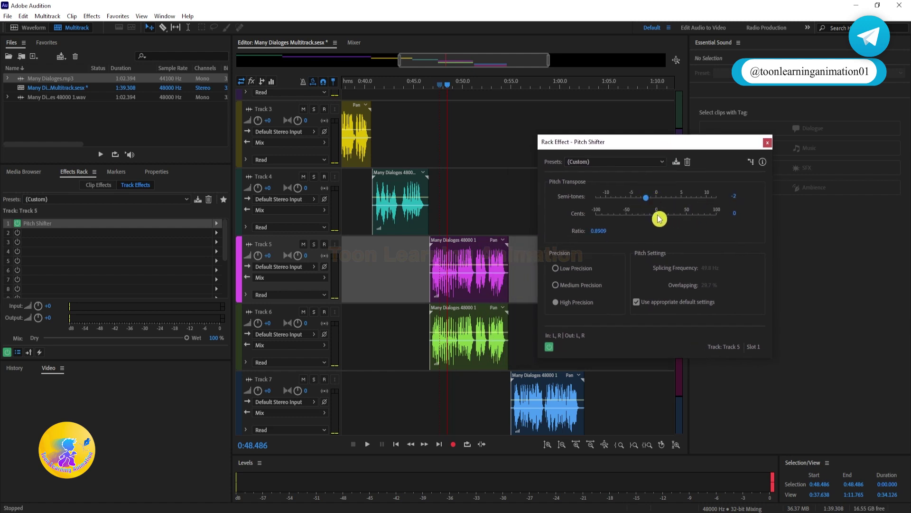
Step: Set Track 5's pitch transpose to -2 semi-tones and -7 cents, and preview the dialogue from about 0:46.8
click(431, 88)
key(space)
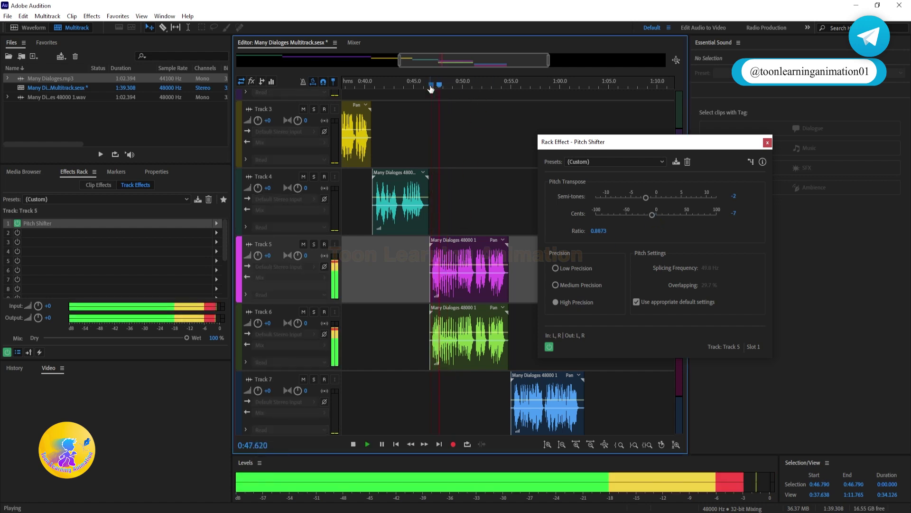
key(space)
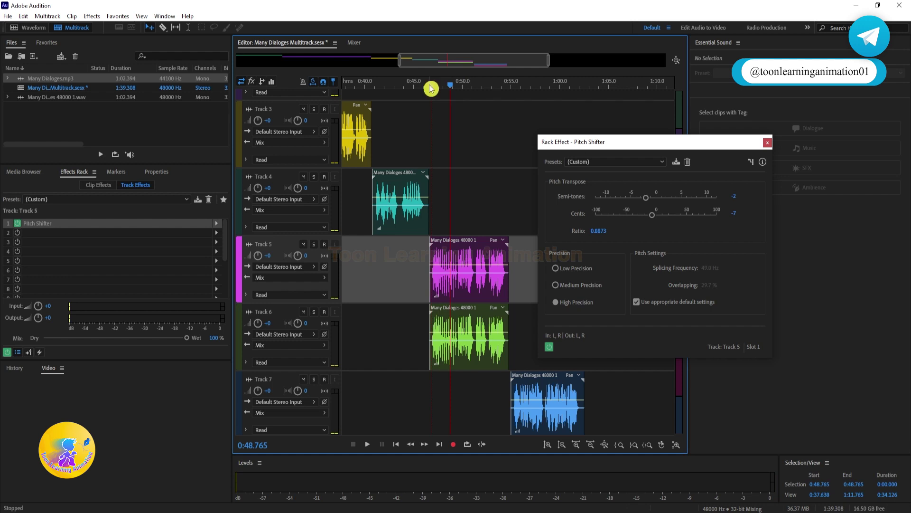
key(space)
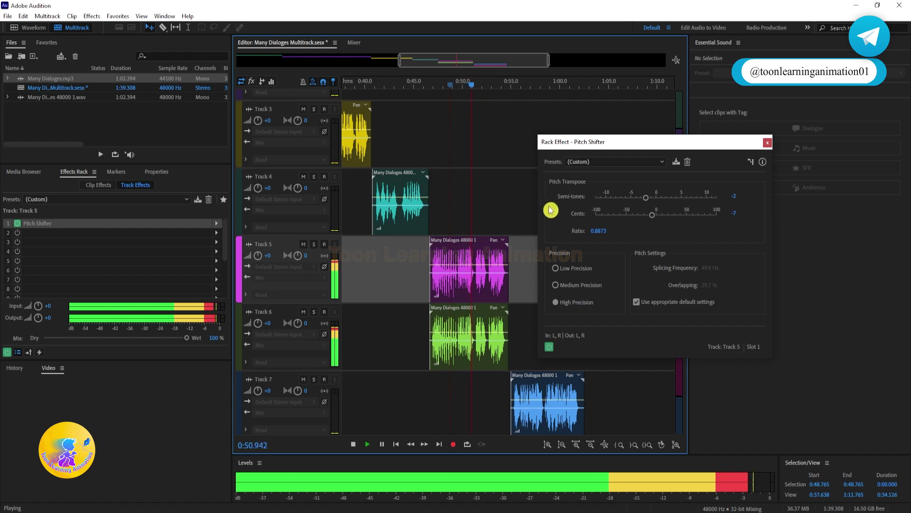
key(space)
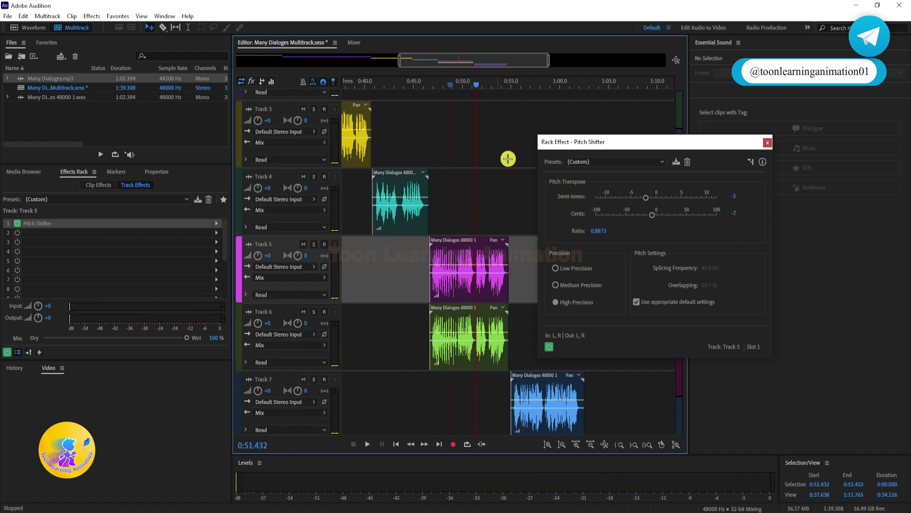
Step: Lower Track 5's pitch to -3 semi-tones, preview the dialogue from about 0:47.2, and close the Pitch Shifter settings
click(647, 199)
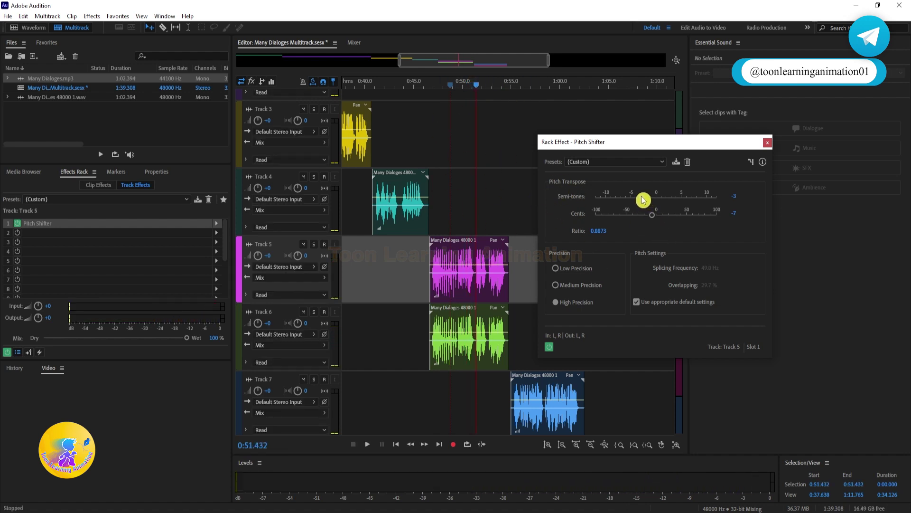
click(435, 85)
key(space)
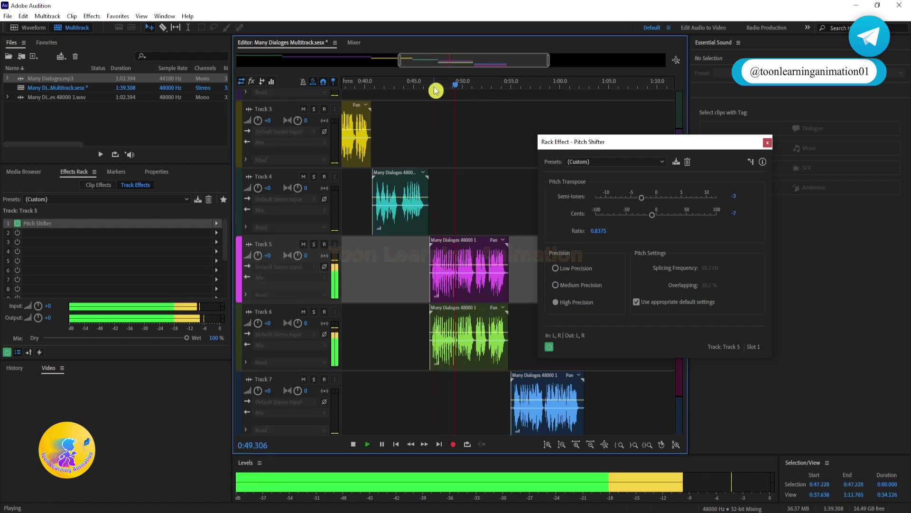
key(space)
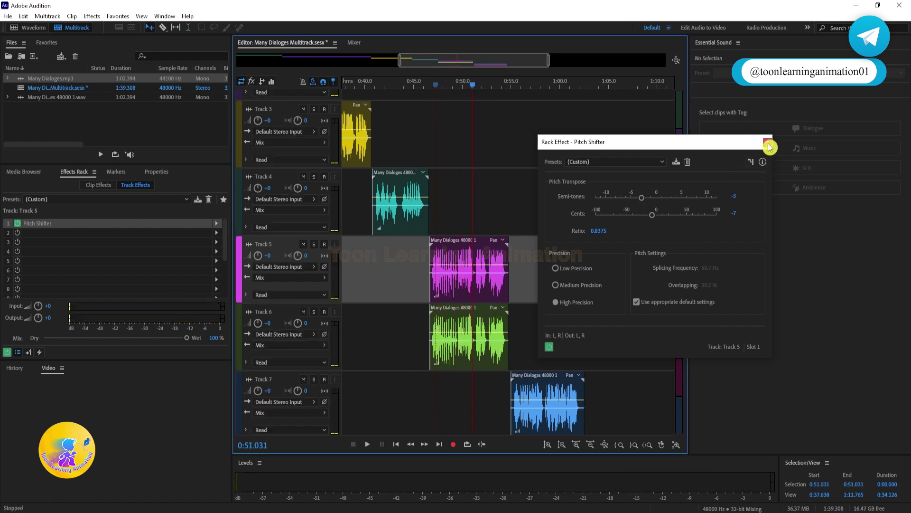
click(768, 142)
Step: Add a Pitch Shifter to the first slot of Track 6's effects rack
click(540, 321)
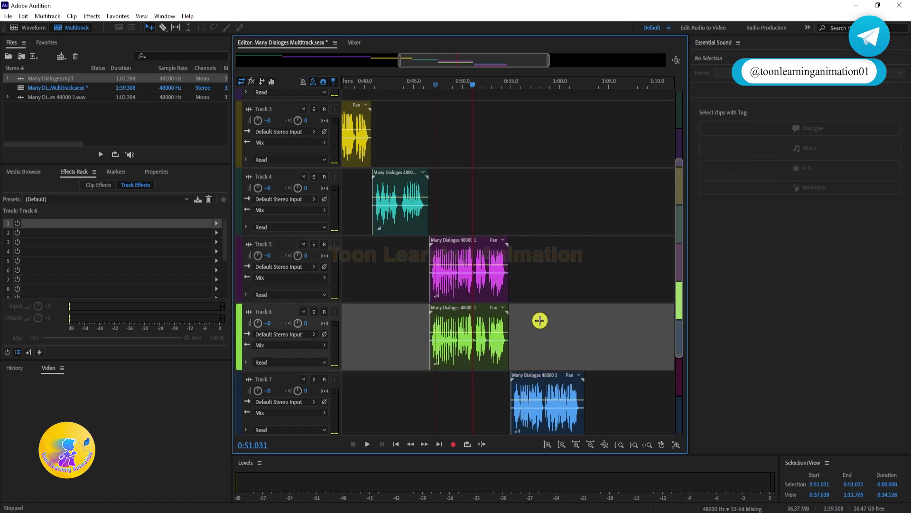
click(218, 224)
mouse_move(255, 347)
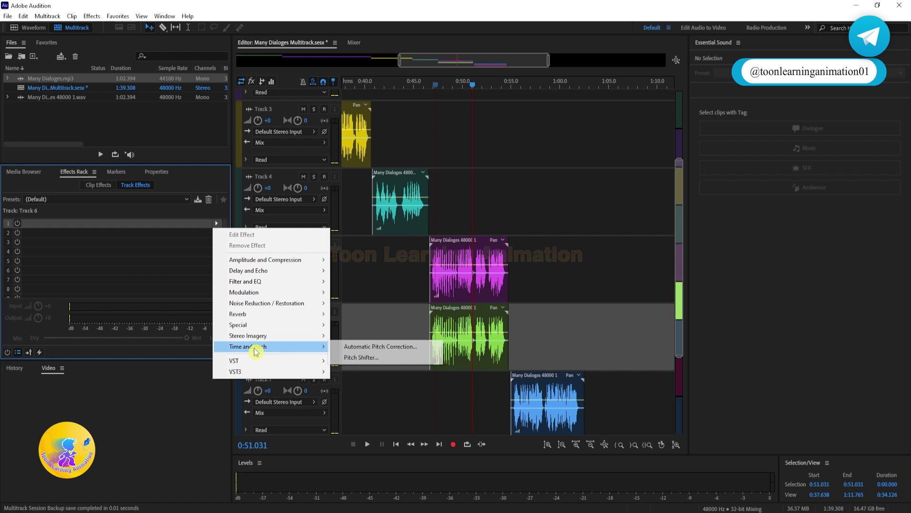
click(351, 358)
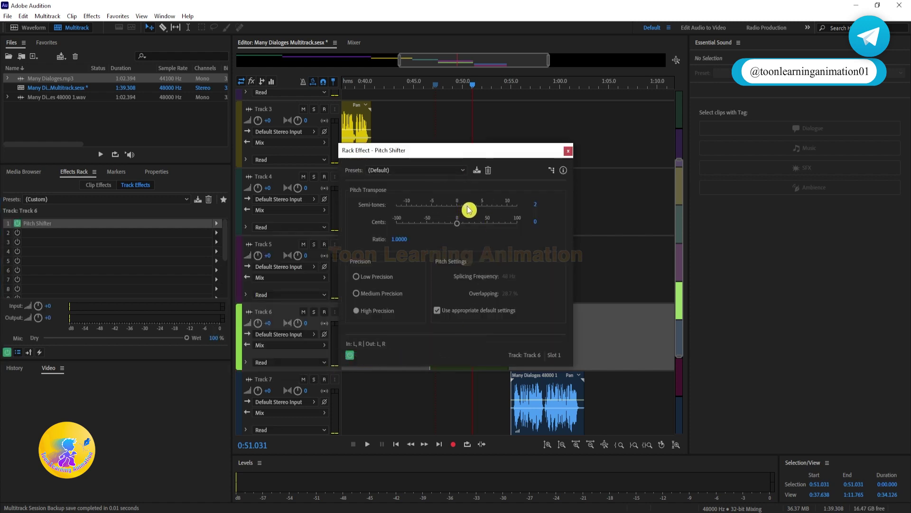
Step: Set Track 6's pitch transpose to 2 semi-tones, preview the dialogue from about 0:47.5, and close the Pitch Shifter settings
drag(469, 208, 467, 207)
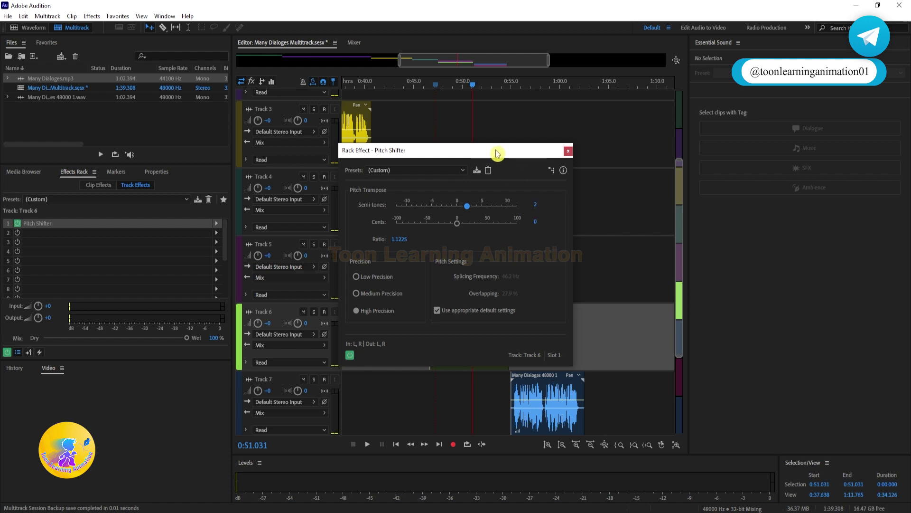
drag(497, 153, 314, 153)
click(438, 86)
key(space)
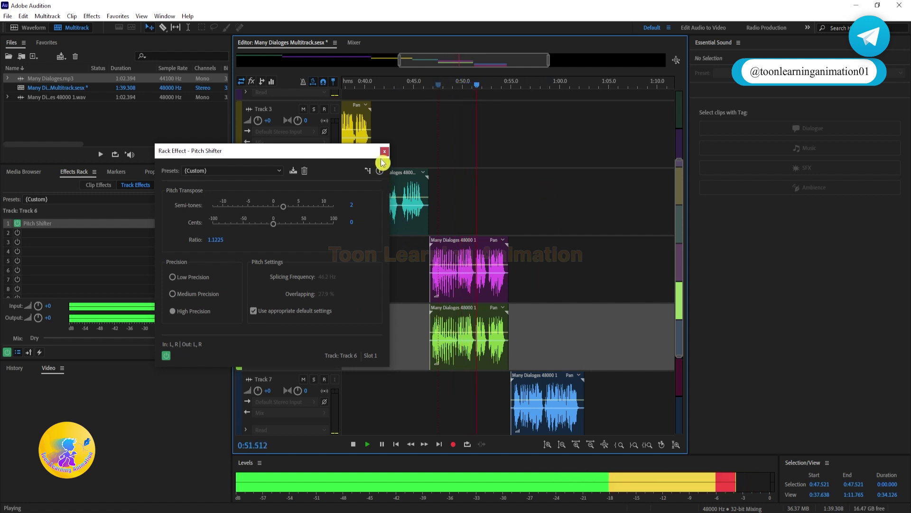
key(space)
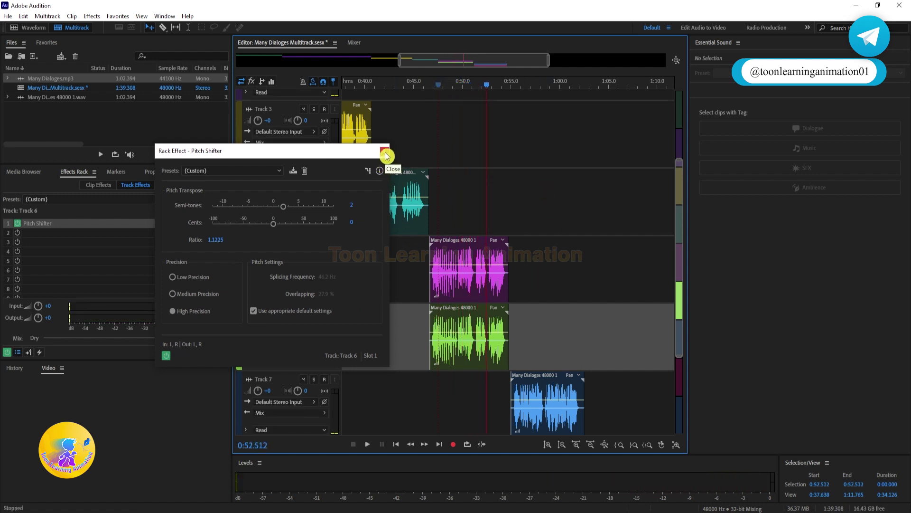
click(386, 152)
Step: Add a Studio Reverb with the Vocal Reverb (medium) preset to Track 5's second rack slot and preview it from about 0:47.0
click(543, 273)
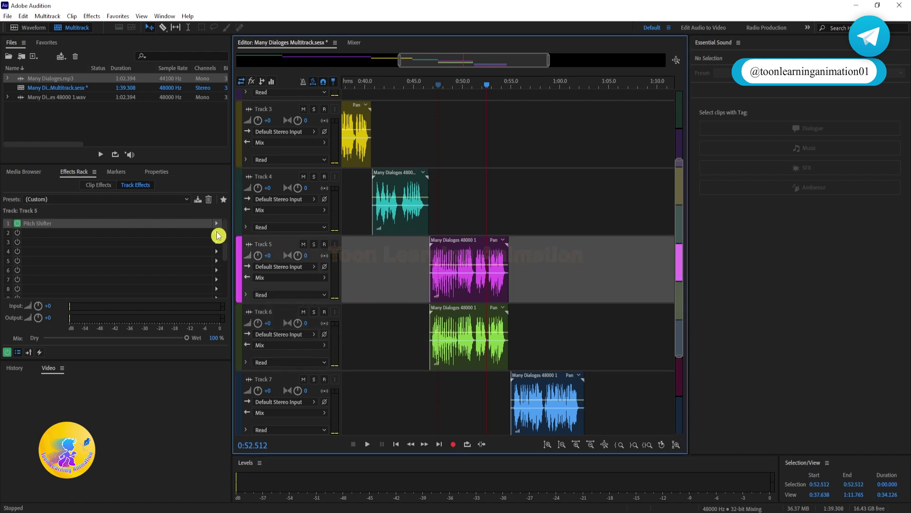
click(217, 233)
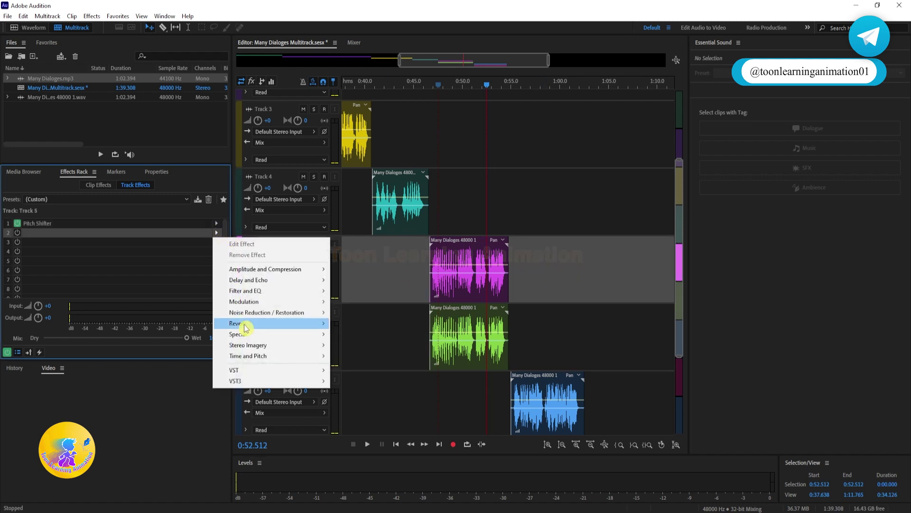
mouse_move(261, 326)
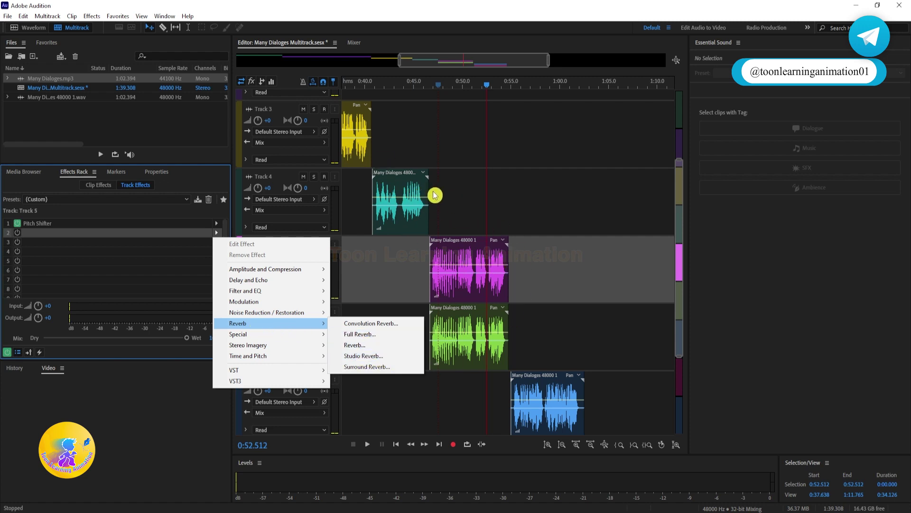
click(363, 357)
click(424, 155)
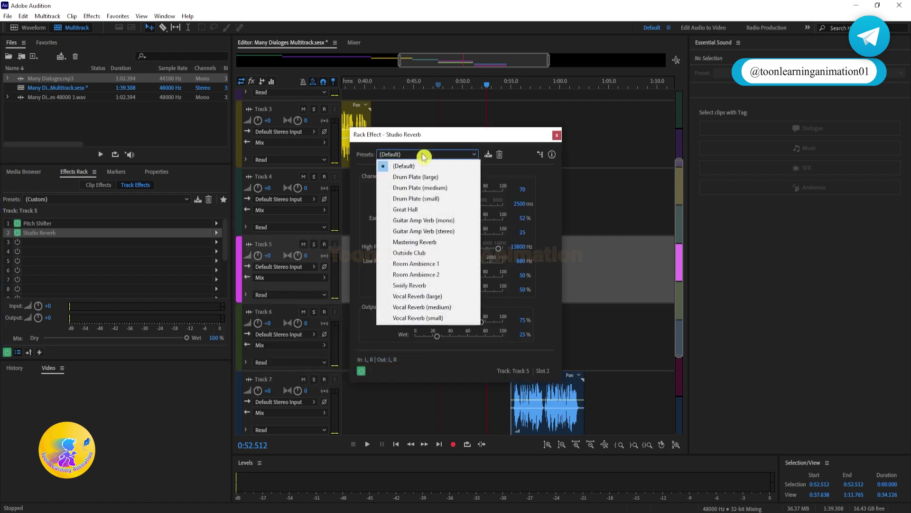
click(427, 307)
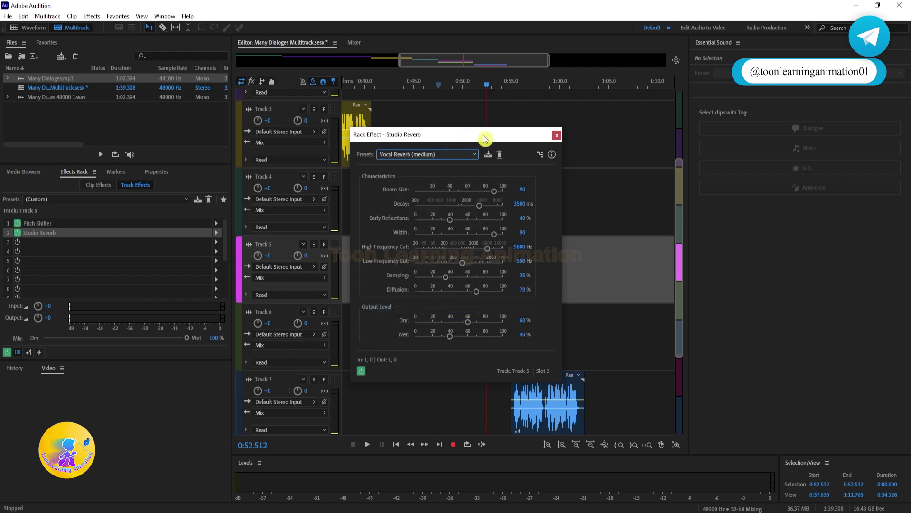
drag(483, 139, 283, 122)
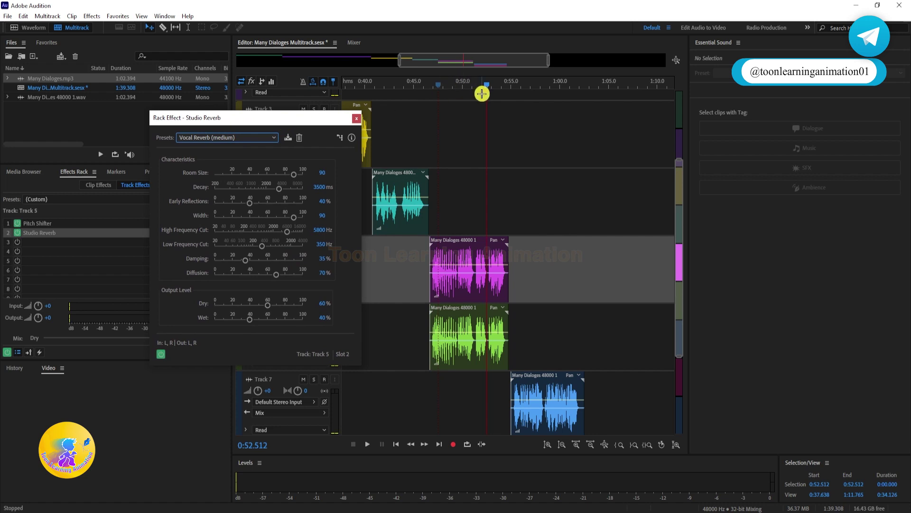
click(433, 85)
key(space)
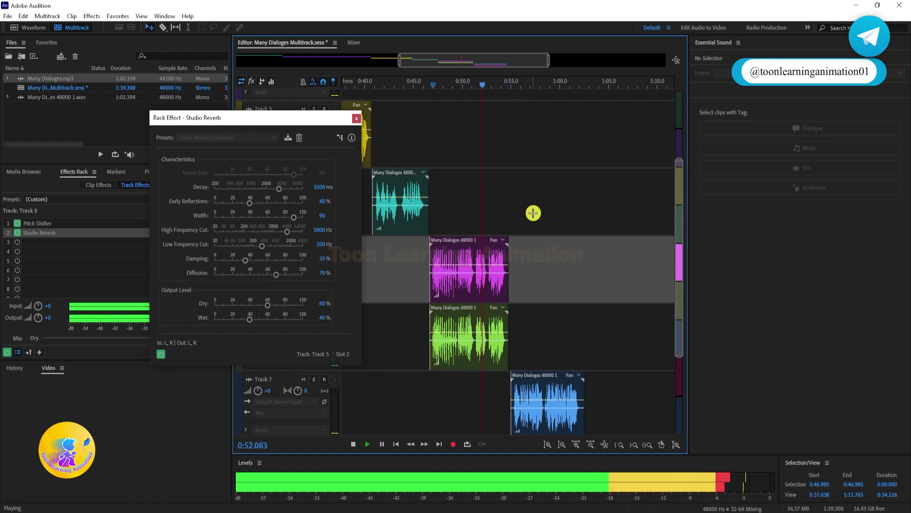
key(space)
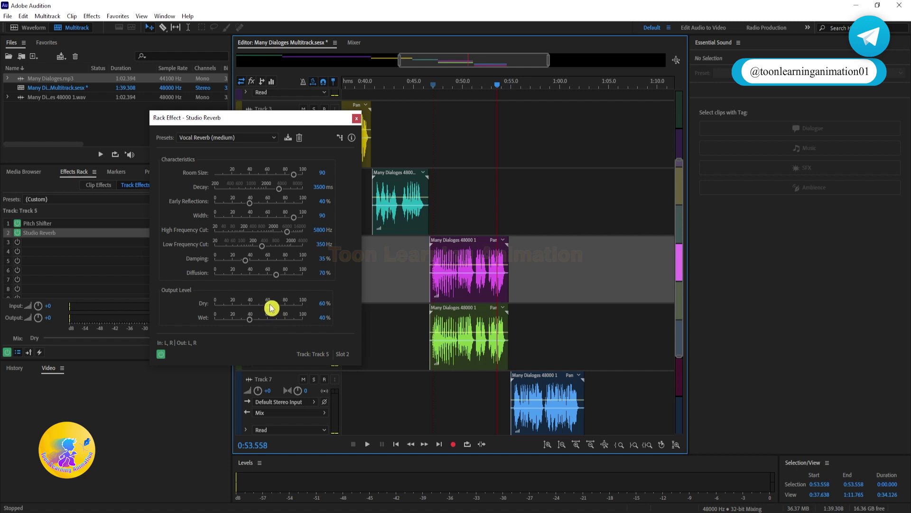
Step: Set Track 5's reverb dry level to 100% and decay to about 4055 ms, and preview the dialogue from about 0:47.5
drag(267, 305, 321, 309)
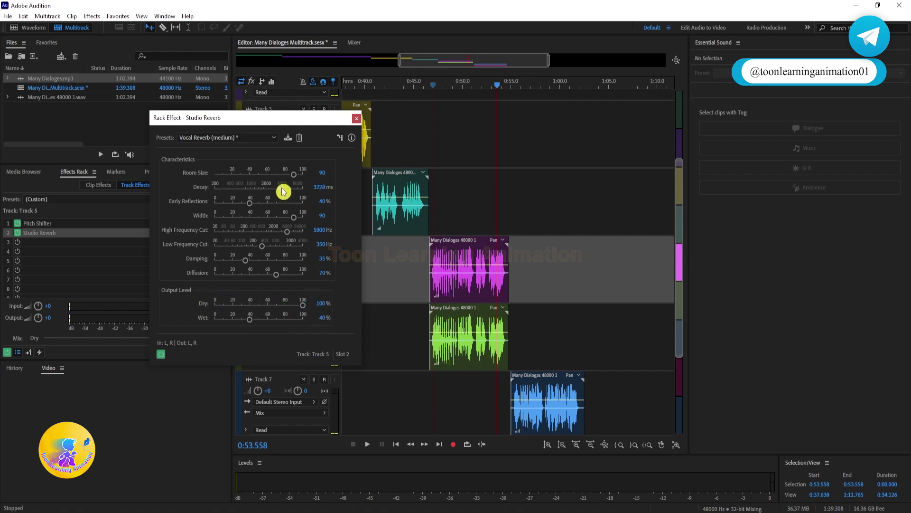
click(439, 89)
key(space)
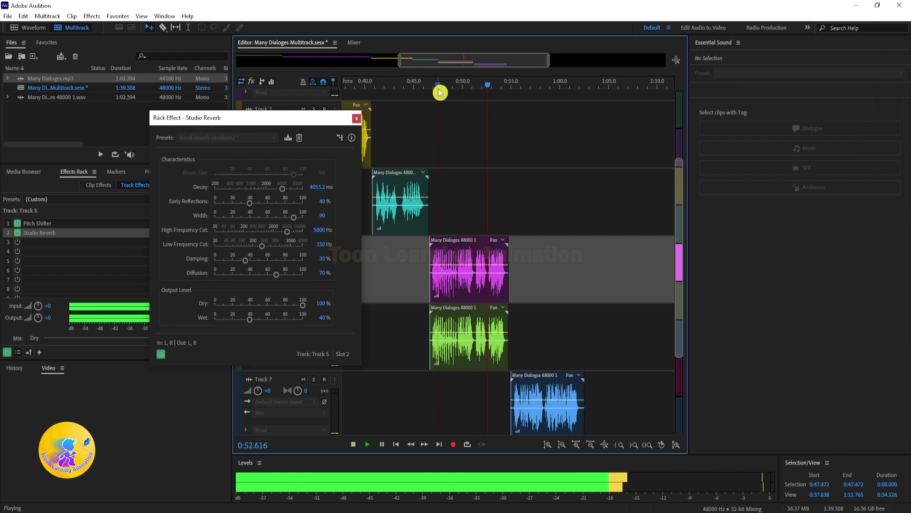
key(space)
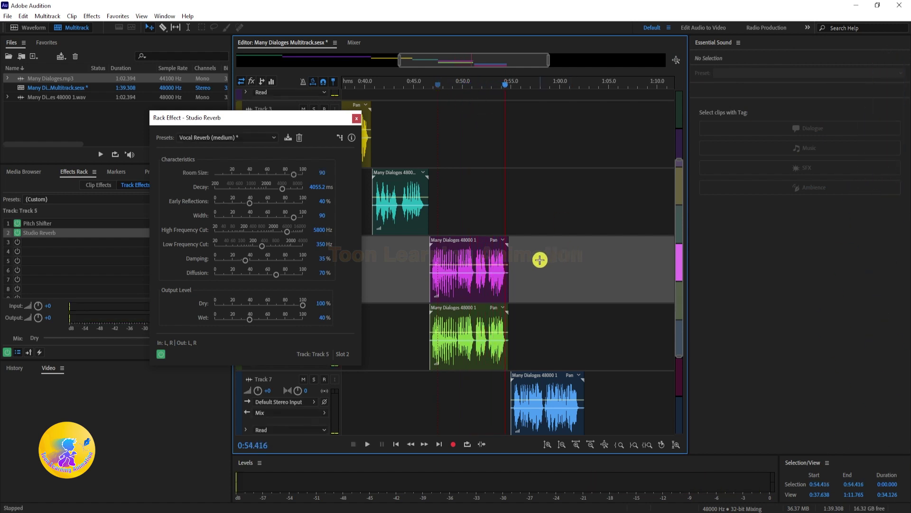
Step: Raise Track 5's reverb decay to about 4798 ms, preview from about 0:47.3, and close the Studio Reverb settings
drag(284, 192, 286, 192)
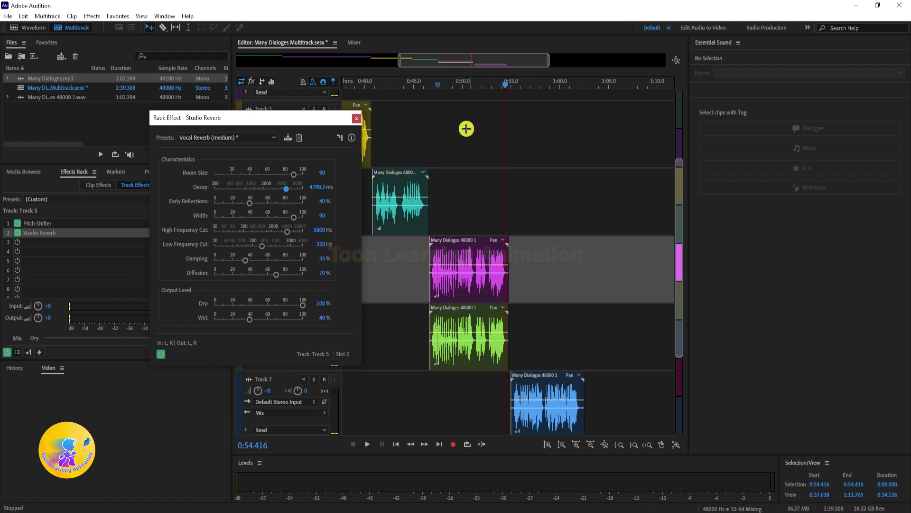
click(443, 89)
key(space)
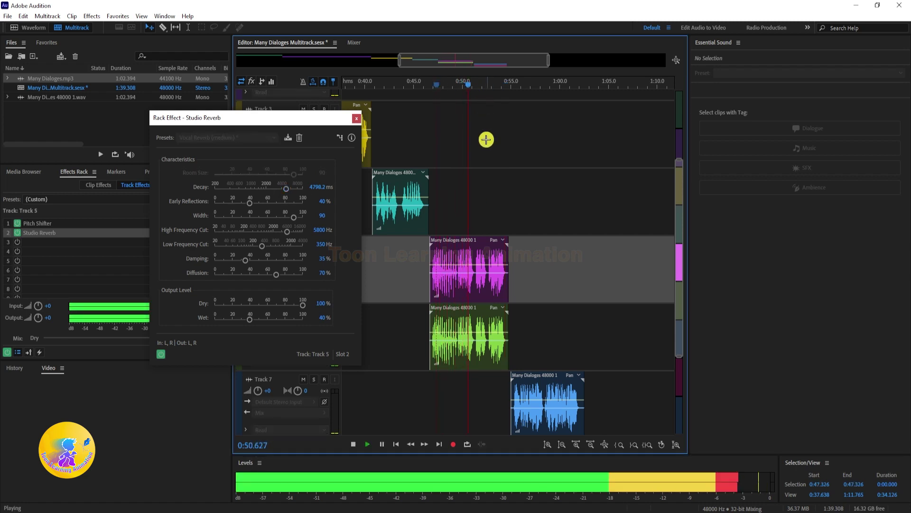
key(space)
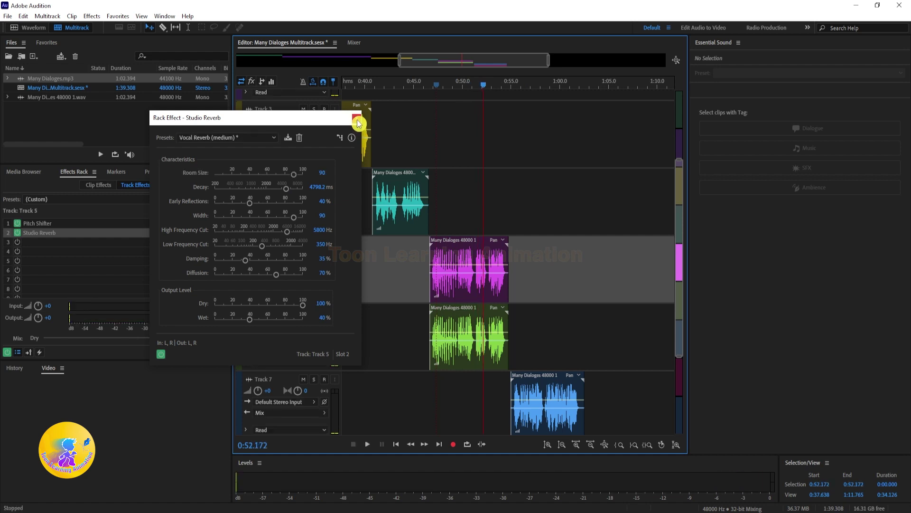
click(356, 118)
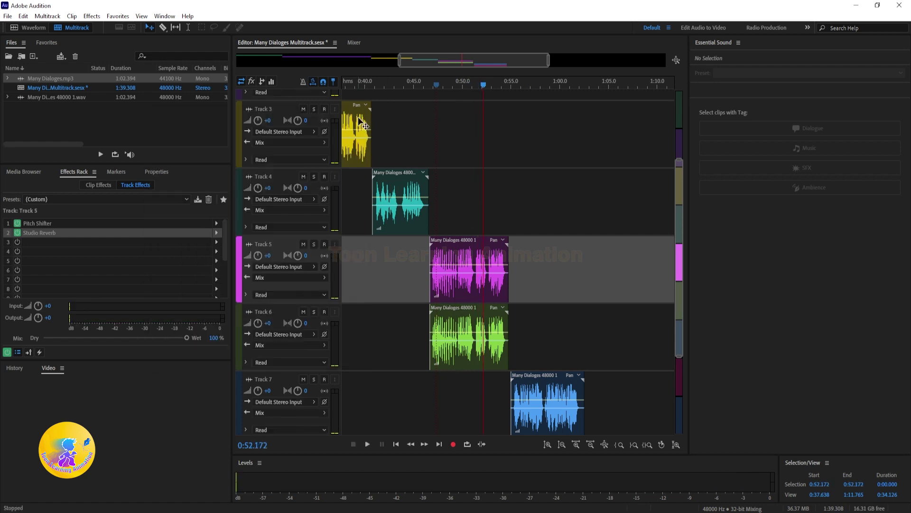
Step: Add a Studio Reverb with the Vocal Reverb (medium) preset to Track 6's second slot, preview from about 0:47.1, and close its settings
click(541, 336)
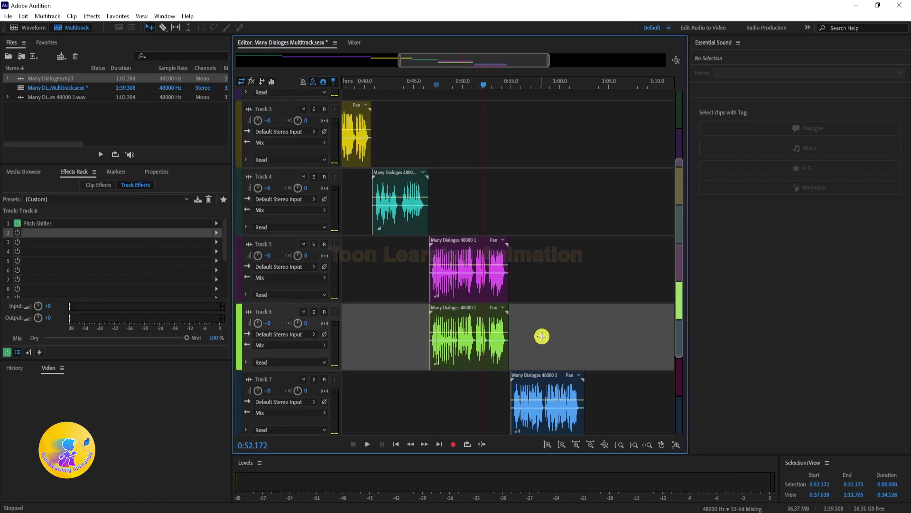
click(218, 232)
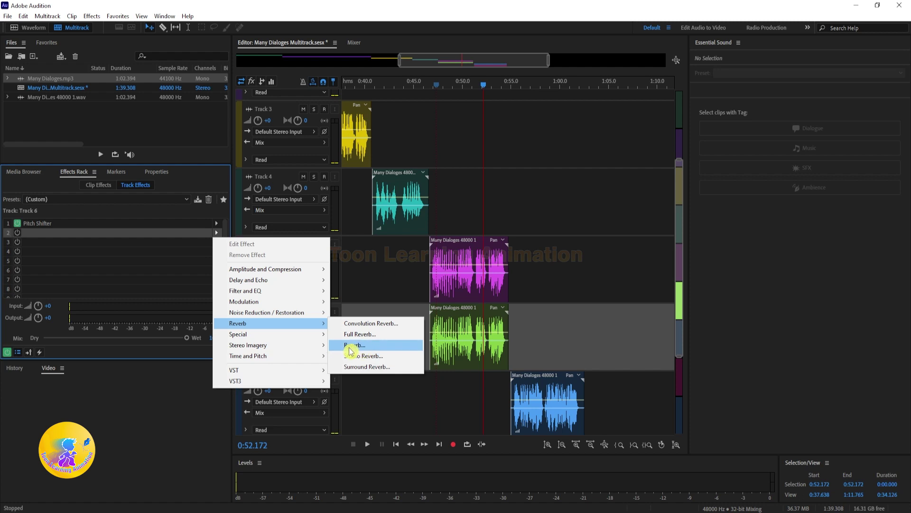
click(364, 356)
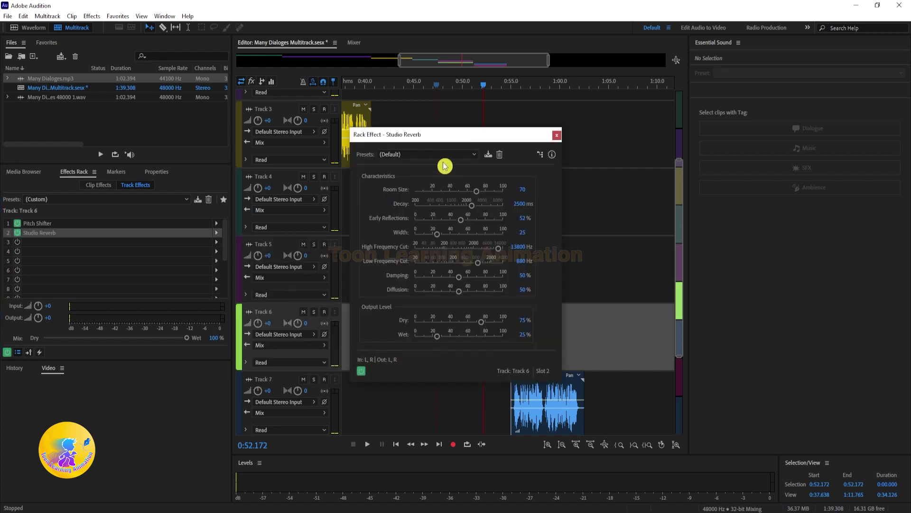
click(444, 155)
click(450, 308)
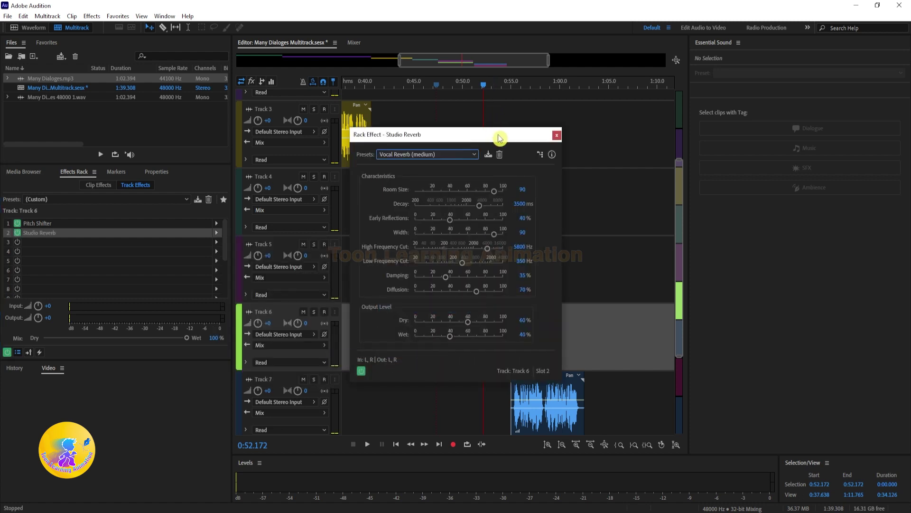
drag(499, 139, 347, 139)
click(435, 81)
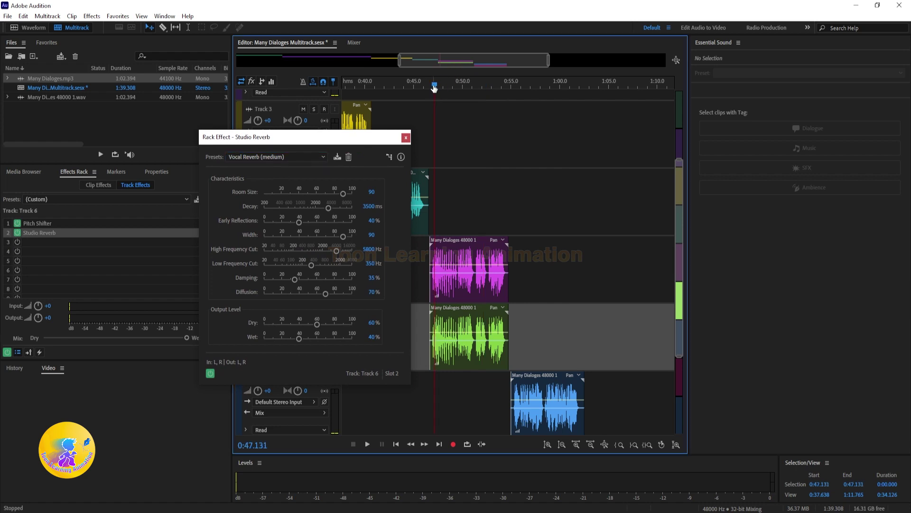
key(space)
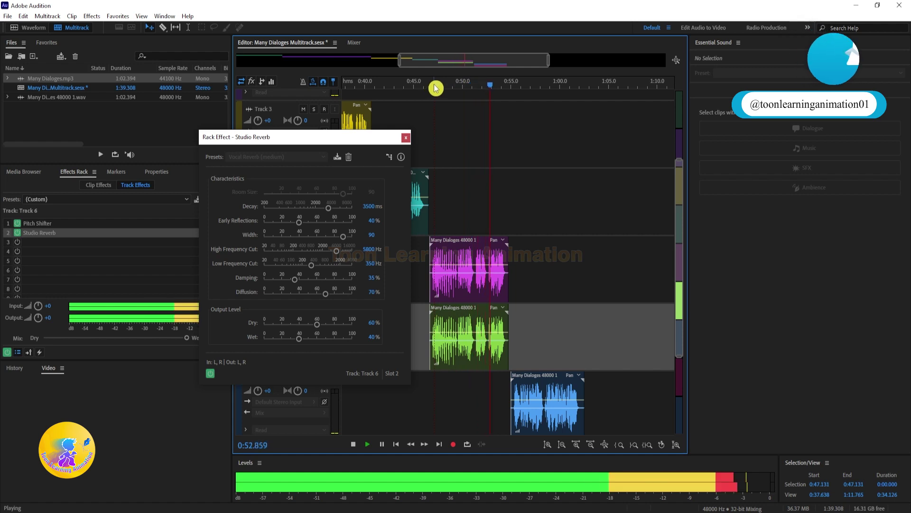
click(406, 137)
Step: Play back the simultaneous dialogues on Tracks 5 and 6 from about 0:47.1 to check their combined effects
click(434, 89)
key(space)
key(space)
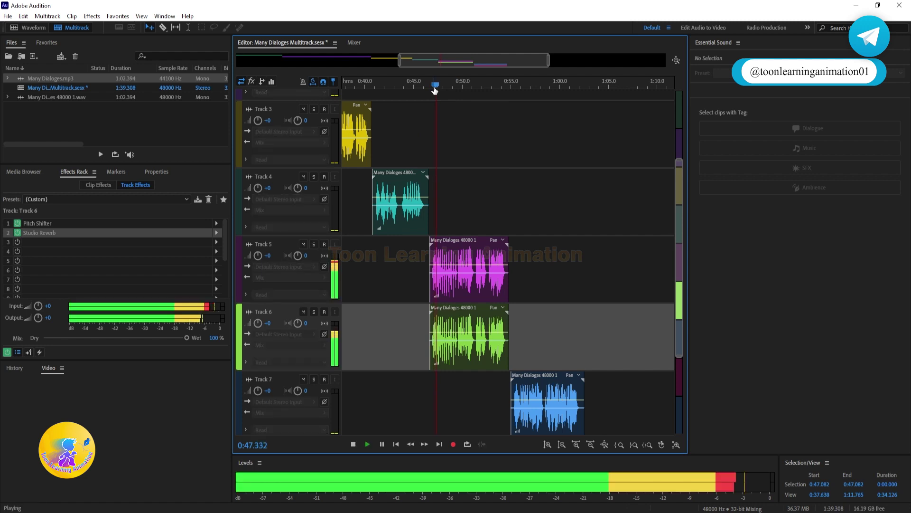
key(space)
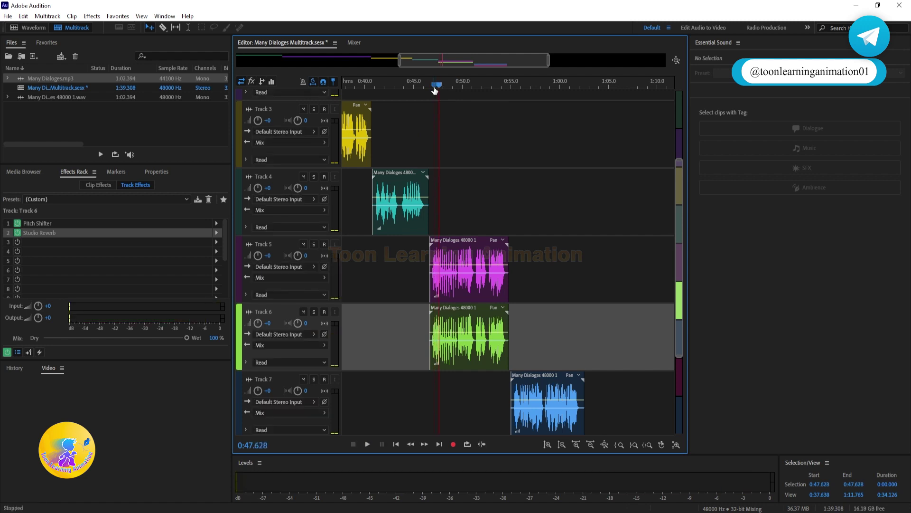
key(space)
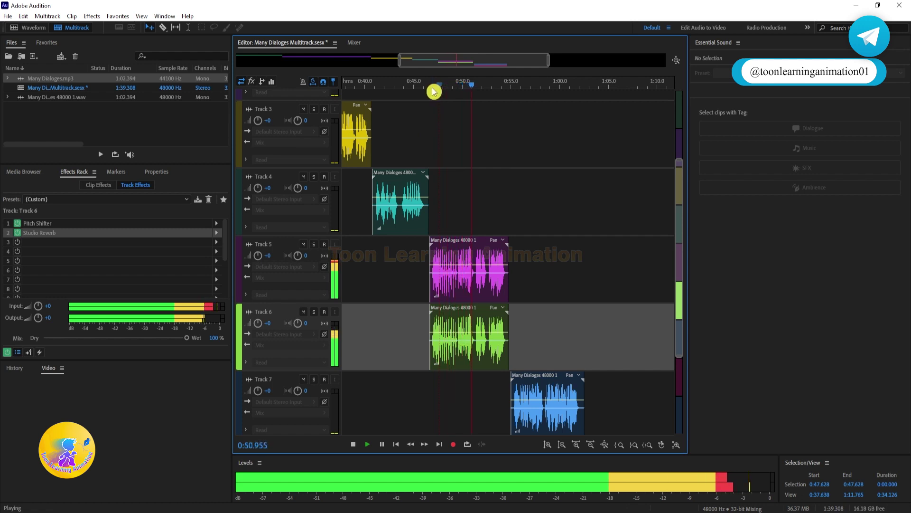
key(space)
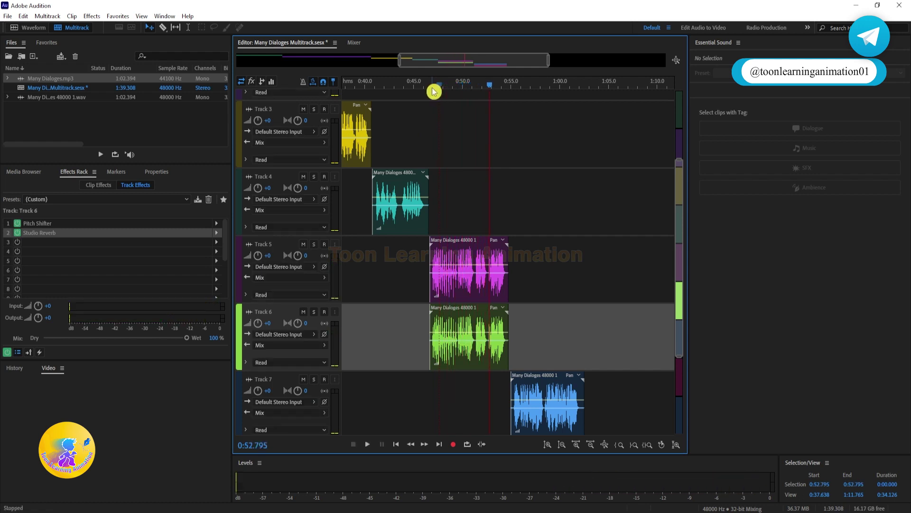
Step: Place the playhead at the start of Track 7's clip and compare the effects racks of Tracks 7 and 2
click(510, 88)
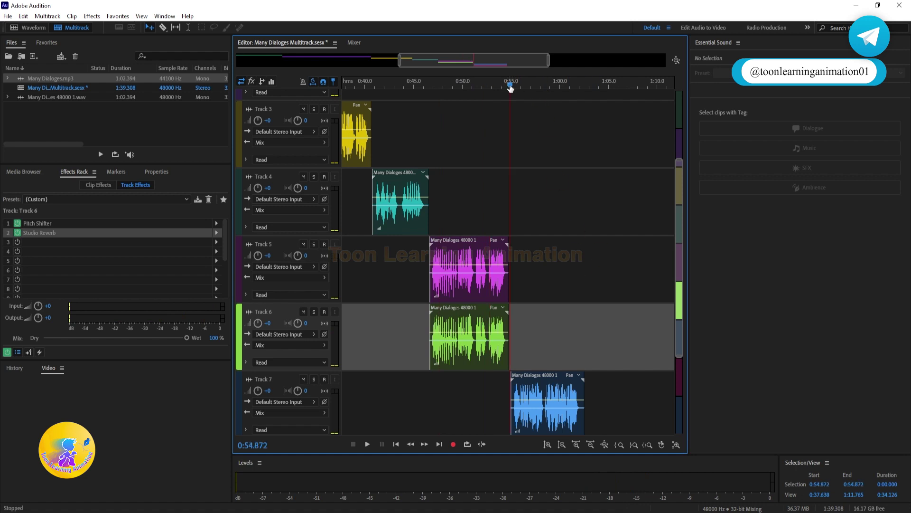
scroll(687, 227, down, 3)
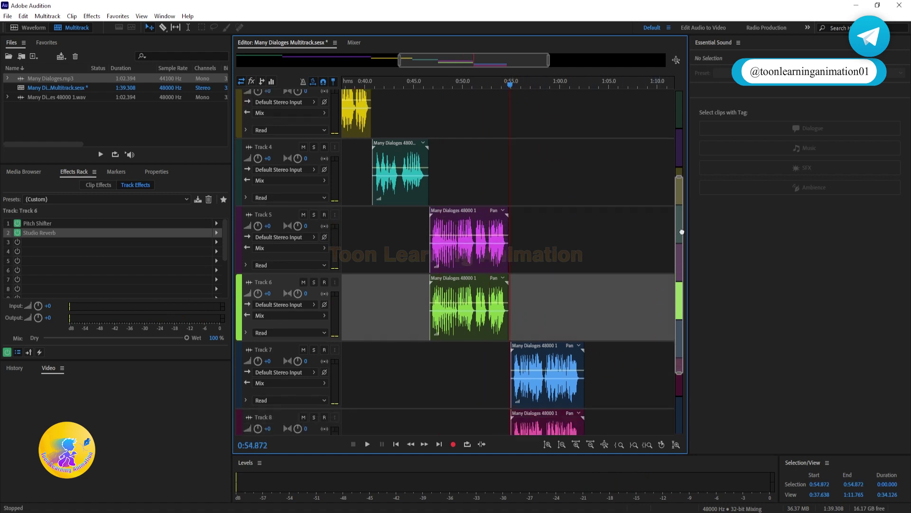
click(622, 267)
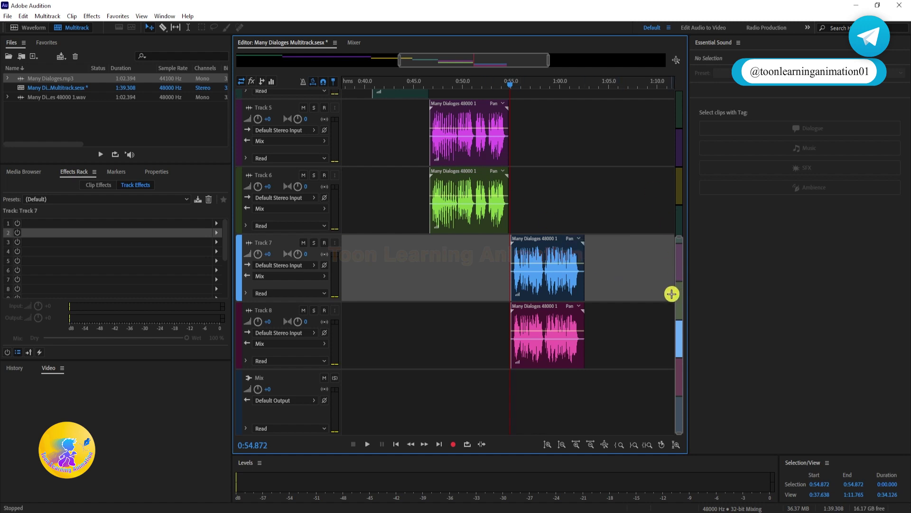
drag(679, 308, 679, 164)
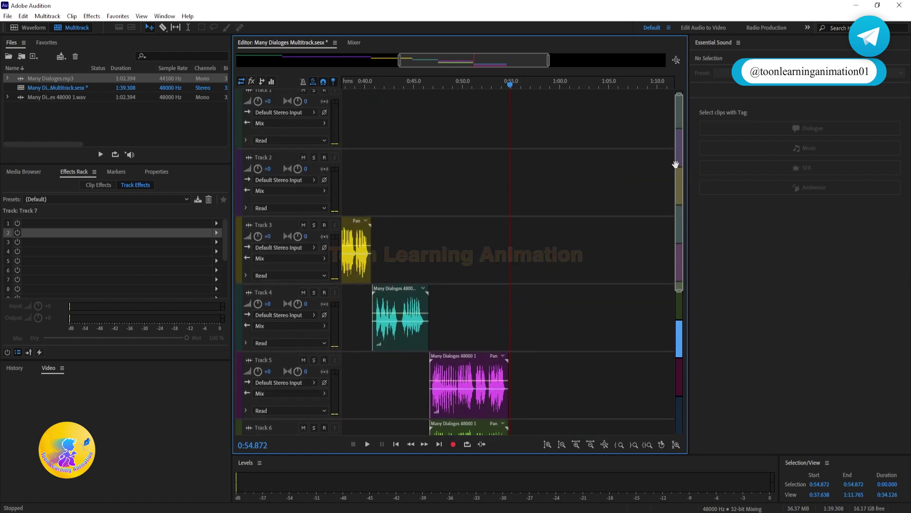
click(463, 182)
click(439, 444)
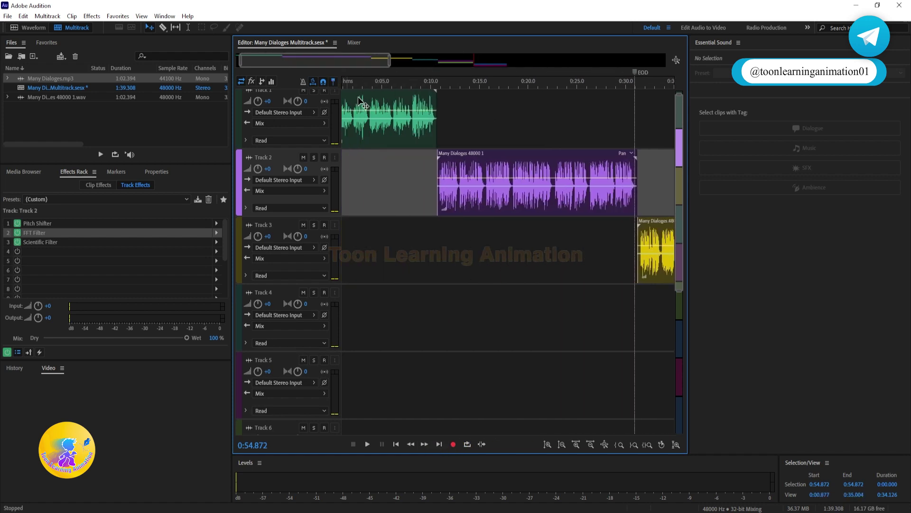
Step: Move the playhead to the end of the Track 7 and 8 clips at about 1:02.5 and select Track 7
drag(314, 61, 510, 60)
click(501, 86)
drag(679, 245, 665, 365)
click(546, 297)
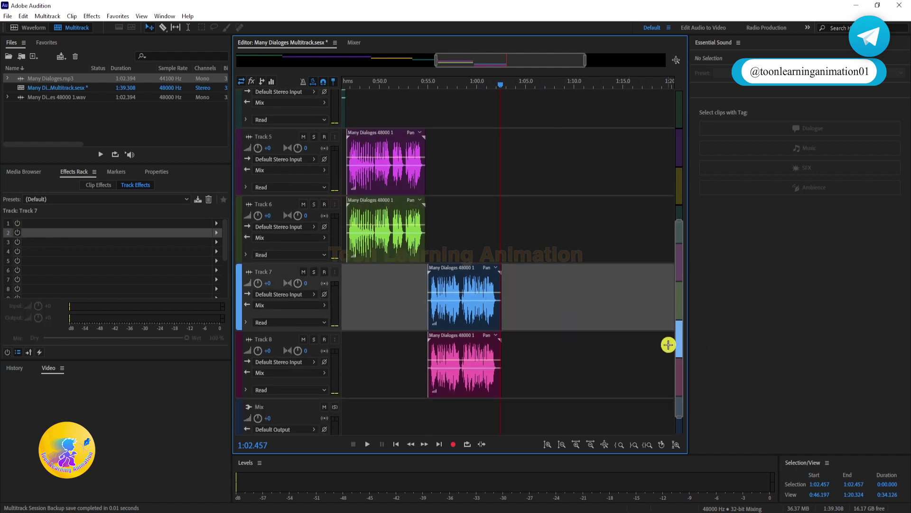
drag(677, 344, 566, 328)
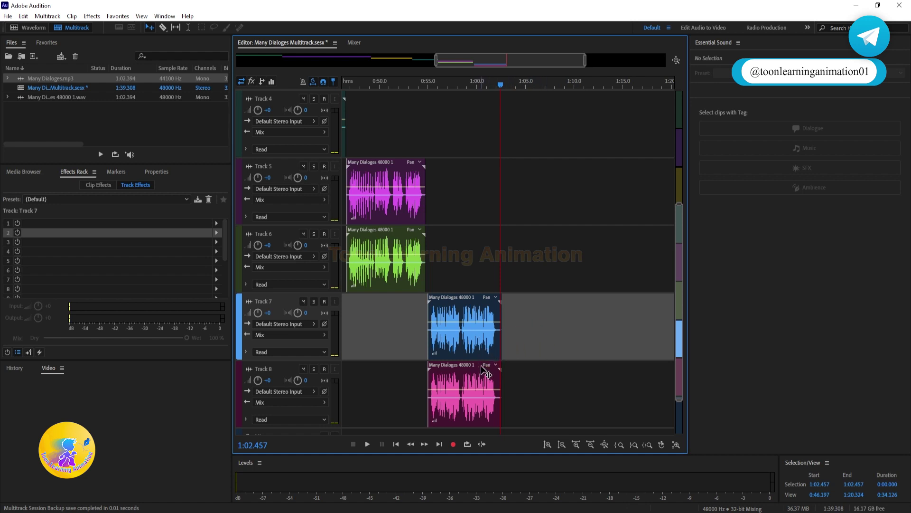
Step: Play back the untreated dialogues on Tracks 7 and 8 from about 0:55.0
click(521, 387)
click(523, 342)
click(429, 90)
key(space)
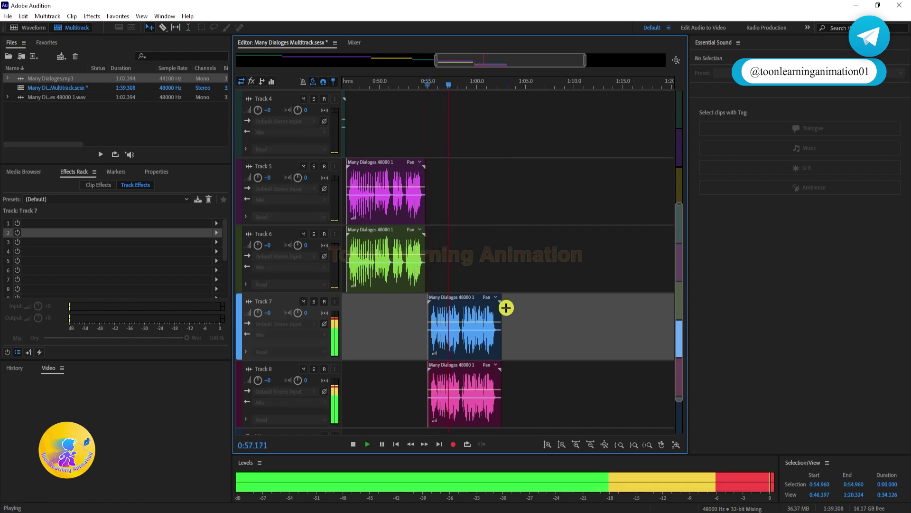
key(space)
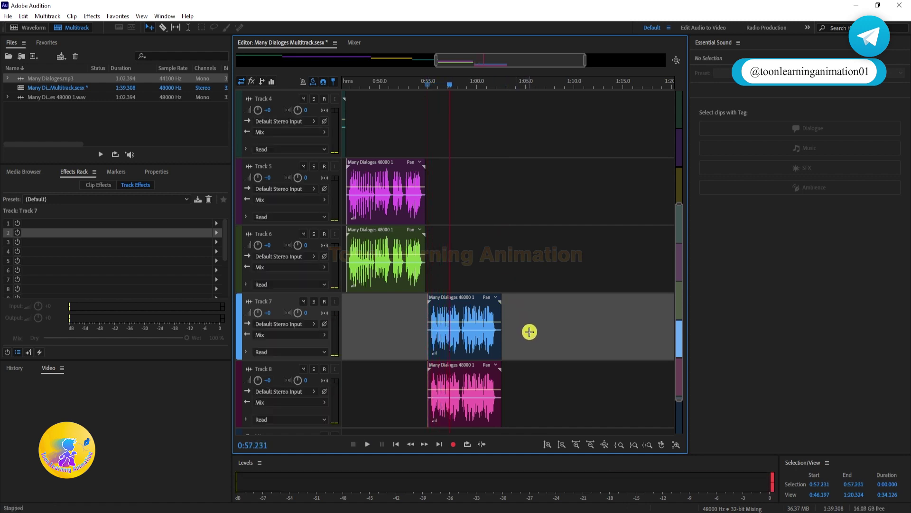
Step: Add a Pitch Shifter with 2 semi-tones and 3 cents to Track 7's first slot, preview from about 0:55.5, and close its settings
click(217, 223)
mouse_move(265, 351)
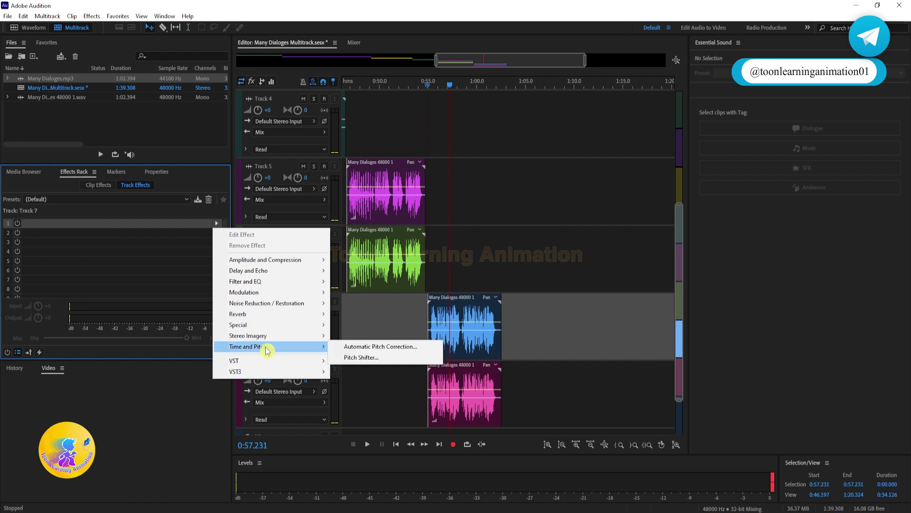
click(372, 360)
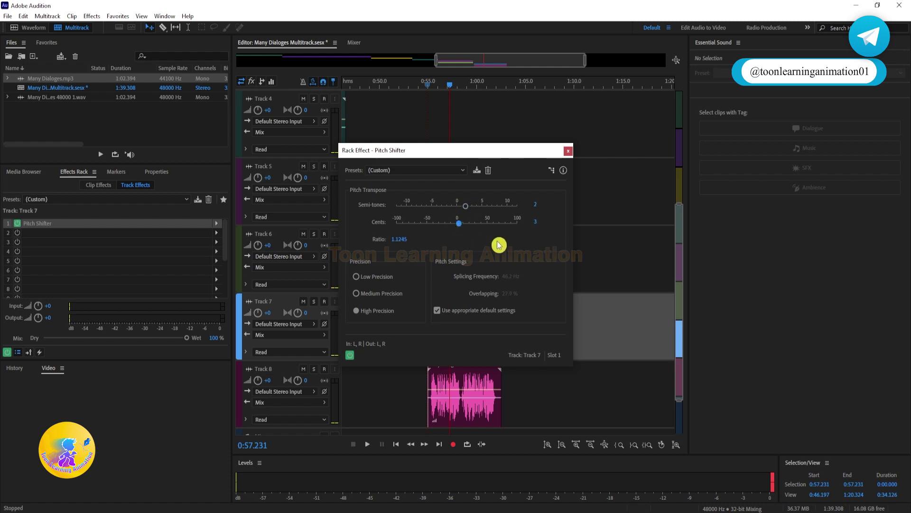
drag(539, 153, 300, 146)
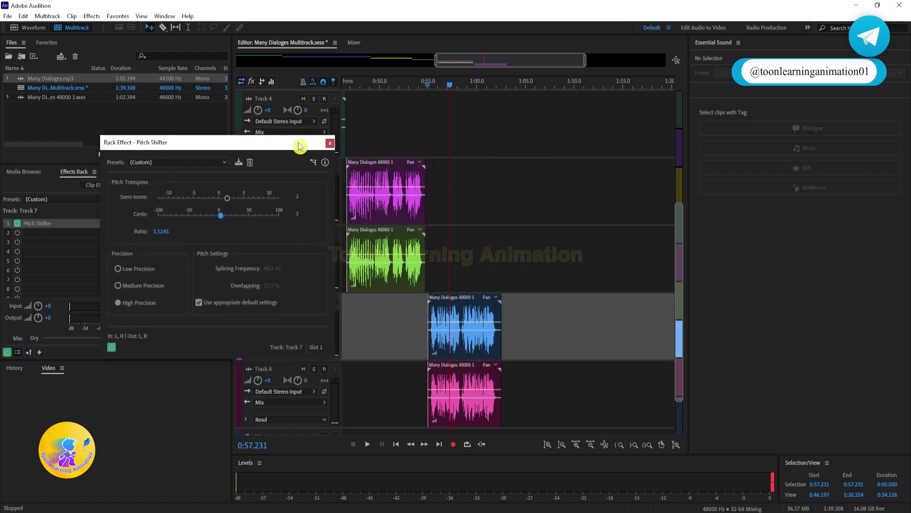
click(433, 85)
key(space)
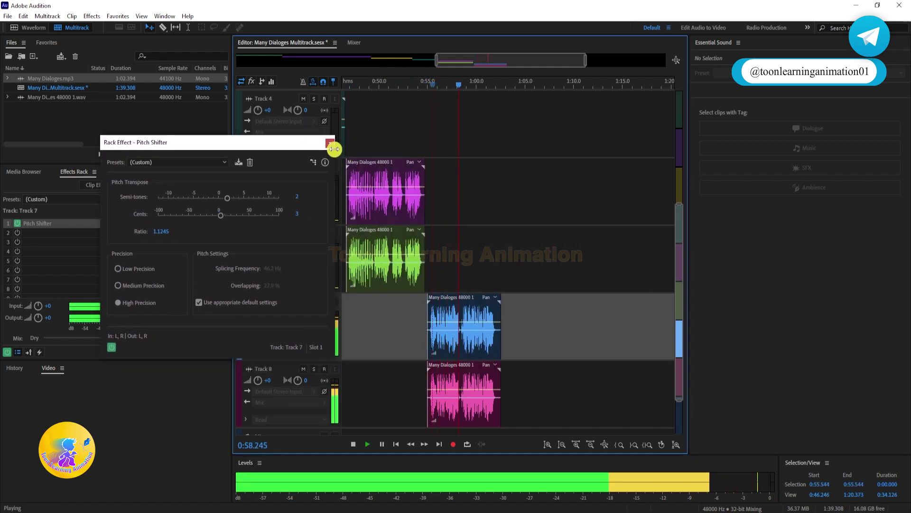
key(space)
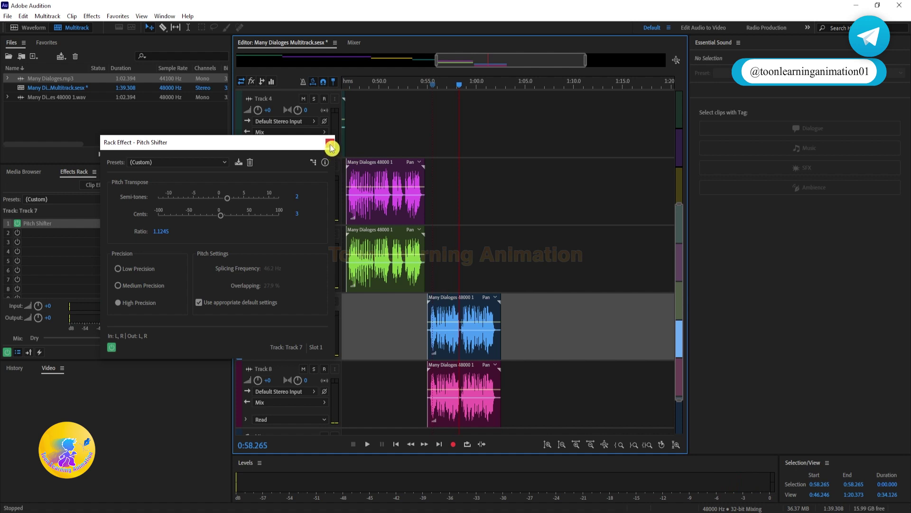
click(329, 144)
Step: Add a Pitch Shifter to Track 8's first slot, lower it to -1 semi-tone, and close its settings
click(538, 375)
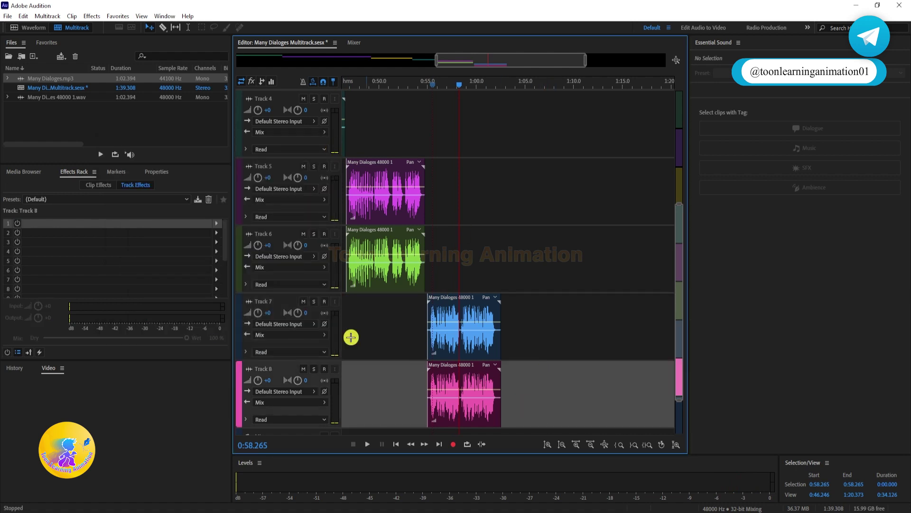
click(217, 224)
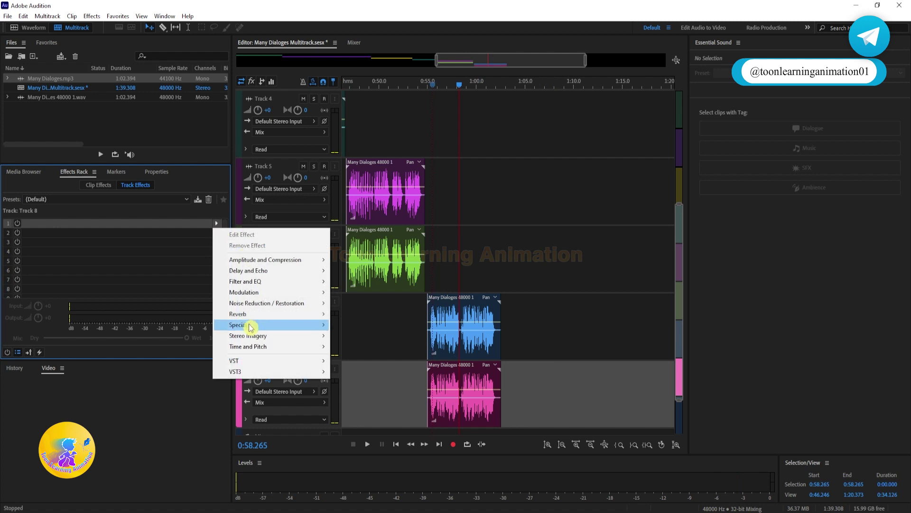
mouse_move(307, 347)
click(355, 358)
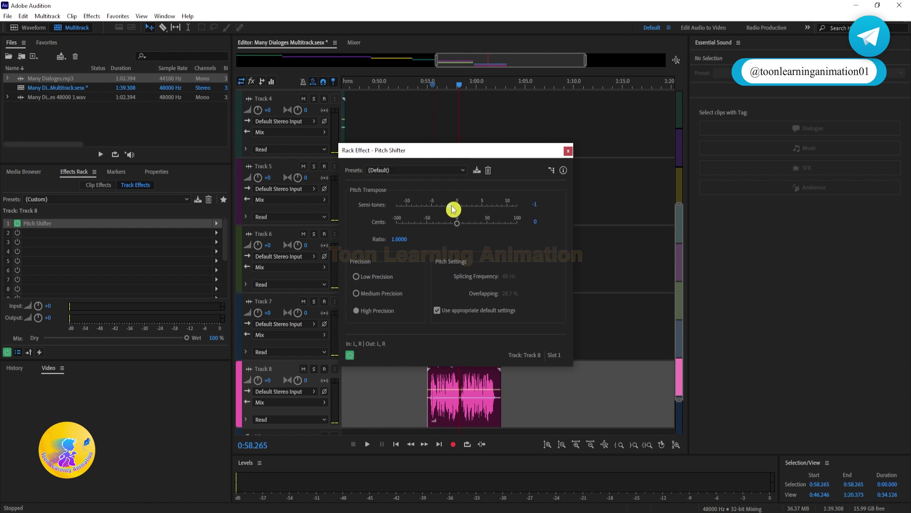
click(569, 151)
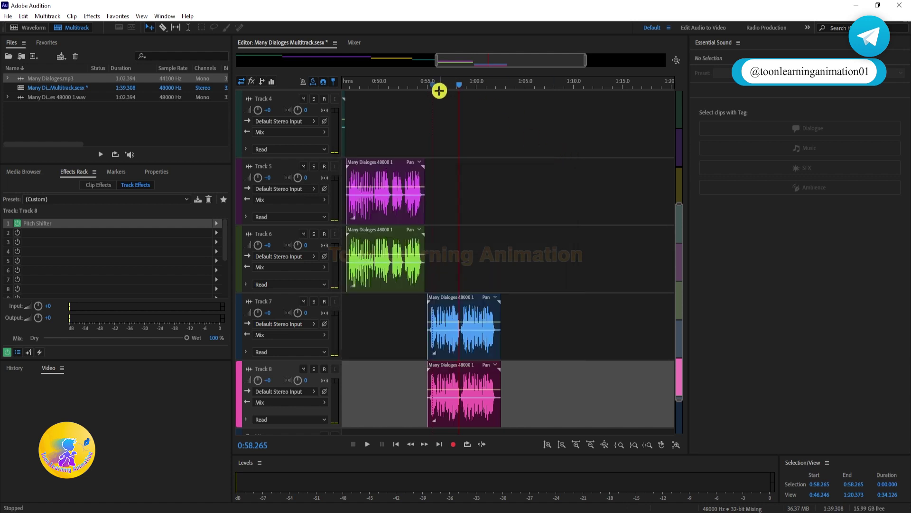
Step: Play back Tracks 7 and 8 together from about 0:55.5 to compare their shifted pitches
click(432, 86)
key(space)
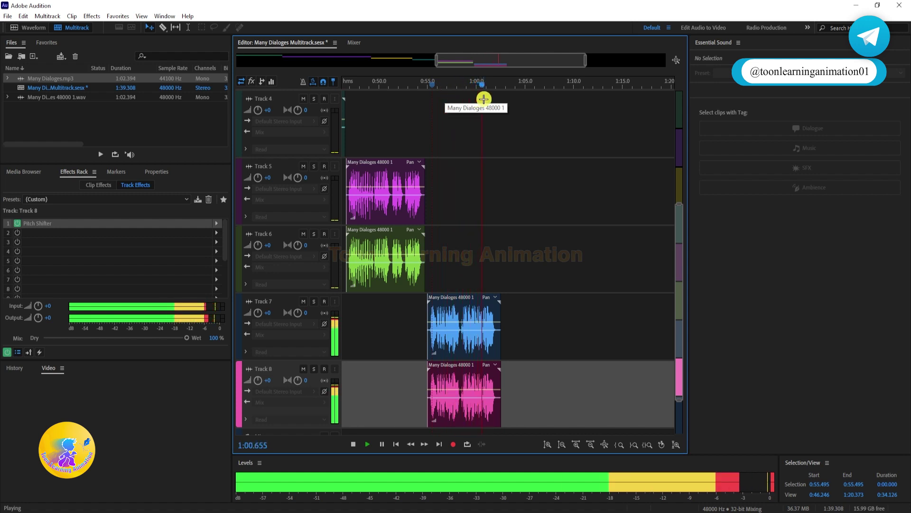
key(space)
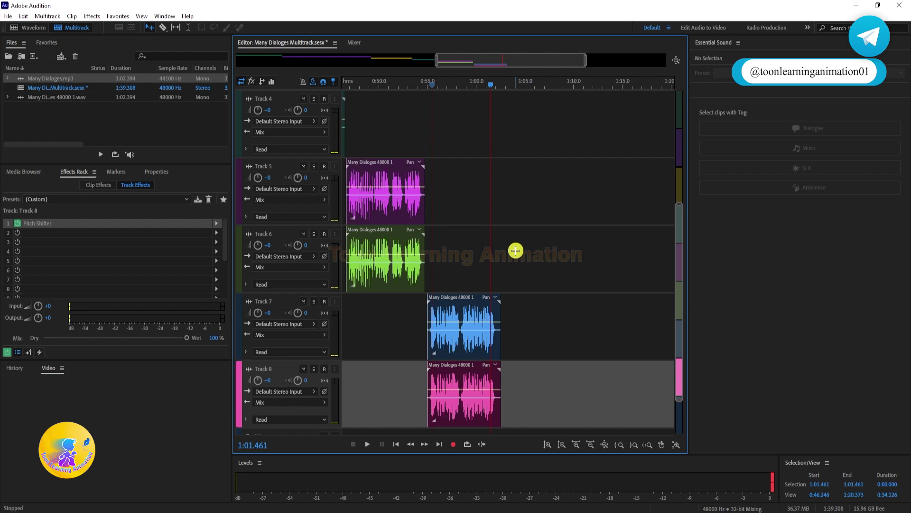
Step: Place the playhead at about 0:55.6 and add an FFT Filter to Track 7's second slot
click(433, 84)
click(530, 317)
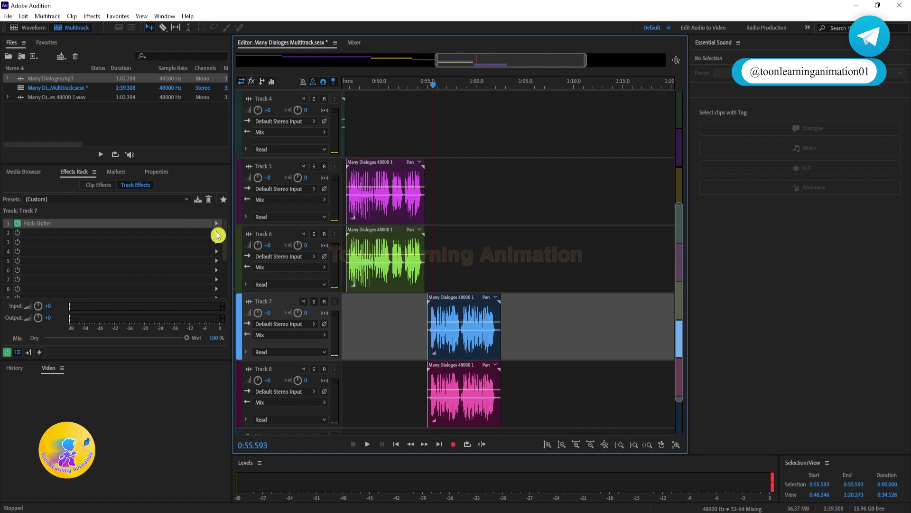
click(217, 234)
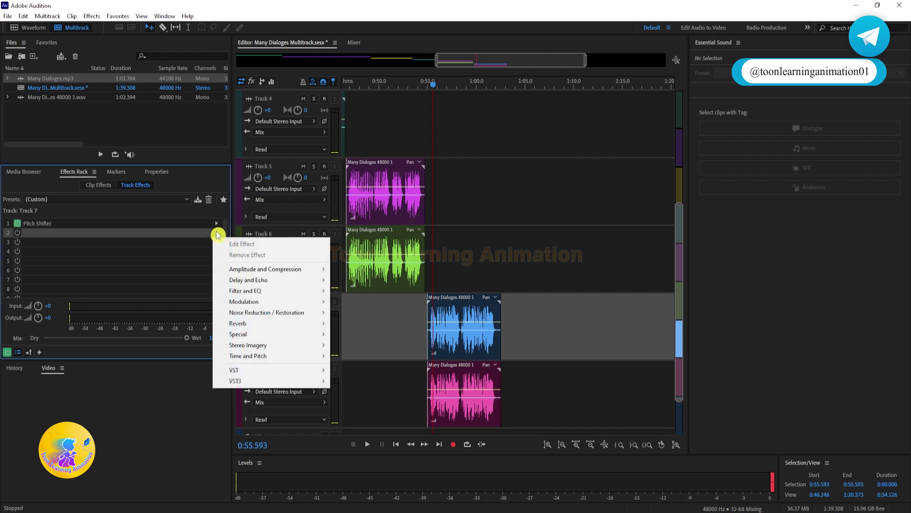
mouse_move(241, 291)
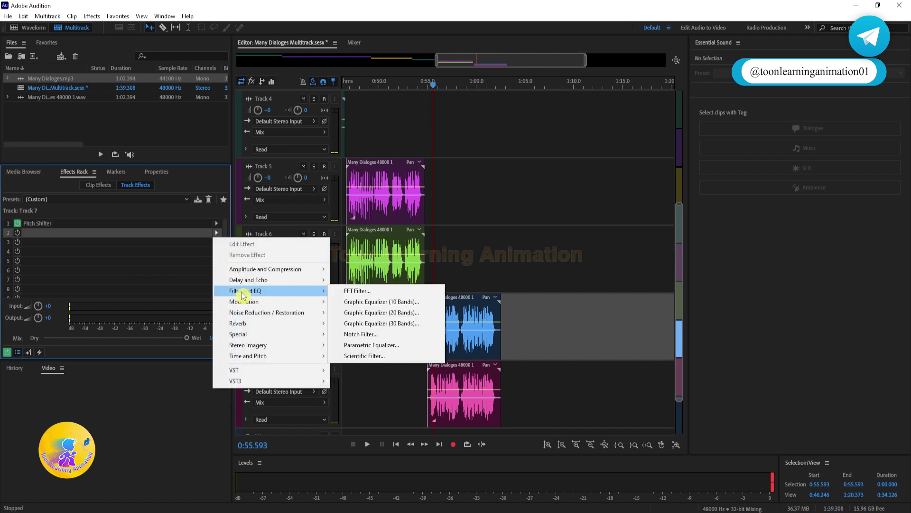
click(362, 296)
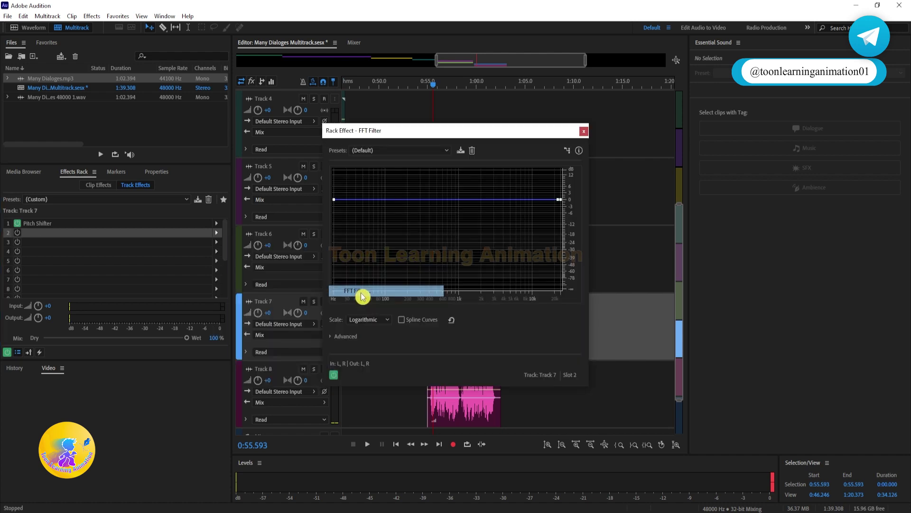
Step: Shape the FFT Filter curve with points at 1 kHz, 0 dB and about 160 Hz, -8 dB, cutting the lowest frequency fully, and close it
click(459, 199)
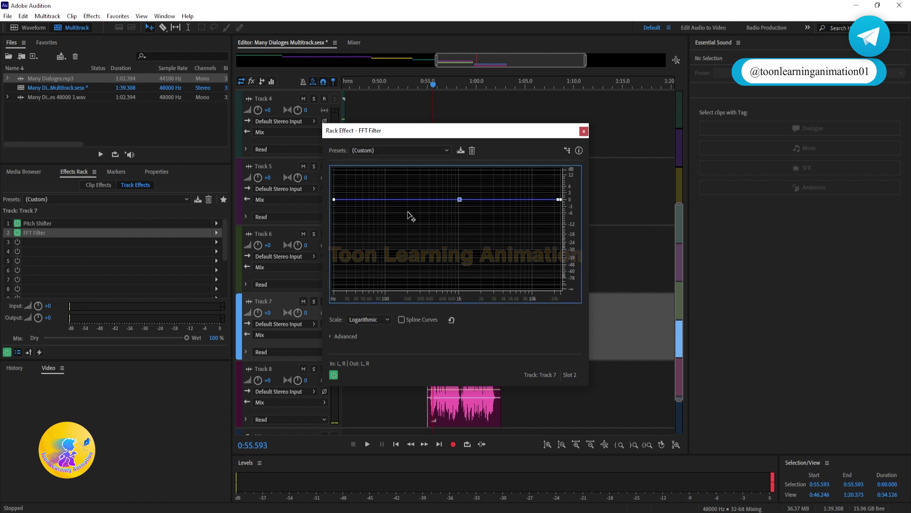
drag(334, 201, 327, 298)
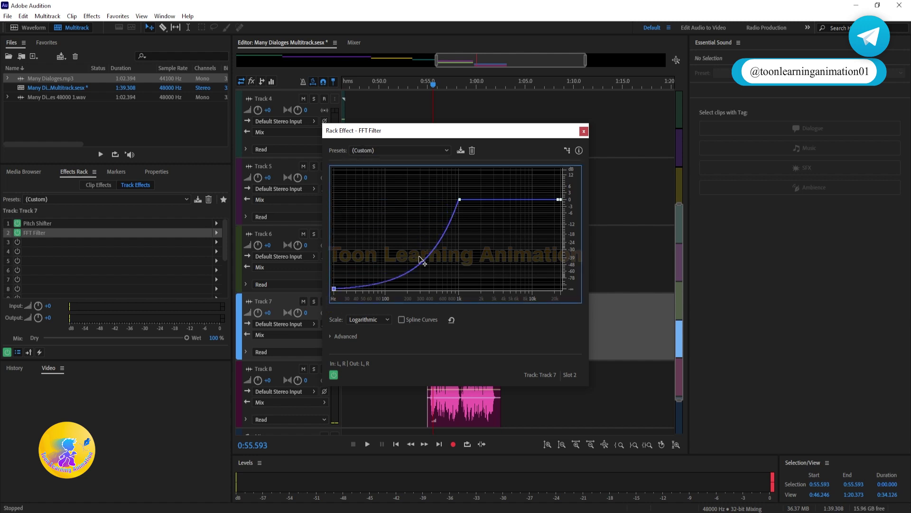
drag(423, 263, 400, 216)
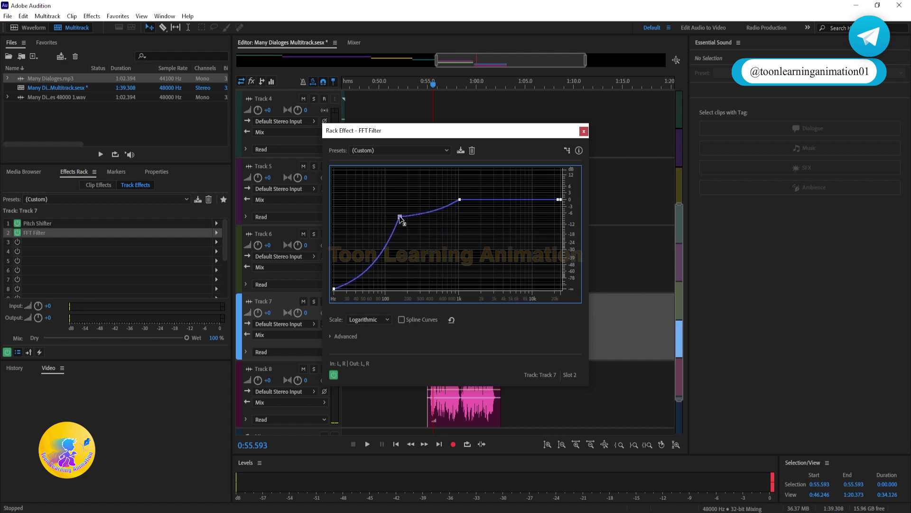
click(583, 130)
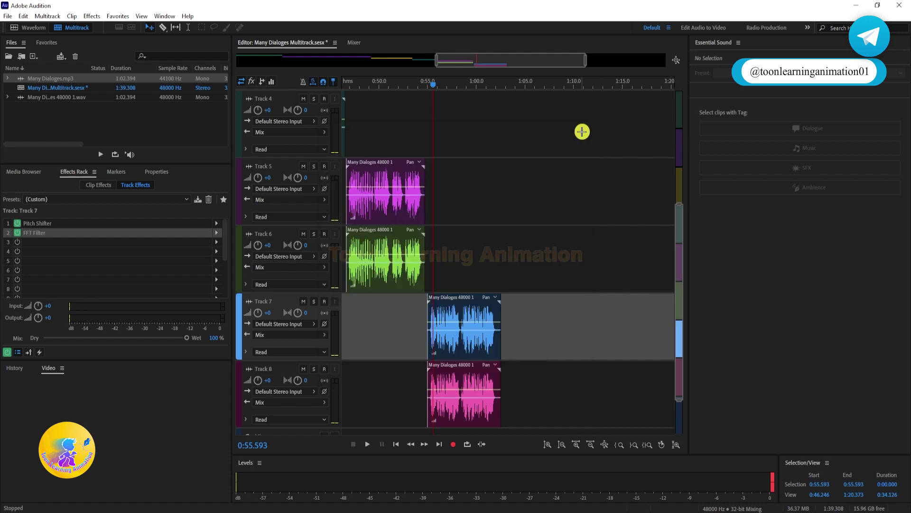
Step: Add a Scientific Filter to Track 7's third slot with the Drop Off Below 250Hz preset and a 100 Hz cutoff, and preview from about 0:55.6
click(218, 243)
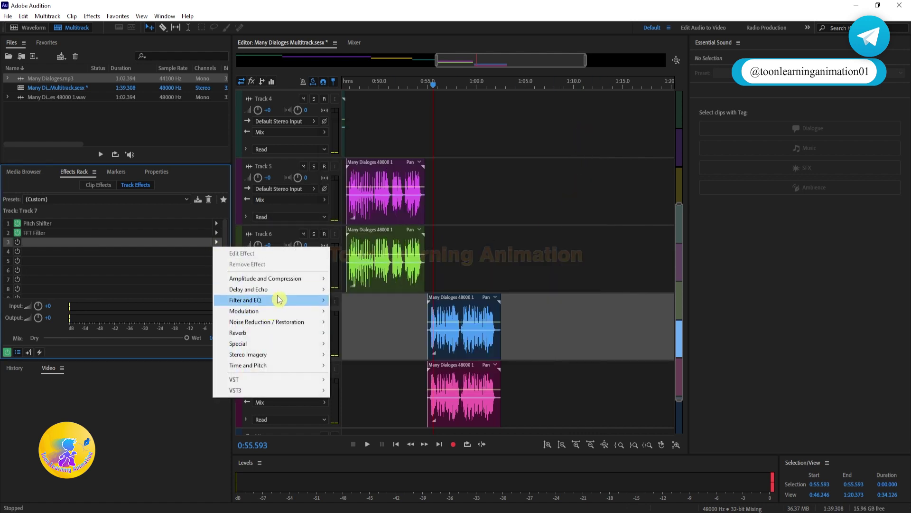
mouse_move(281, 300)
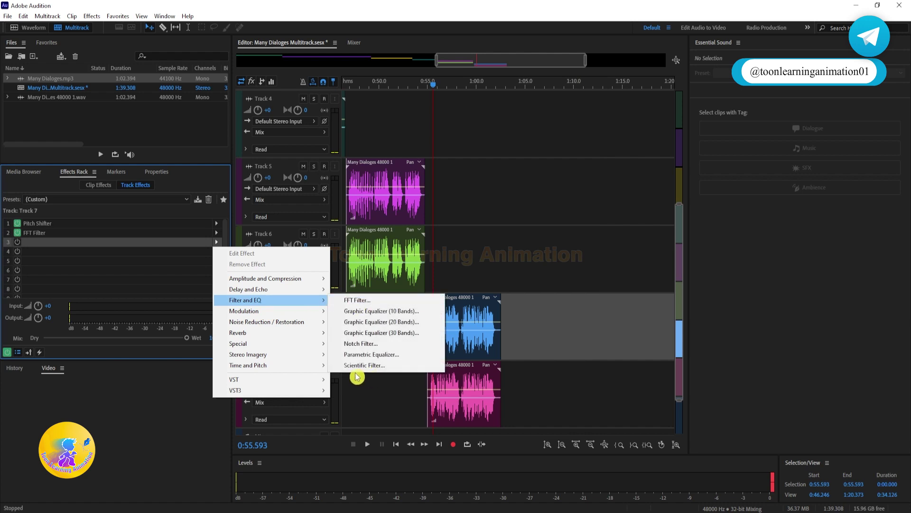
click(368, 366)
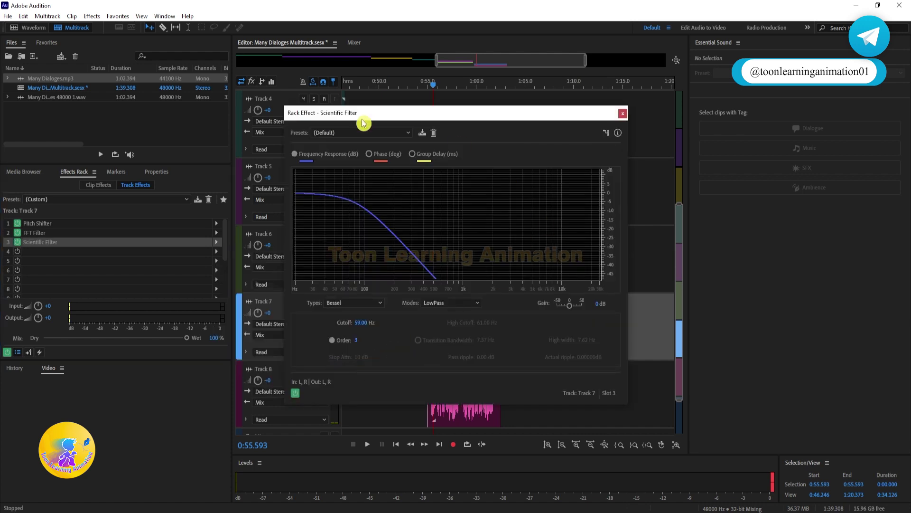
click(355, 134)
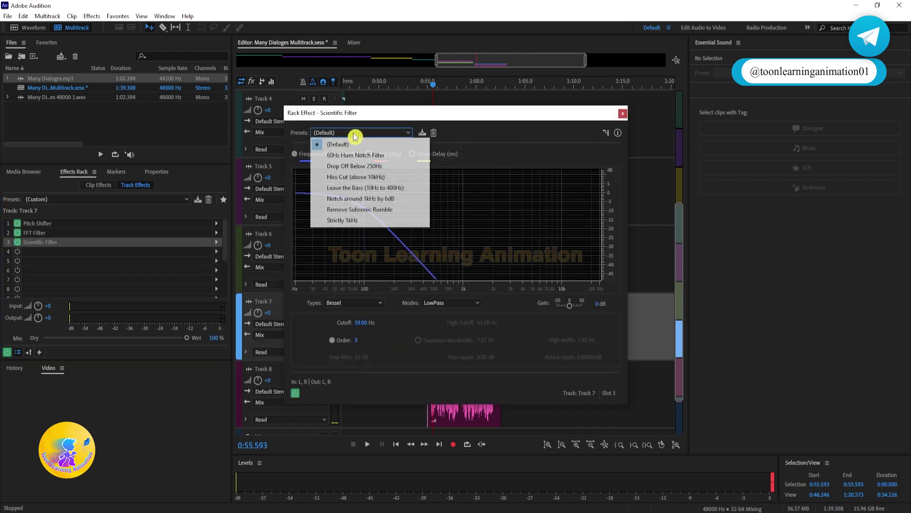
click(356, 166)
click(359, 323)
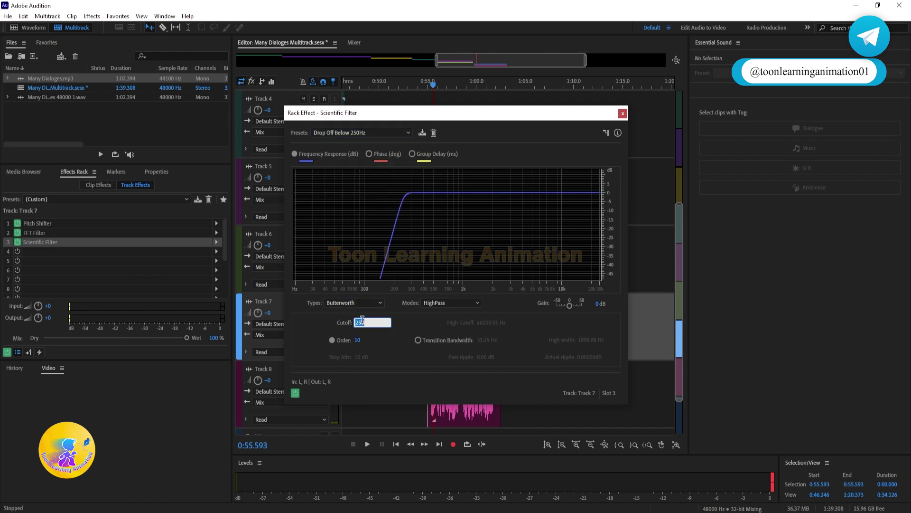
key(Return)
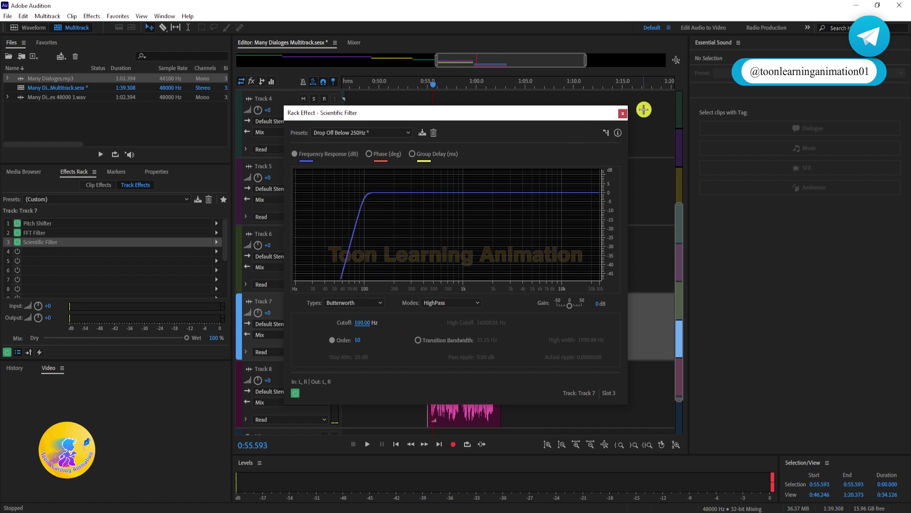
click(622, 113)
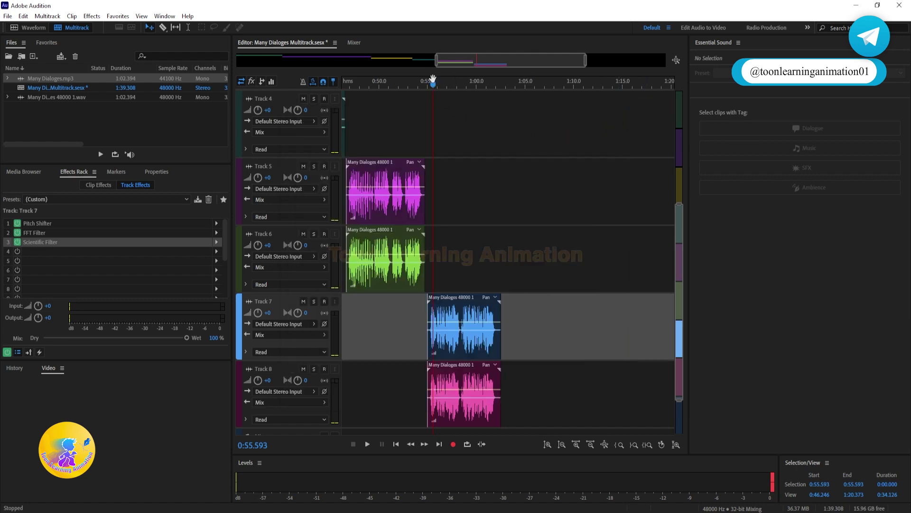
key(space)
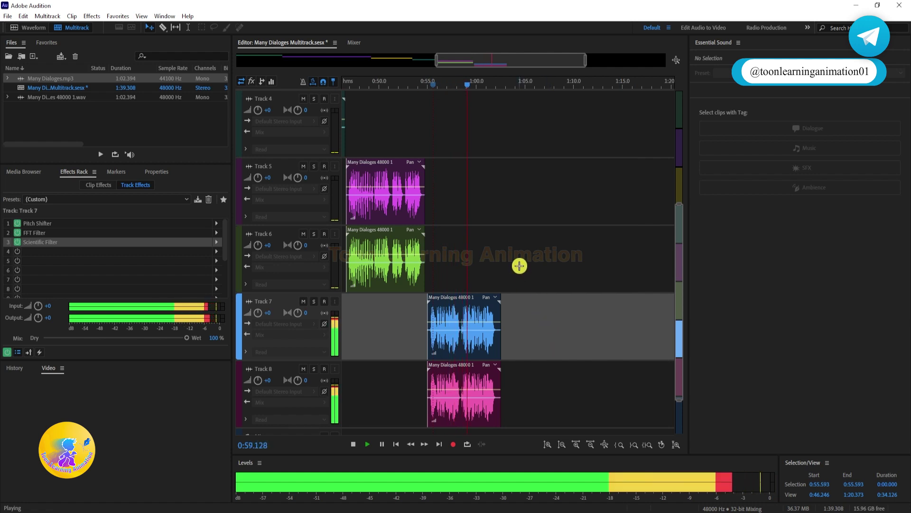
key(space)
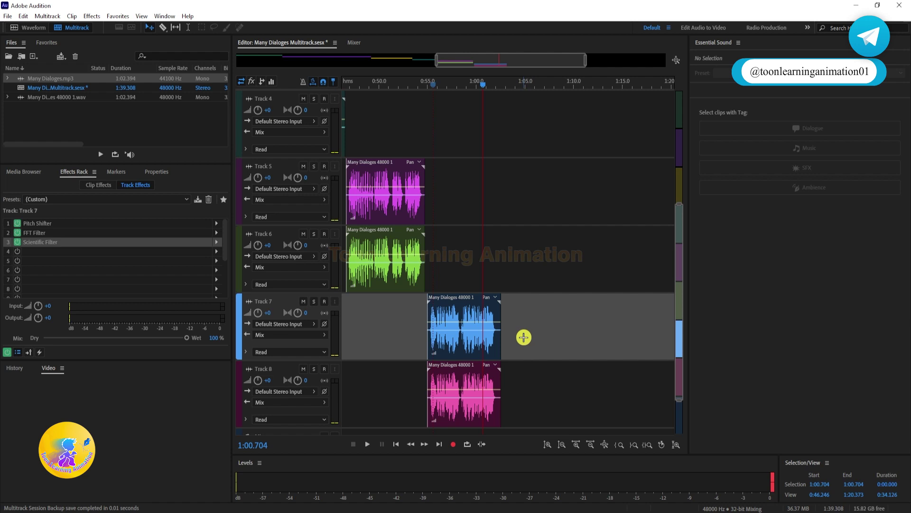
Step: Add a Studio Reverb to Track 7's fourth slot with the Vocal Reverb (medium) preset, Dry at 100% and Decay at about 5677.5 ms
click(217, 255)
click(217, 255)
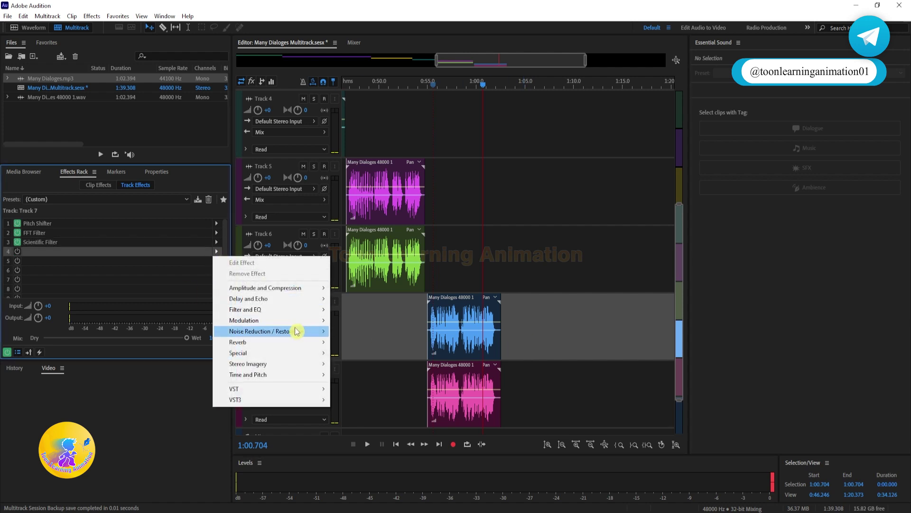
mouse_move(291, 348)
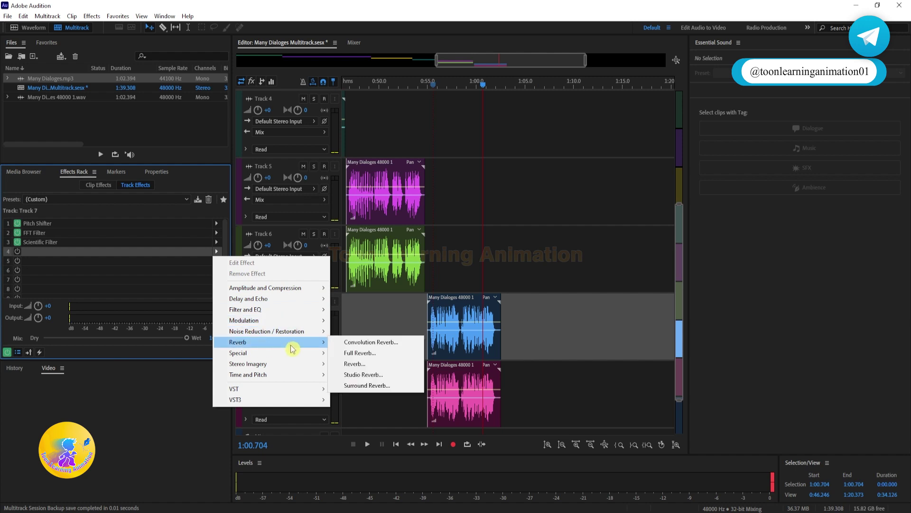
click(368, 374)
click(446, 153)
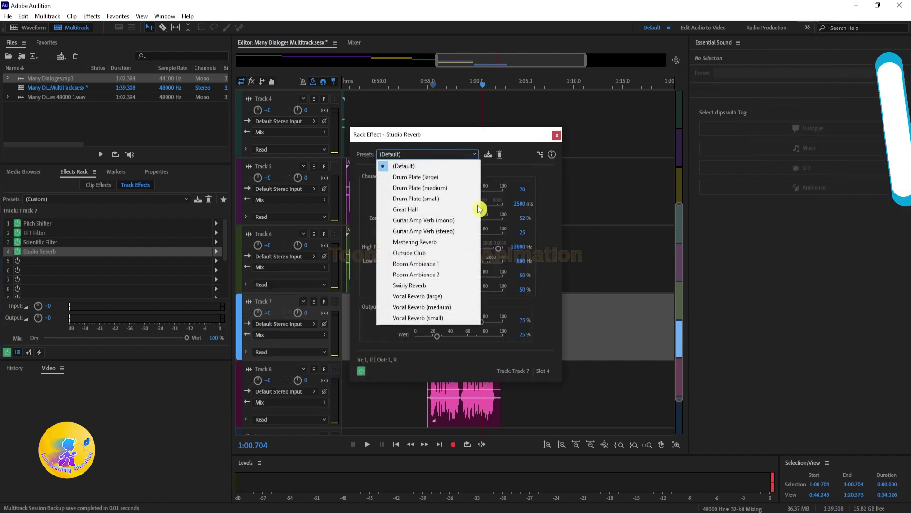
click(429, 307)
drag(478, 323, 530, 328)
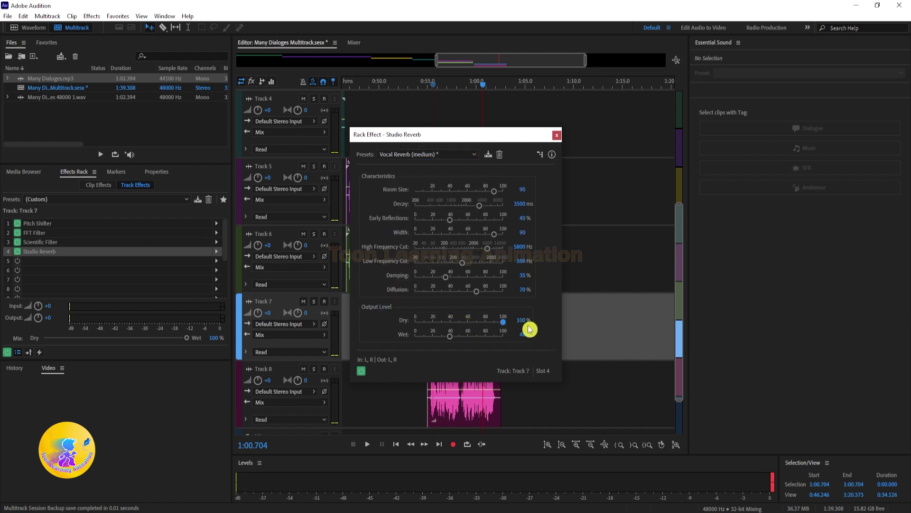
drag(479, 206, 489, 207)
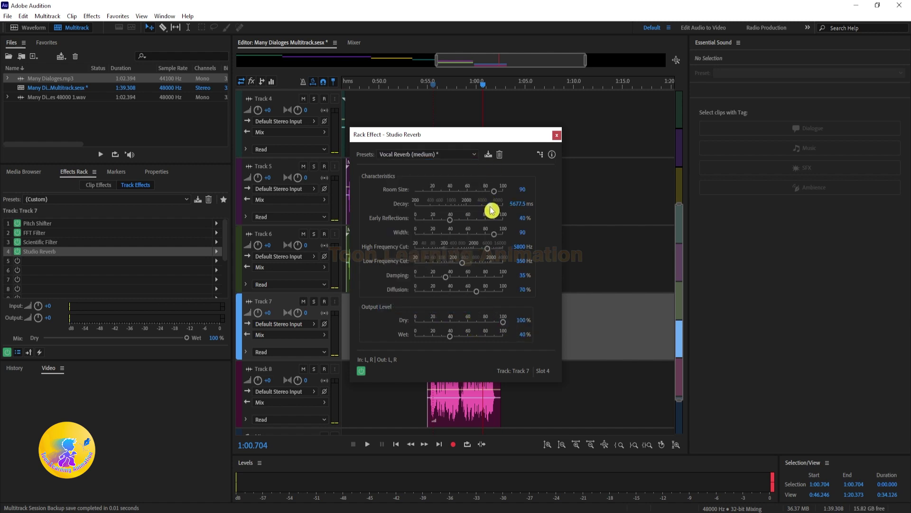
Step: Move the Studio Reverb window off the clips, preview Tracks 7 and 8 from about 0:55.8, and close the effect
drag(491, 142, 288, 162)
key(space)
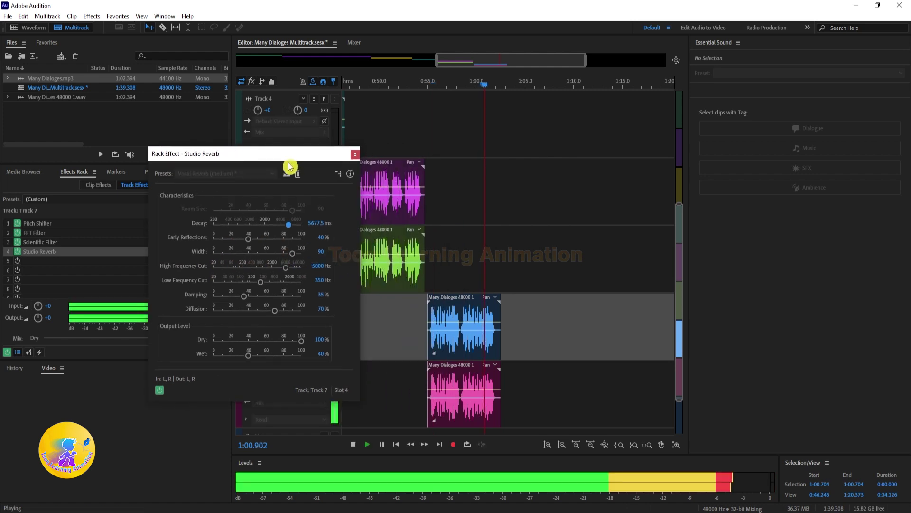
key(space)
click(435, 85)
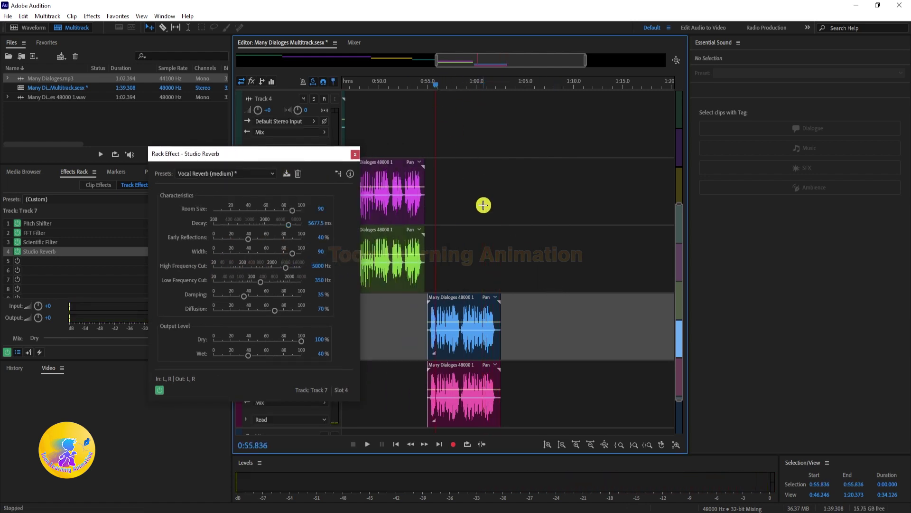
key(space)
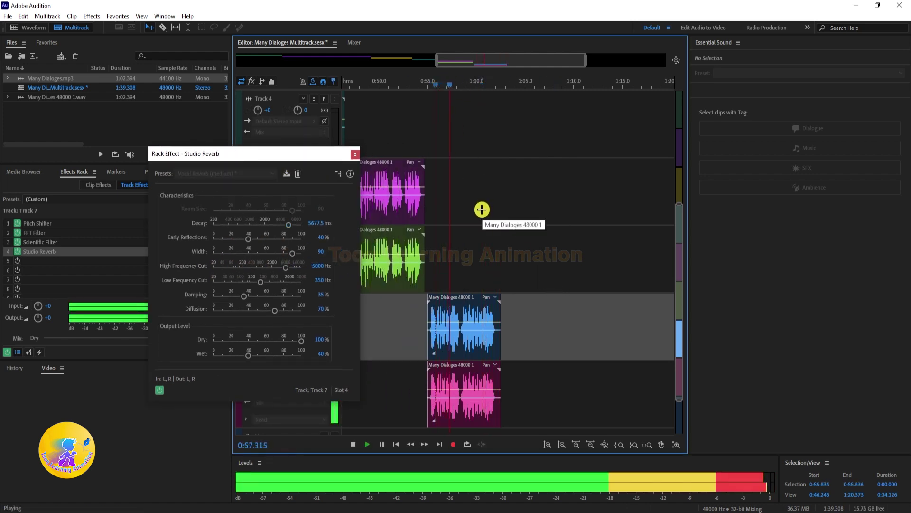
click(355, 155)
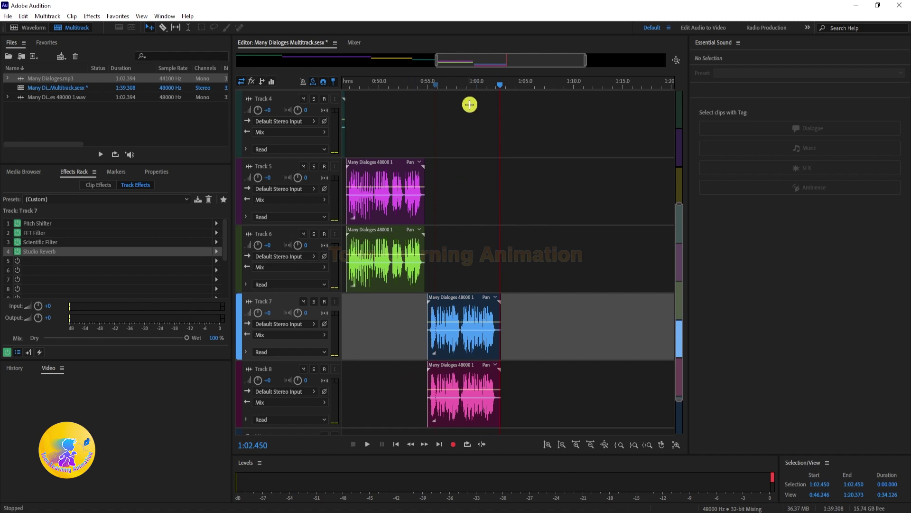
Step: Play back Tracks 7 and 8 from about 0:56.0 through the end of their clips
drag(435, 61, 366, 64)
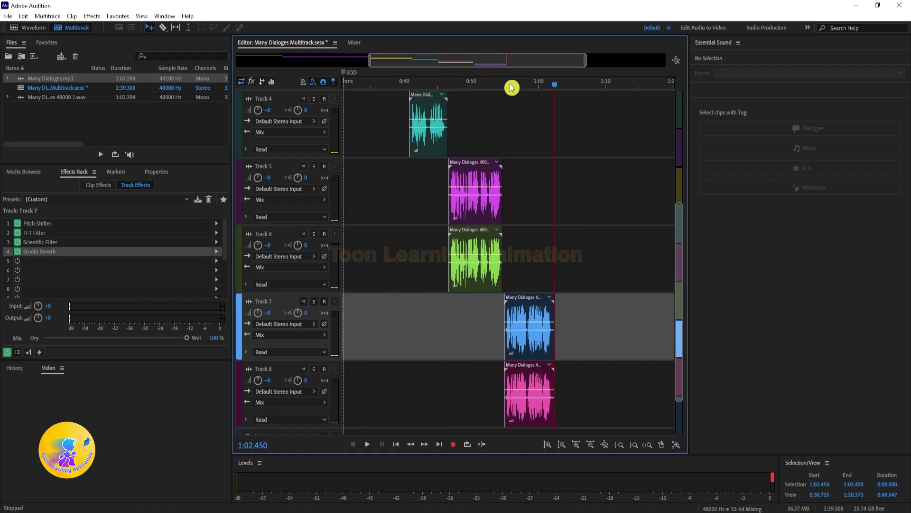
click(514, 85)
key(space)
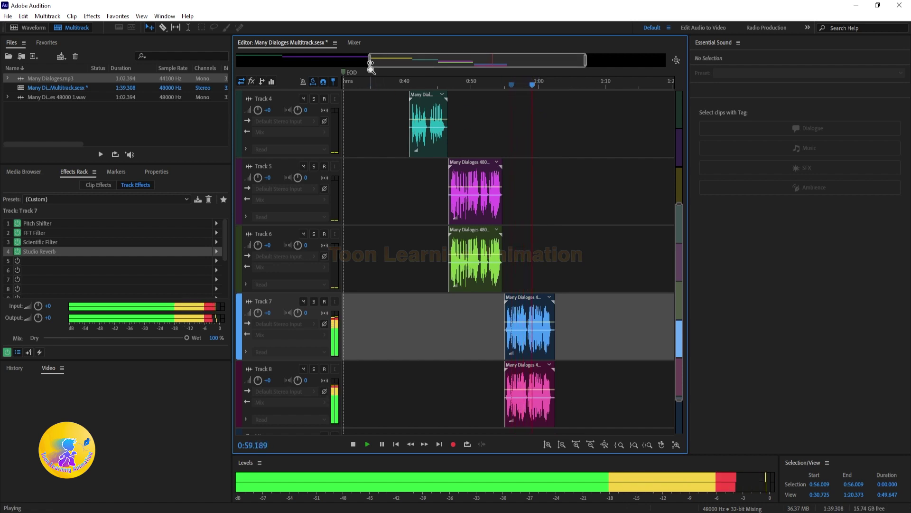
drag(370, 62, 192, 66)
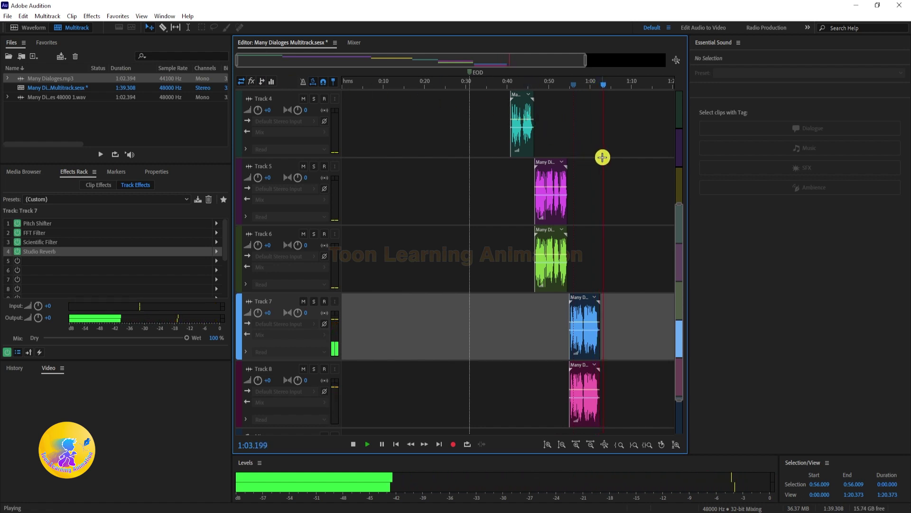
key(space)
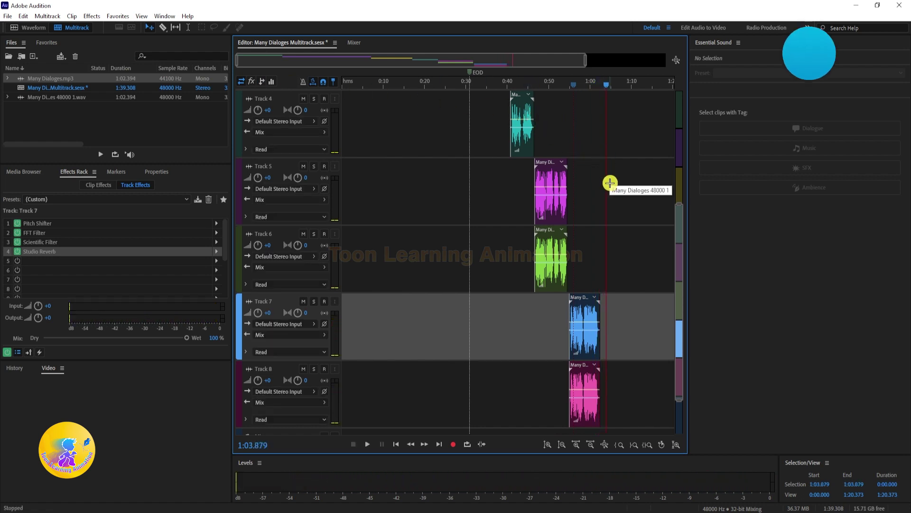
Step: Try a second Pitch Shifter at -3 semi-tones in Track 7's fifth slot and close its window
click(219, 265)
click(217, 260)
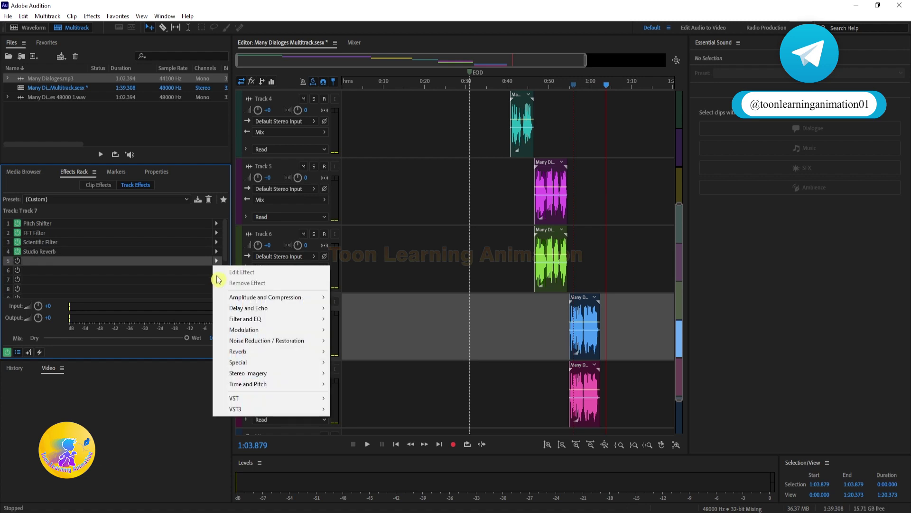
mouse_move(246, 384)
click(372, 401)
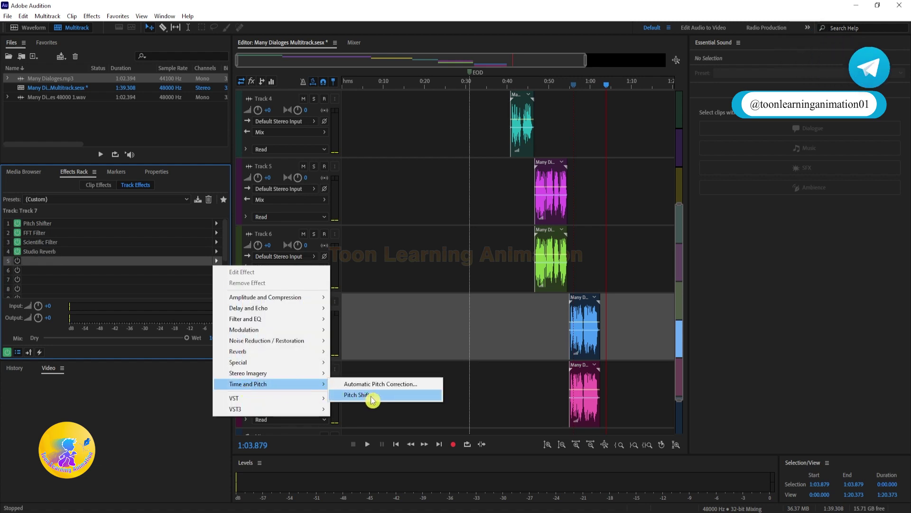
drag(463, 208, 439, 207)
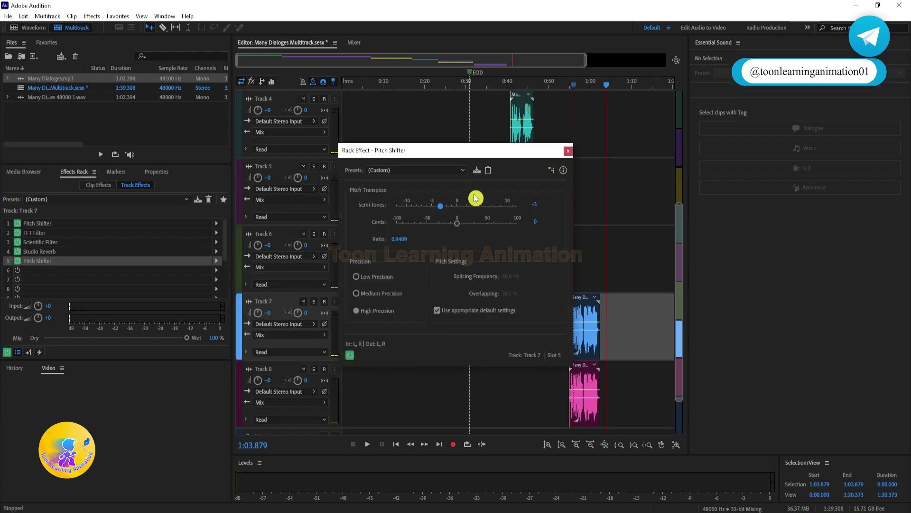
click(568, 151)
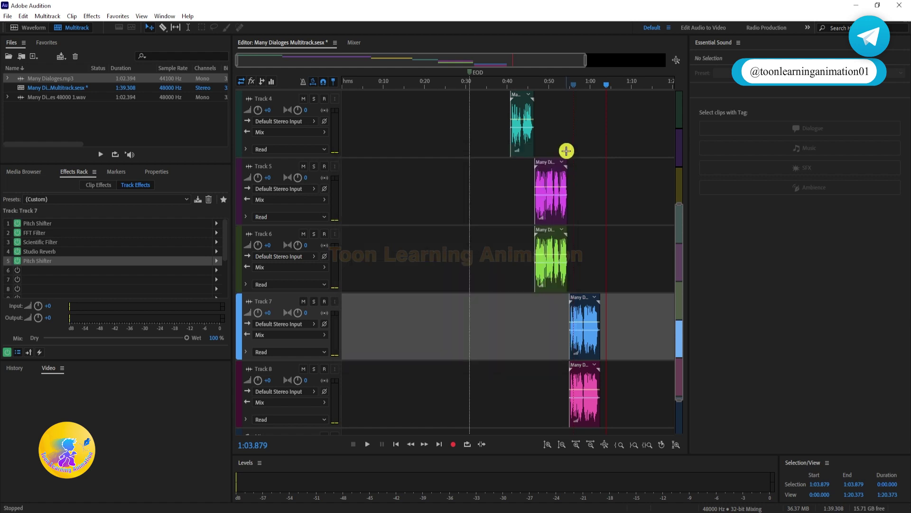
Step: Play back Tracks 7 and 8 from about 0:55.8 to judge the added pitch shift
click(574, 87)
key(space)
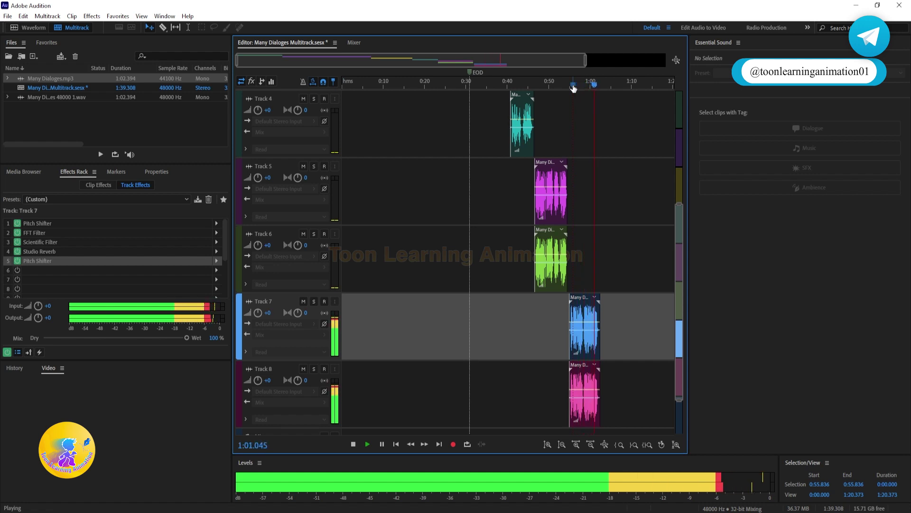
key(space)
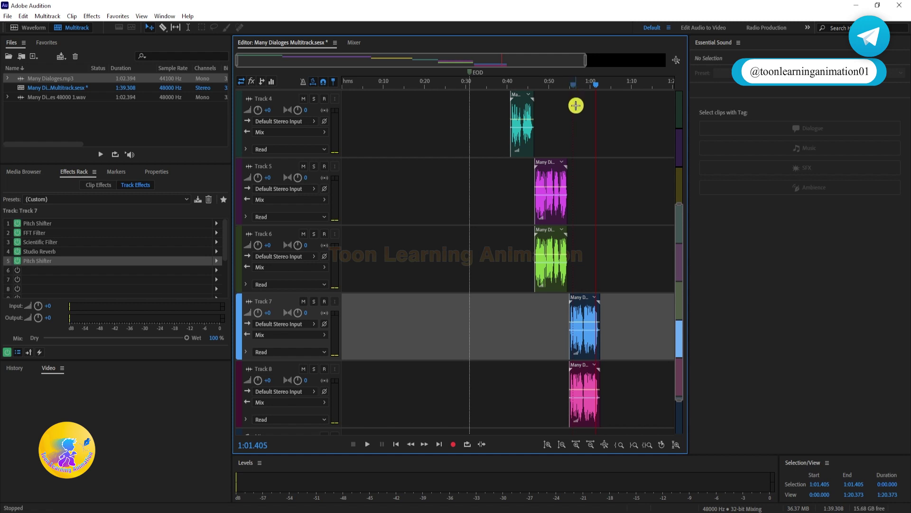
Step: Remove the Pitch Shifter from Track 7's fifth slot
click(37, 264)
right_click(37, 264)
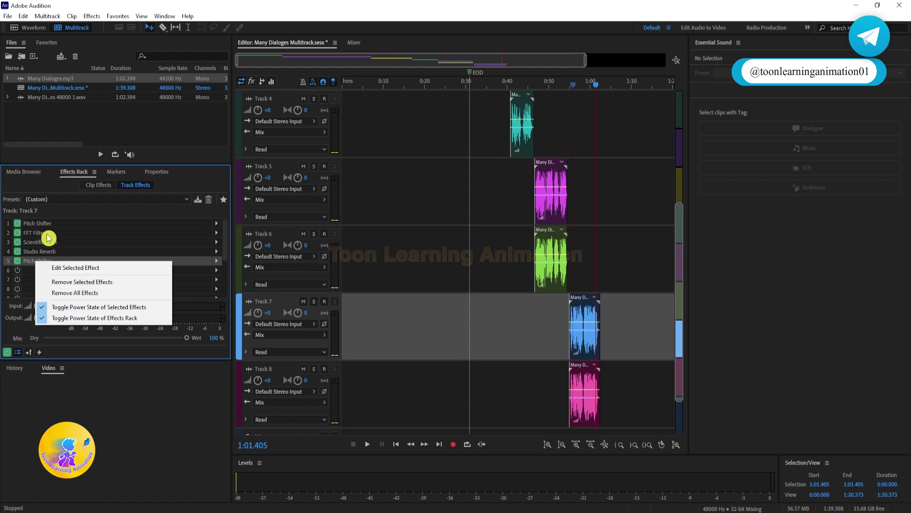
click(65, 283)
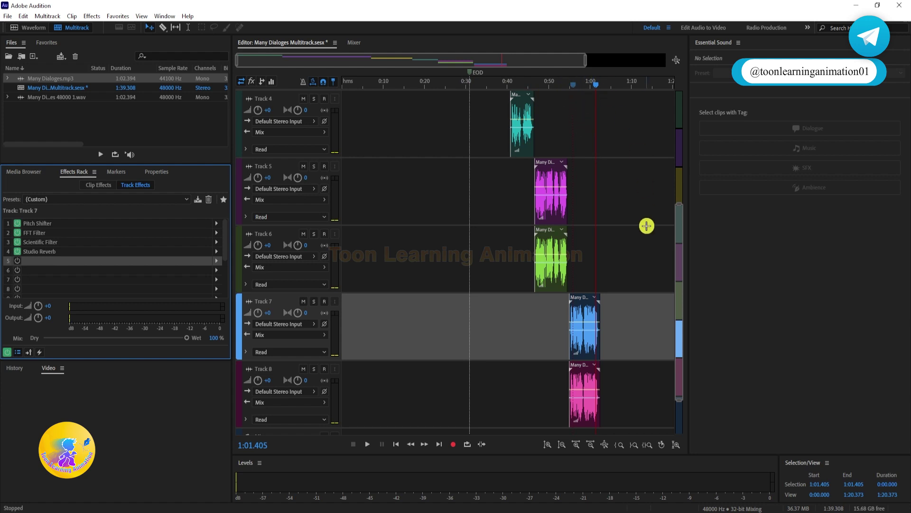
Step: Return to the first tracks of the session and save the multitrack session
drag(675, 293, 684, 137)
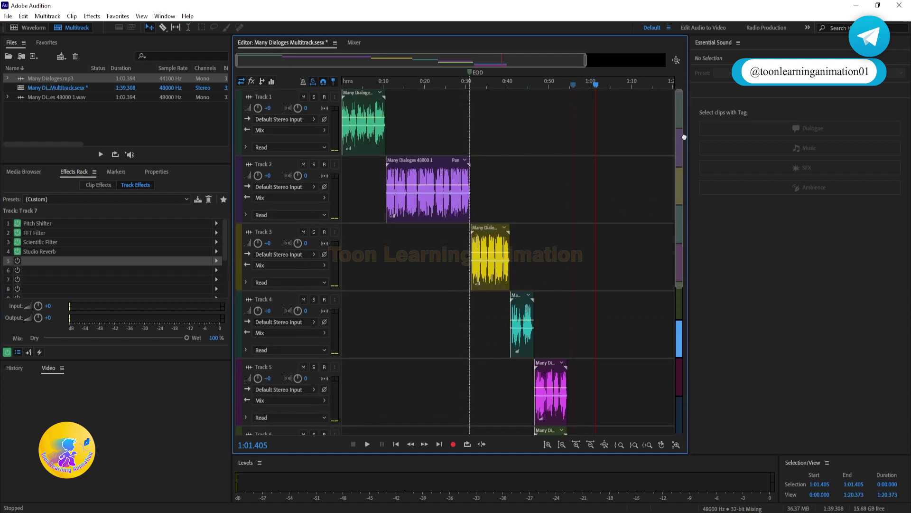
click(470, 155)
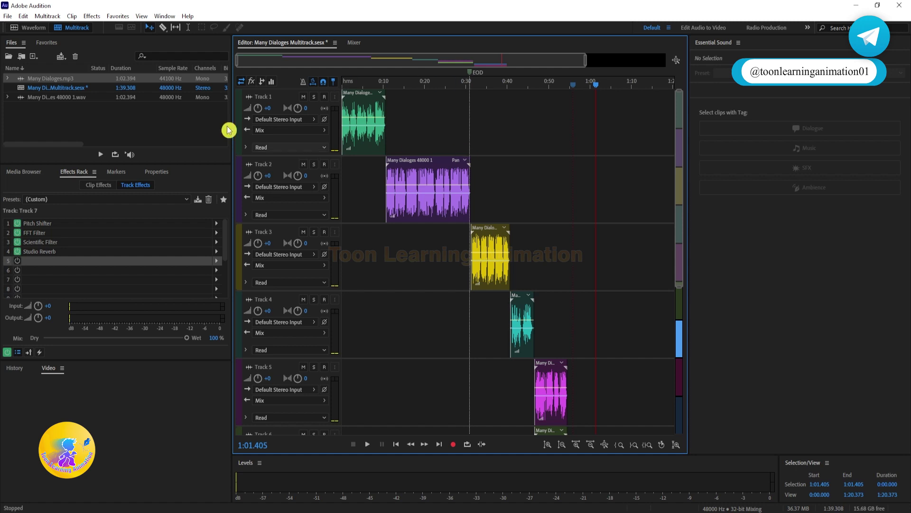
click(8, 16)
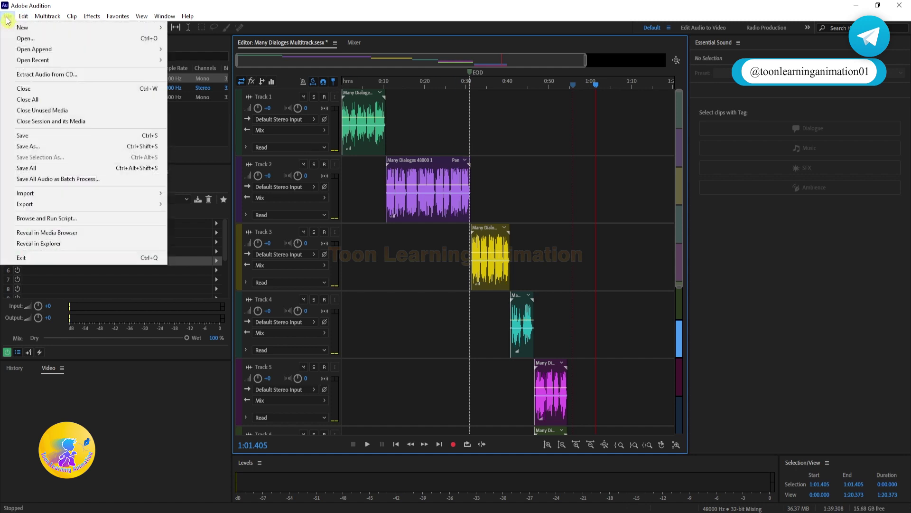
click(37, 138)
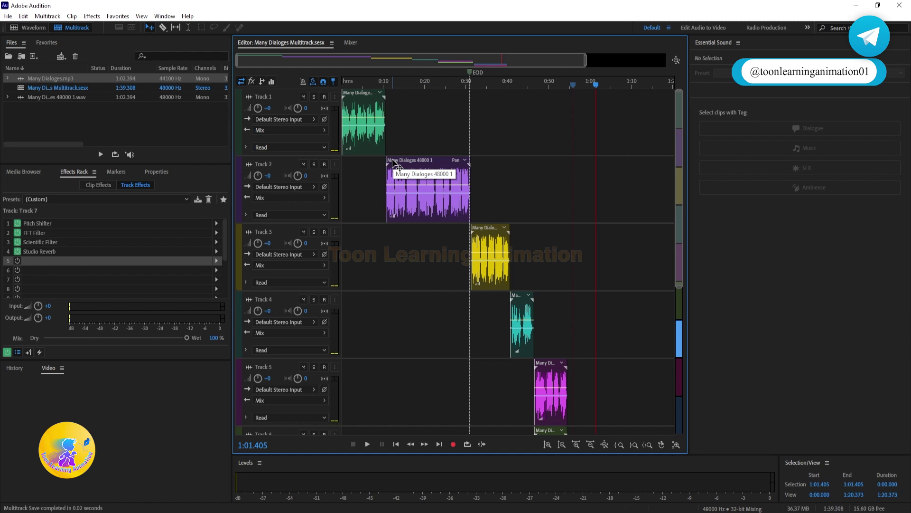
Step: Start a multitrack mixdown export of the entire session and shorten the file name to Many Dialoges Multitrack
click(6, 17)
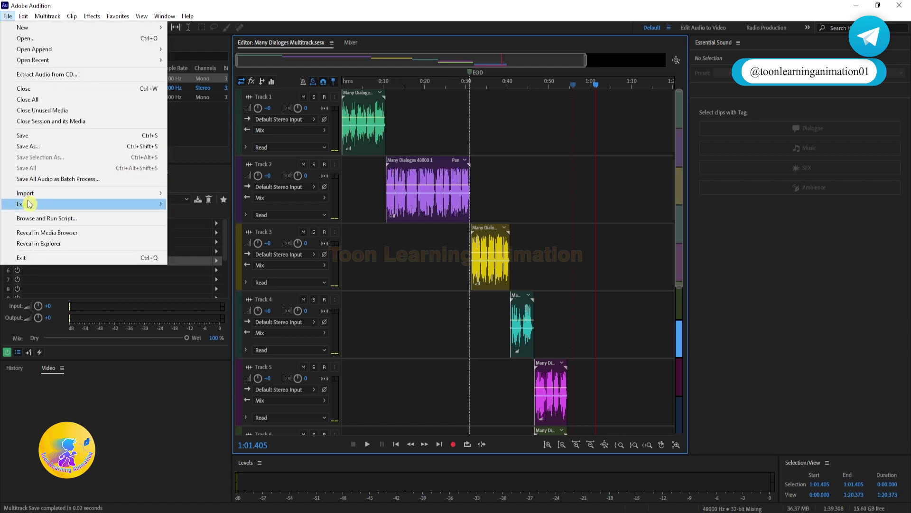
mouse_move(29, 204)
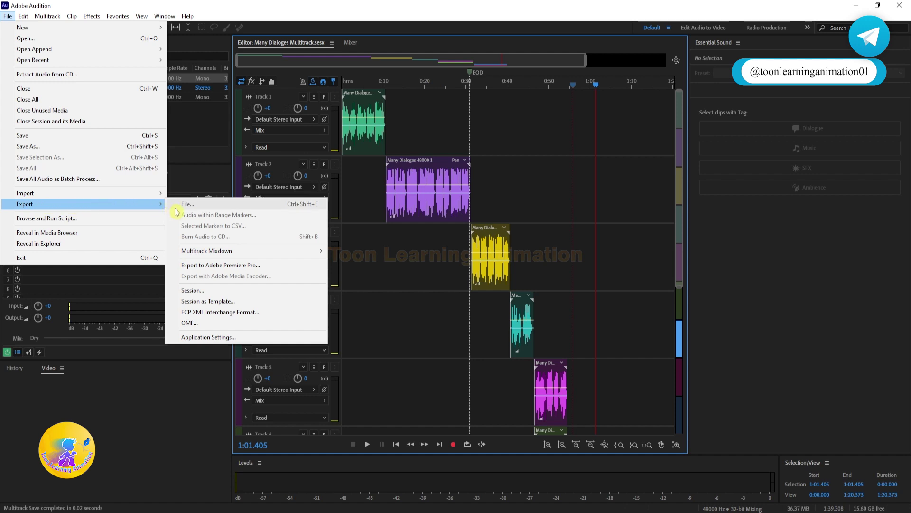
mouse_move(195, 258)
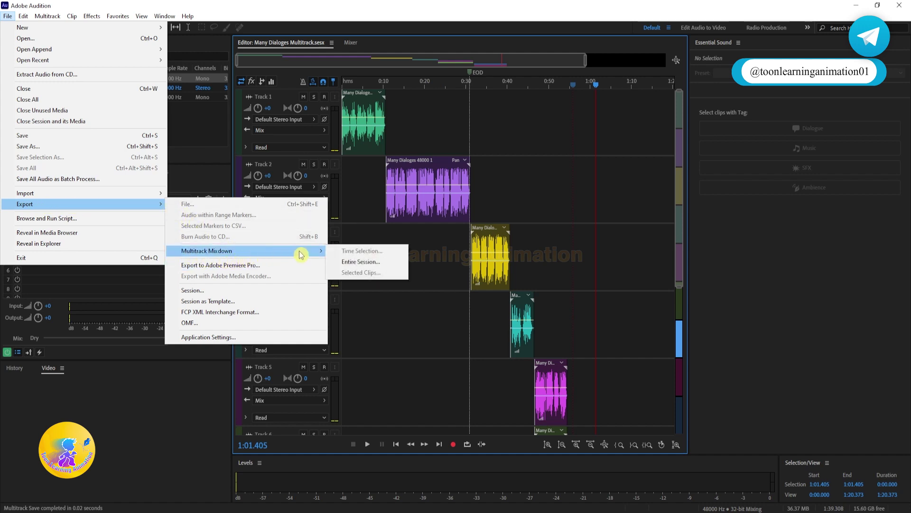
click(367, 268)
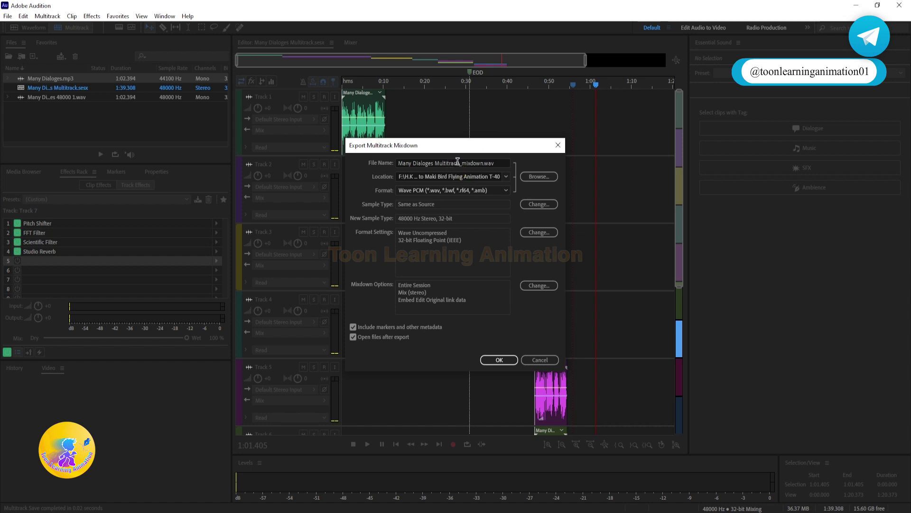
drag(459, 161, 525, 163)
key(BackSpace)
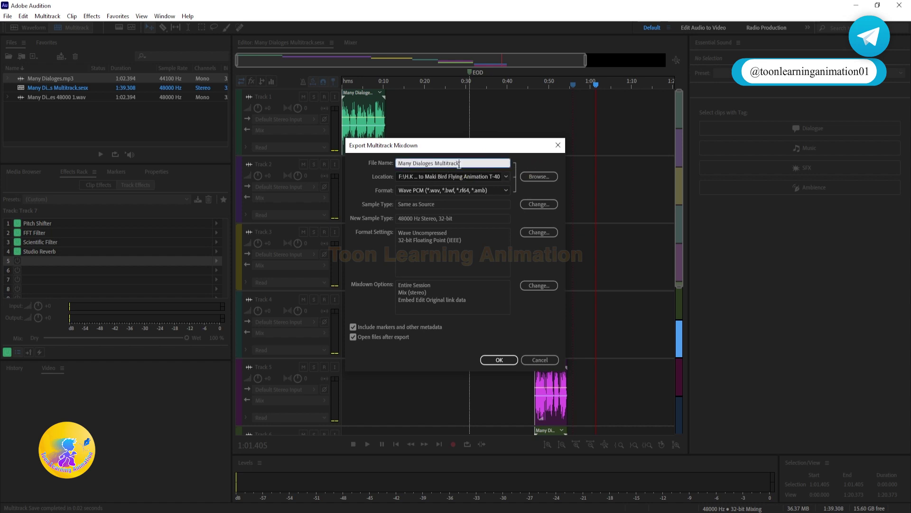
Step: Set the export location to the folder How to Edit Cartoon Voice in Adobe Audition T-48 inside Toon Learning Animation
click(534, 176)
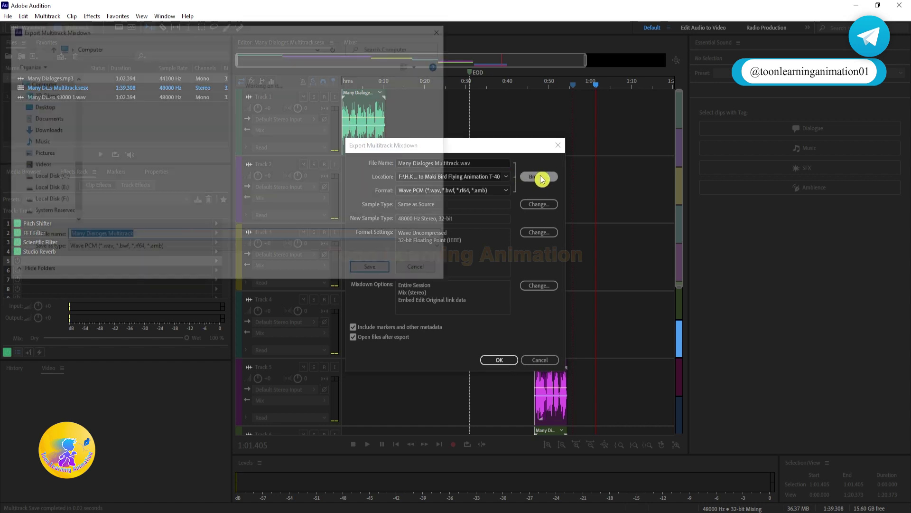
scroll(54, 151, up, 3)
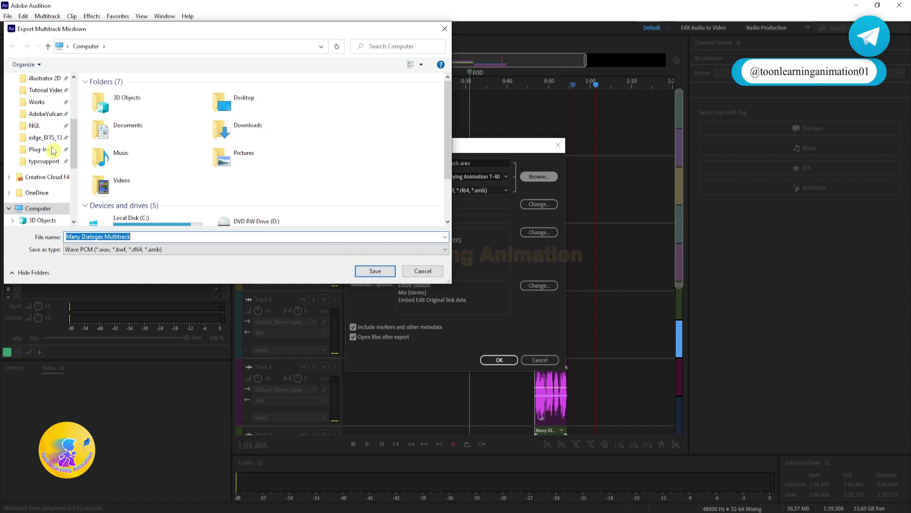
click(36, 101)
double_click(210, 114)
double_click(155, 111)
double_click(151, 93)
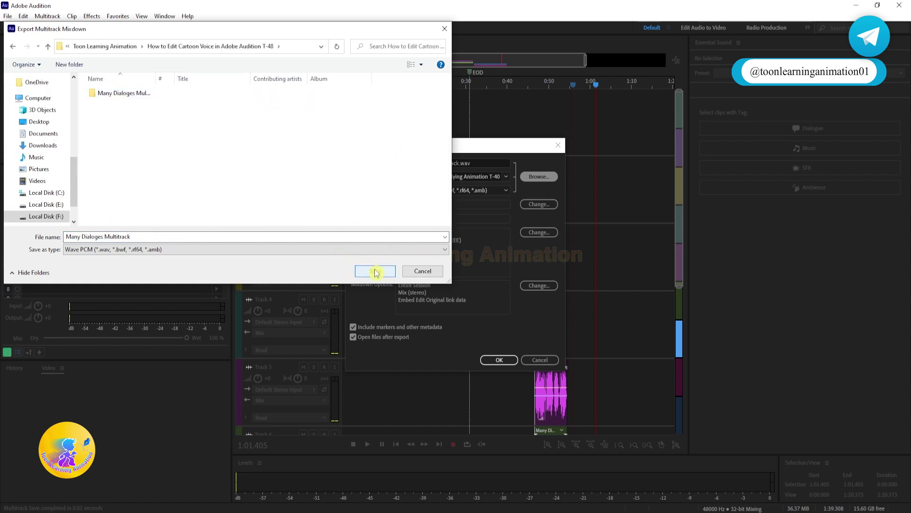
click(375, 271)
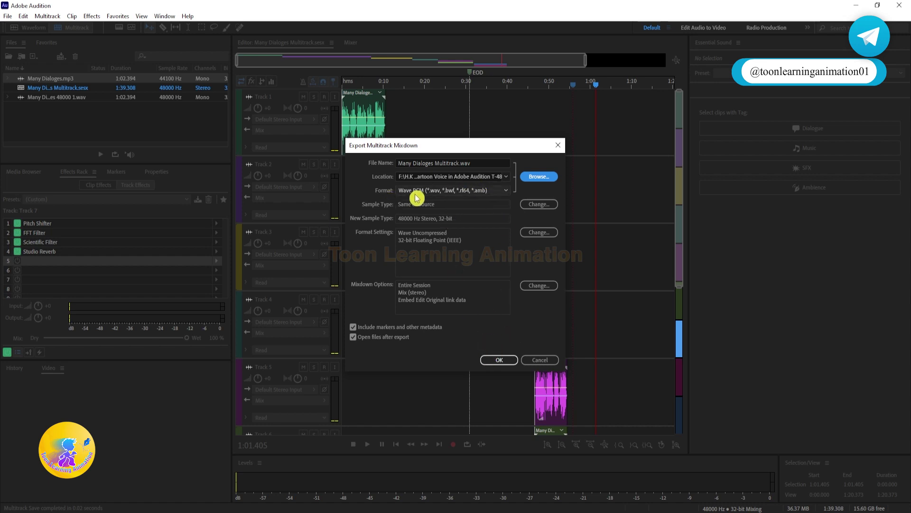
Step: Switch the mixdown format to MP3 Audio and back to Wave PCM, and run the export
click(500, 191)
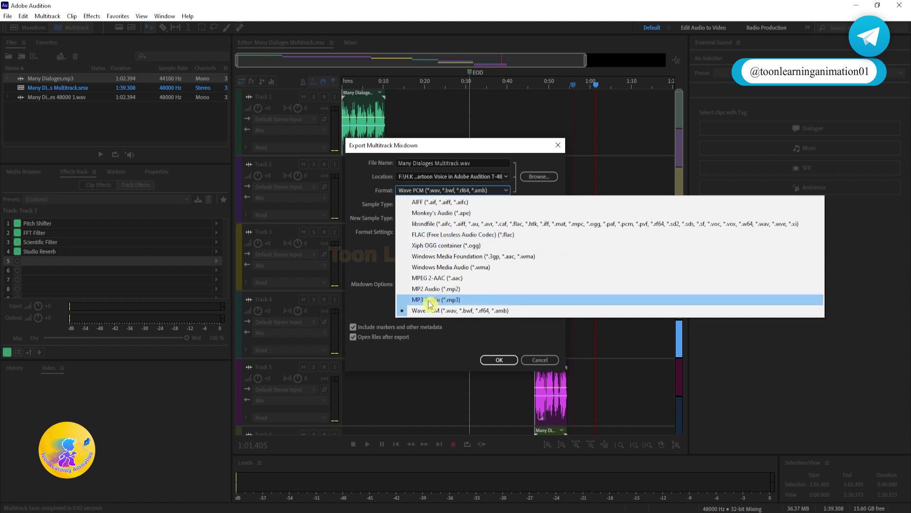
click(431, 300)
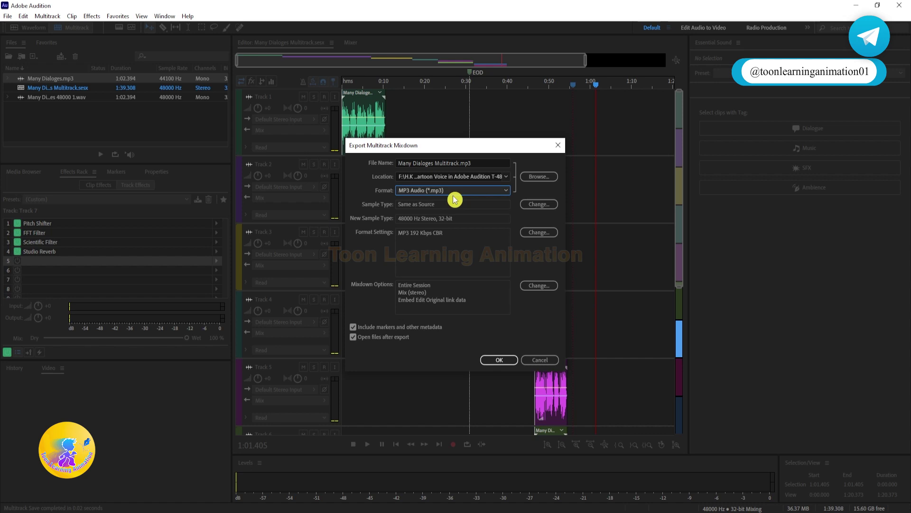
click(457, 192)
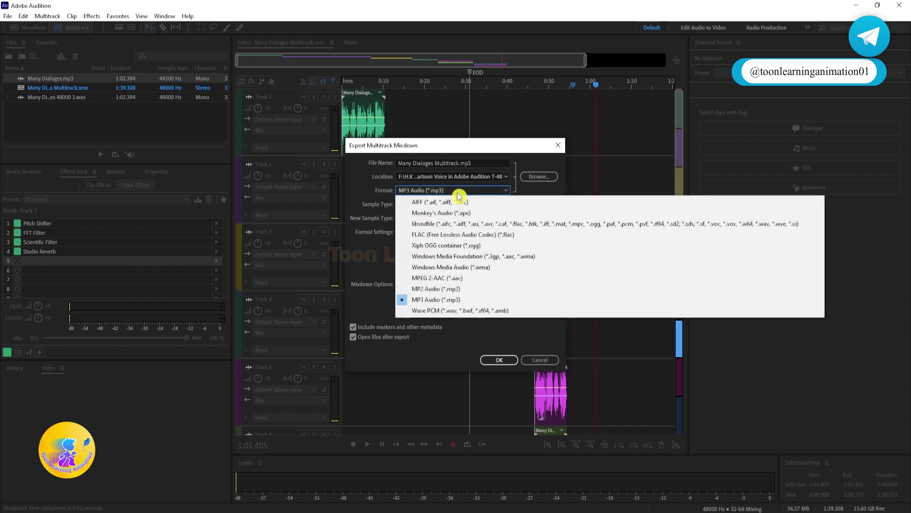
click(430, 311)
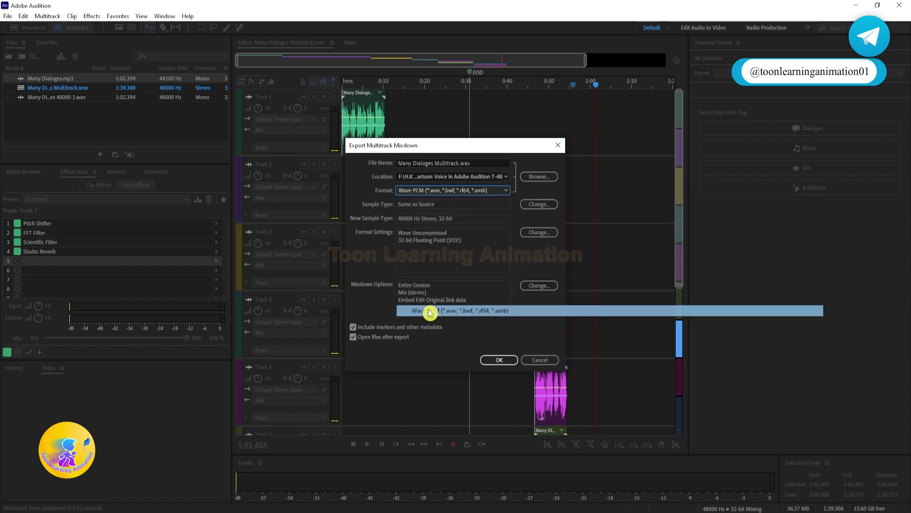
click(502, 362)
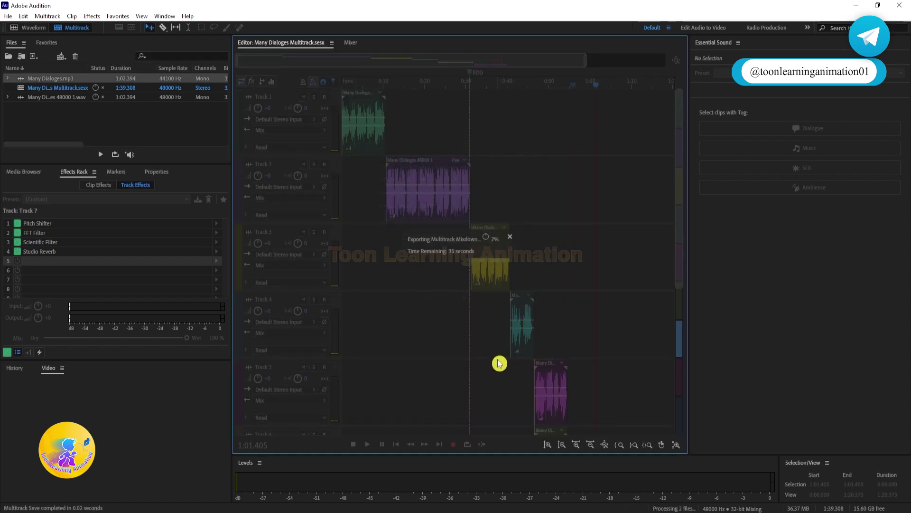